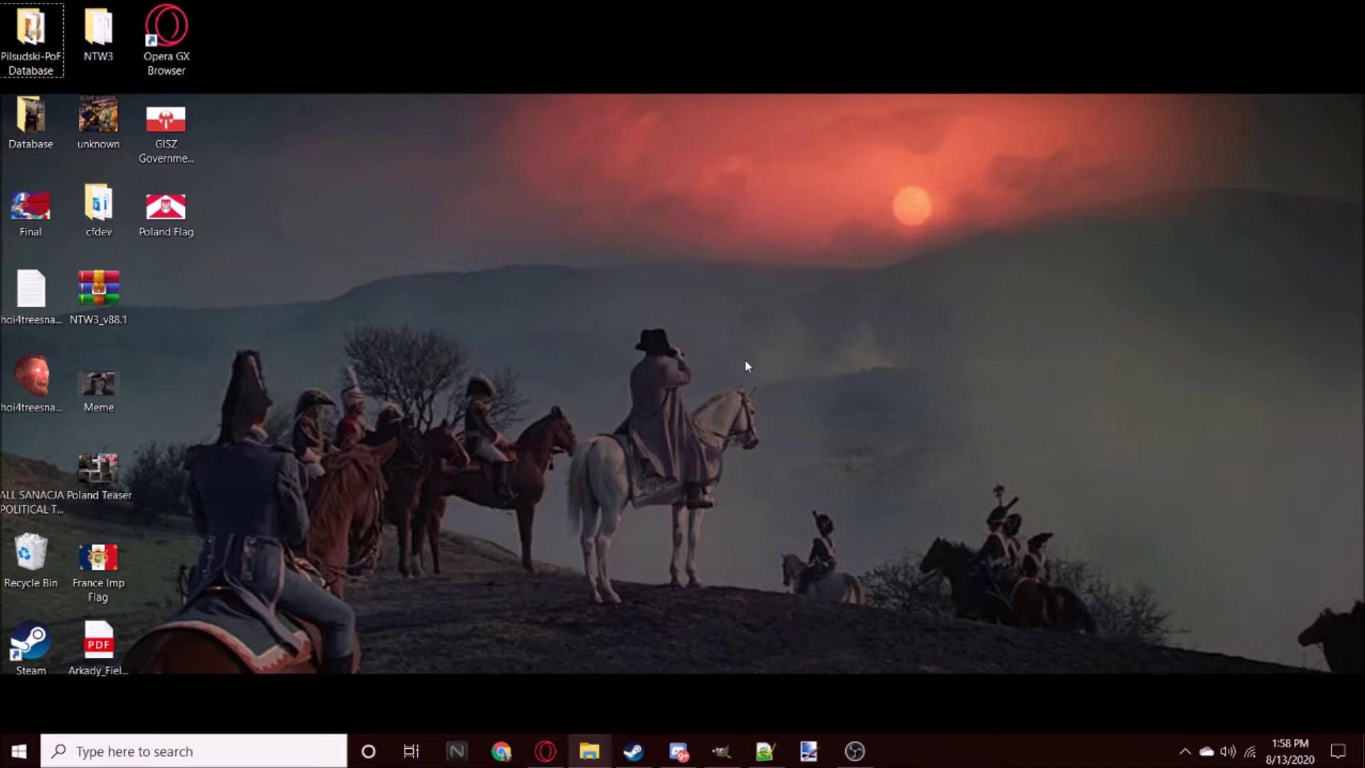
# Step: Restore the GIMP window from the taskbar
pyautogui.click(721, 751)
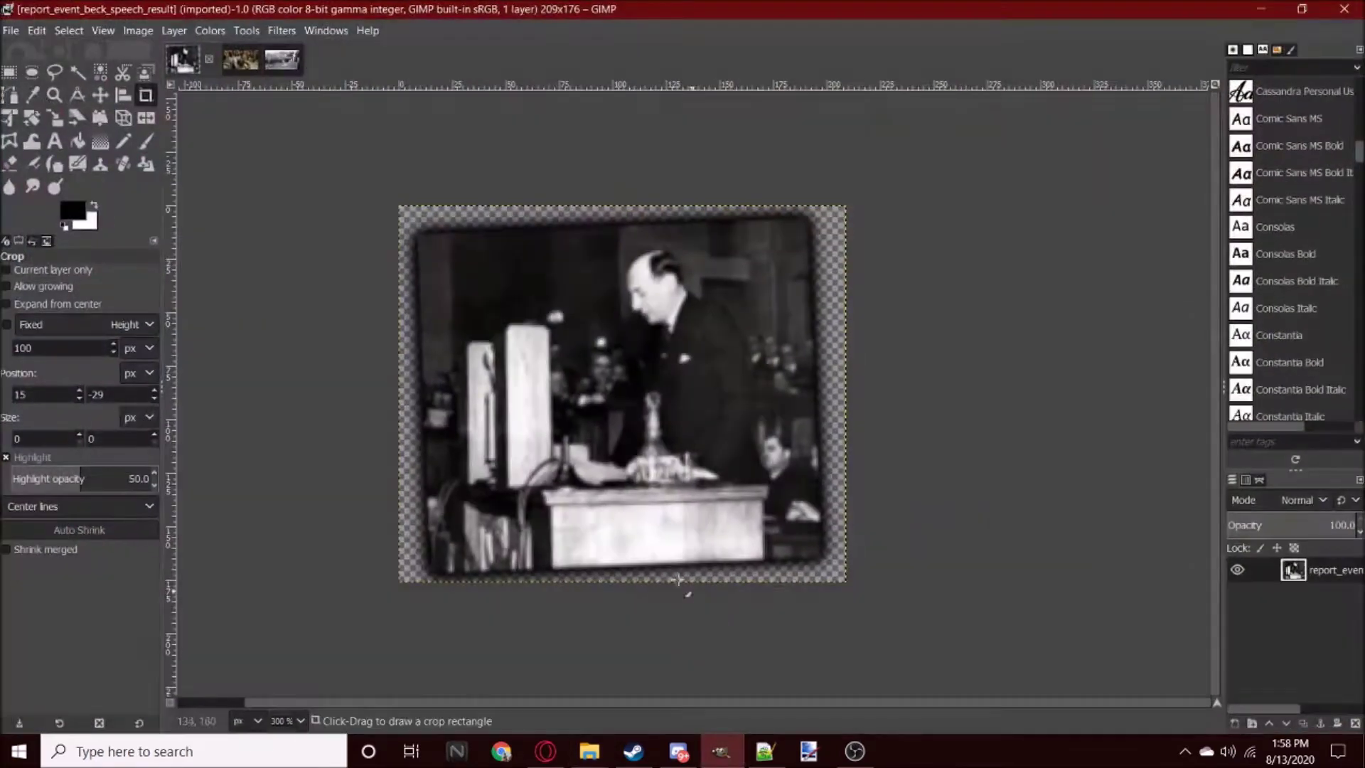
pyautogui.keyDown('ctrl'); pyautogui.scroll(-5, 661, 560); pyautogui.keyUp('ctrl')
pyautogui.keyDown('ctrl'); pyautogui.scroll(5, 661, 562); pyautogui.keyUp('ctrl')
pyautogui.keyDown('ctrl'); pyautogui.scroll(-5, 667, 568); pyautogui.keyUp('ctrl')
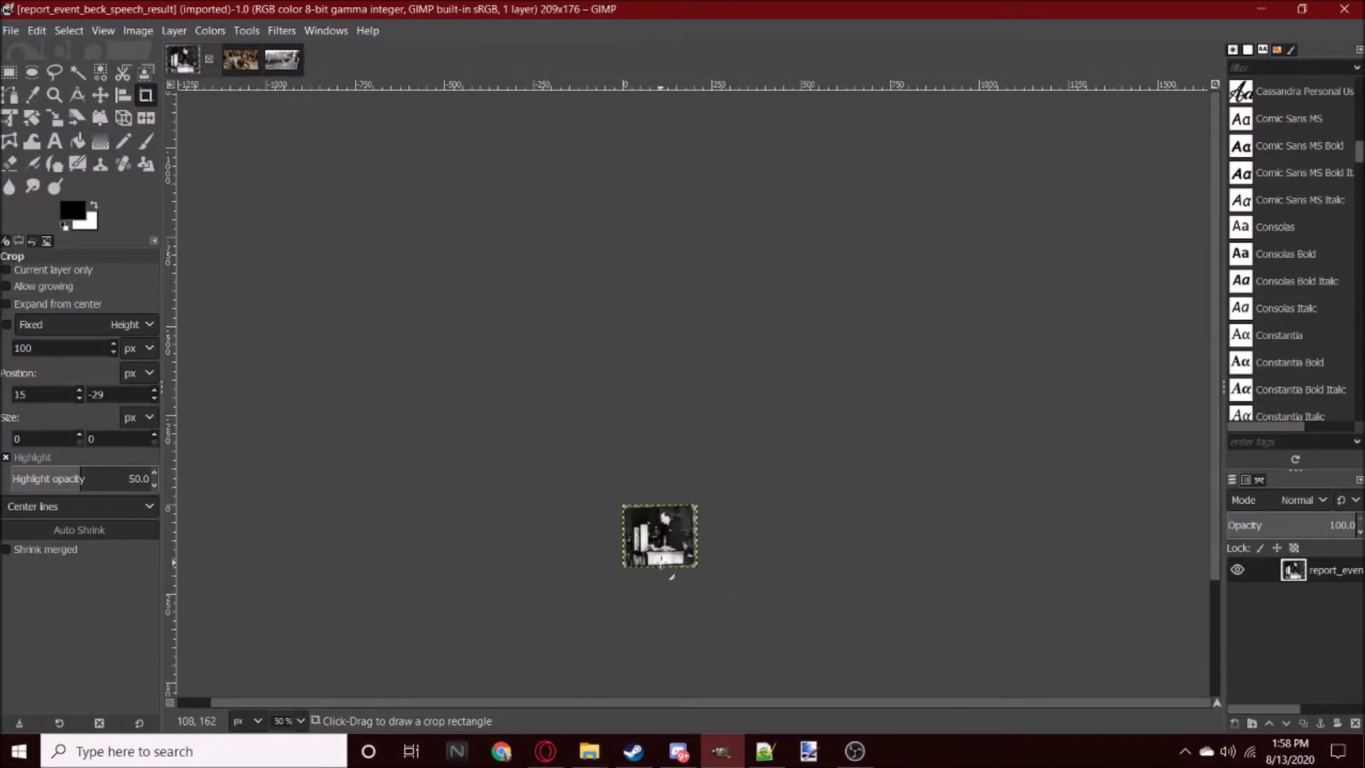
pyautogui.keyDown('ctrl'); pyautogui.scroll(6, 668, 568); pyautogui.keyUp('ctrl')
# Step: Look at the ruined-city photo, return to the speech photo, then minimize GIMP
pyautogui.click(282, 60)
pyautogui.keyDown('ctrl'); pyautogui.scroll(-6, 779, 534); pyautogui.keyUp('ctrl')
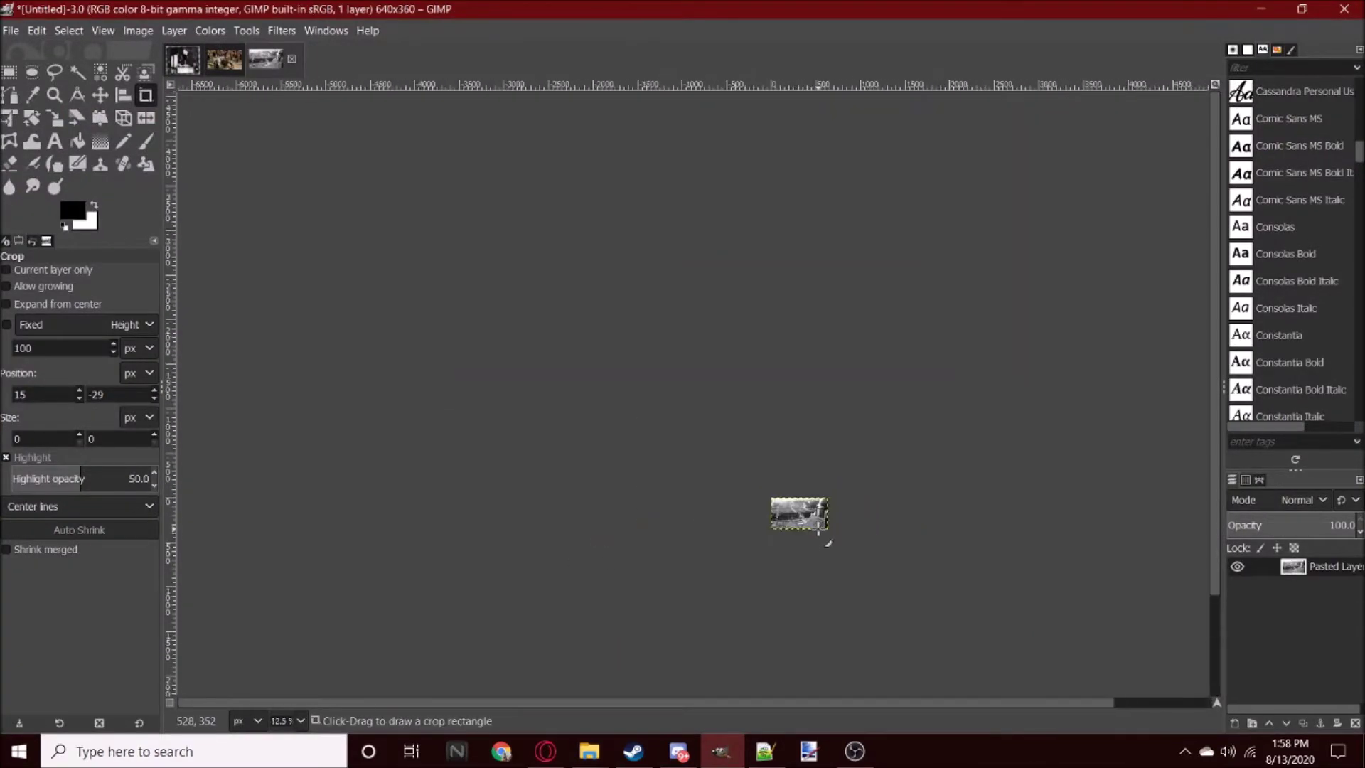
pyautogui.keyDown('ctrl'); pyautogui.scroll(7, 818, 532); pyautogui.keyUp('ctrl')
pyautogui.keyDown('ctrl'); pyautogui.scroll(-4, 818, 526); pyautogui.keyUp('ctrl')
pyautogui.keyDown('ctrl'); pyautogui.scroll(5, 711, 462); pyautogui.keyUp('ctrl')
pyautogui.keyDown('ctrl'); pyautogui.scroll(-2, 576, 414); pyautogui.keyUp('ctrl')
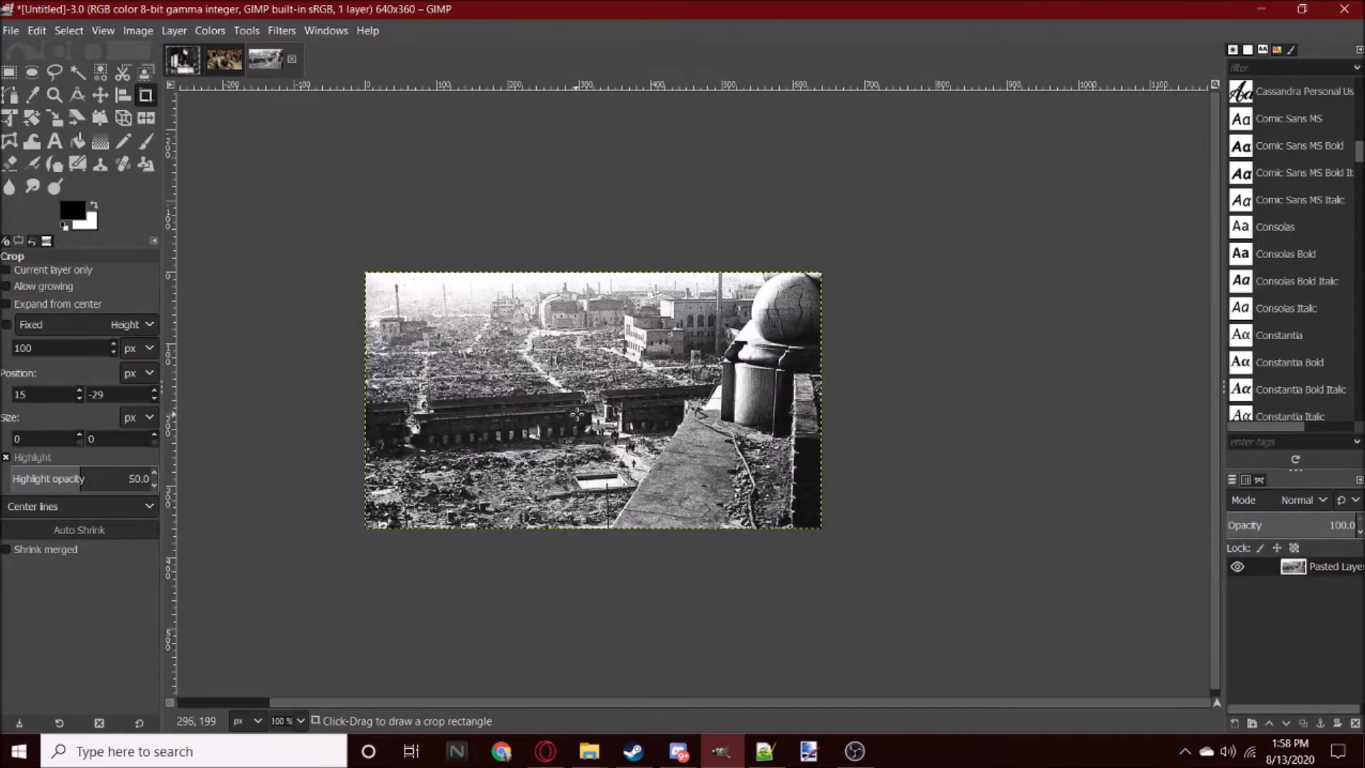
pyautogui.click(182, 59)
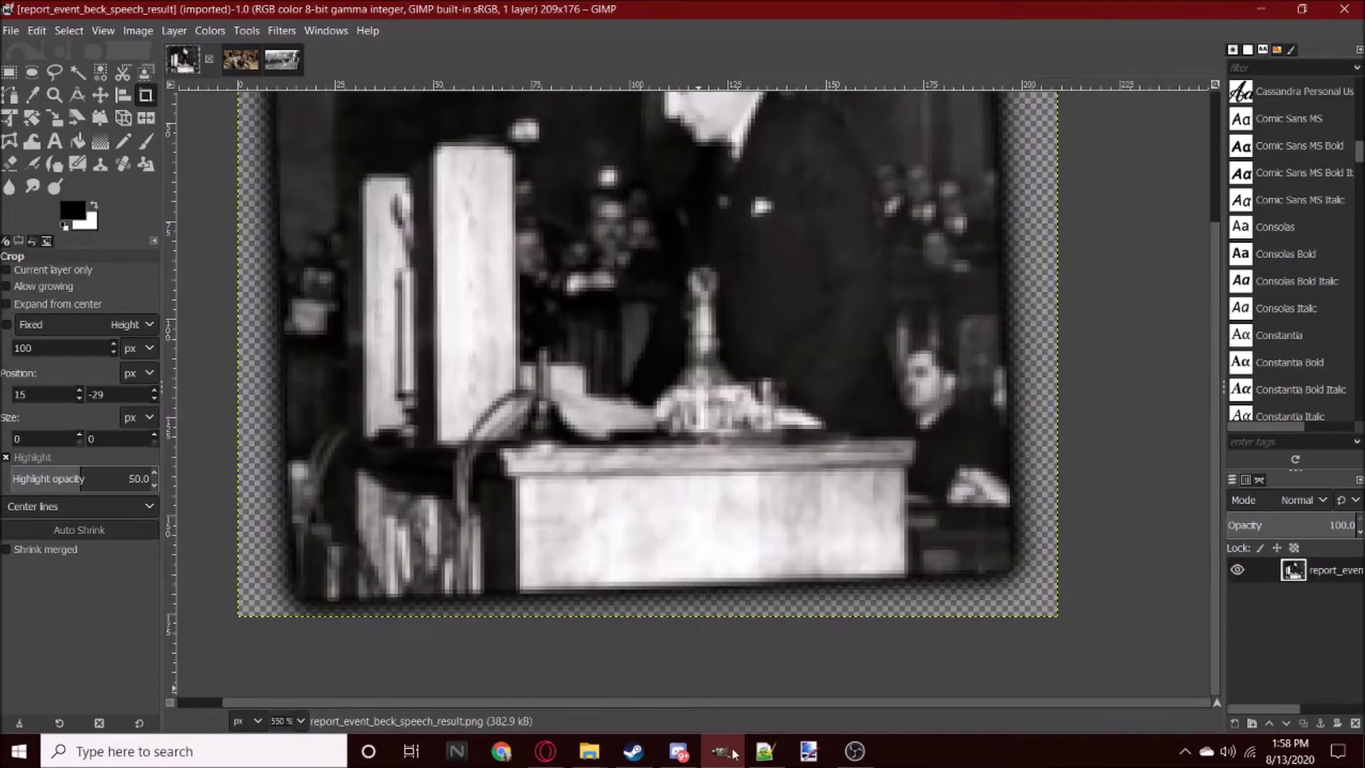
pyautogui.click(764, 752)
pyautogui.moveTo(589, 752)
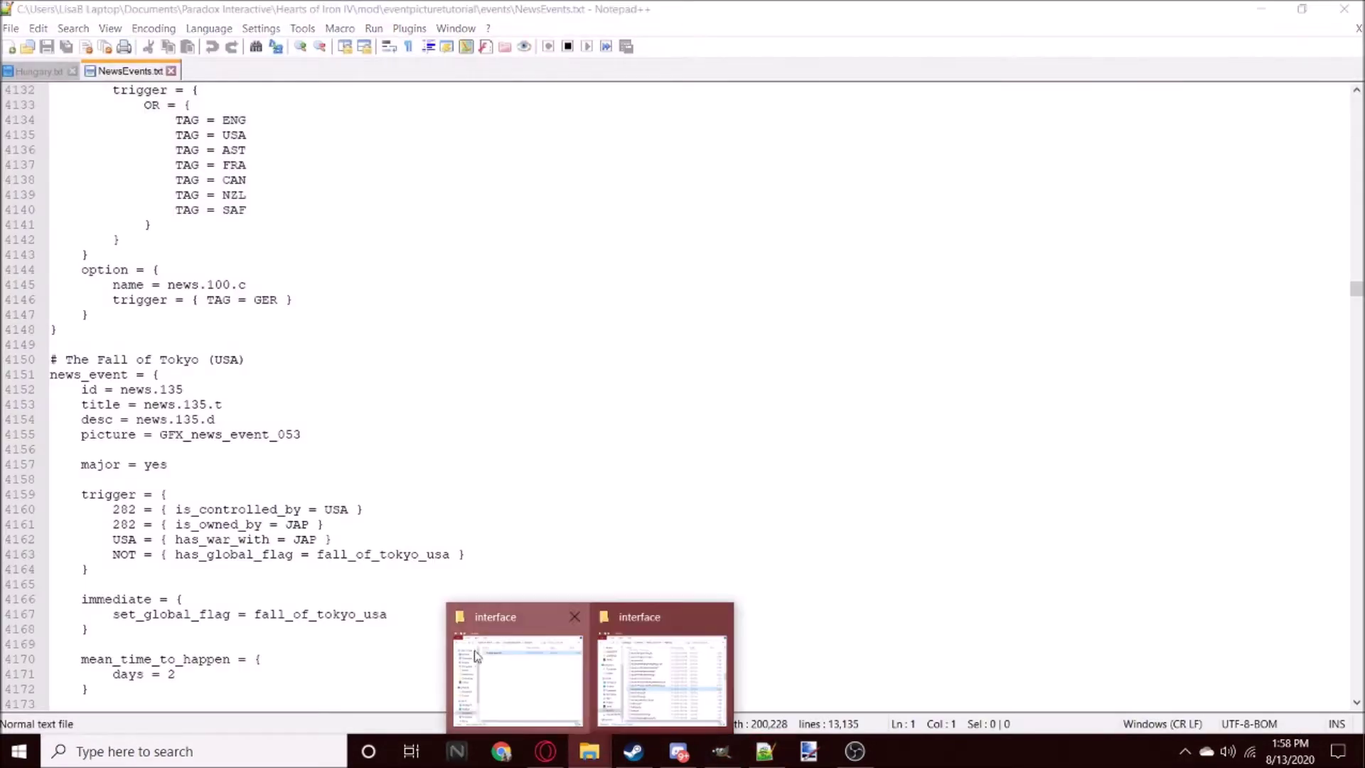
# Step: Browse the eventpicturetutorial mod's events folder, checking the NewsEvents and Hungary files
pyautogui.click(658, 661)
pyautogui.click(815, 140)
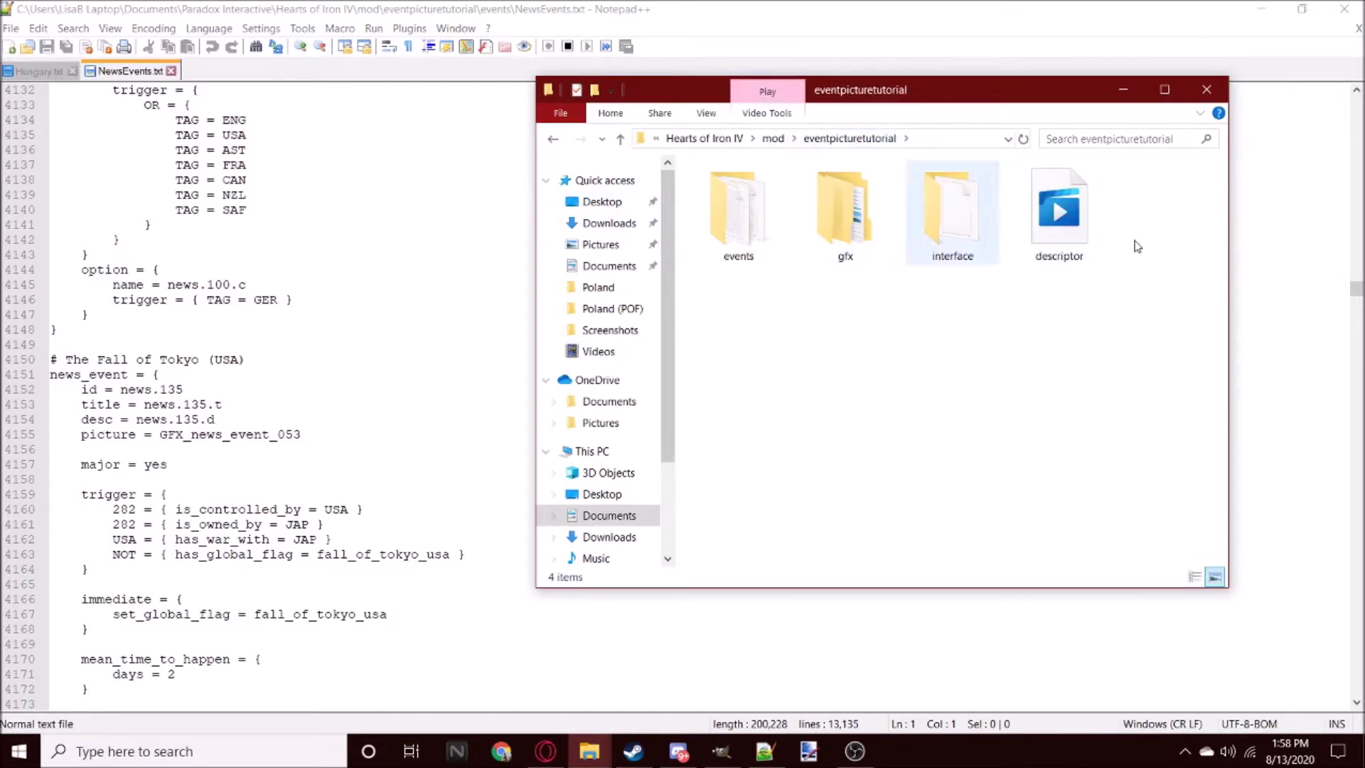
pyautogui.doubleClick(716, 205)
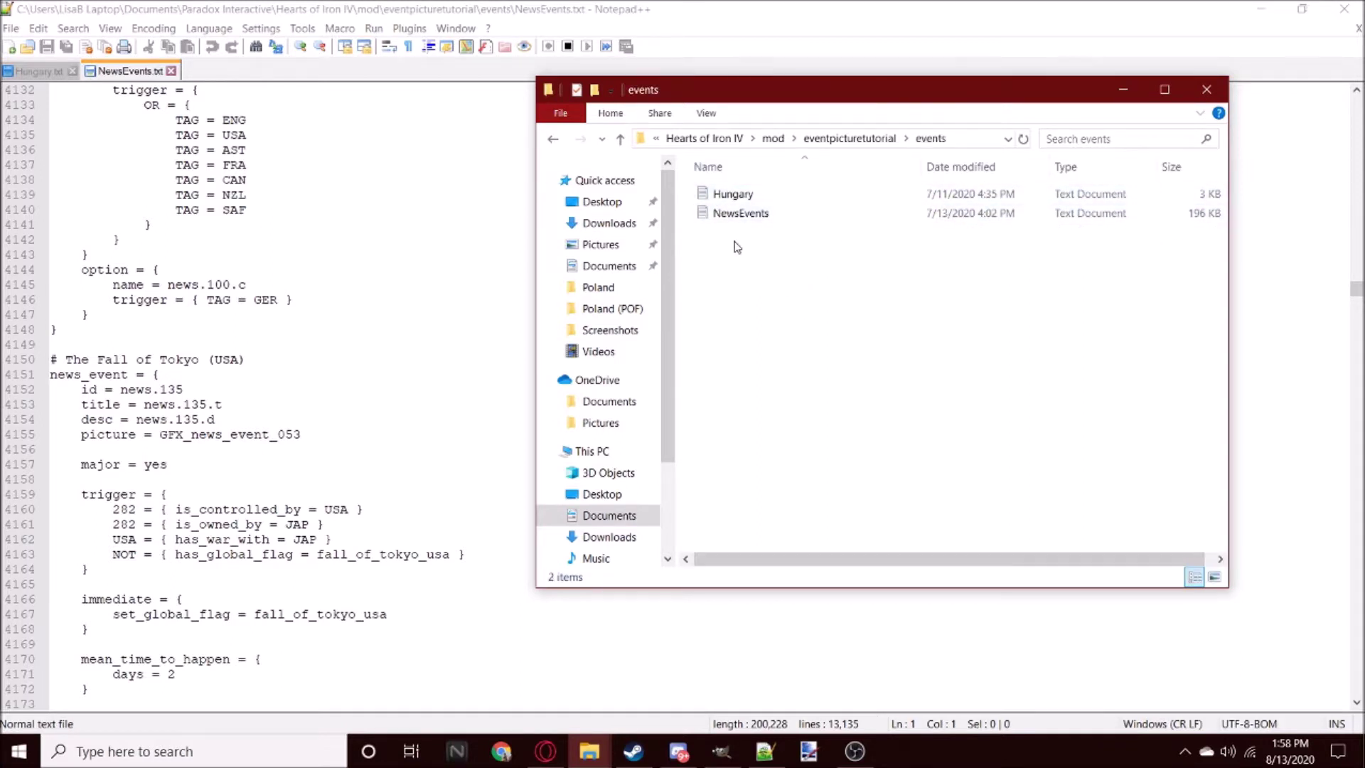
pyautogui.click(744, 216)
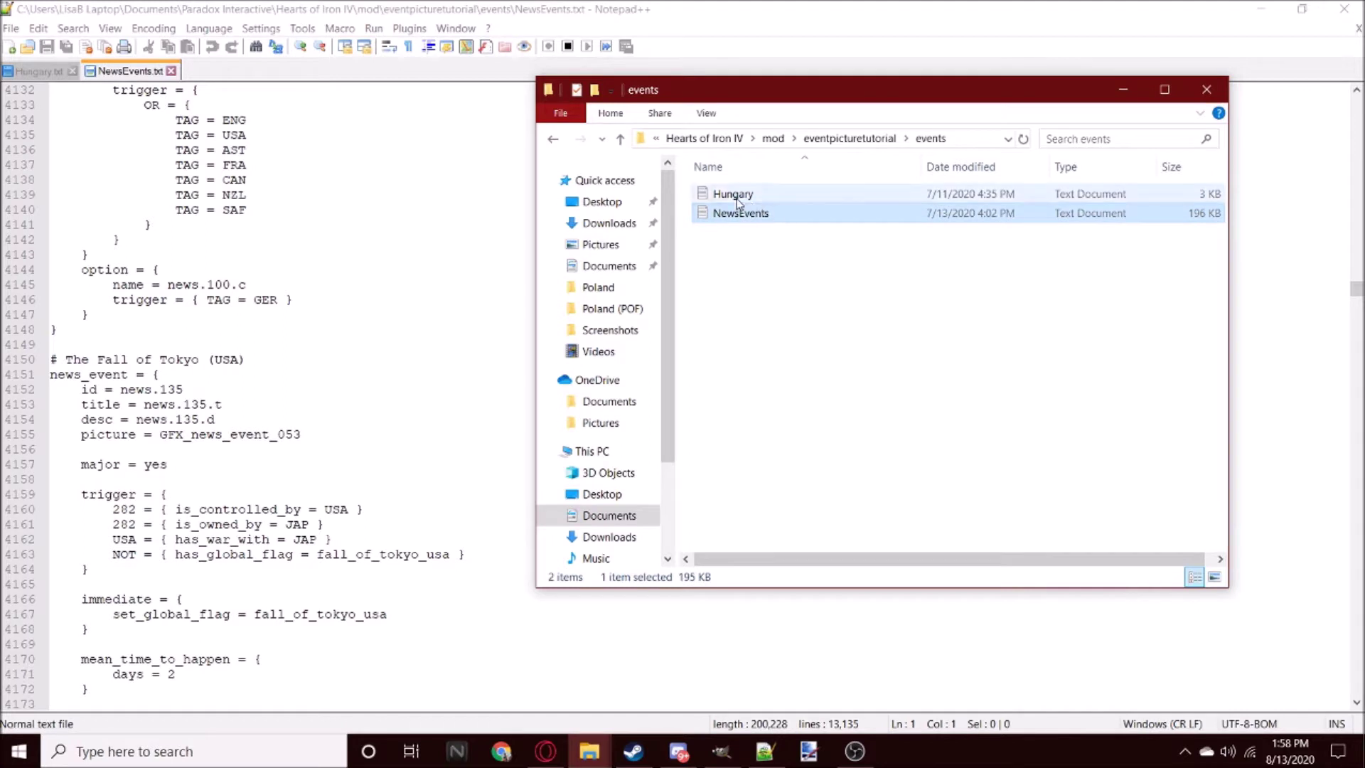
pyautogui.click(739, 199)
pyautogui.click(850, 138)
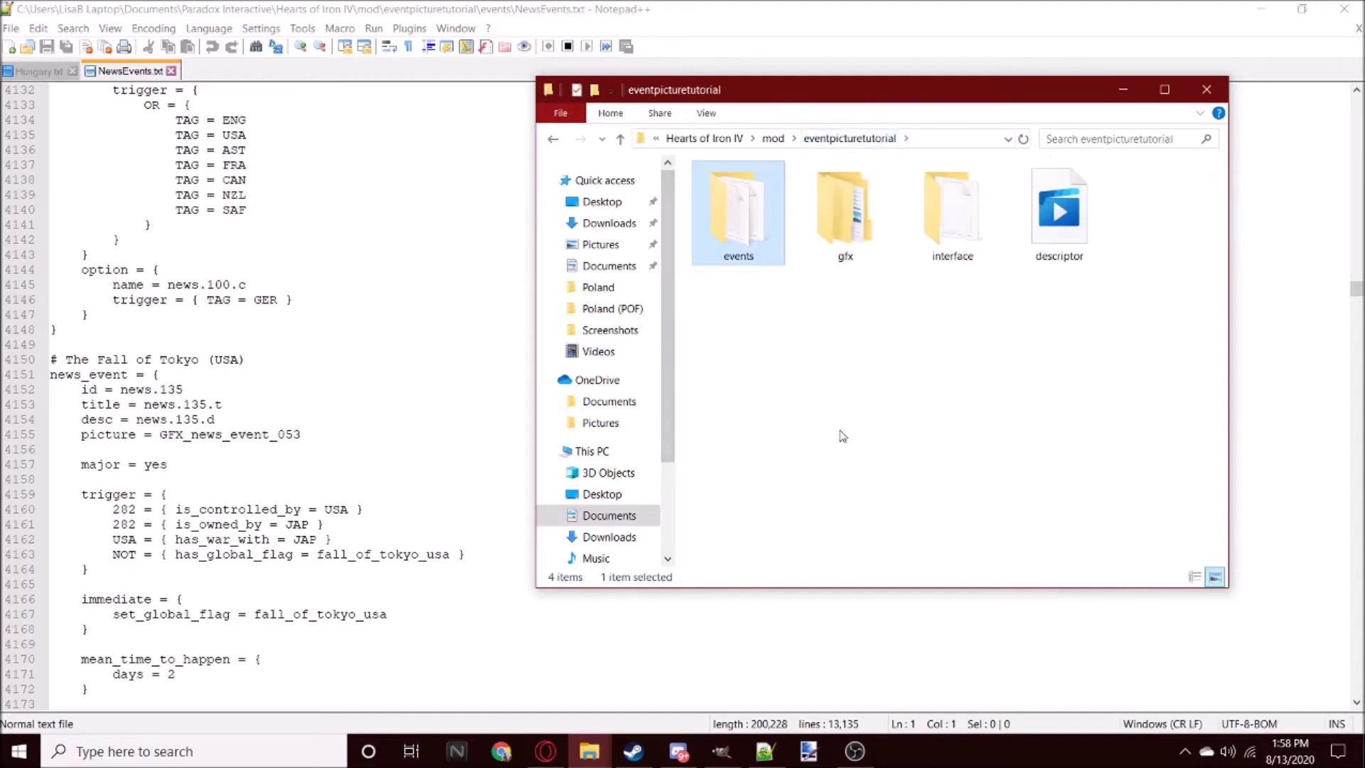
# Step: Look through gfx/event_pictures, then open the mod's interface folder and select eventpictures.gfx
pyautogui.doubleClick(847, 213)
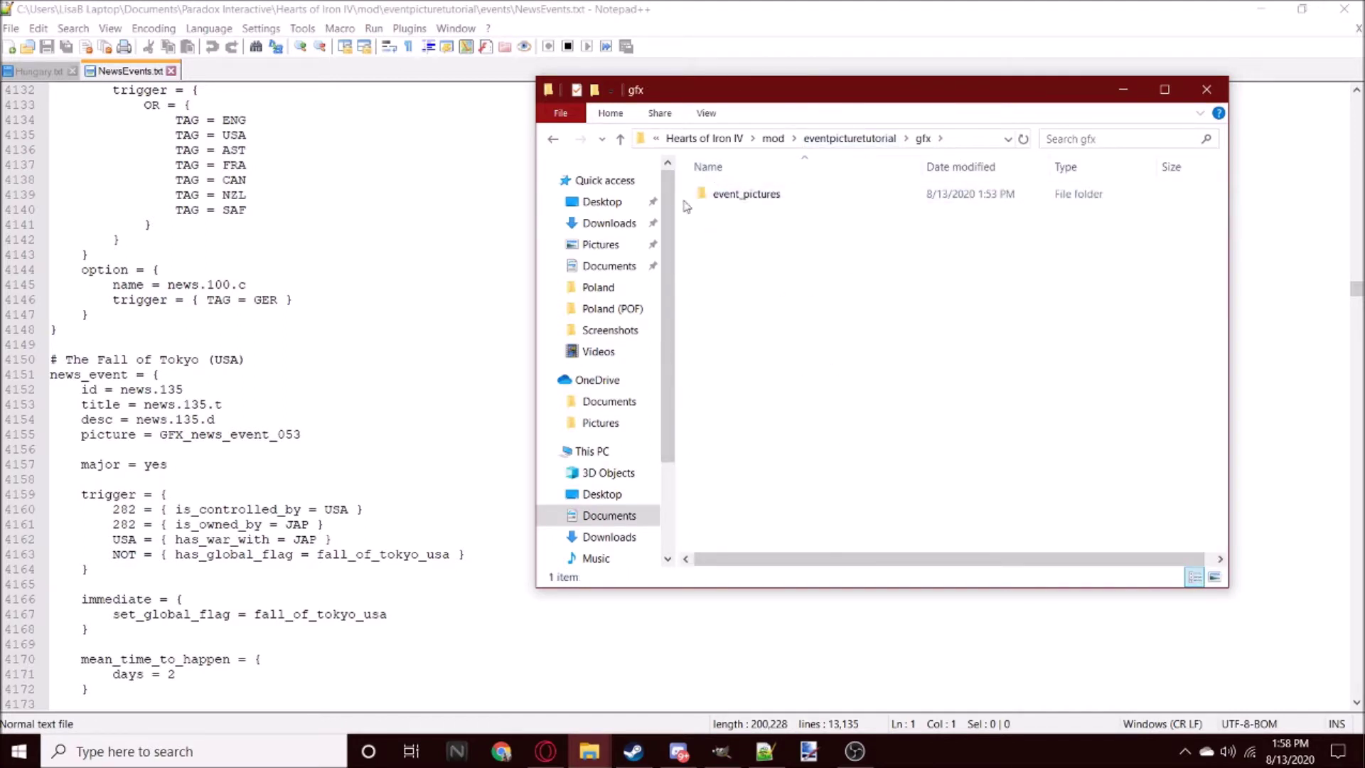
pyautogui.doubleClick(790, 202)
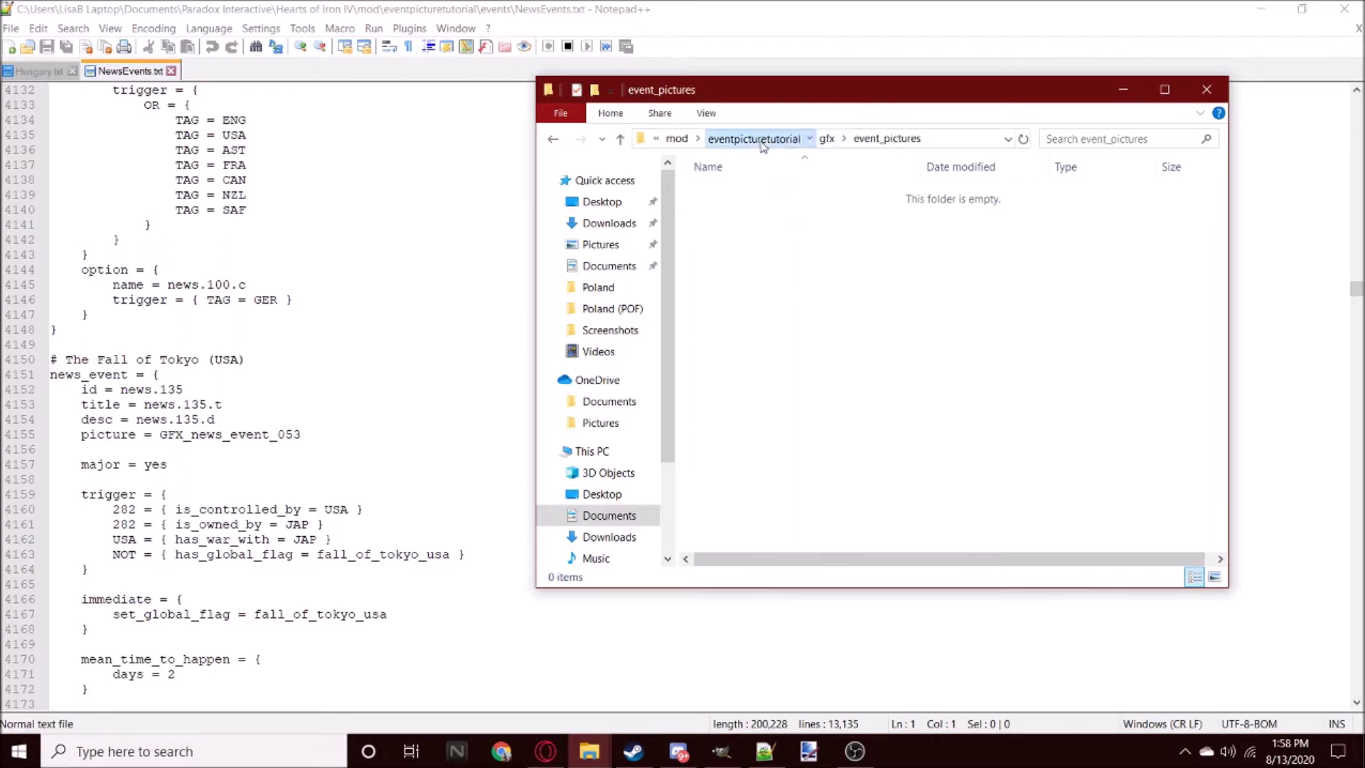
pyautogui.click(782, 139)
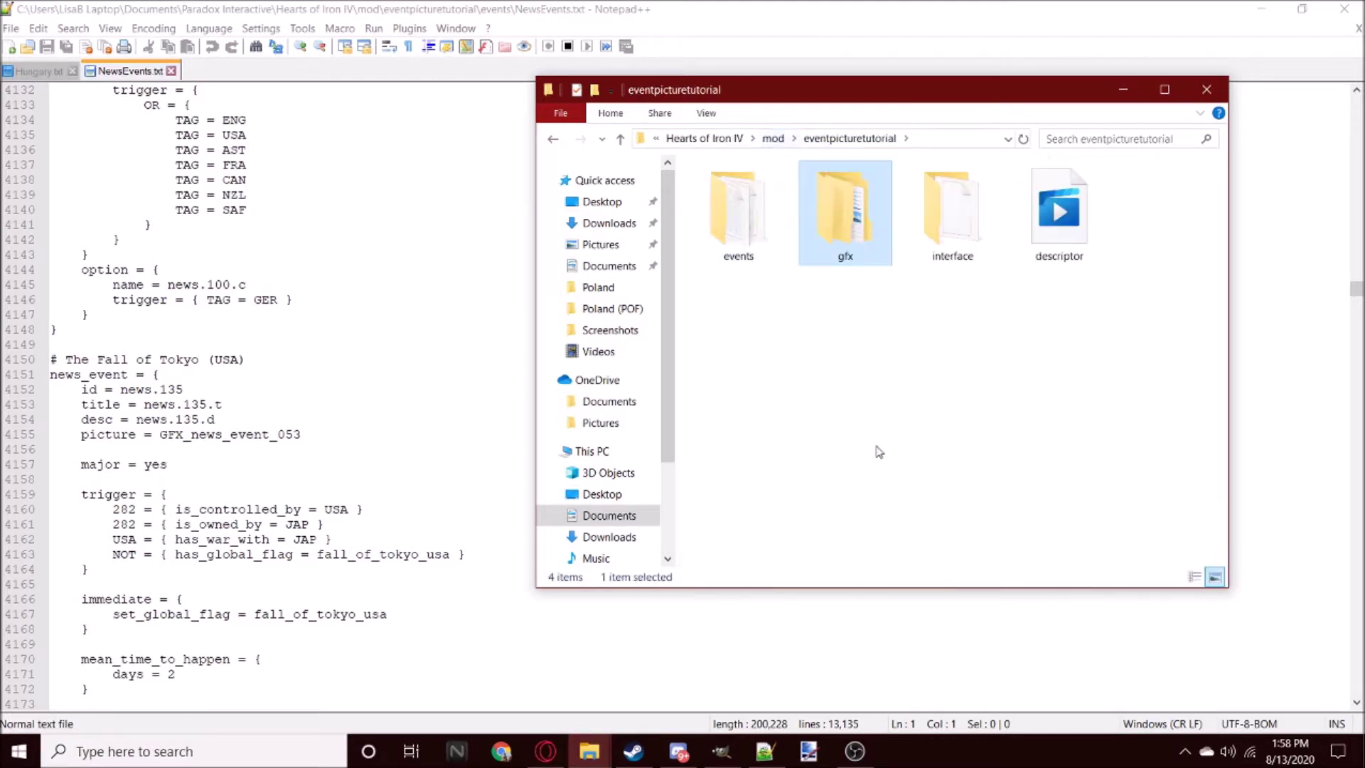
pyautogui.doubleClick(970, 236)
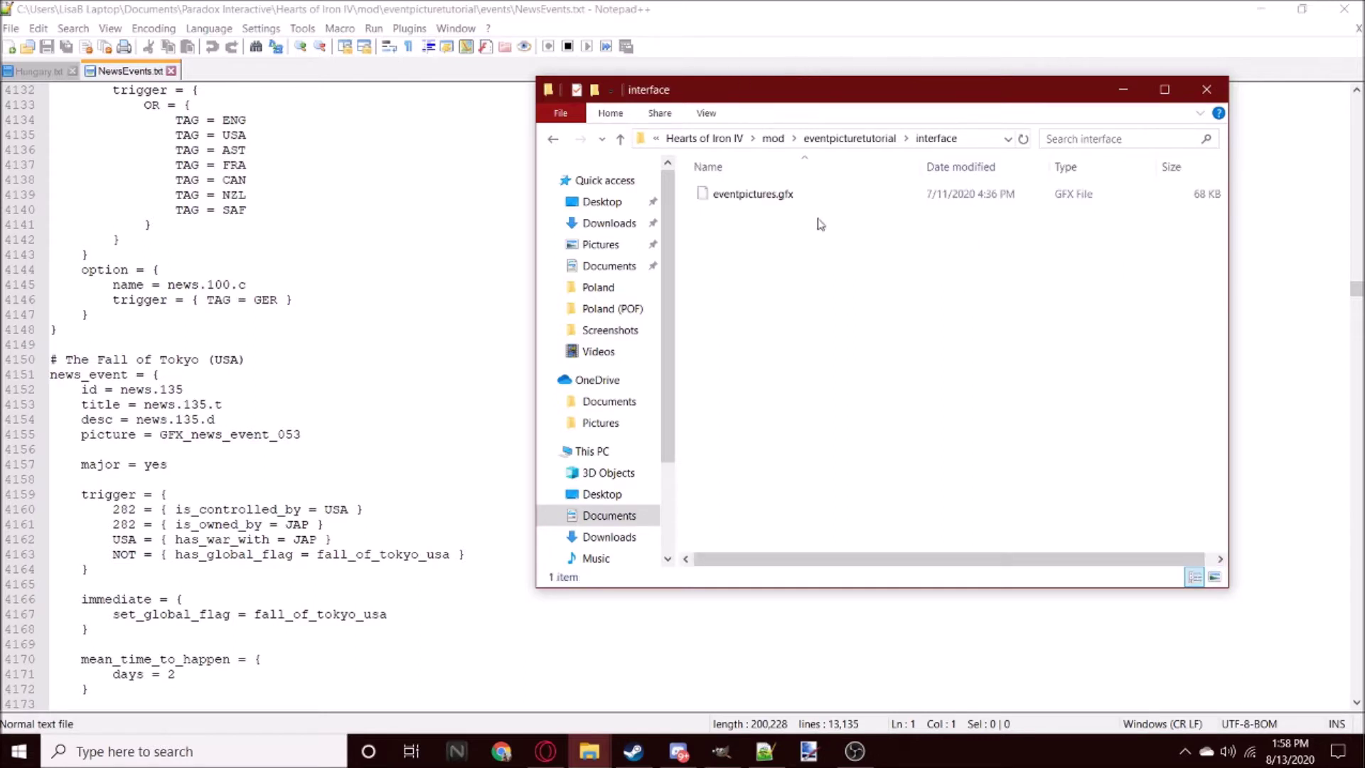
pyautogui.click(764, 199)
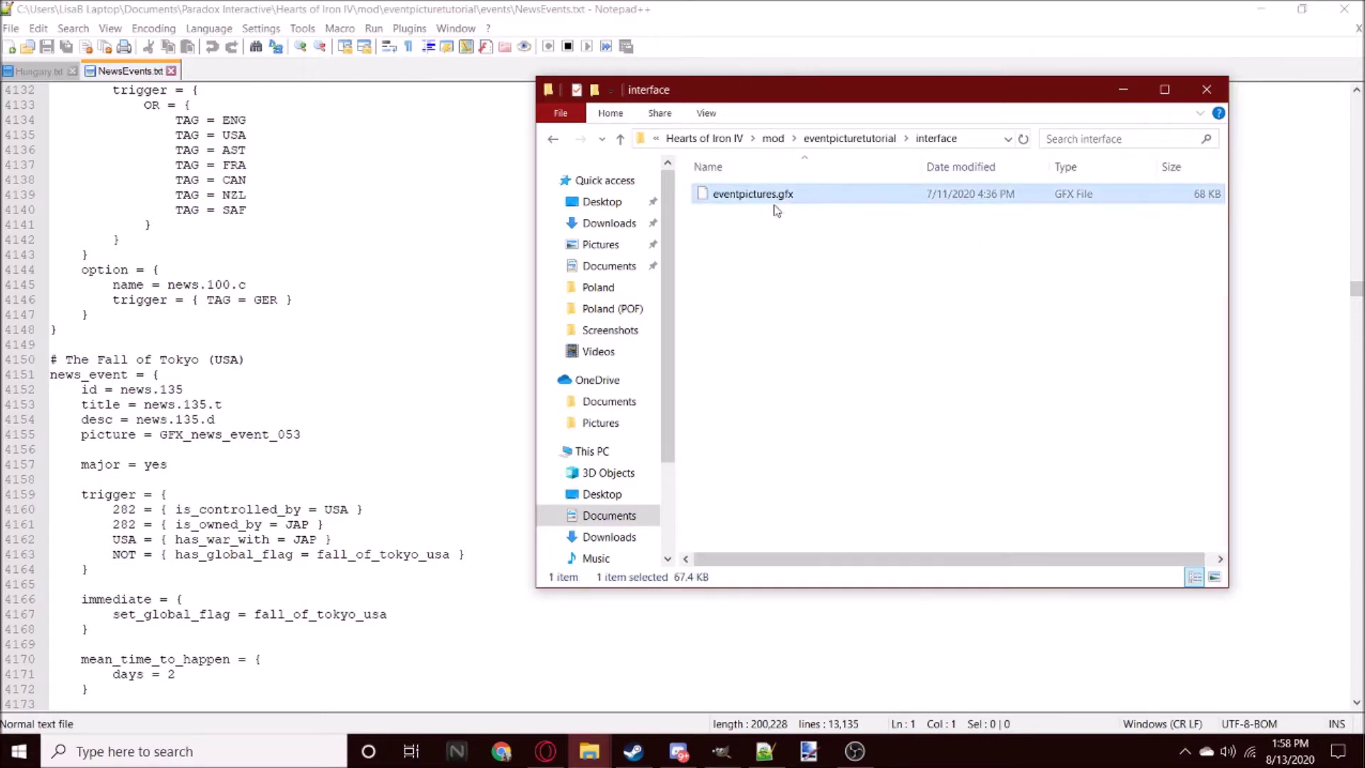
# Step: Compare against the base game's interface folder window, then minimize it
pyautogui.click(675, 679)
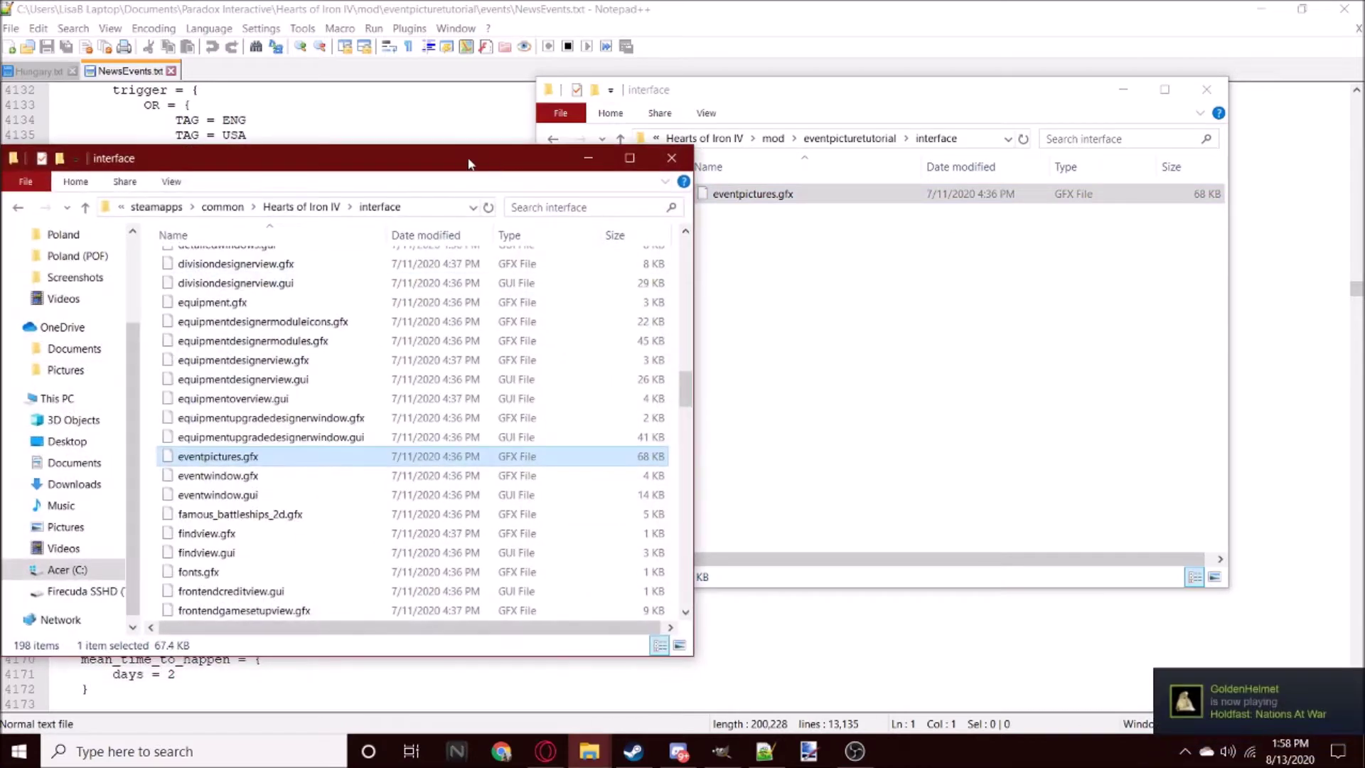
pyautogui.moveTo(465, 169); pyautogui.dragTo(444, 154)
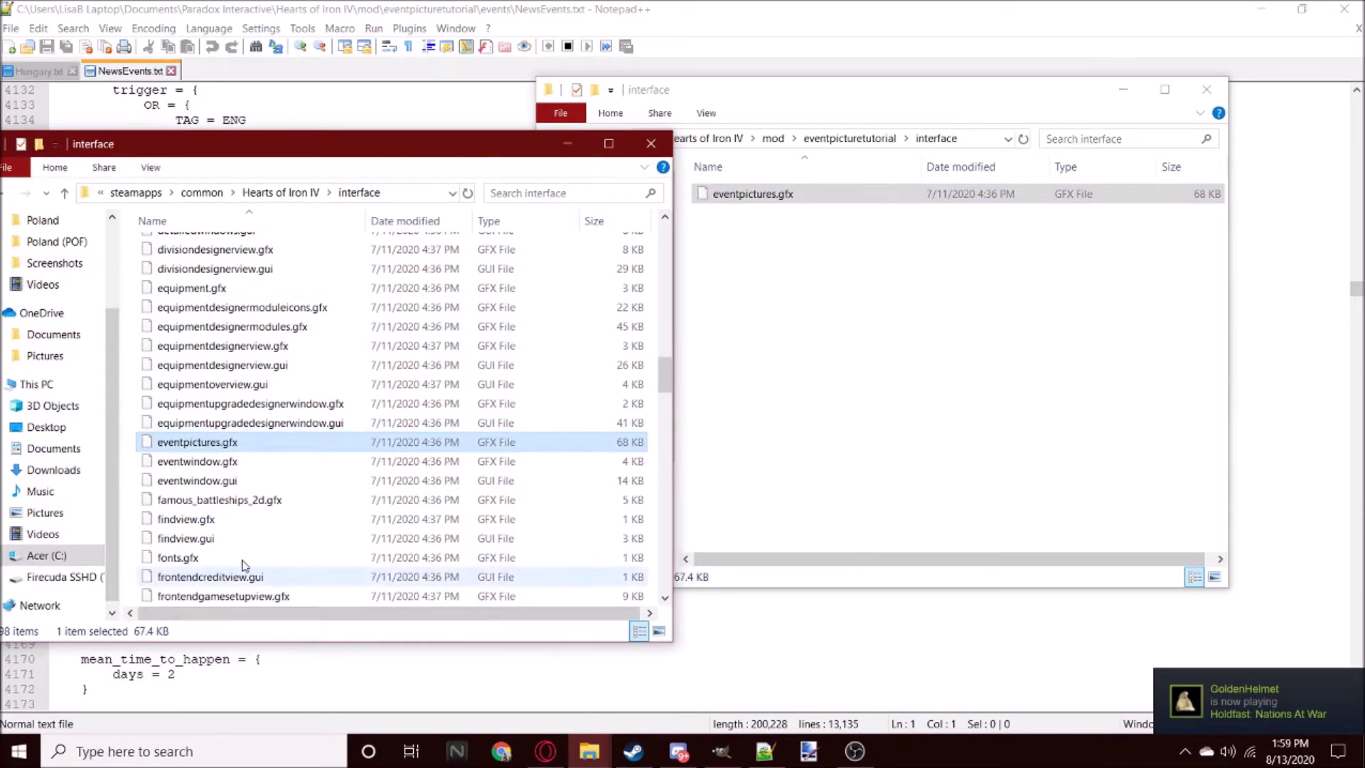
pyautogui.scroll(5, 308, 463)
pyautogui.scroll(-6, 308, 463)
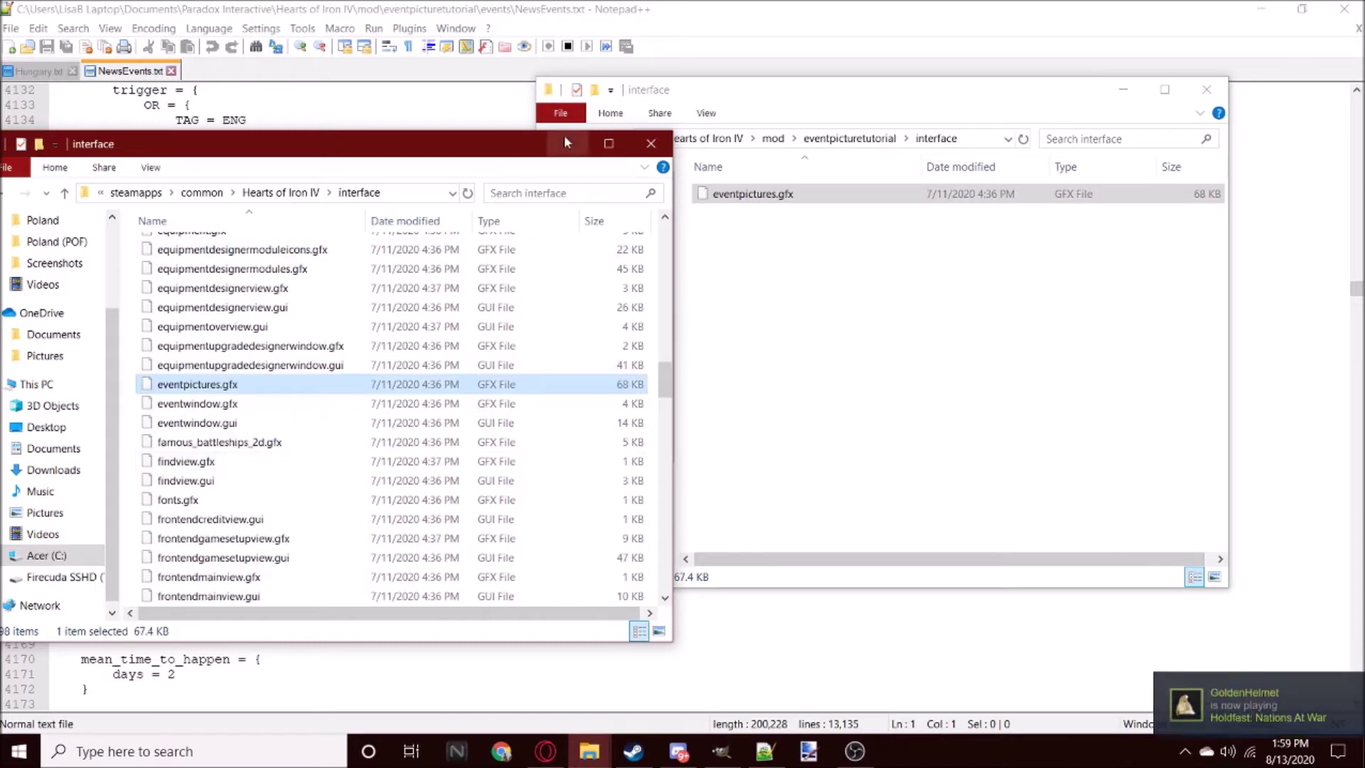
pyautogui.click(566, 137)
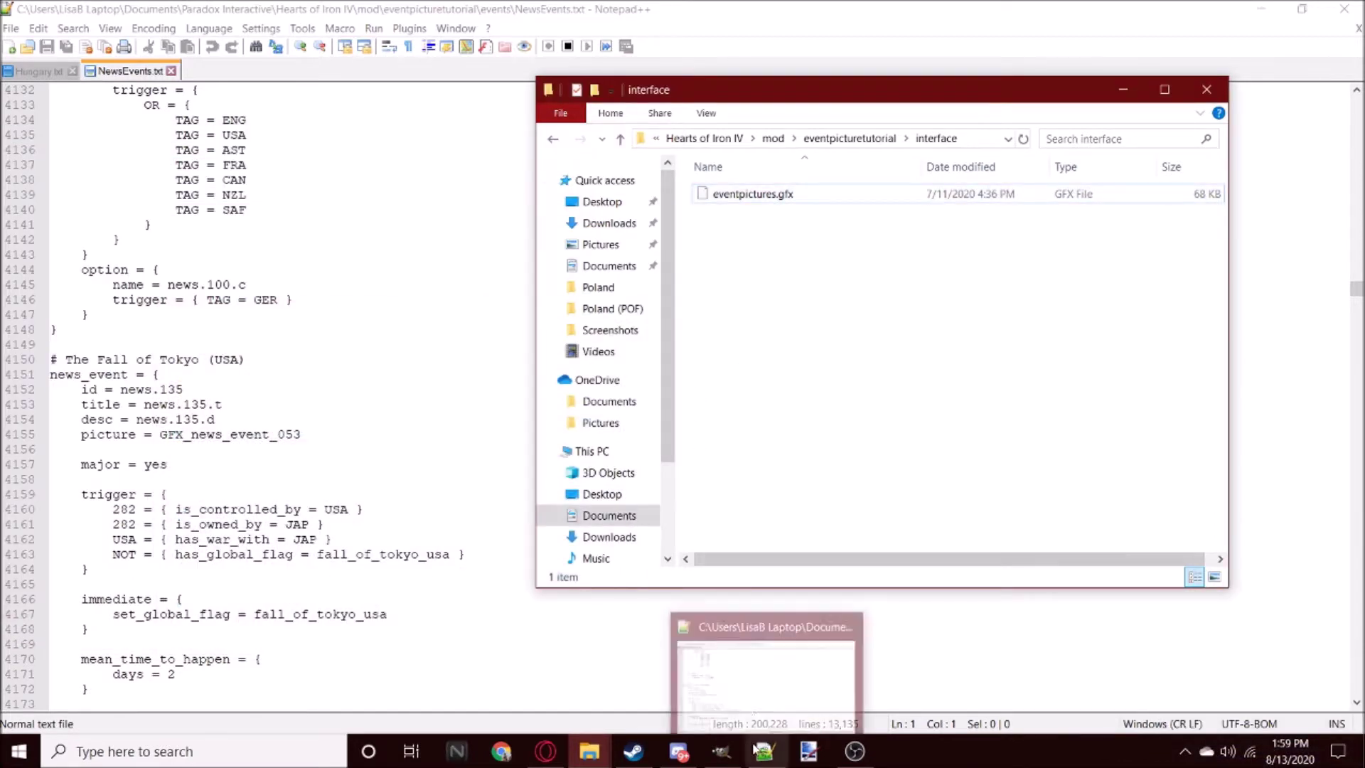
# Step: Convert the colour crowd-and-cannon photo to grayscale
pyautogui.click(721, 751)
pyautogui.click(238, 59)
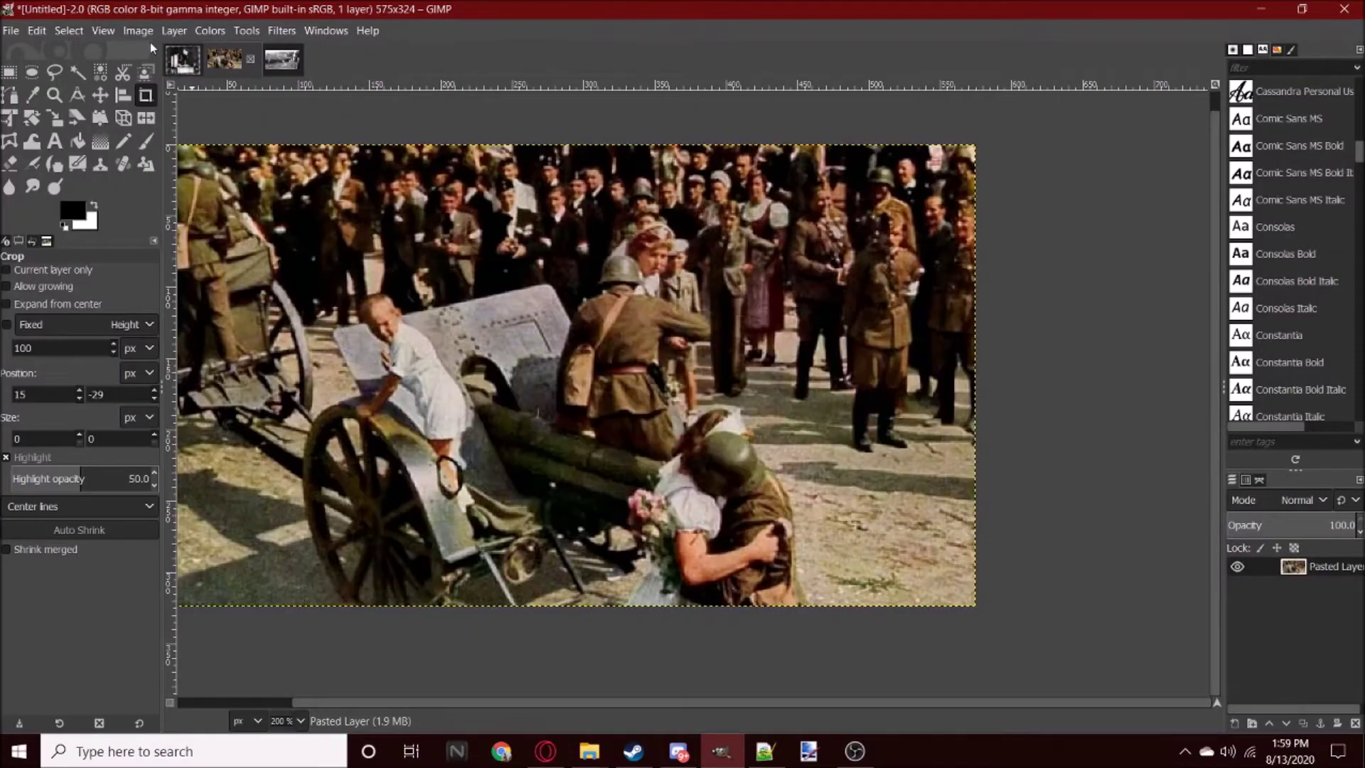
pyautogui.click(134, 32)
pyautogui.click(382, 110)
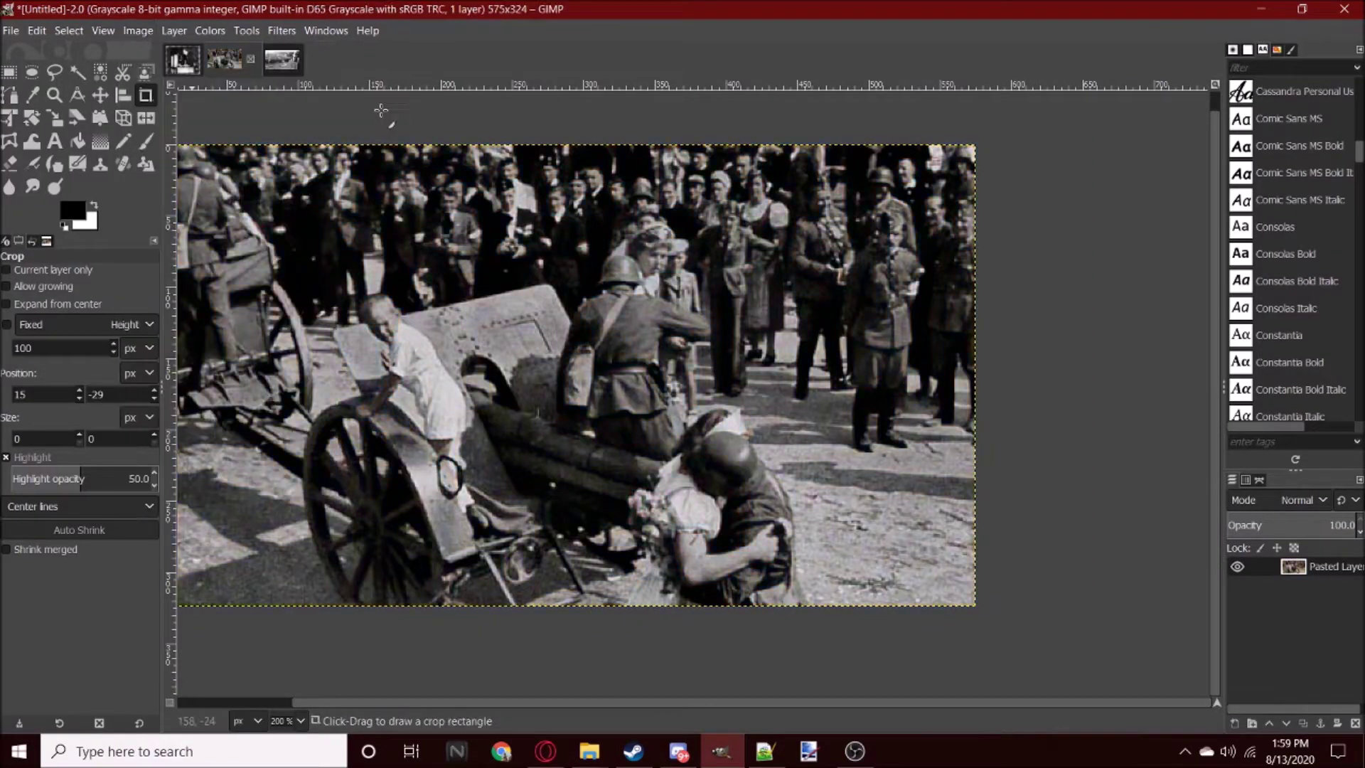
pyautogui.scroll(-4, 690, 528)
pyautogui.scroll(4, 693, 512)
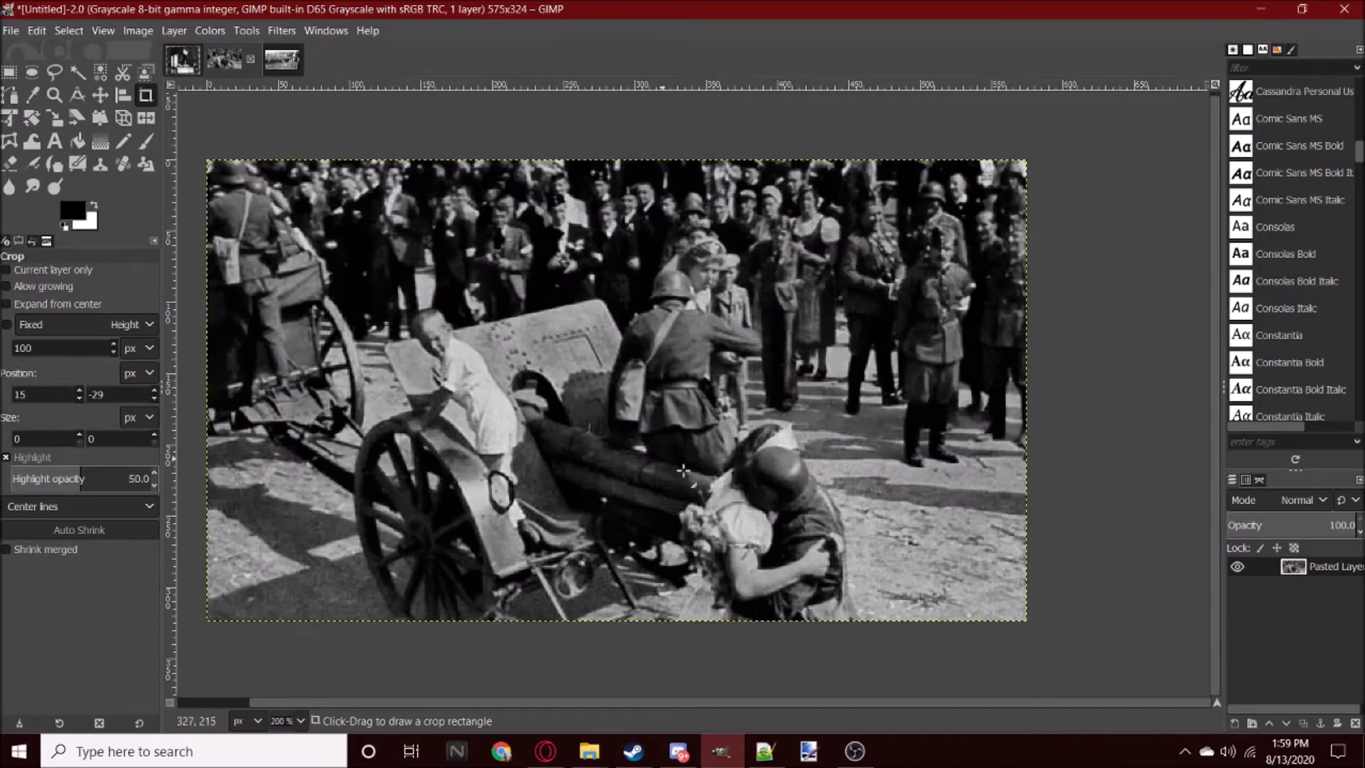
pyautogui.scroll(-2, 699, 502)
pyautogui.scroll(1, 699, 502)
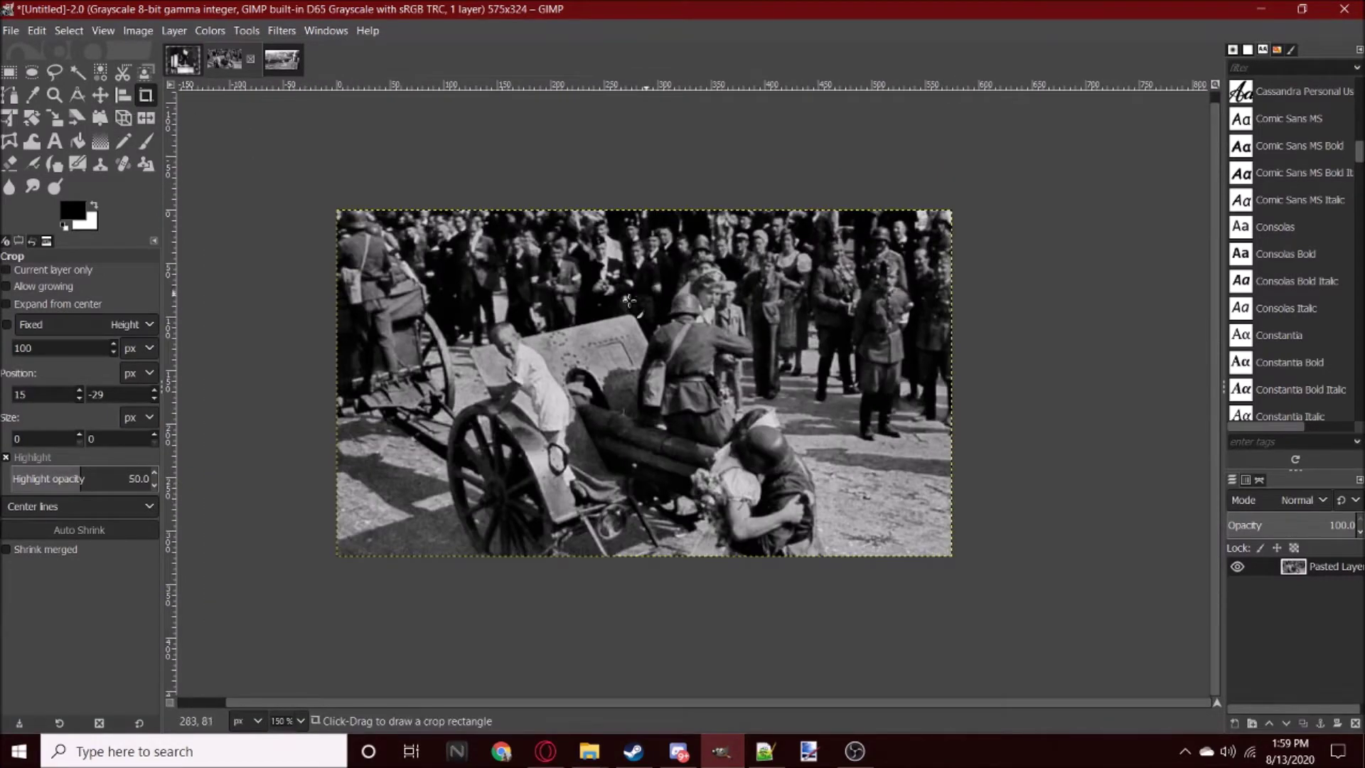
# Step: Crop the photo to the 406×324 area around the cannon
pyautogui.moveTo(409, 146); pyautogui.dragTo(844, 608)
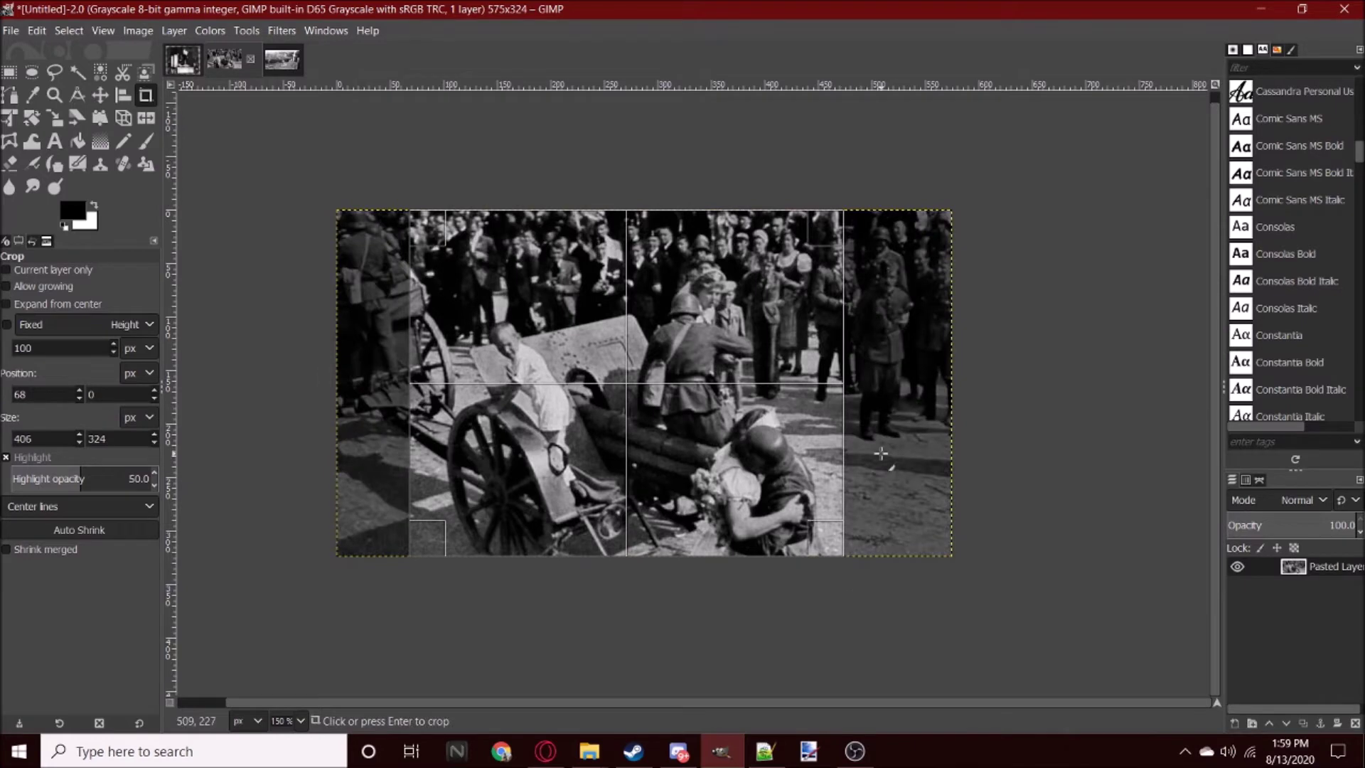
pyautogui.press('Return')
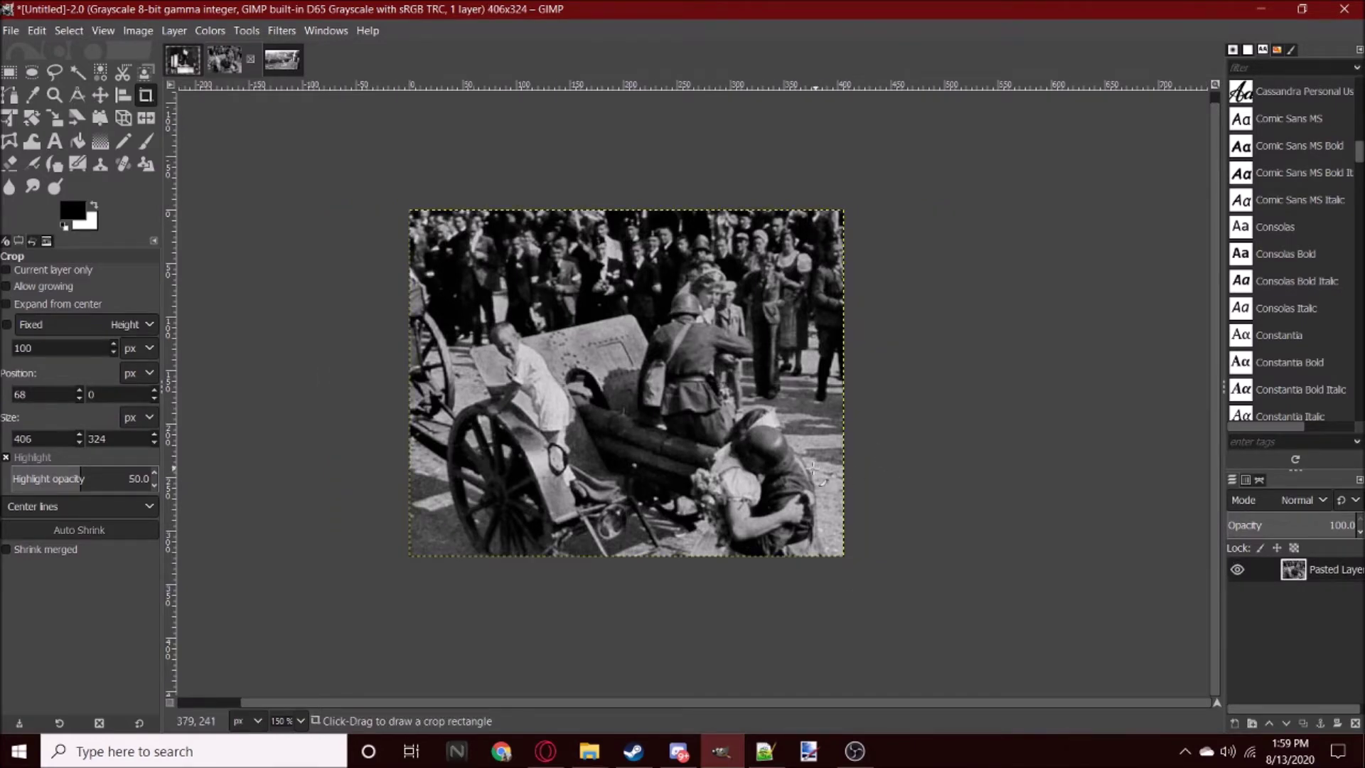
pyautogui.scroll(-2, 812, 470)
pyautogui.scroll(-3, 782, 455)
pyautogui.scroll(5, 679, 431)
pyautogui.scroll(1, 679, 431)
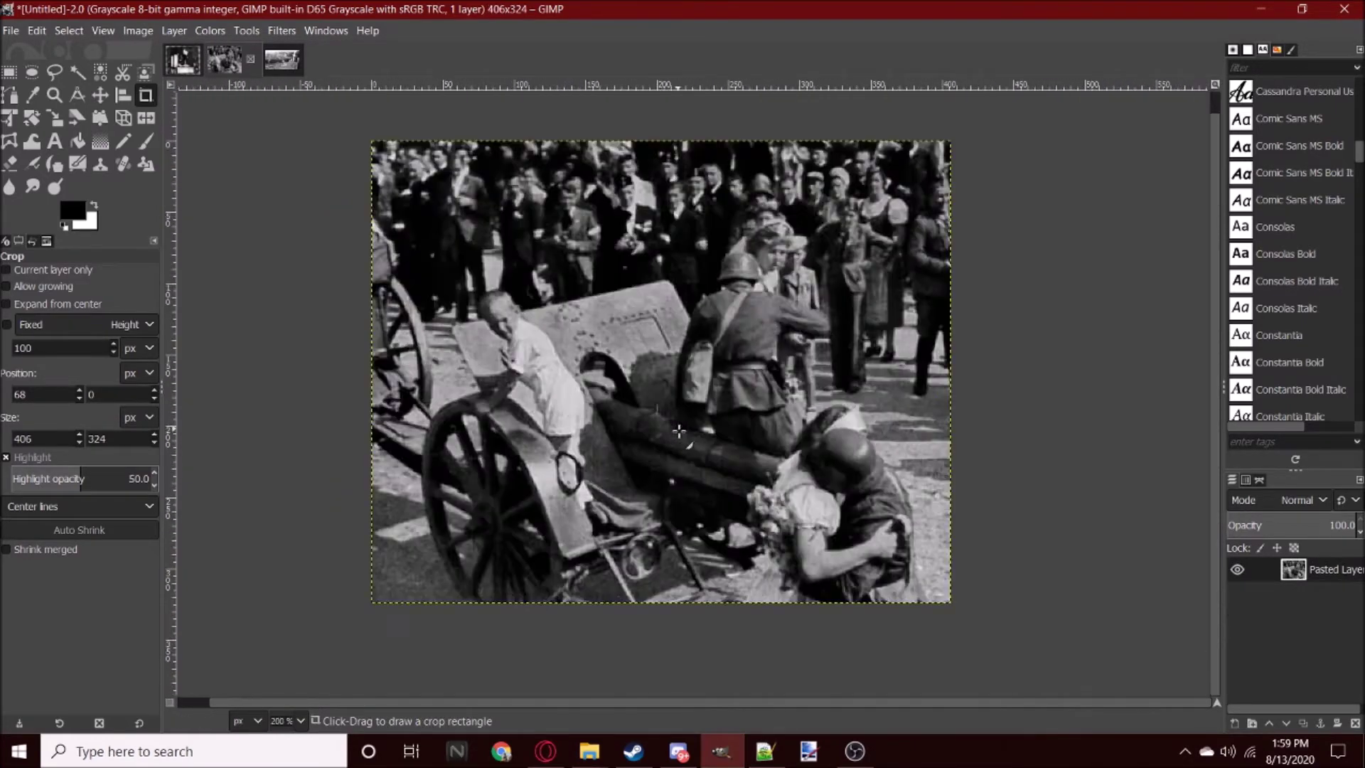
pyautogui.scroll(-2, 679, 431)
pyautogui.scroll(3, 589, 376)
# Step: Copy the cropped picture and return to the speech-photo template
pyautogui.hotkey('ctrl', 'c')
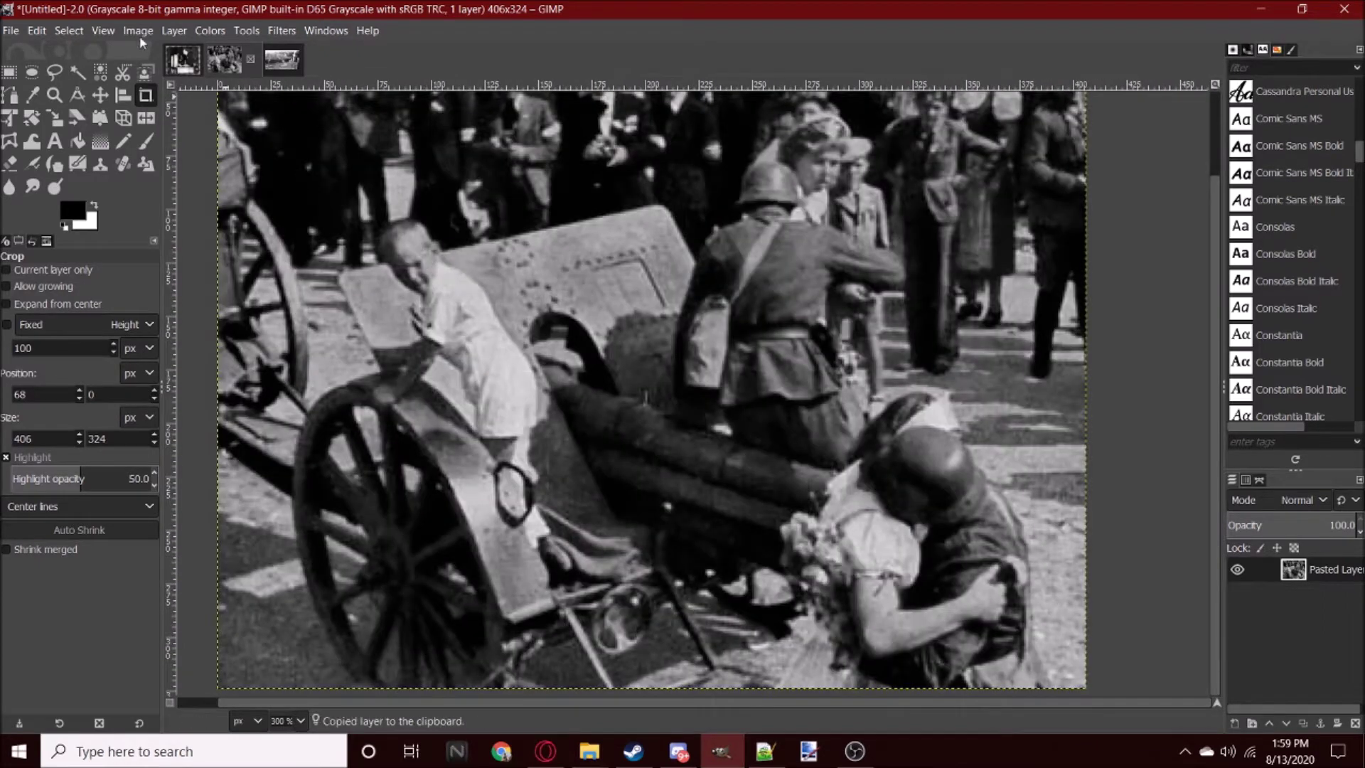
pyautogui.click(183, 63)
pyautogui.scroll(-4, 668, 370)
pyautogui.scroll(2, 741, 369)
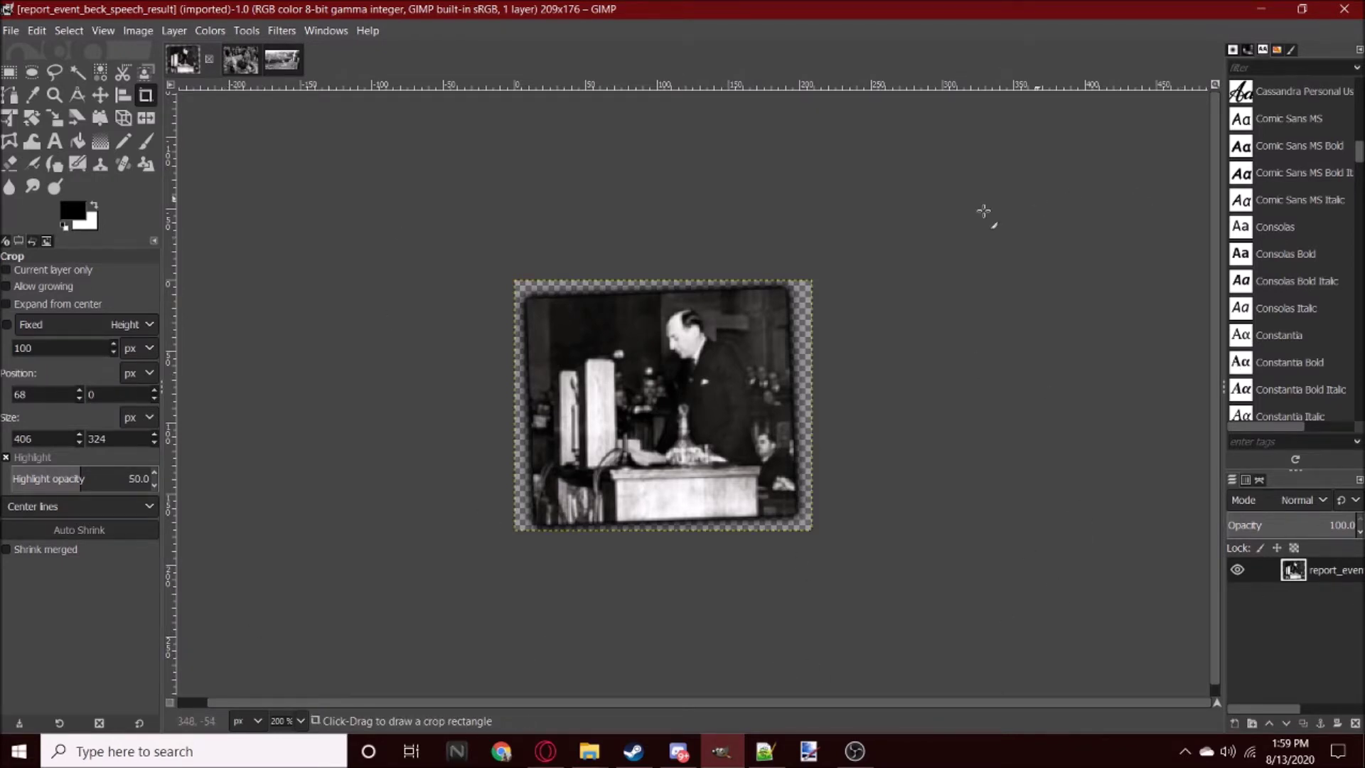
# Step: Cut out the old speech photo and add a new layer named Event
pyautogui.hotkey('ctrl', 'x')
pyautogui.rightClick(1255, 612)
pyautogui.click(1136, 127)
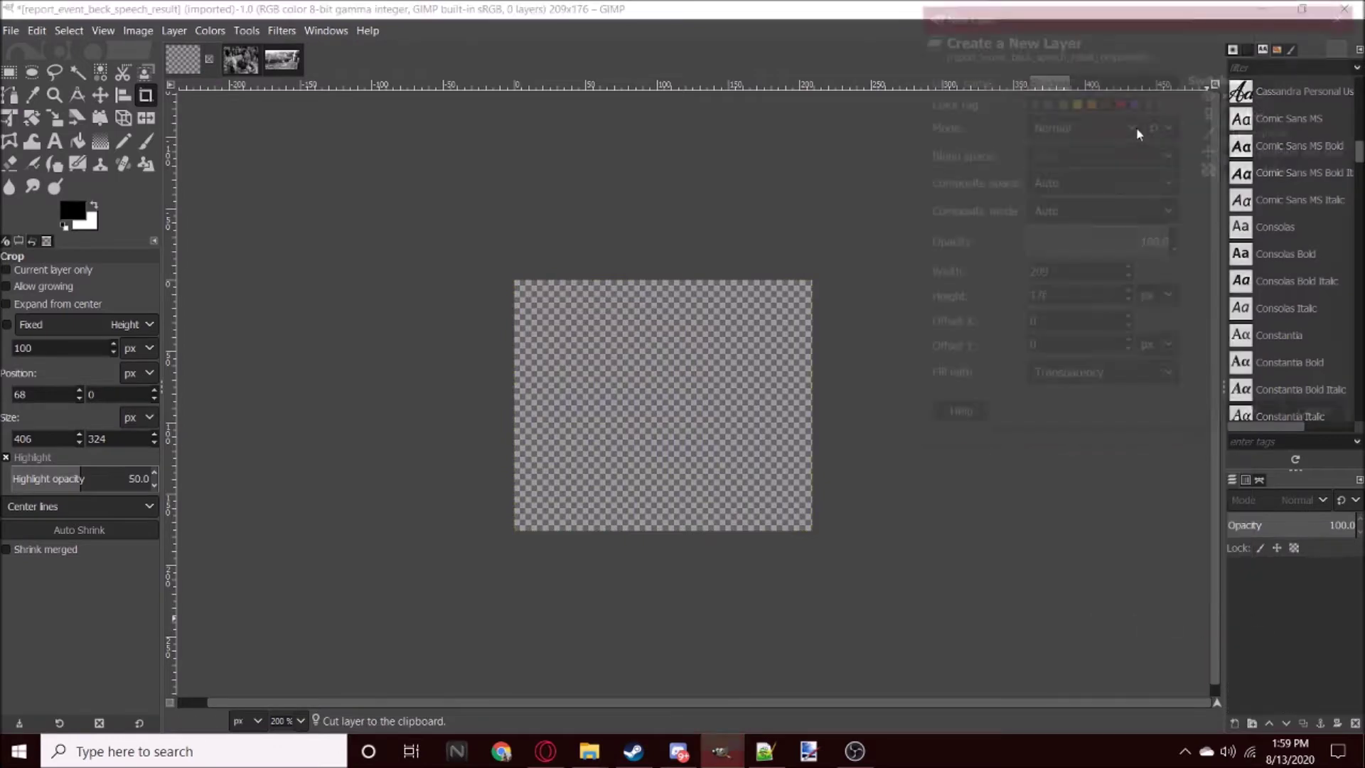
pyautogui.write('Event')
pyautogui.press('Return')
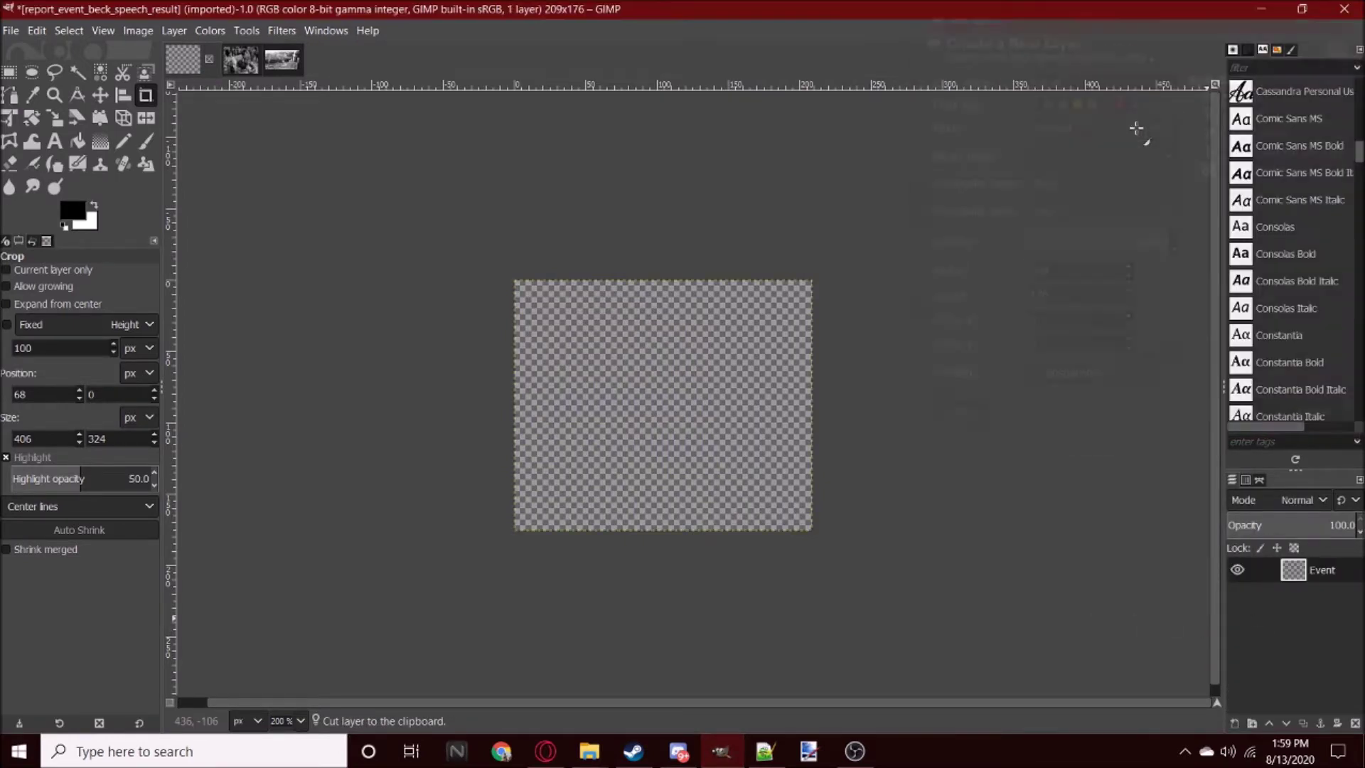
# Step: Paste the crowd photo into the template and rotate it about -3.6°
pyautogui.click(241, 59)
pyautogui.click(183, 59)
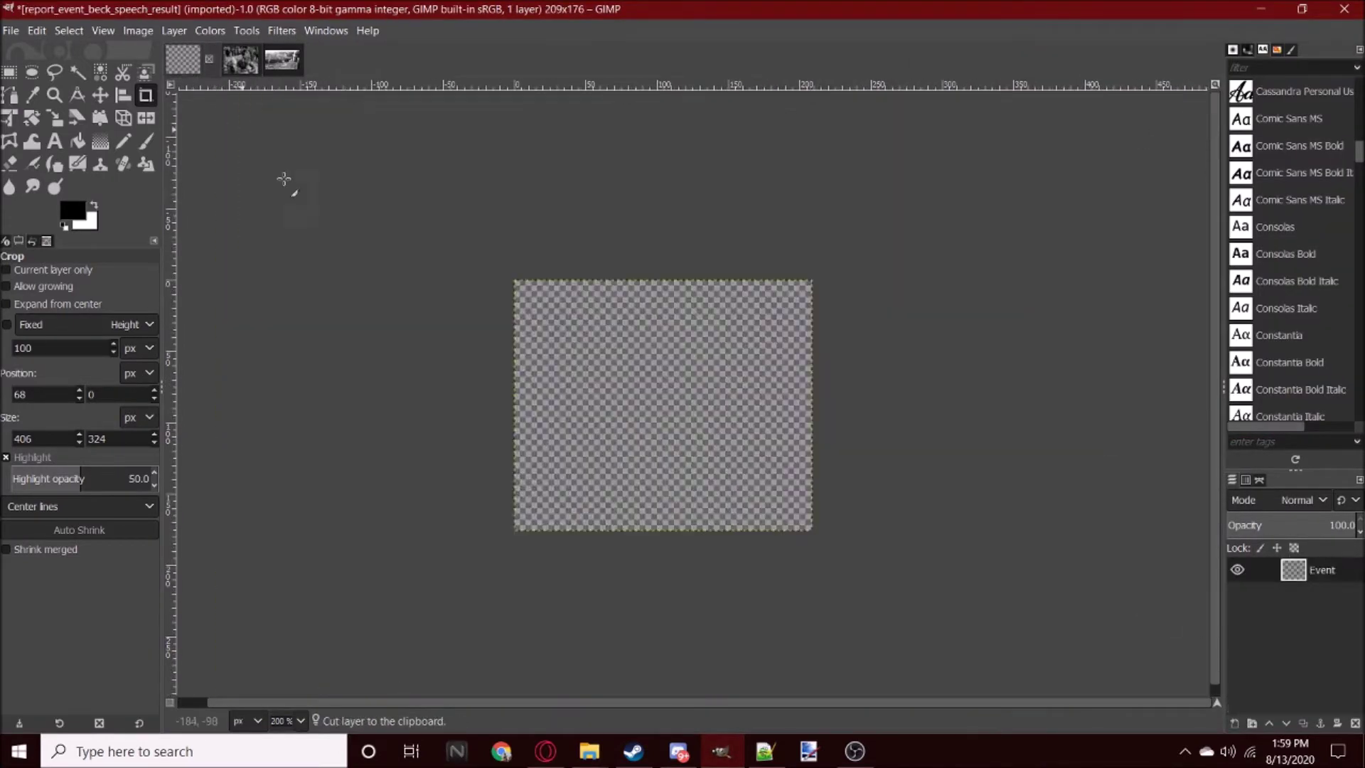
pyautogui.hotkey('ctrl', 'v')
pyautogui.click(32, 118)
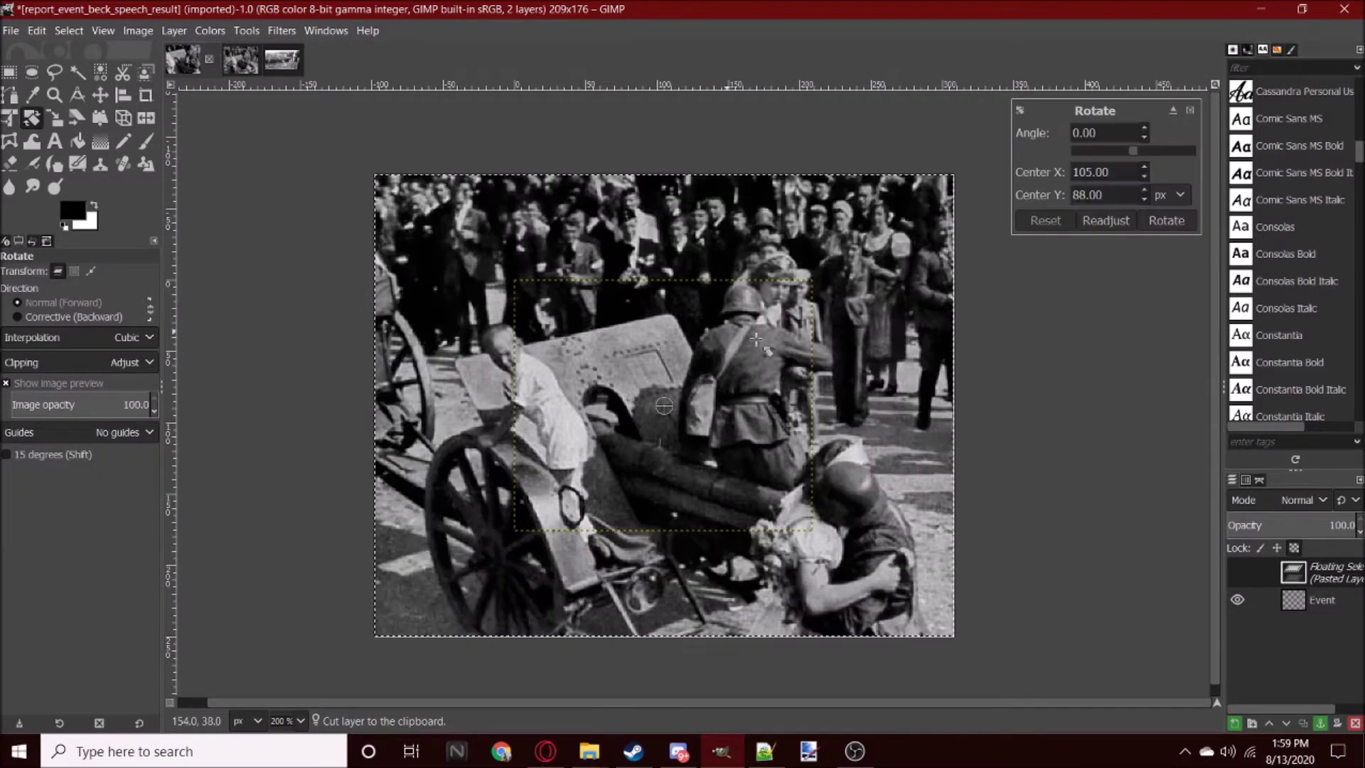
pyautogui.click(935, 223)
pyautogui.moveTo(936, 222); pyautogui.dragTo(912, 215)
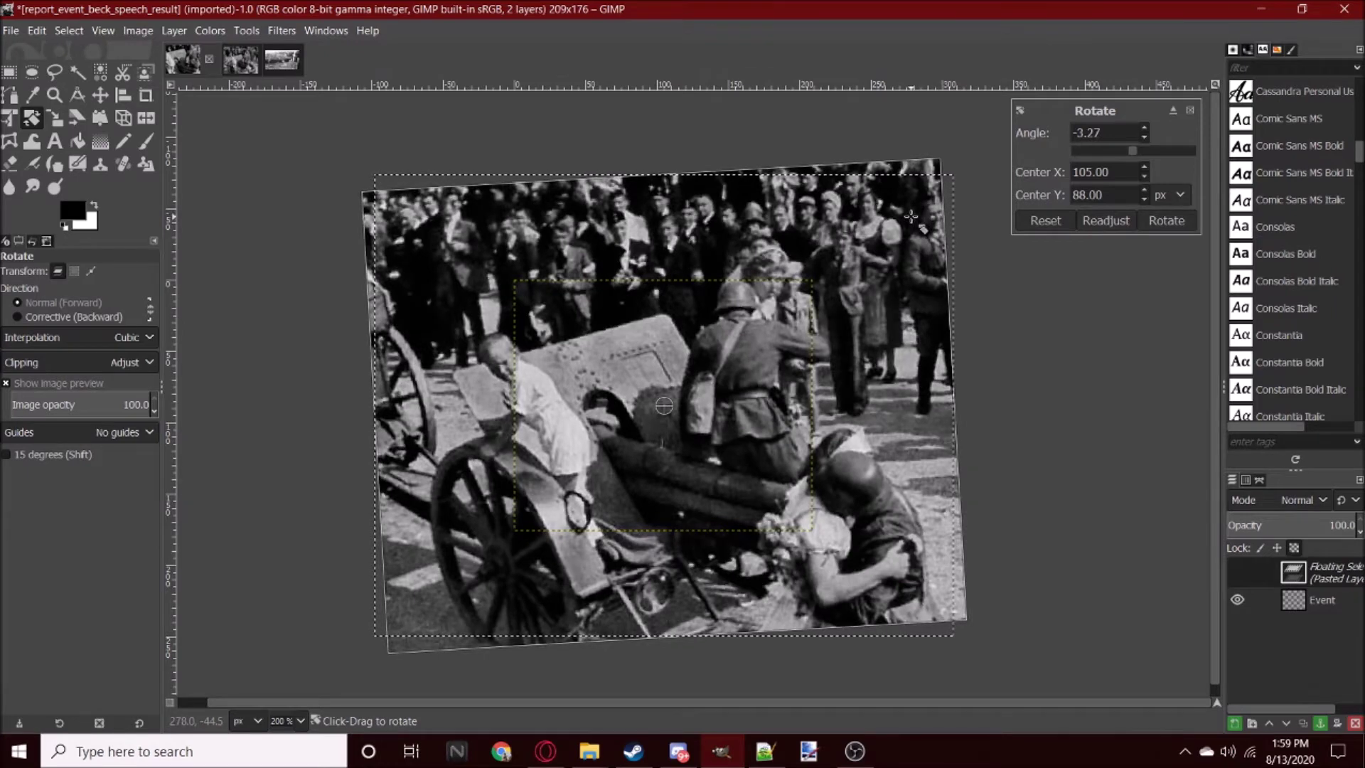
pyautogui.moveTo(912, 215); pyautogui.dragTo(951, 228)
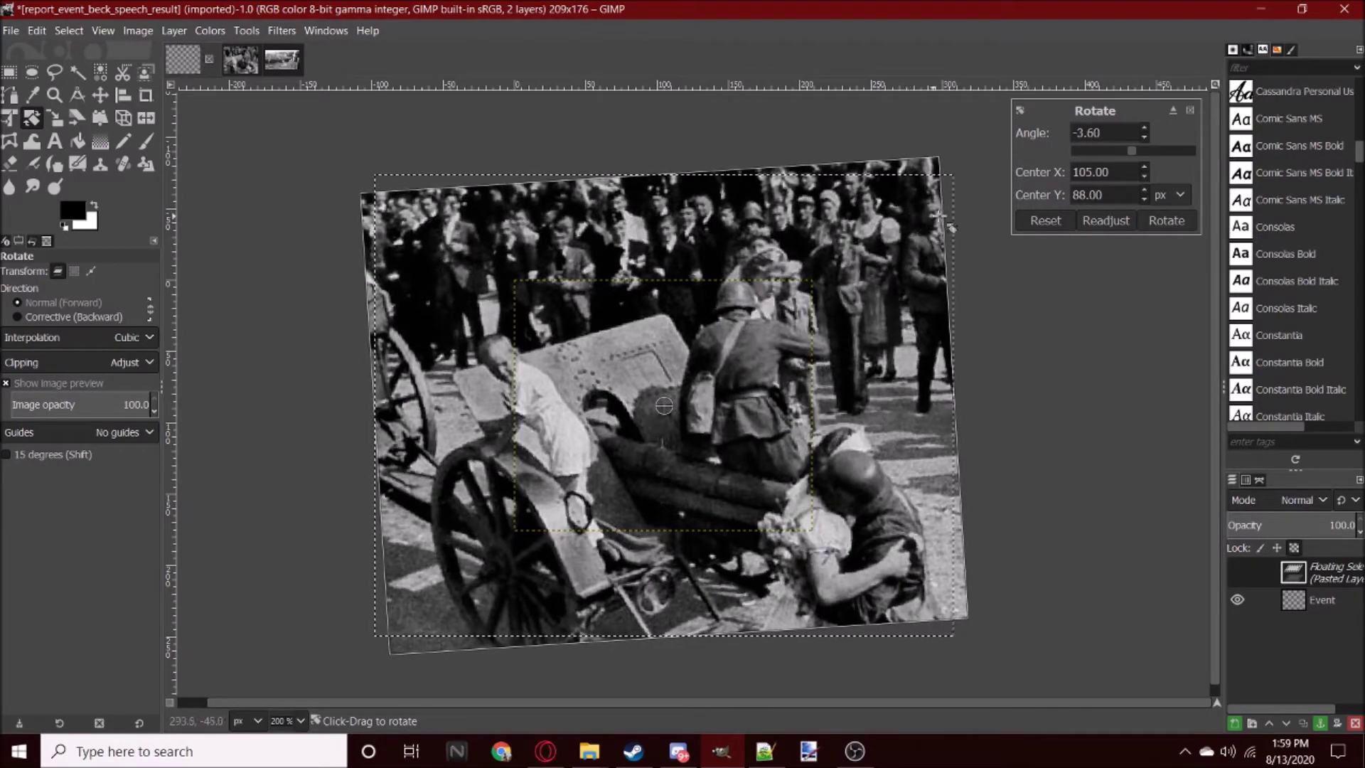
pyautogui.click(1167, 220)
# Step: Scale the pasted photo to about 202×166 so it nearly fills the frame
pyautogui.click(55, 117)
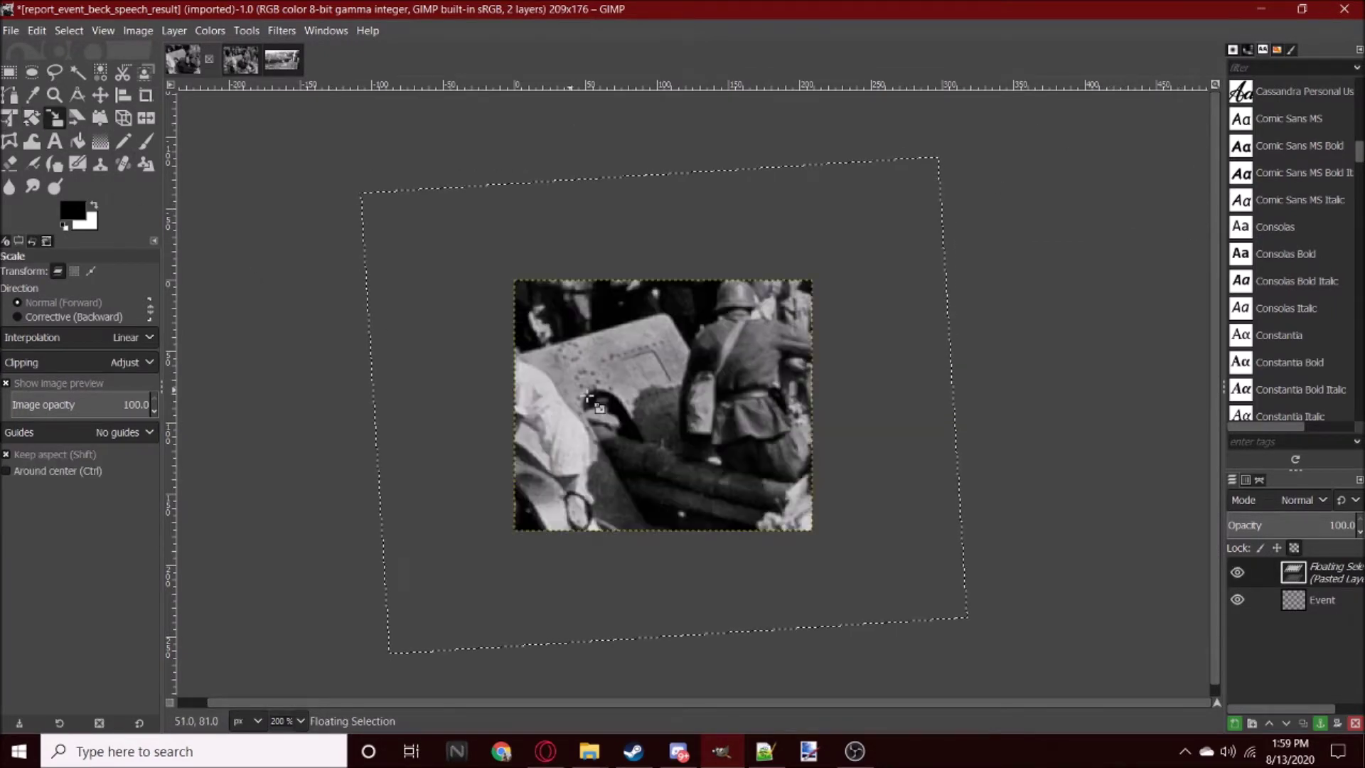
pyautogui.click(590, 402)
pyautogui.moveTo(359, 168); pyautogui.dragTo(549, 312)
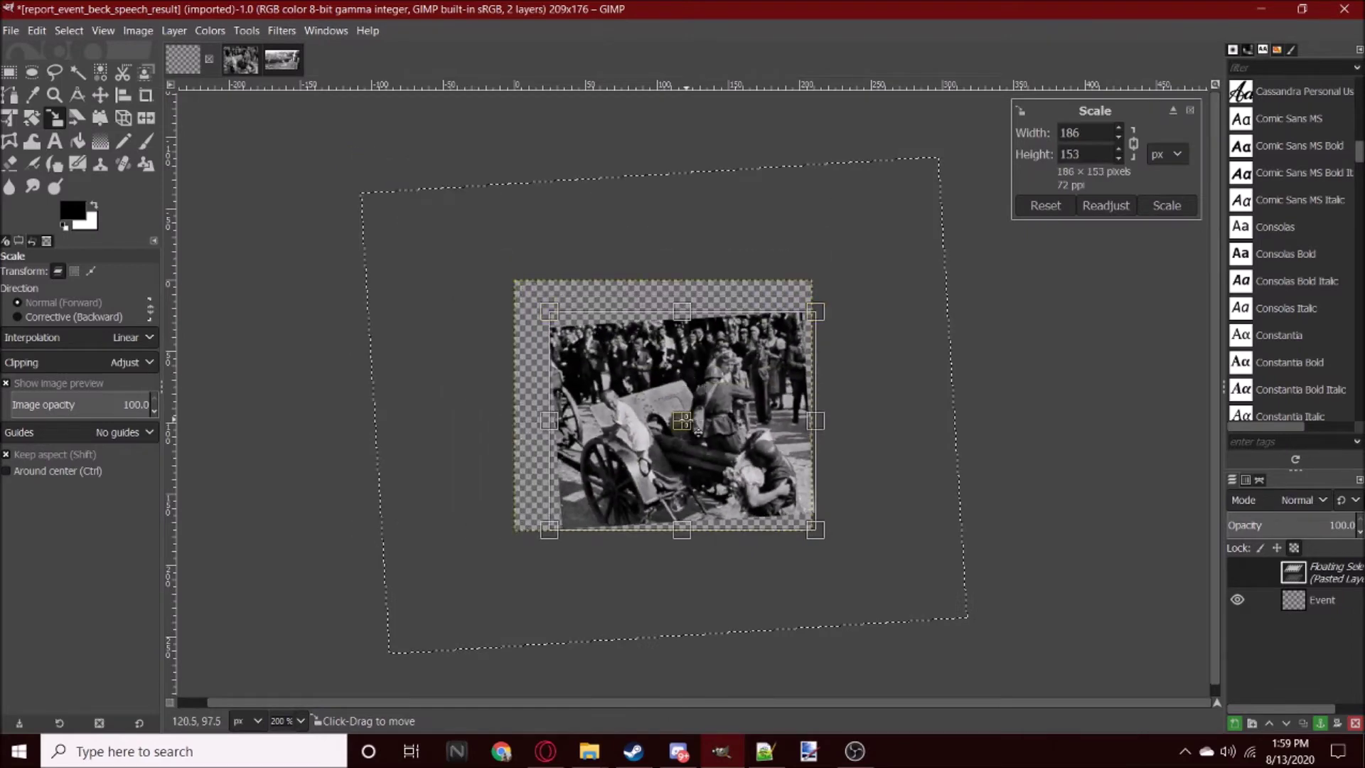
pyautogui.moveTo(698, 430)
pyautogui.mouseDown()
pyautogui.moveTo(682, 399)
pyautogui.moveTo(845, 462)
pyautogui.mouseUp()
pyautogui.moveTo(694, 411); pyautogui.dragTo(693, 490)
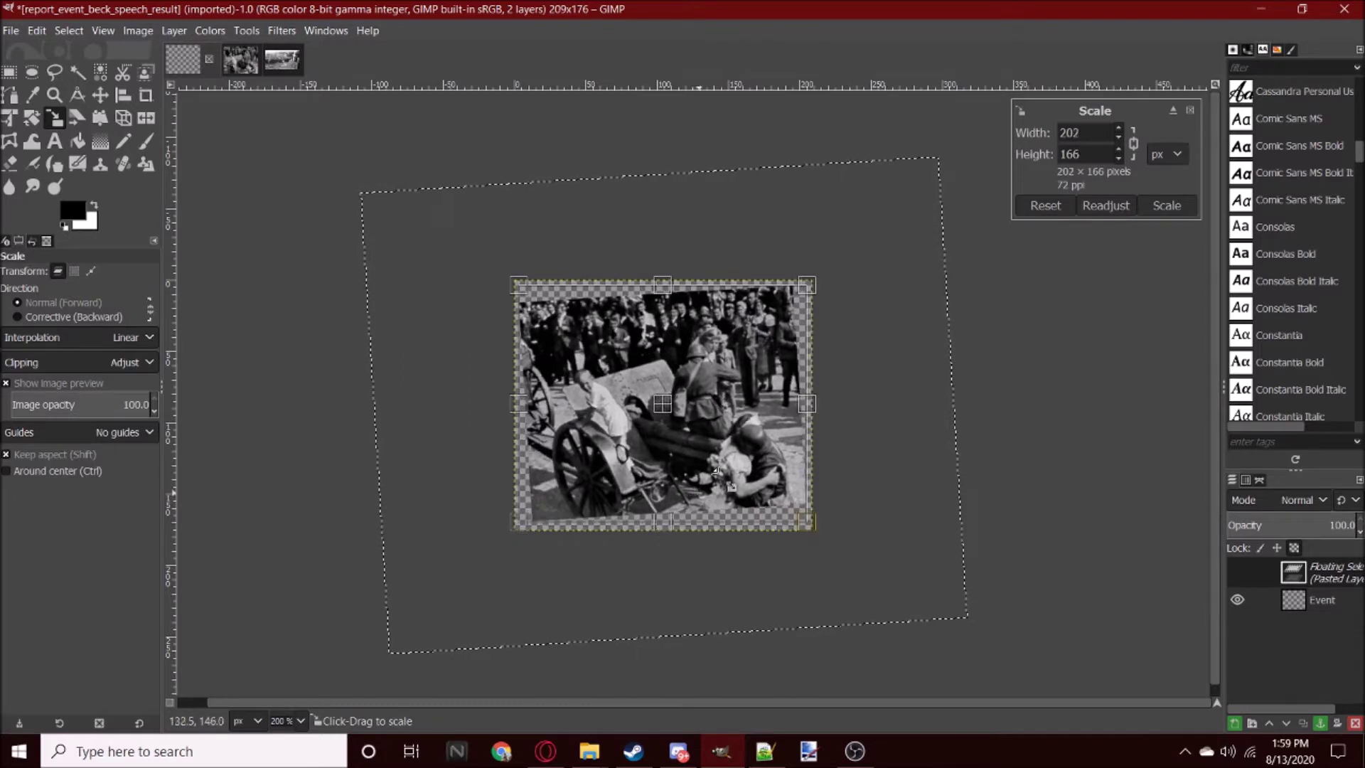
pyautogui.click(1167, 206)
pyautogui.click(122, 95)
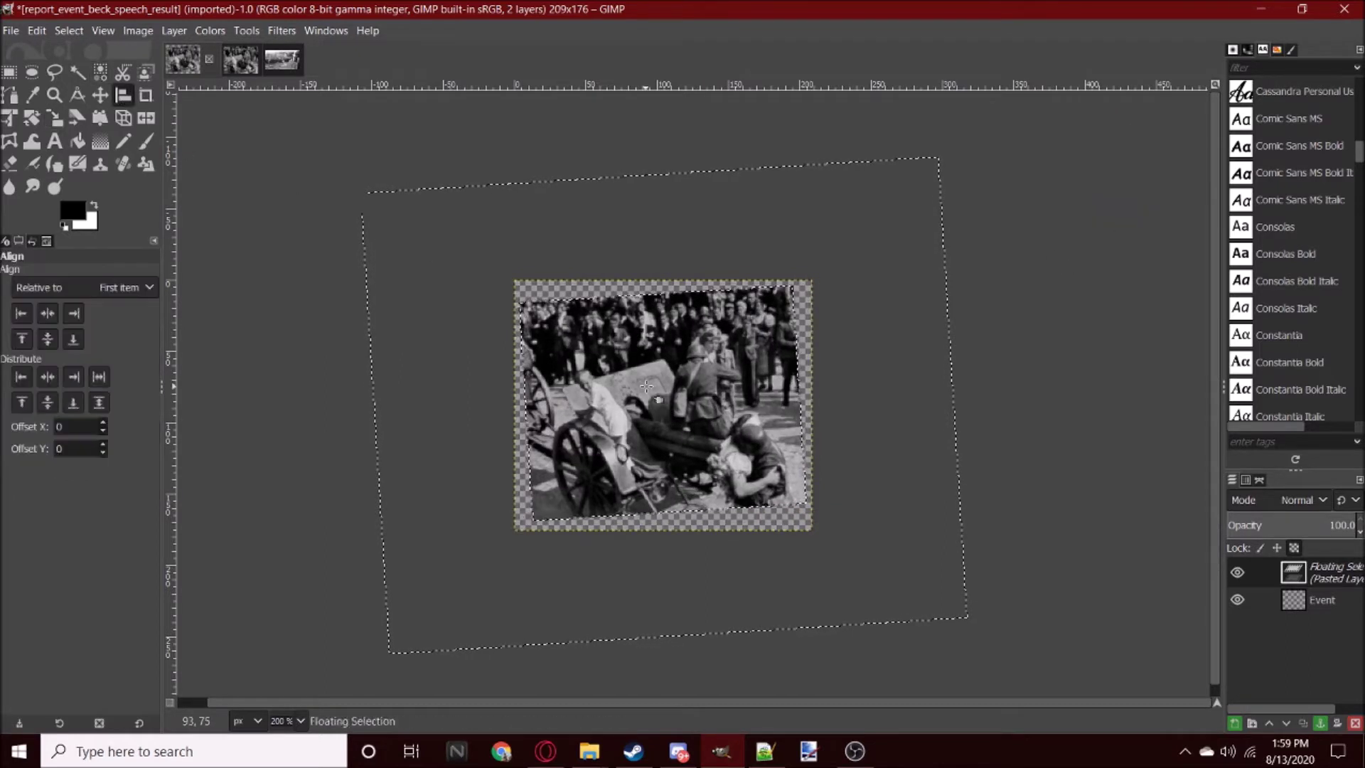
# Step: Anchor the floating photo into the Event layer and apply Unsharp Mask with radius about 1.5
pyautogui.press('r')
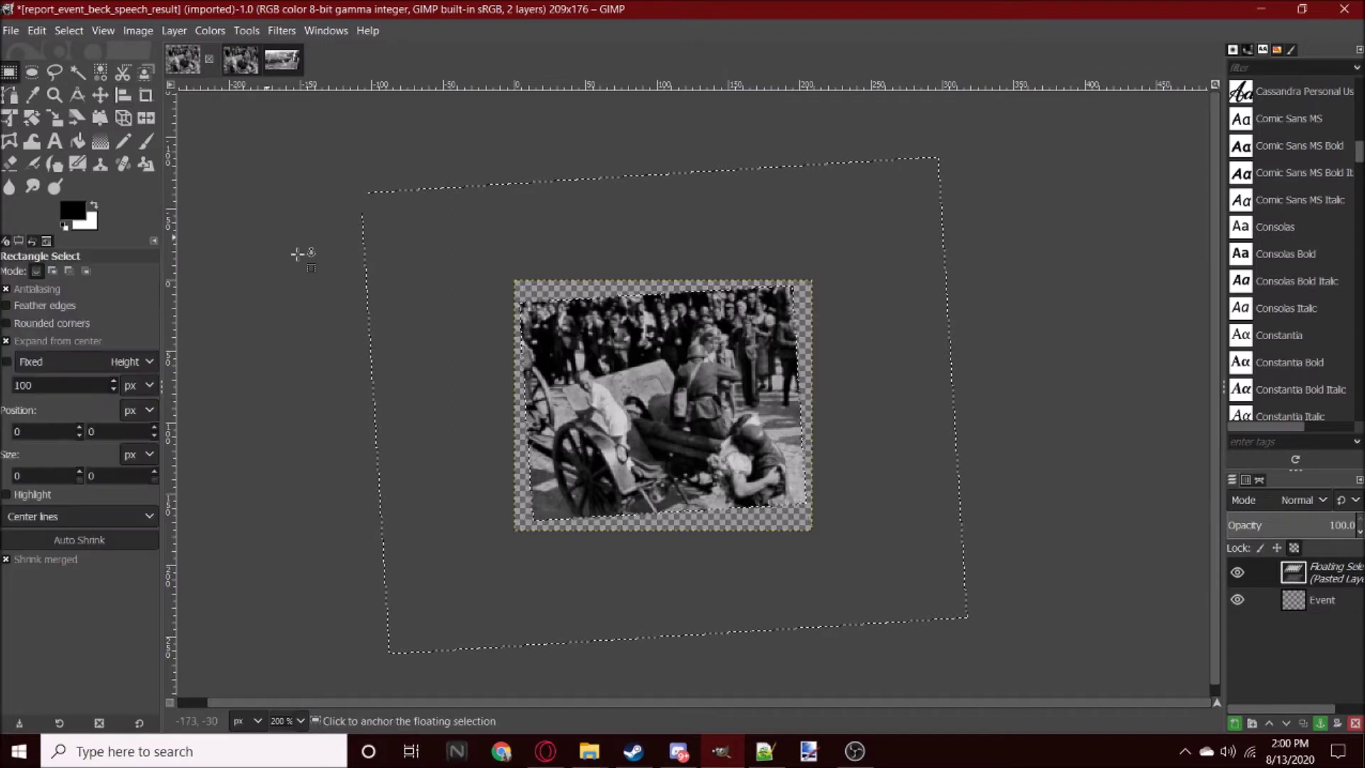
pyautogui.click(295, 253)
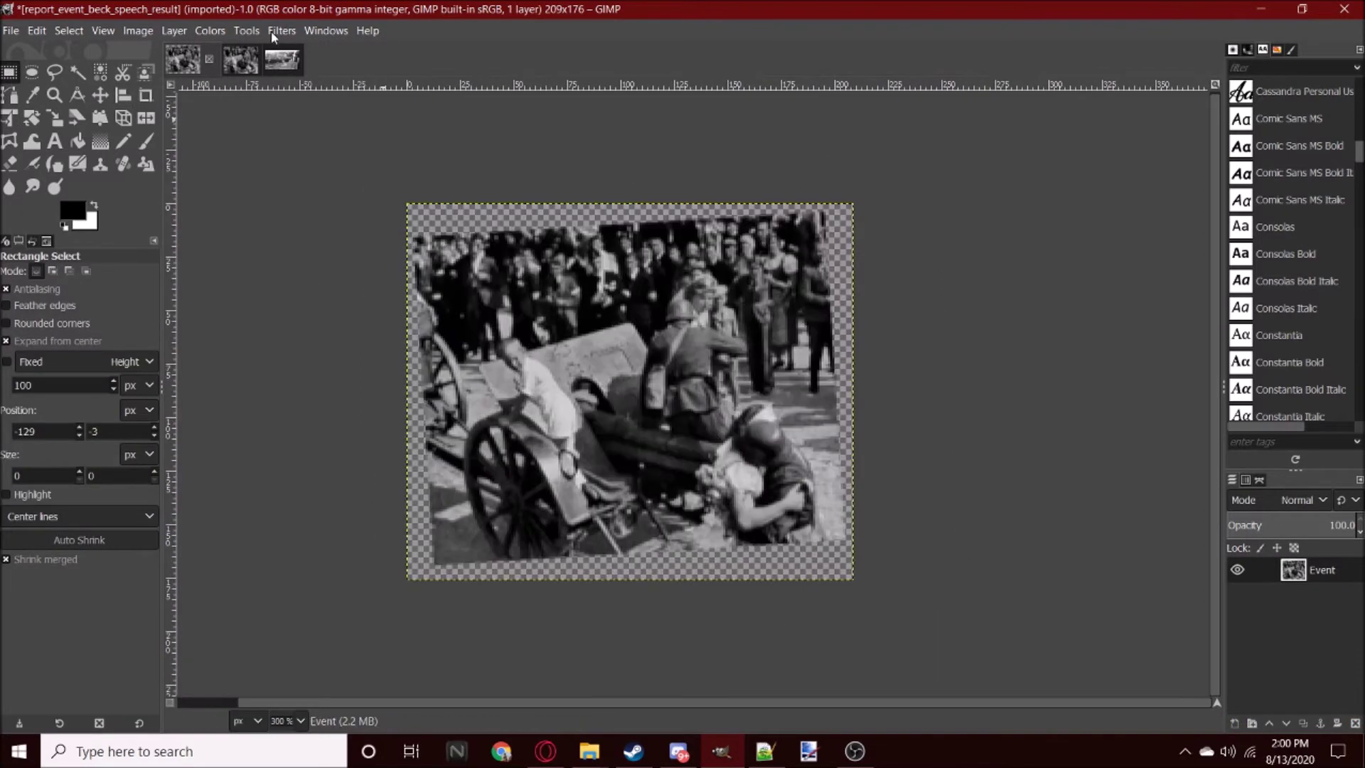
pyautogui.click(277, 31)
pyautogui.moveTo(305, 145)
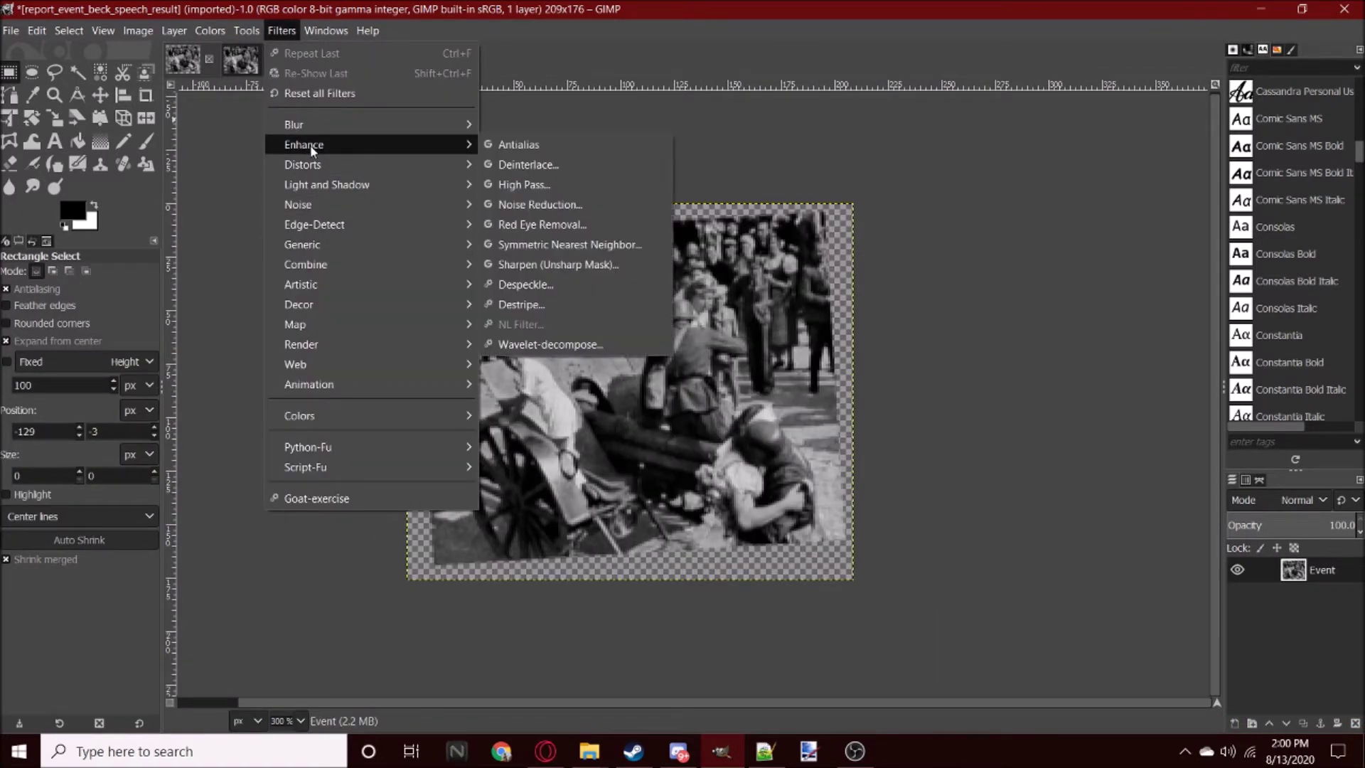
pyautogui.click(543, 265)
pyautogui.moveTo(51, 174); pyautogui.dragTo(108, 168)
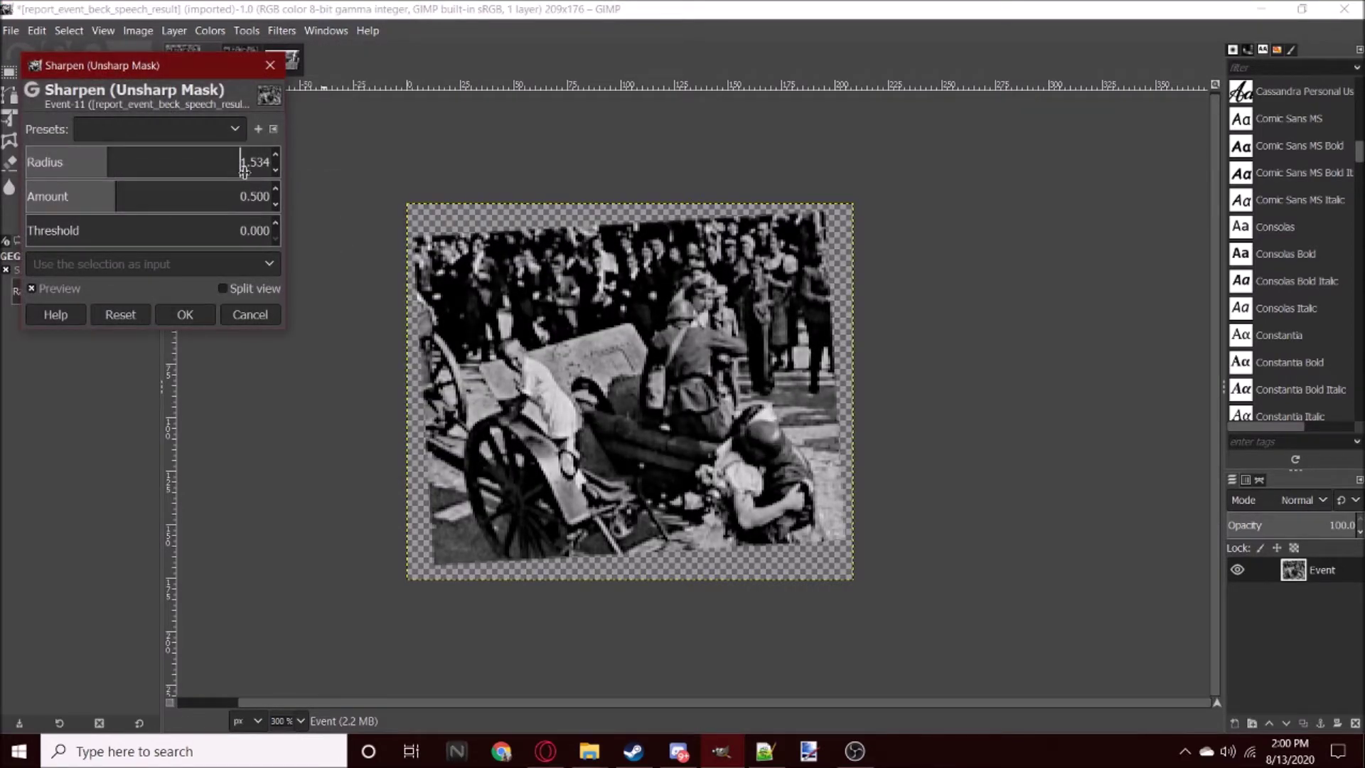
pyautogui.click(186, 322)
# Step: Add a new layer Event #1 and paste a copy of the photo onto it
pyautogui.scroll(-1, 718, 539)
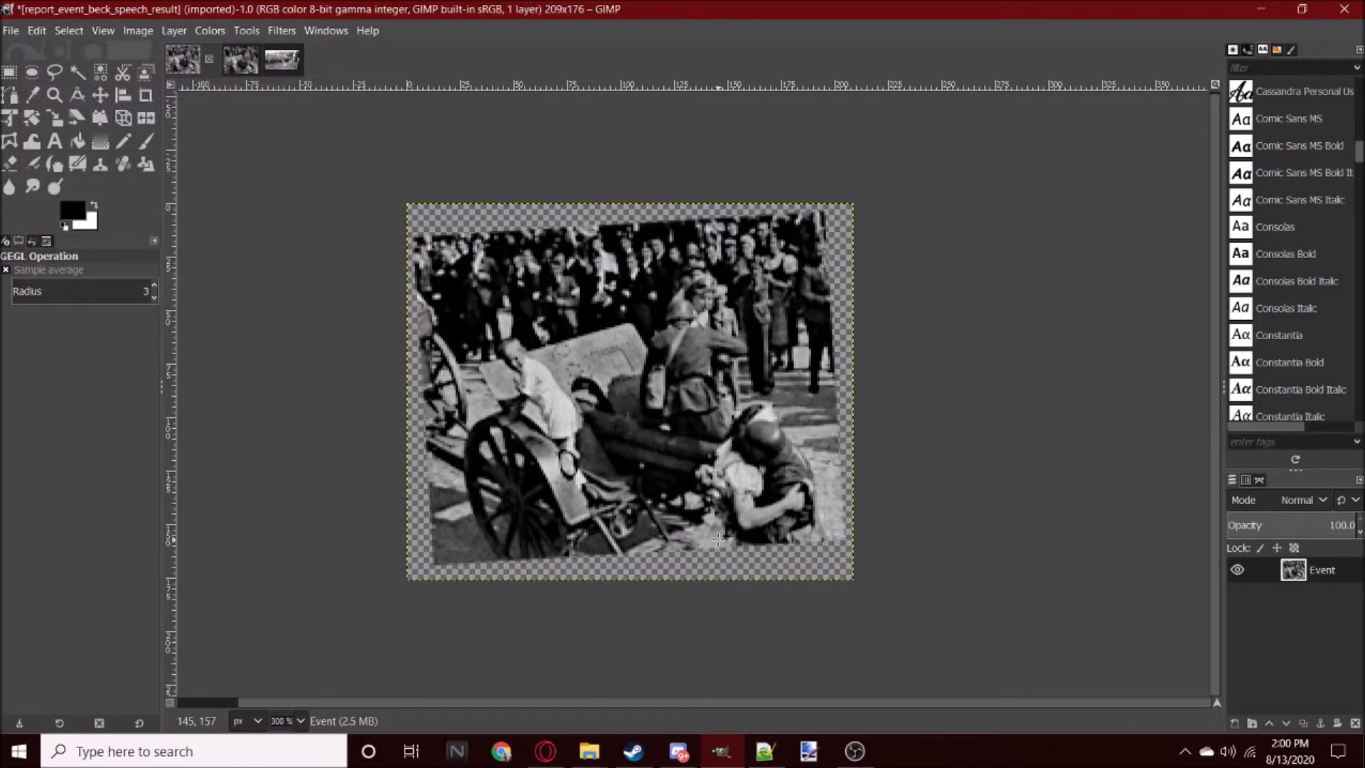
pyautogui.scroll(-2, 718, 539)
pyautogui.scroll(-1, 718, 539)
pyautogui.scroll(2, 775, 485)
pyautogui.scroll(-1, 775, 485)
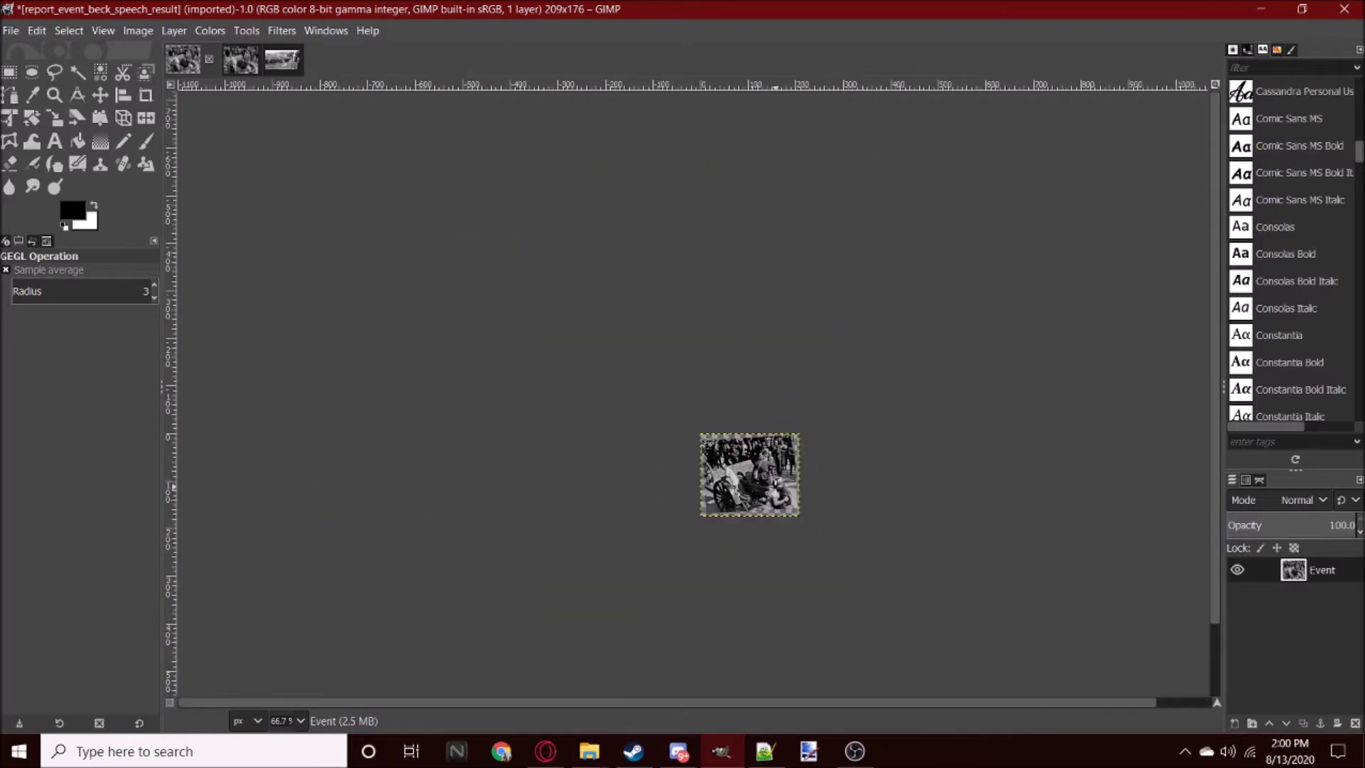
pyautogui.scroll(1, 775, 486)
pyautogui.scroll(1, 775, 485)
pyautogui.rightClick(1307, 569)
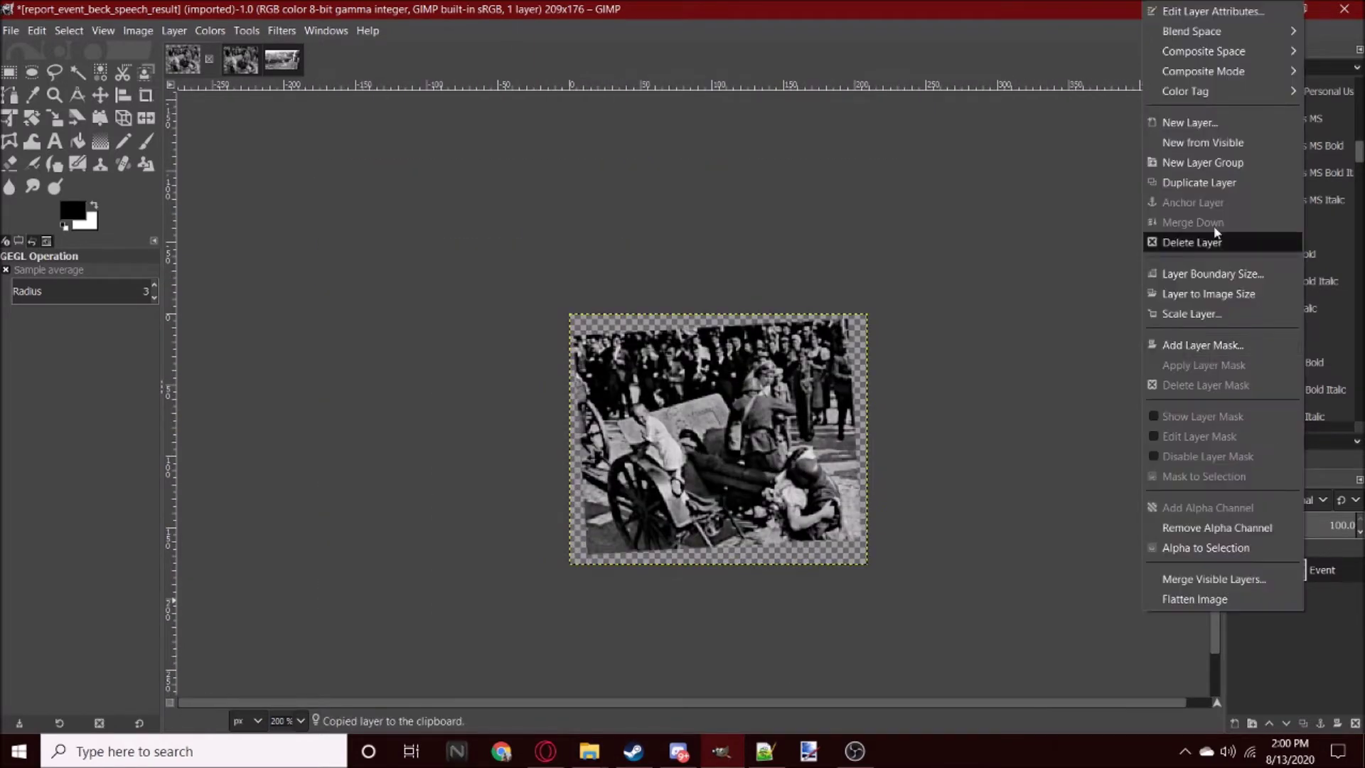
pyautogui.click(1200, 123)
pyautogui.click(1259, 416)
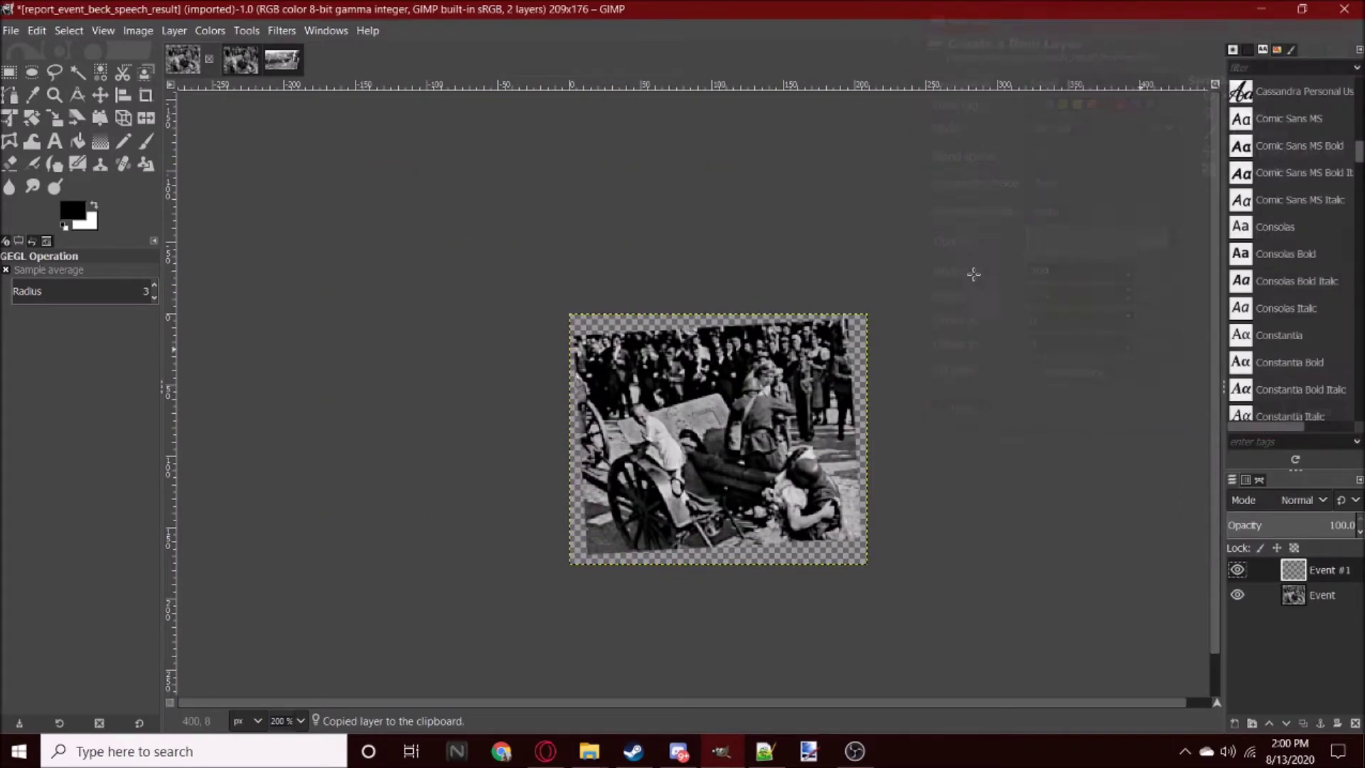
pyautogui.hotkey('ctrl', 'v')
# Step: Paint the pasted copy solid black with a 413 px brush and anchor it
pyautogui.click(146, 141)
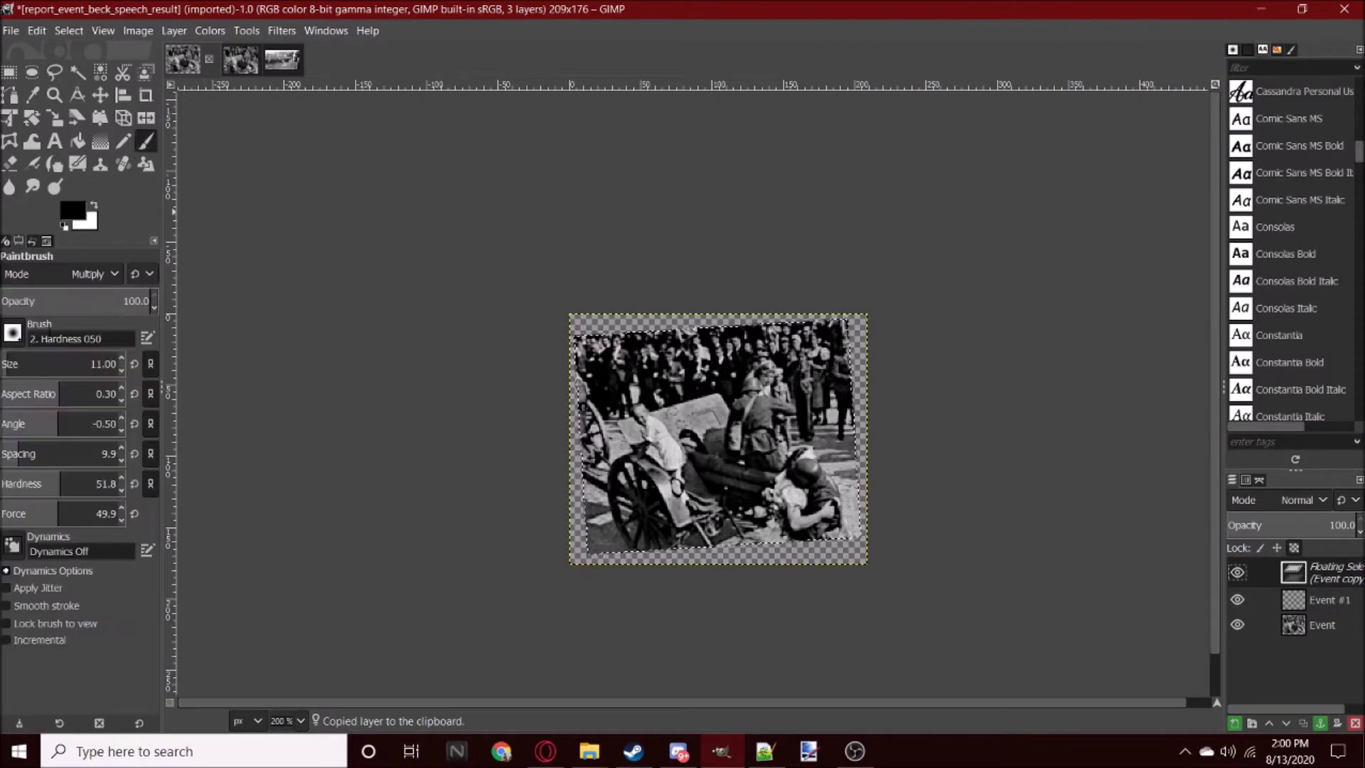
pyautogui.click(71, 363)
pyautogui.moveTo(548, 365)
pyautogui.mouseDown()
pyautogui.moveTo(1031, 462)
pyautogui.moveTo(799, 434)
pyautogui.mouseUp()
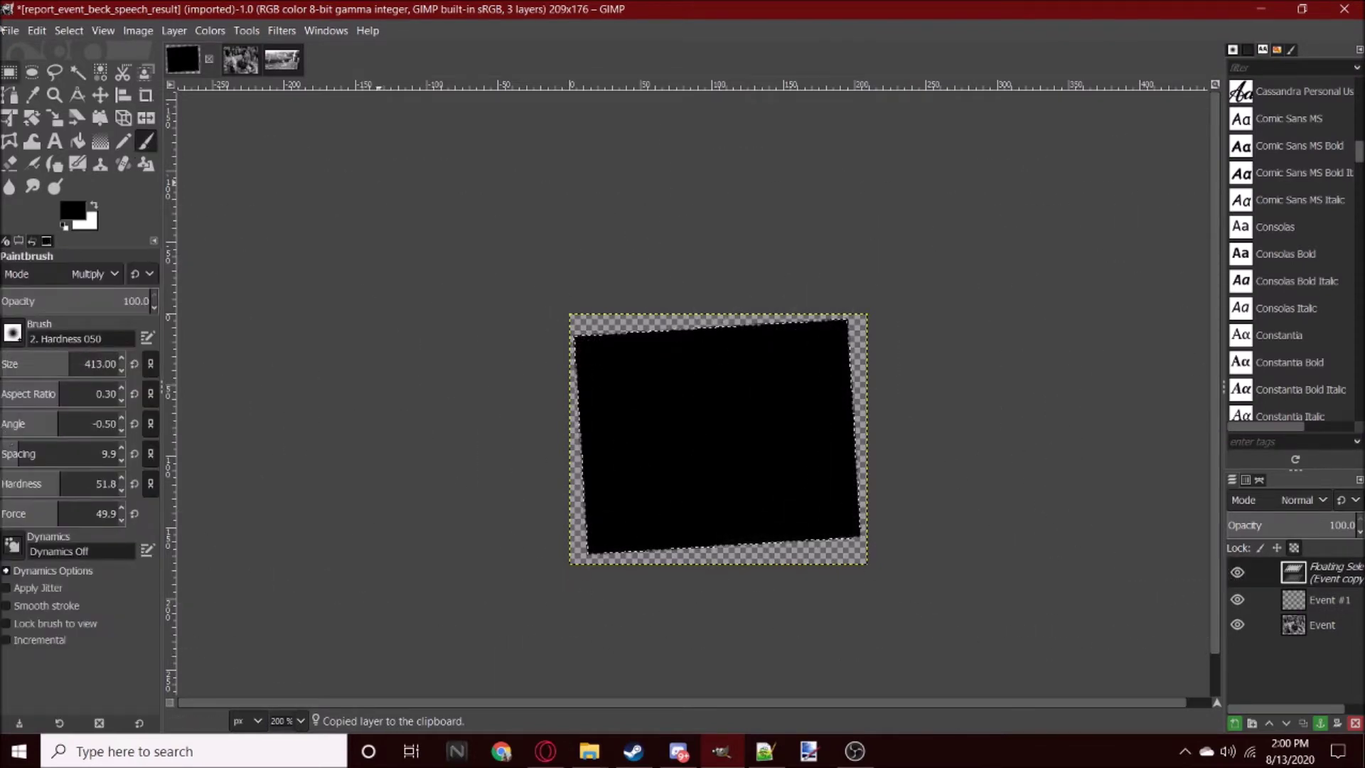
pyautogui.press('r')
pyautogui.click(485, 267)
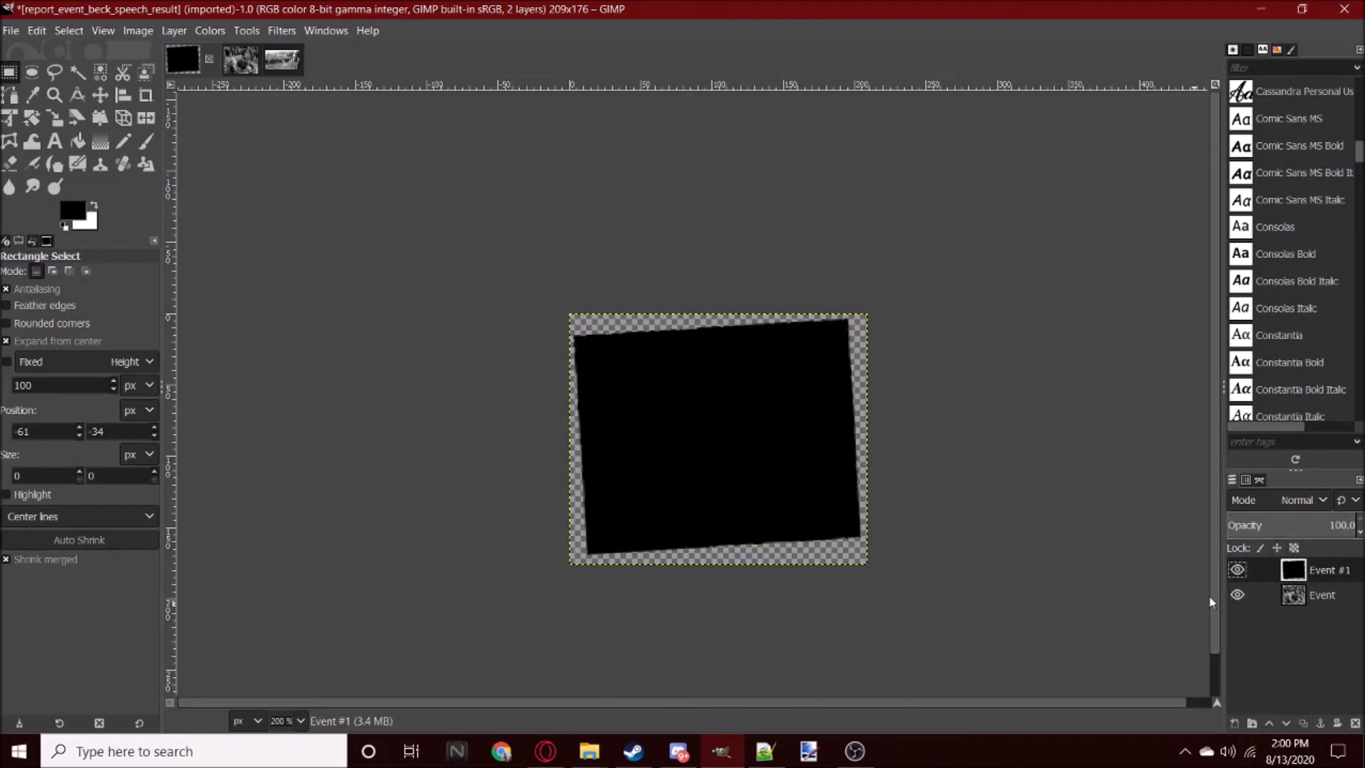
# Step: Copy the layer and add another new layer, Event #2, on top
pyautogui.hotkey('ctrl', 'c')
pyautogui.rightClick(1308, 569)
pyautogui.press('Escape')
pyautogui.hotkey('ctrl', 'shift', 'n')
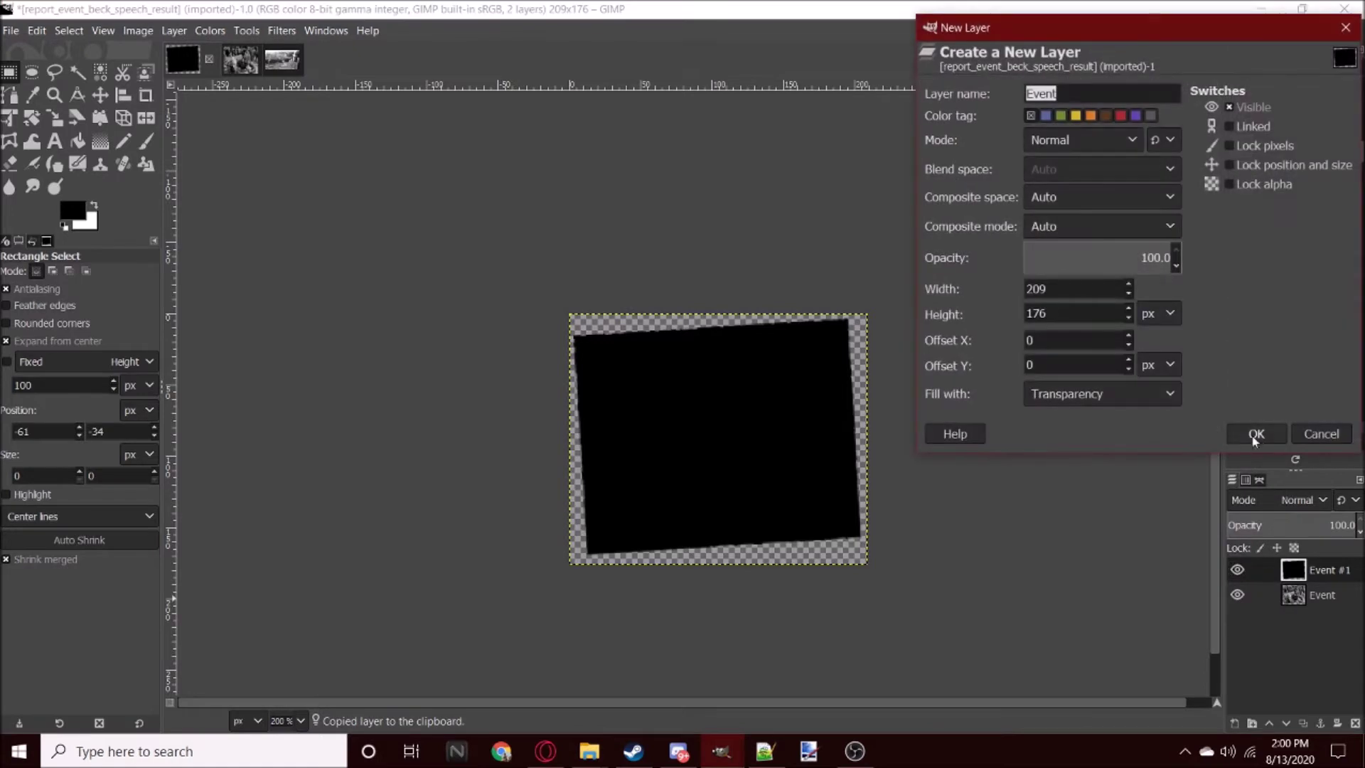
pyautogui.click(1252, 433)
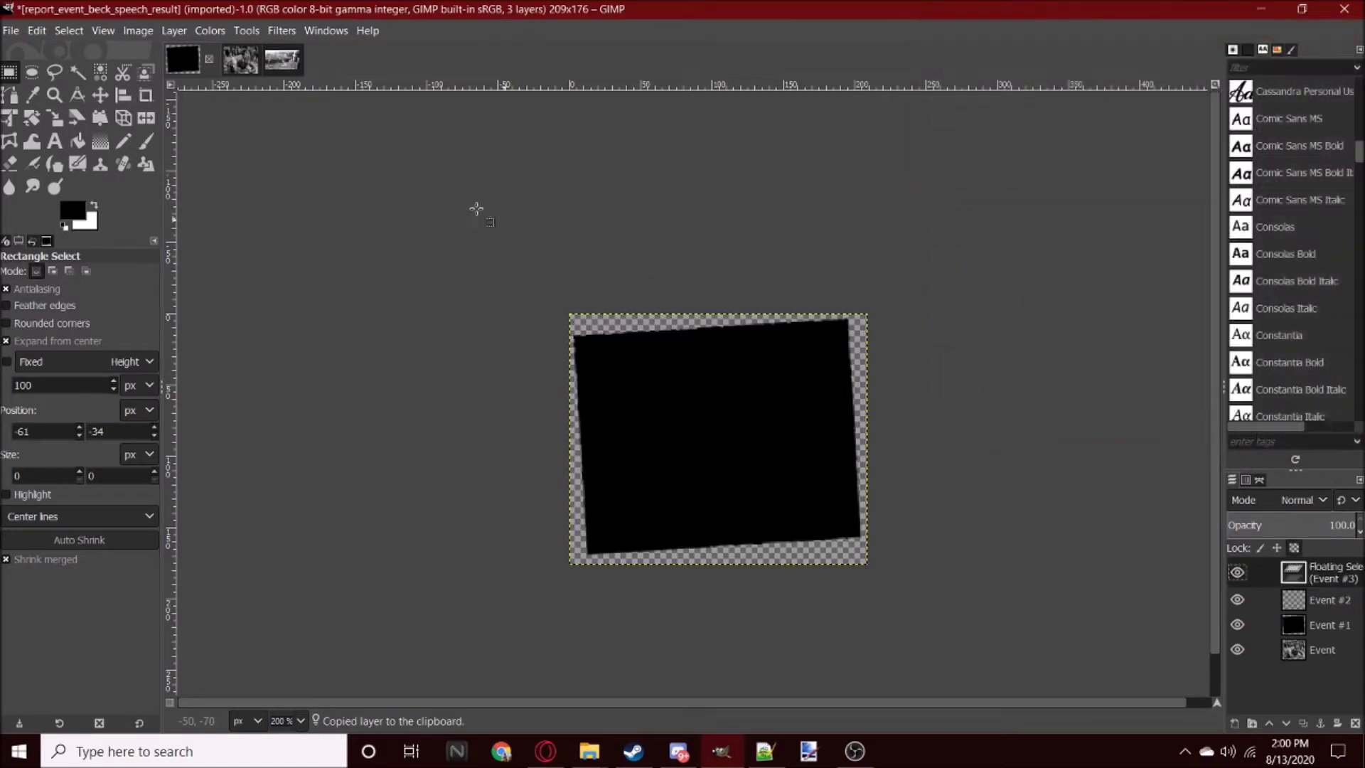
# Step: Soften the black silhouette with an enlarged Gaussian blur
pyautogui.click(288, 28)
pyautogui.click(608, 145)
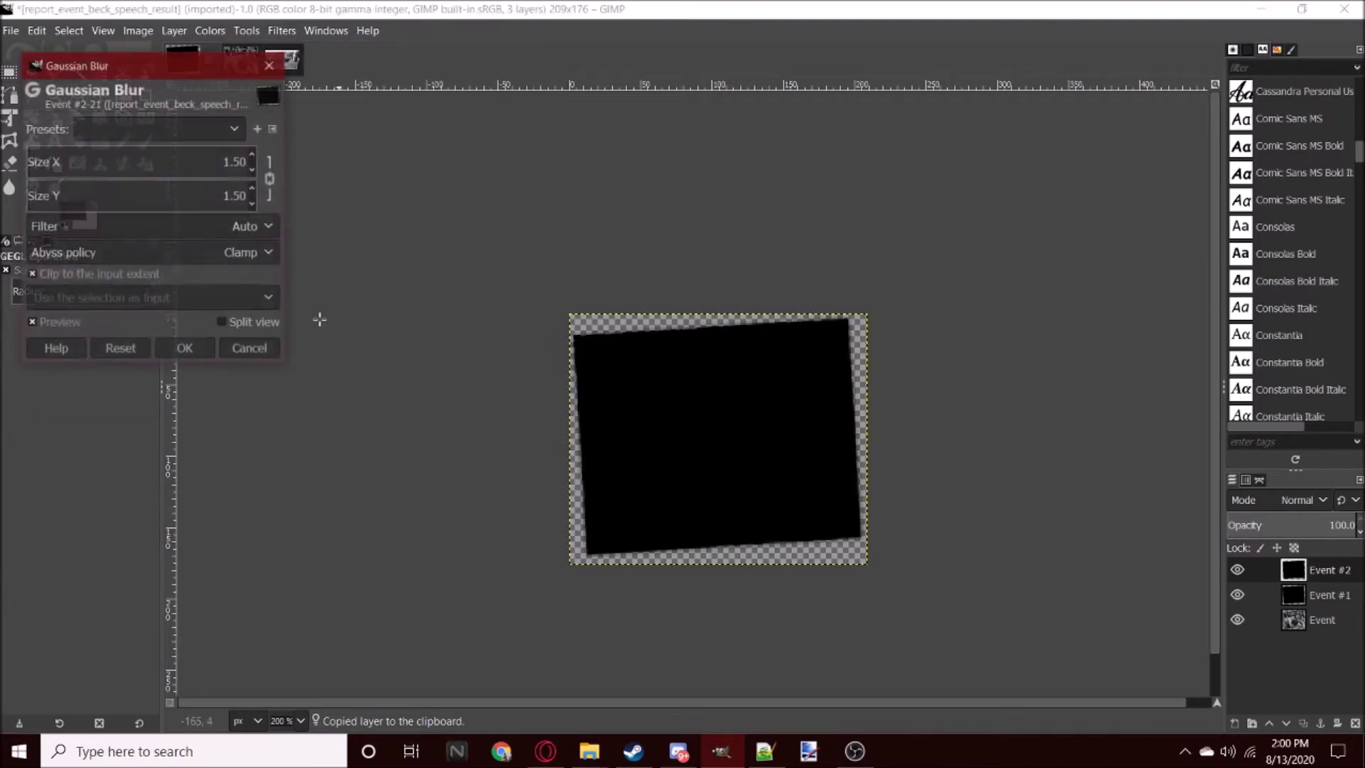
pyautogui.click(253, 155)
pyautogui.click(253, 155)
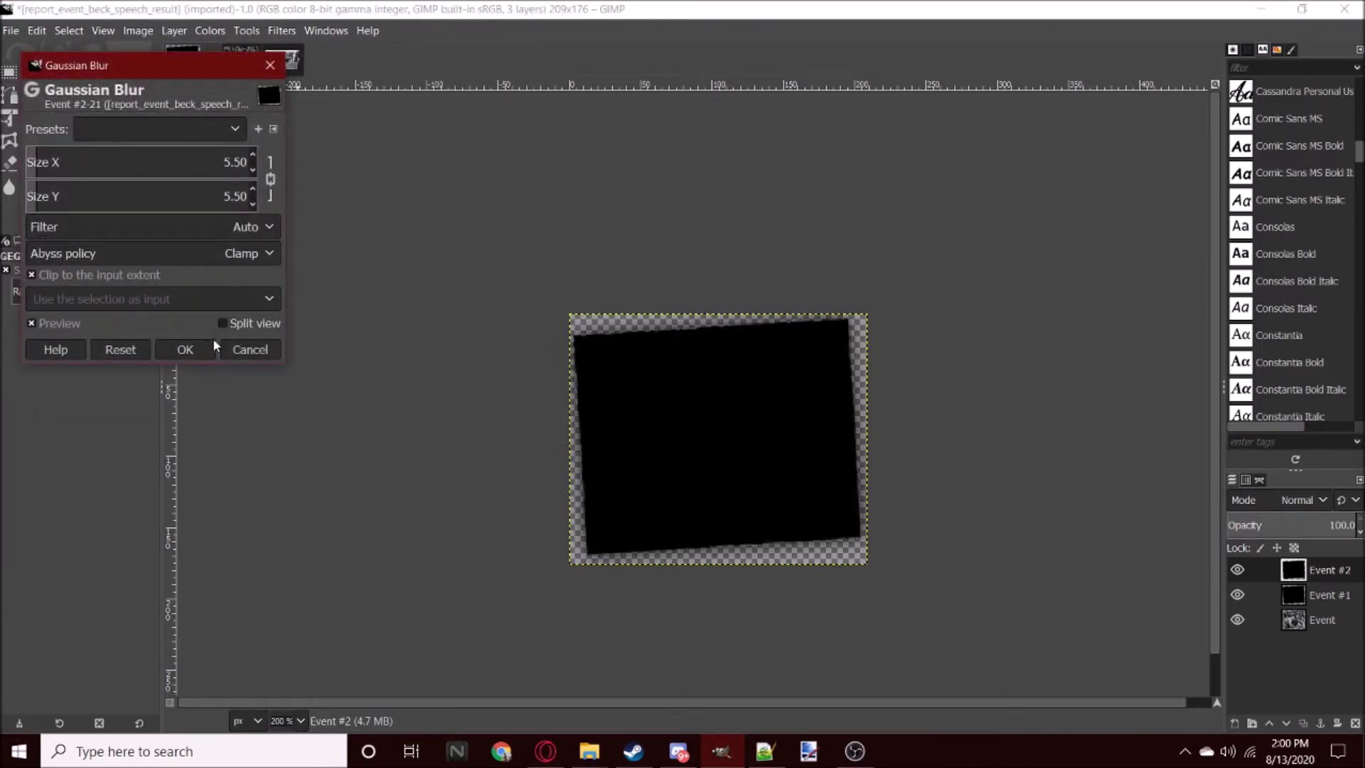
pyautogui.click(185, 350)
pyautogui.scroll(1, 813, 475)
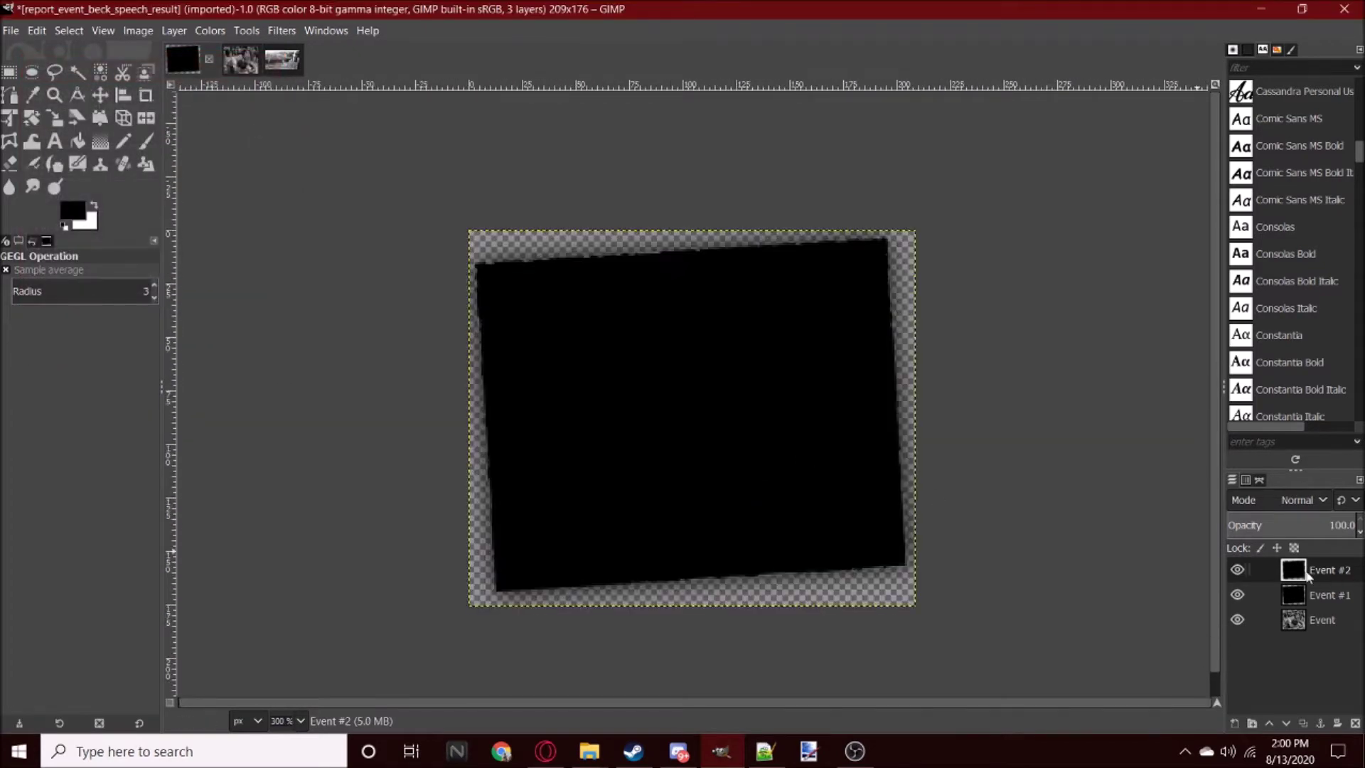
# Step: Merge Event #2 down into Event #1 and move the black layer below the photo
pyautogui.rightClick(1307, 574)
pyautogui.click(1188, 222)
pyautogui.moveTo(1294, 570); pyautogui.dragTo(1300, 603)
pyautogui.scroll(-4, 668, 501)
pyautogui.scroll(5, 668, 502)
pyautogui.scroll(-2, 669, 501)
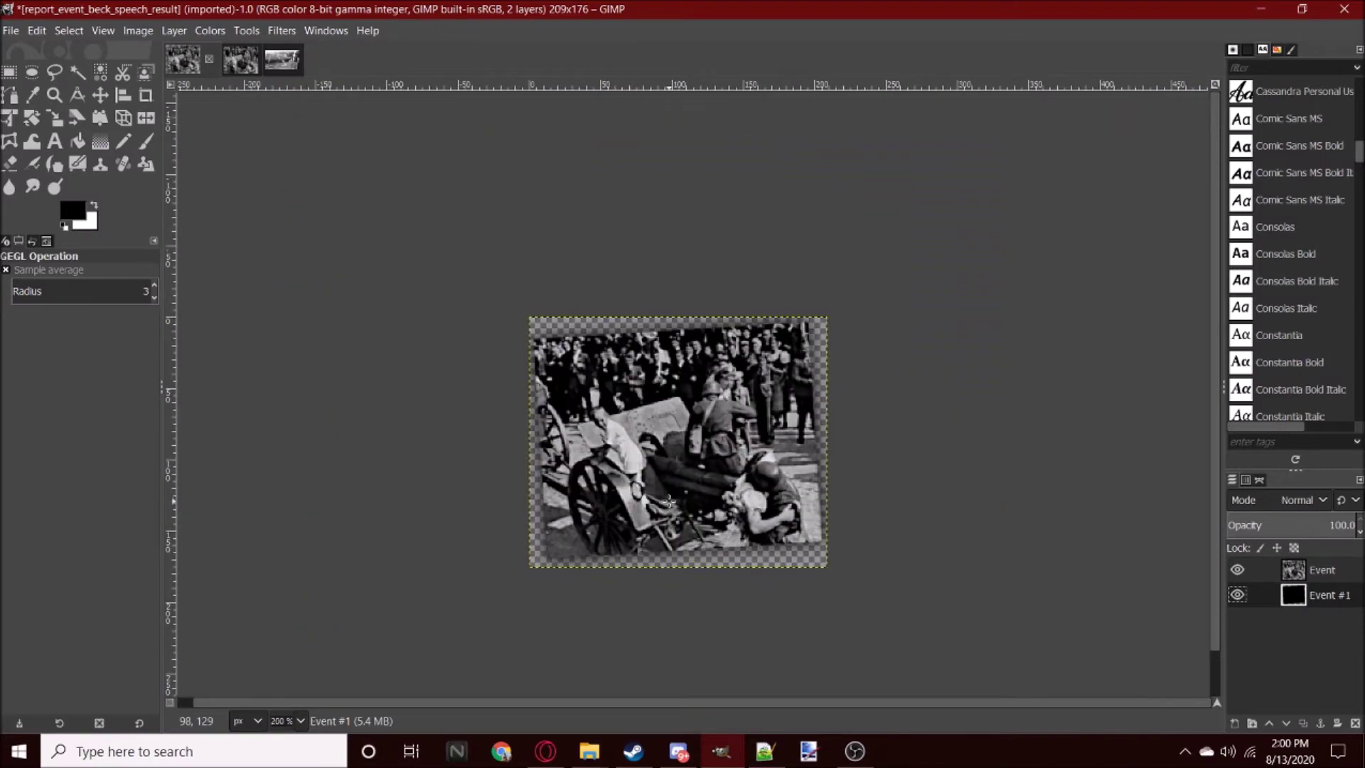
pyautogui.scroll(-1, 668, 502)
pyautogui.scroll(1, 668, 501)
# Step: Copy and paste the photo layer, then anchor the pasted copy with Ctrl+H
pyautogui.hotkey('ctrl', 'c')
pyautogui.hotkey('ctrl', 'v')
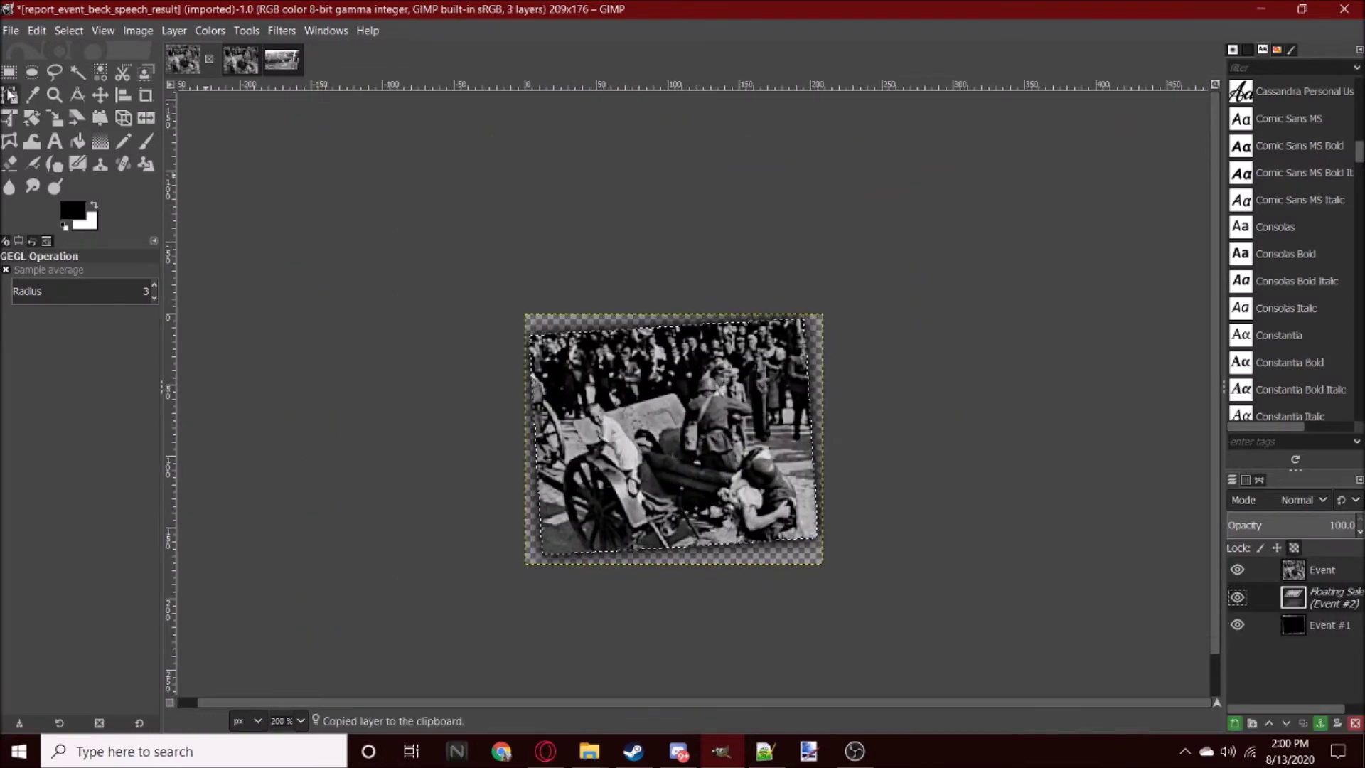
pyautogui.click(8, 74)
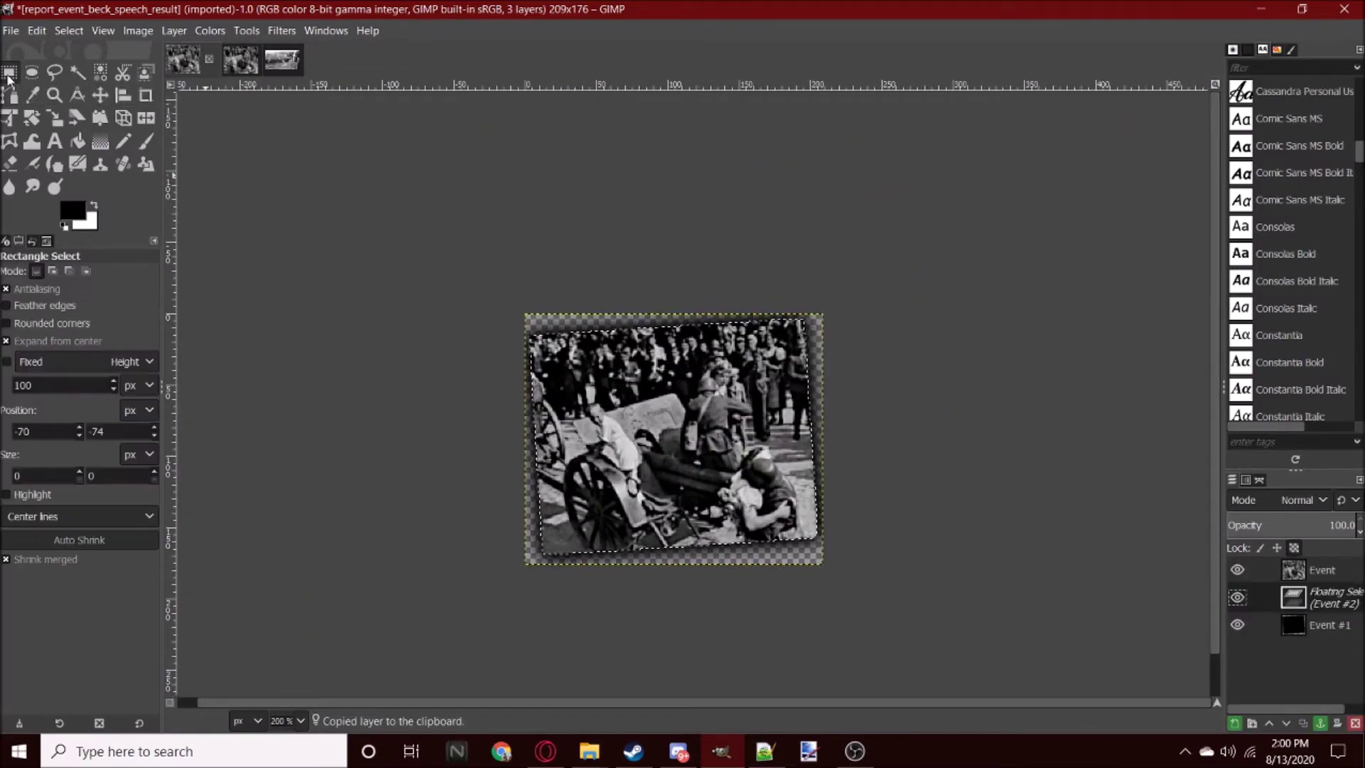
pyautogui.hotkey('ctrl', 'h')
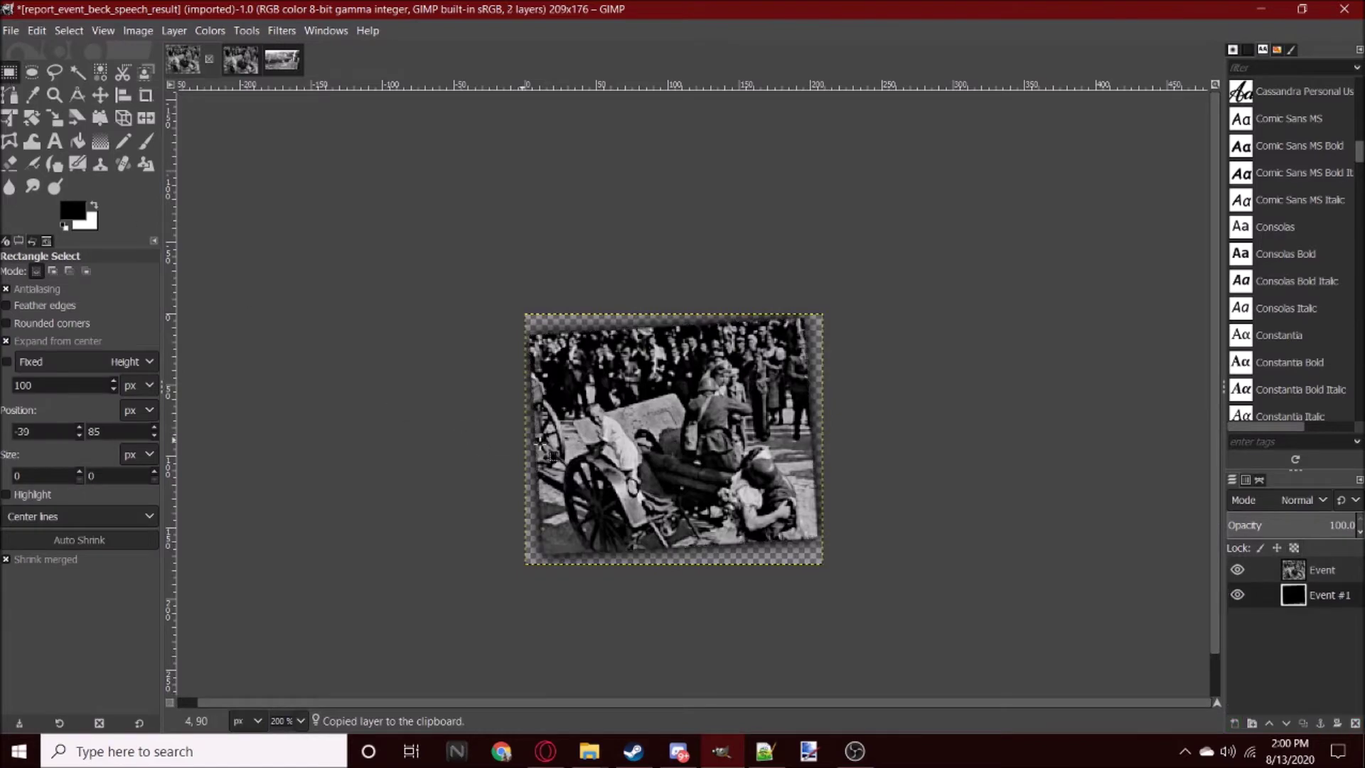
pyautogui.scroll(-3, 545, 441)
pyautogui.scroll(4, 756, 489)
pyautogui.scroll(-3, 756, 489)
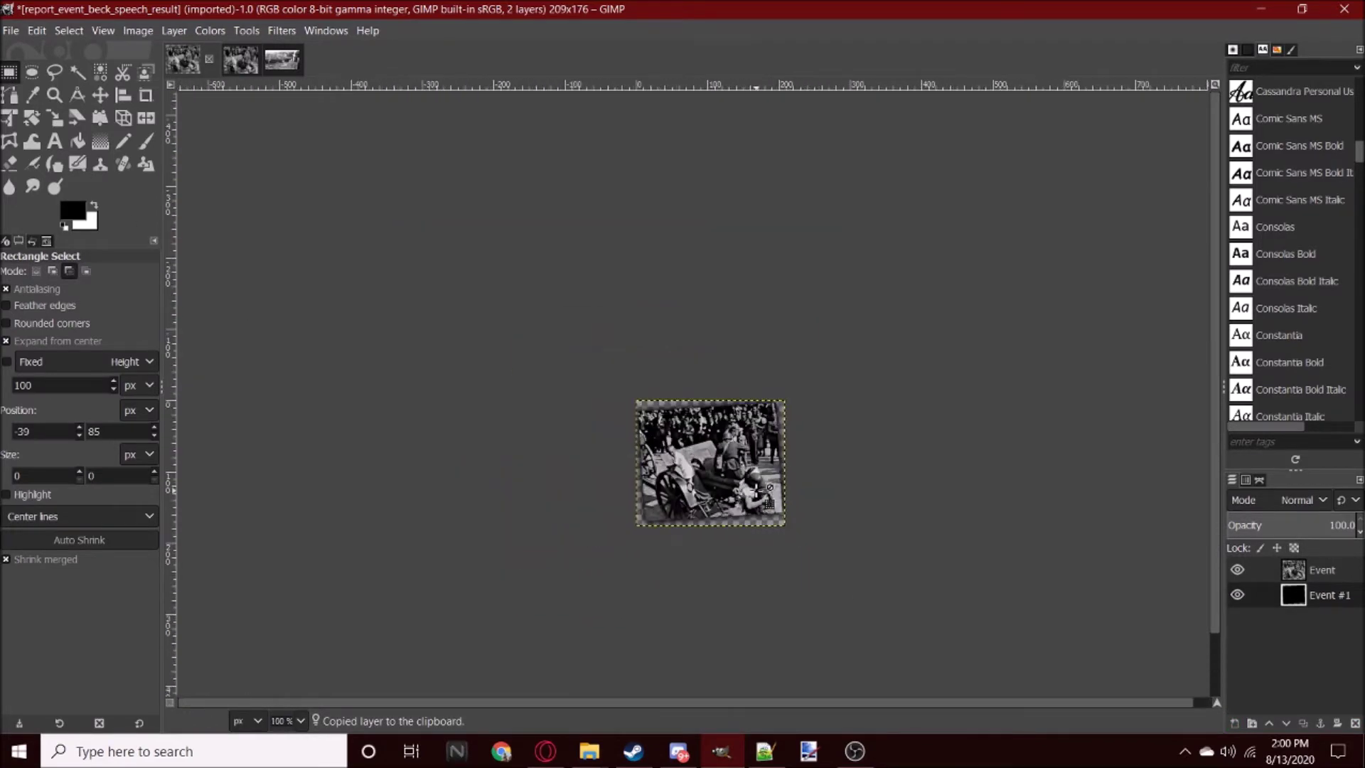
pyautogui.scroll(5, 756, 489)
pyautogui.scroll(-6, 756, 489)
pyautogui.scroll(8, 756, 489)
pyautogui.scroll(-6, 756, 489)
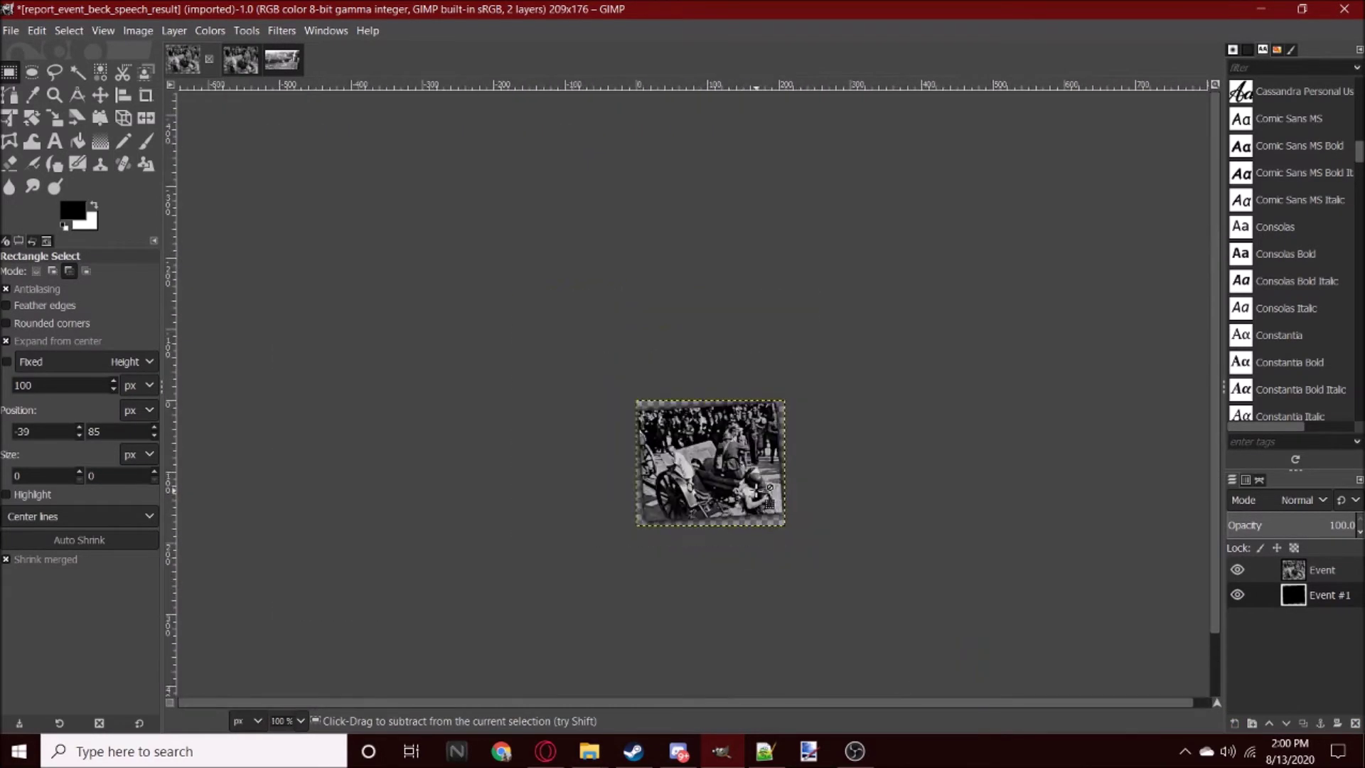
pyautogui.scroll(3, 768, 489)
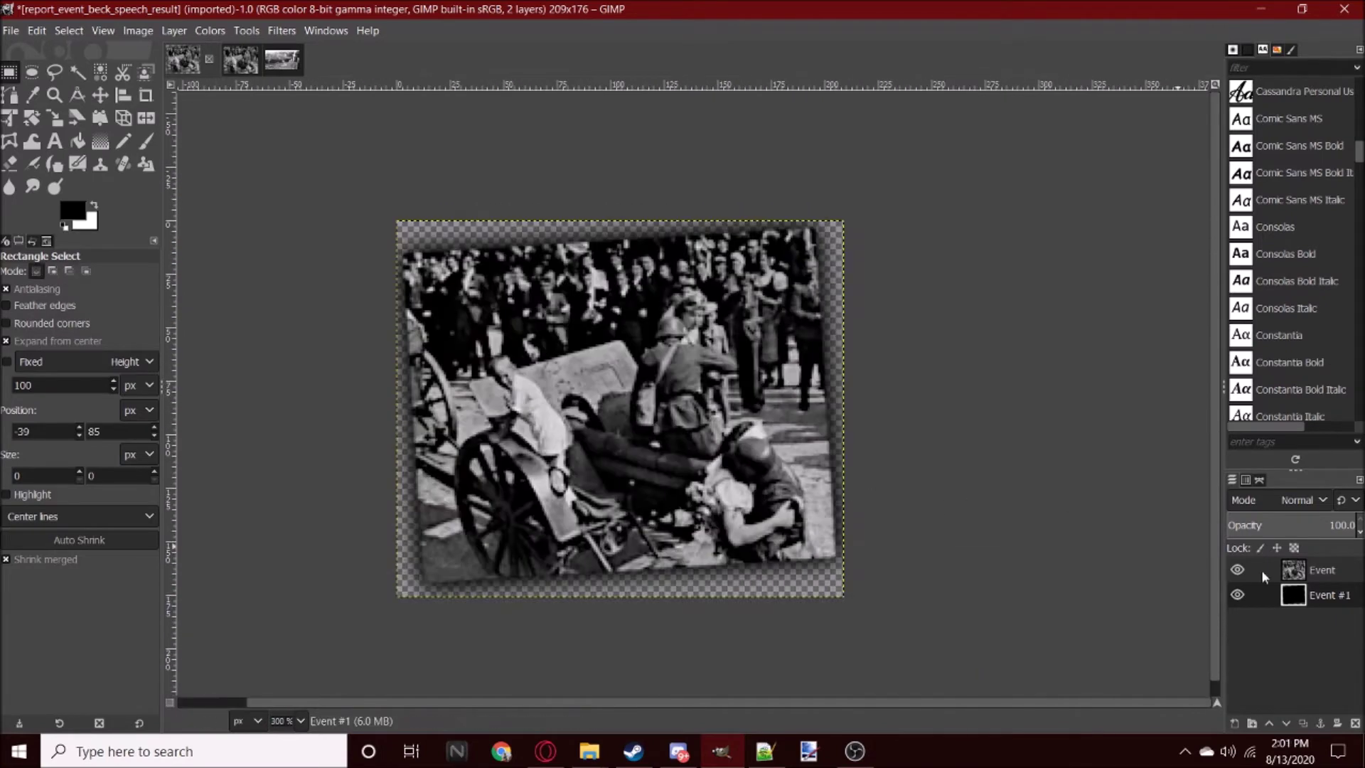
pyautogui.click(1307, 573)
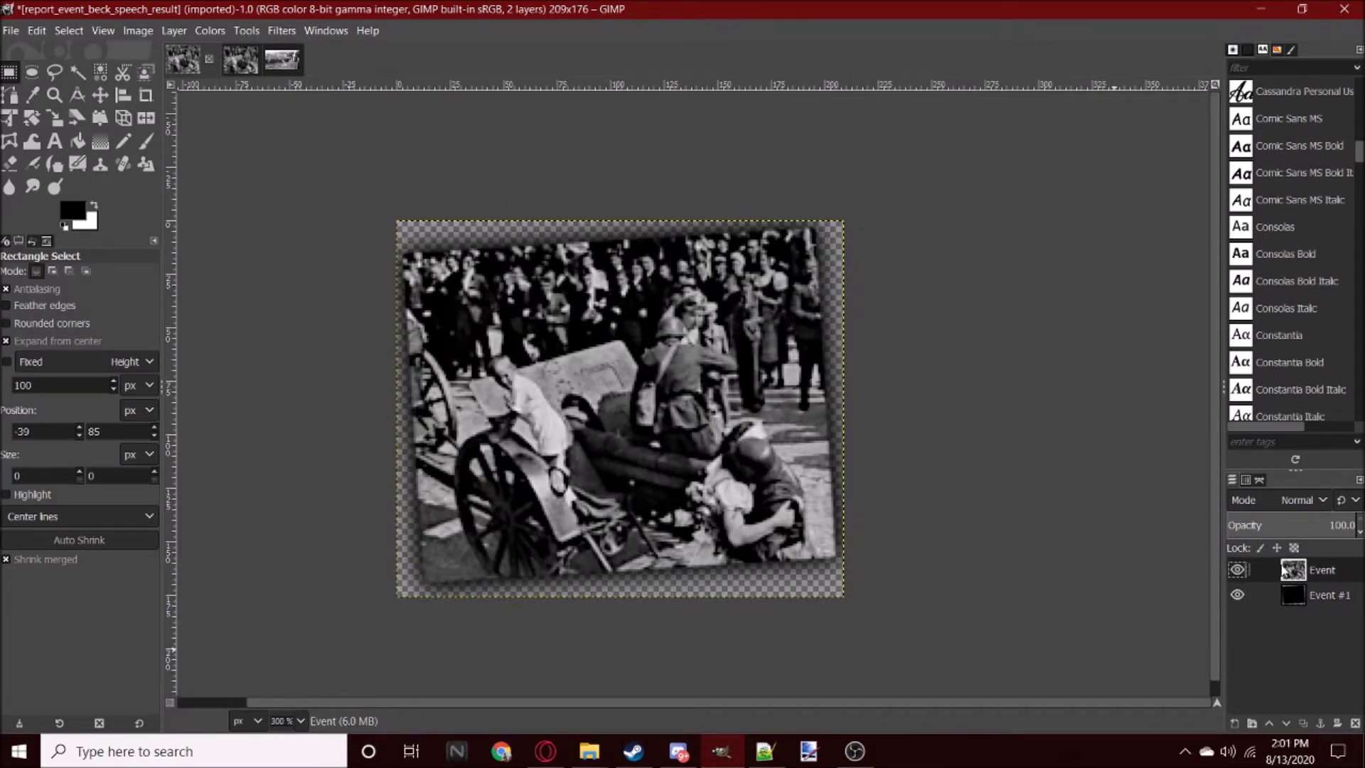
# Step: Warm the Event photo to a sepia tone by raising its Color Temperature
pyautogui.click(206, 30)
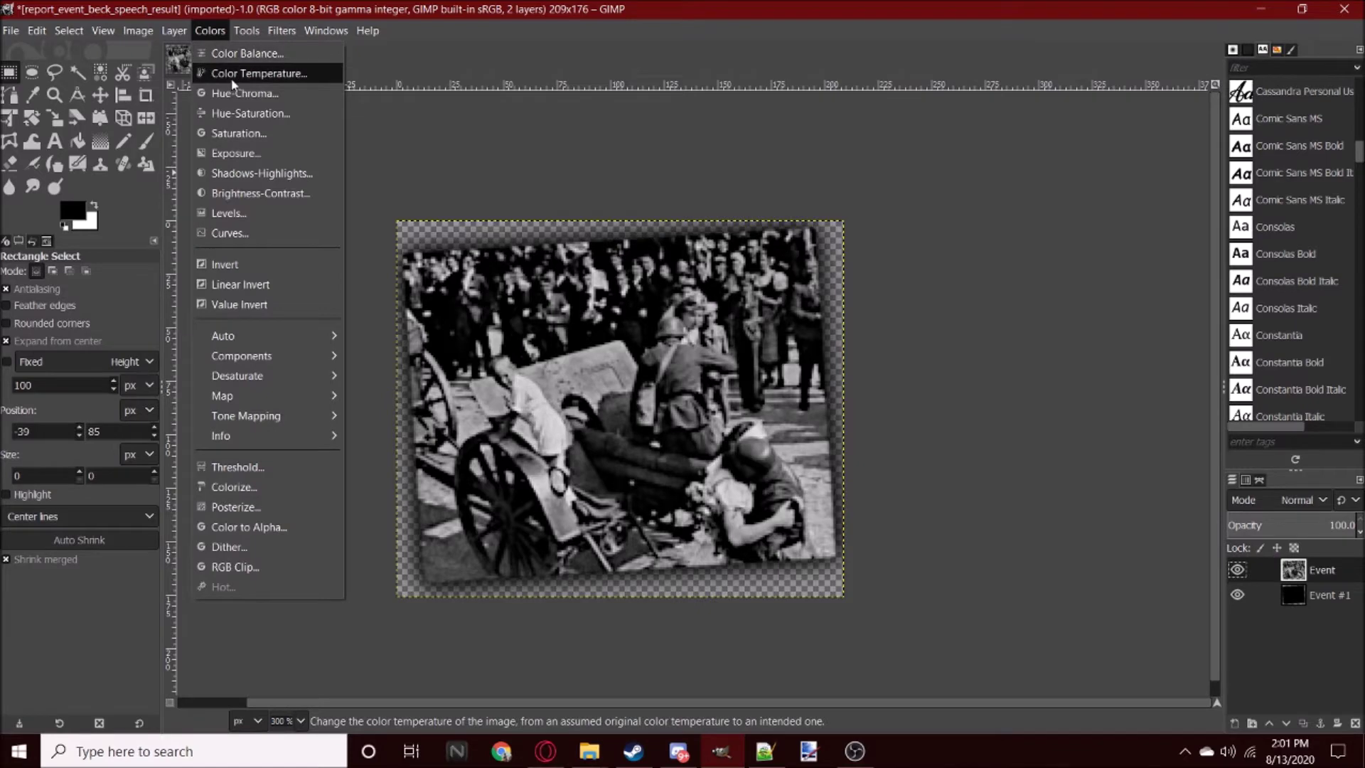
pyautogui.click(226, 72)
pyautogui.click(123, 158)
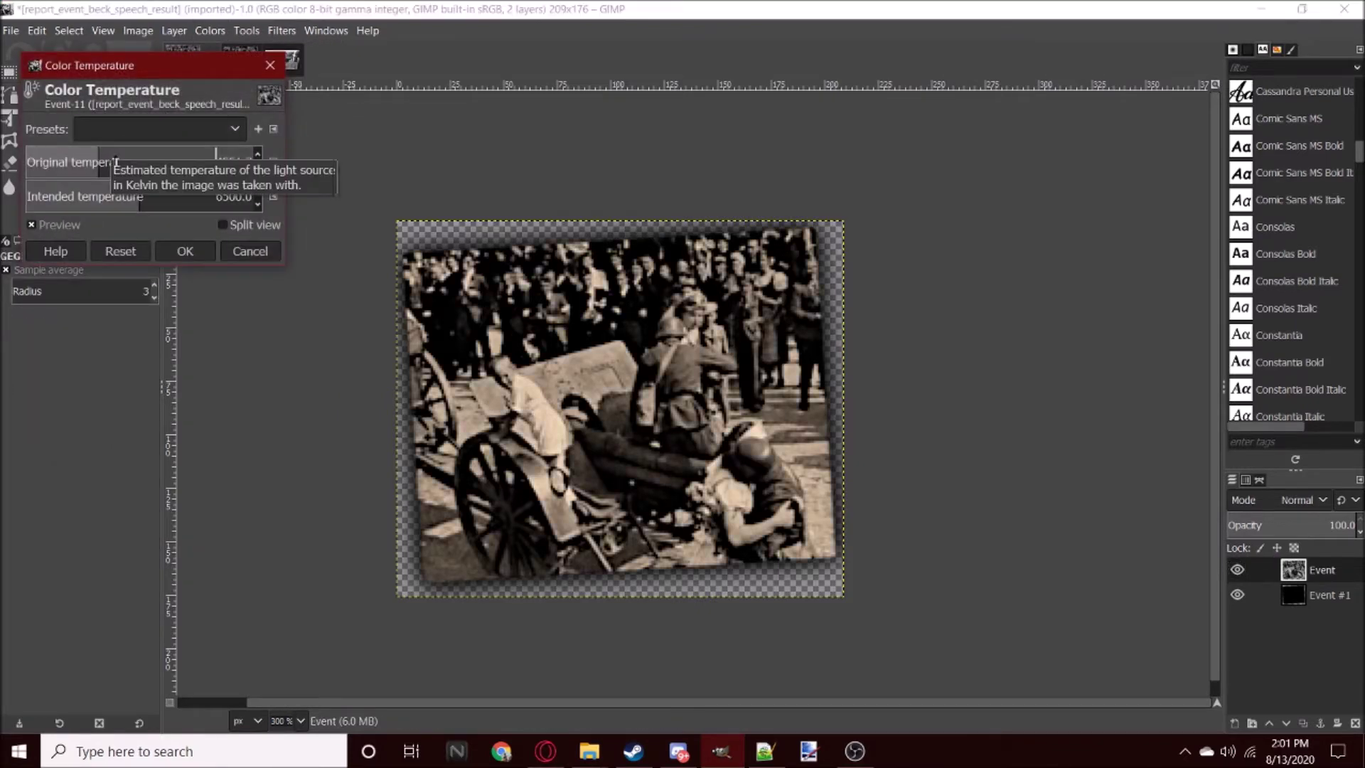
pyautogui.moveTo(142, 192); pyautogui.dragTo(155, 196)
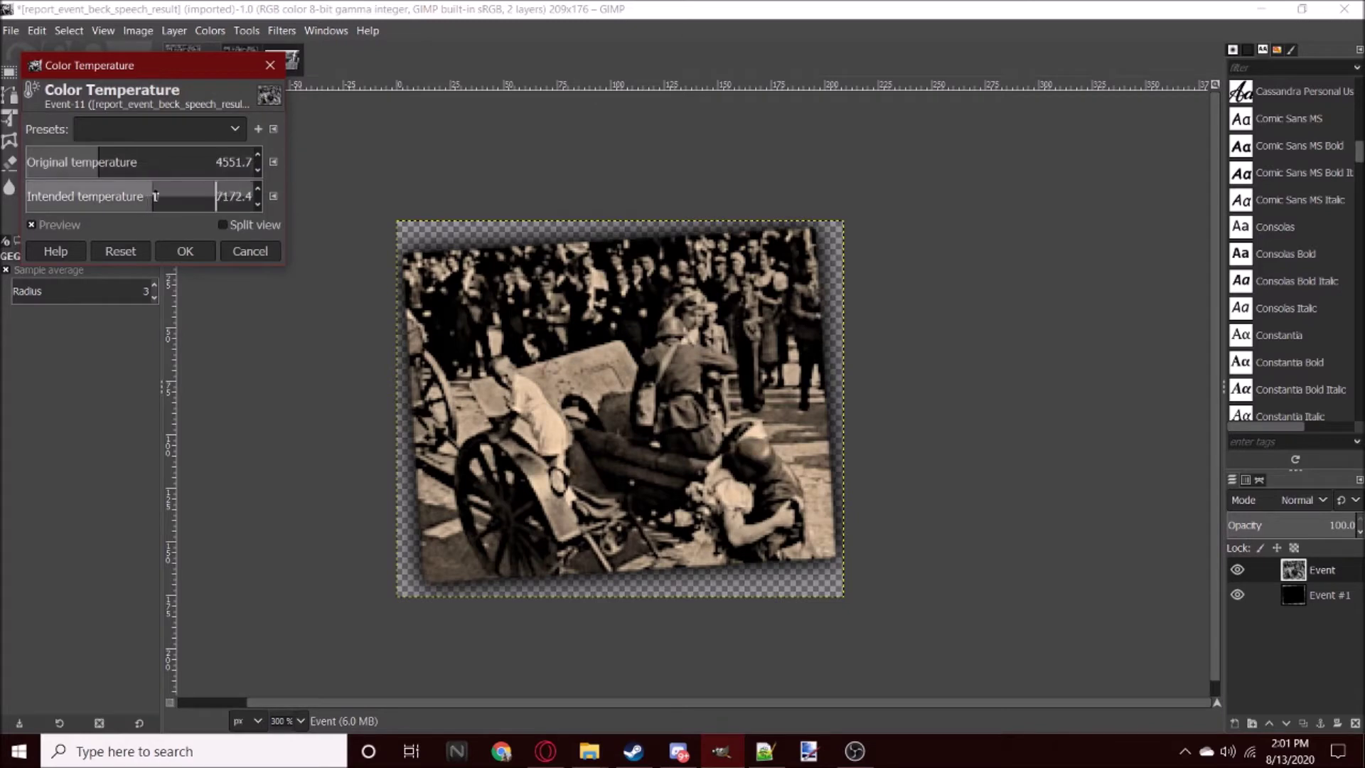
pyautogui.click(183, 253)
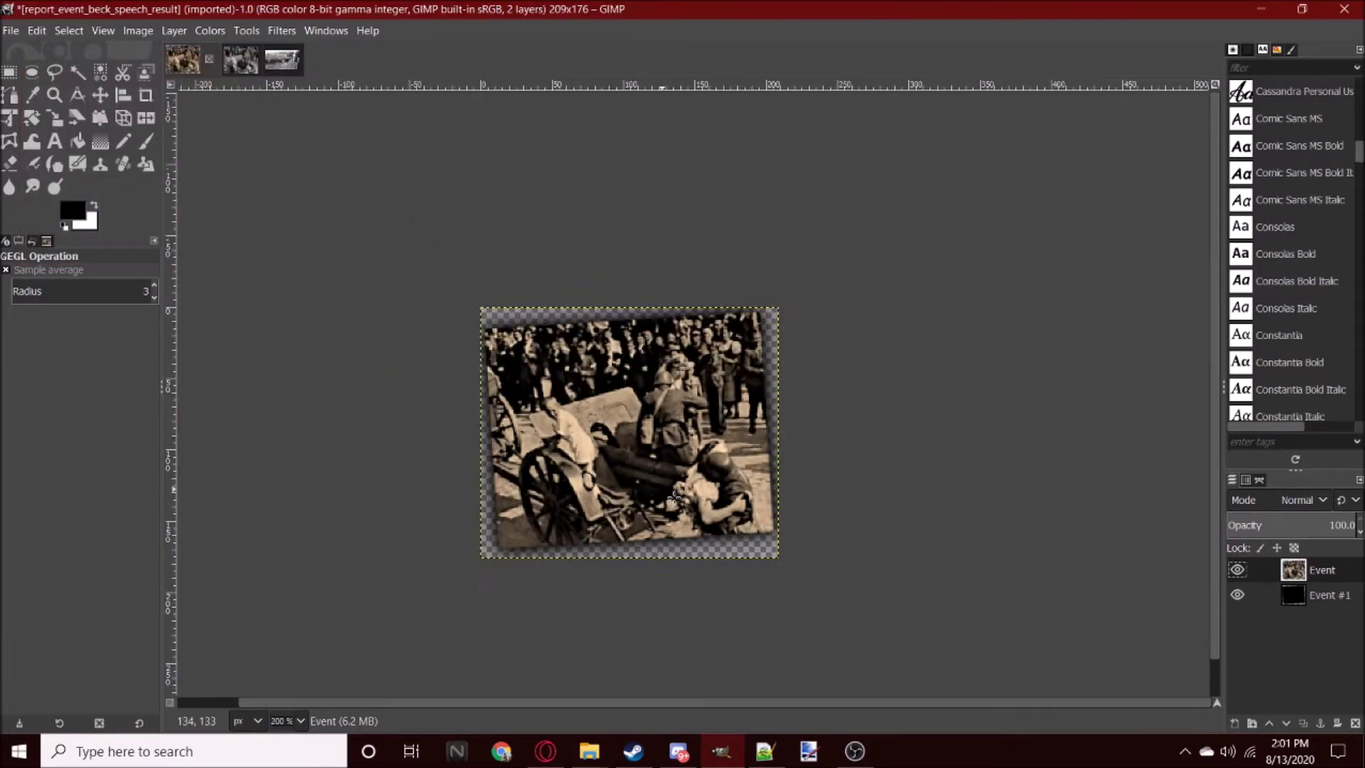
pyautogui.press('3')
# Step: Raise the photo's brightness to 23 and contrast to 18
pyautogui.click(207, 31)
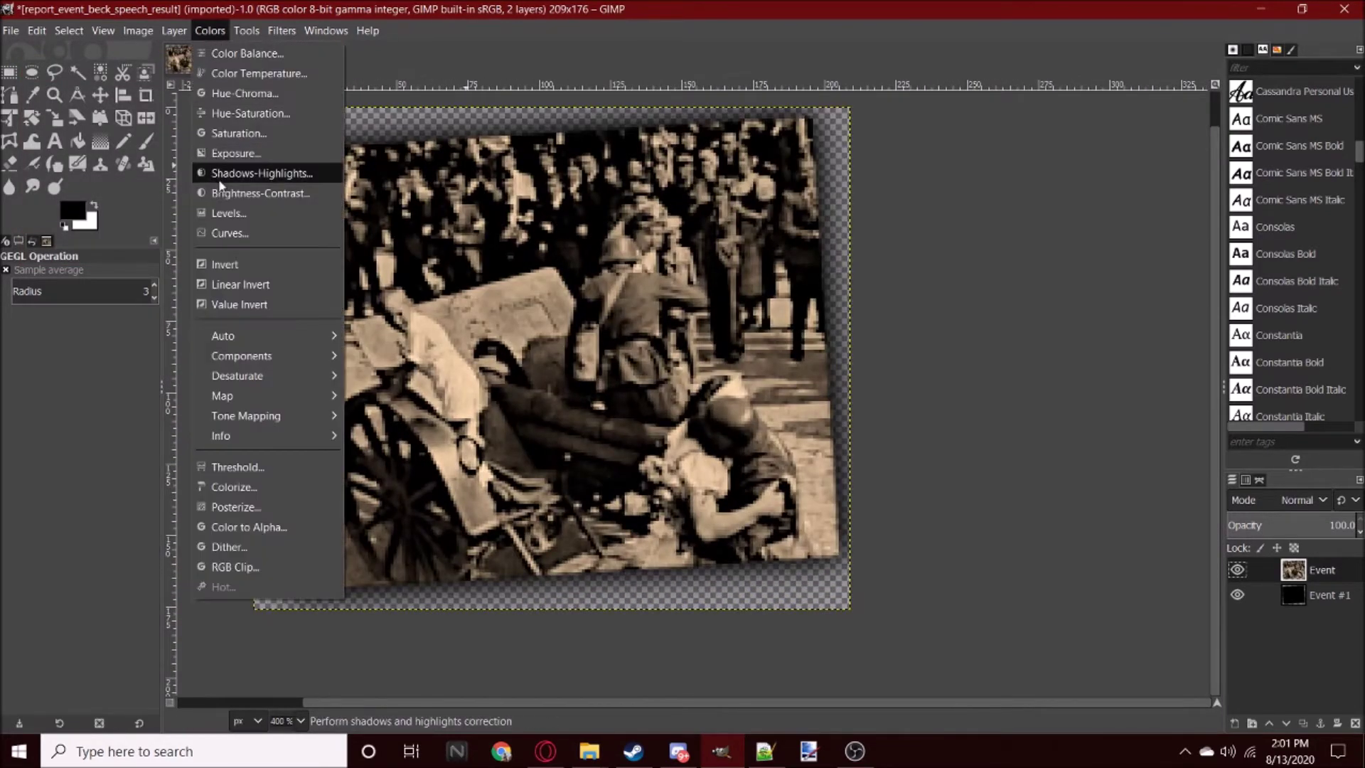
pyautogui.click(241, 192)
pyautogui.scroll(3, 779, 474)
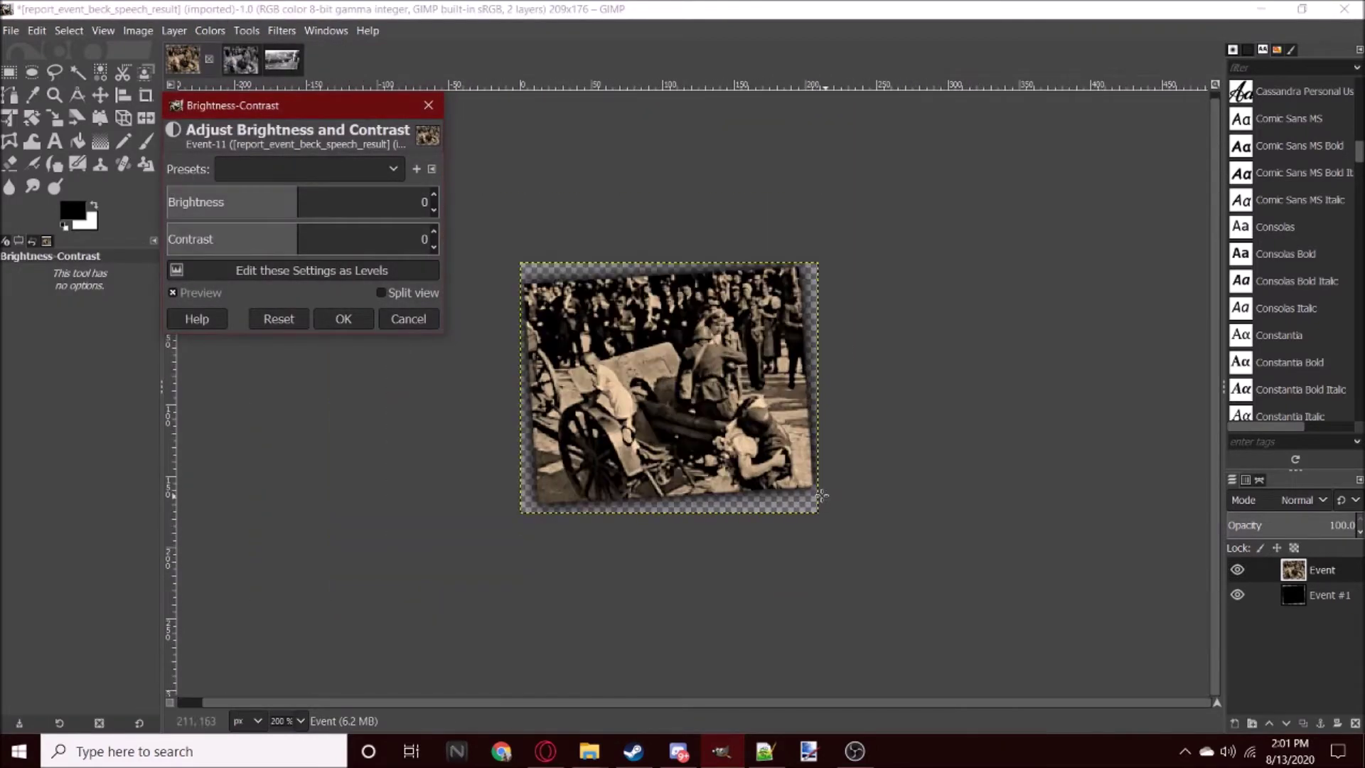
pyautogui.scroll(1, 778, 474)
pyautogui.click(306, 241)
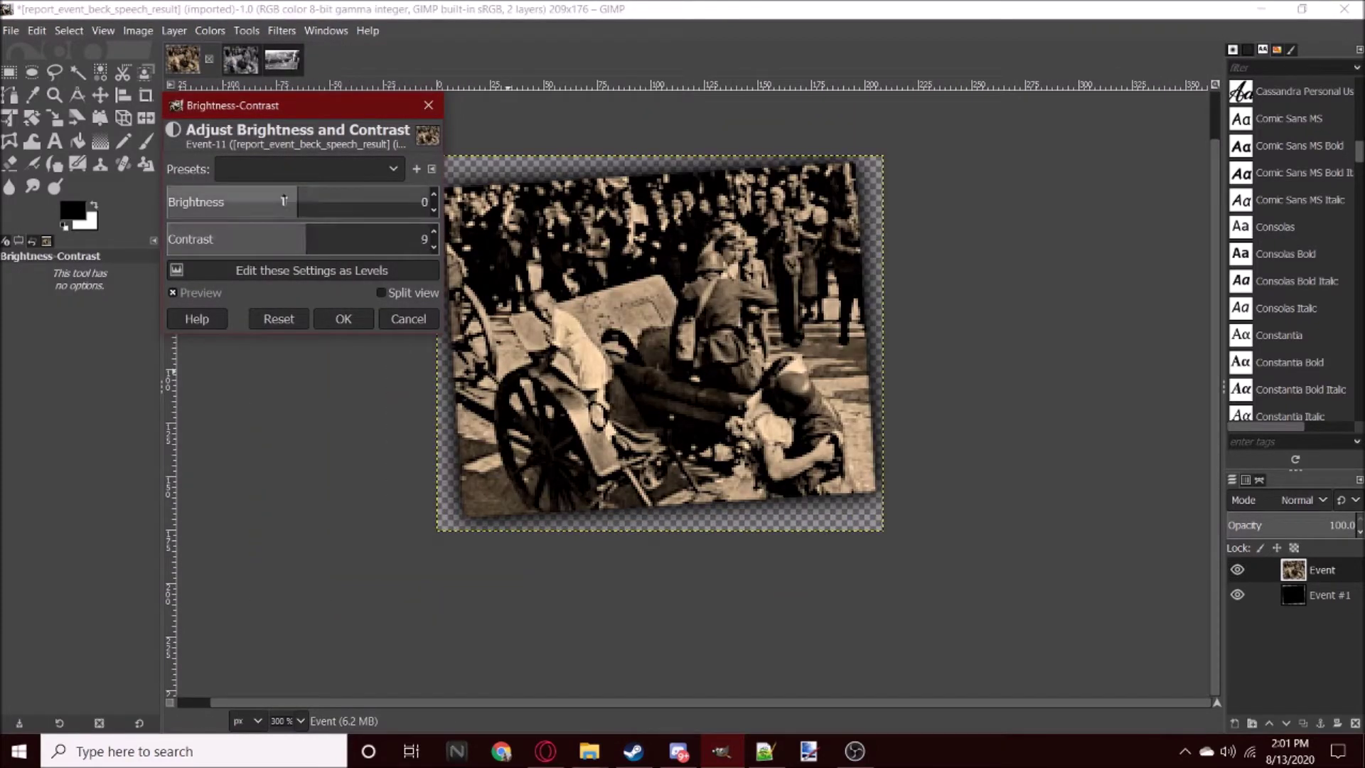
pyautogui.click(320, 202)
pyautogui.click(316, 240)
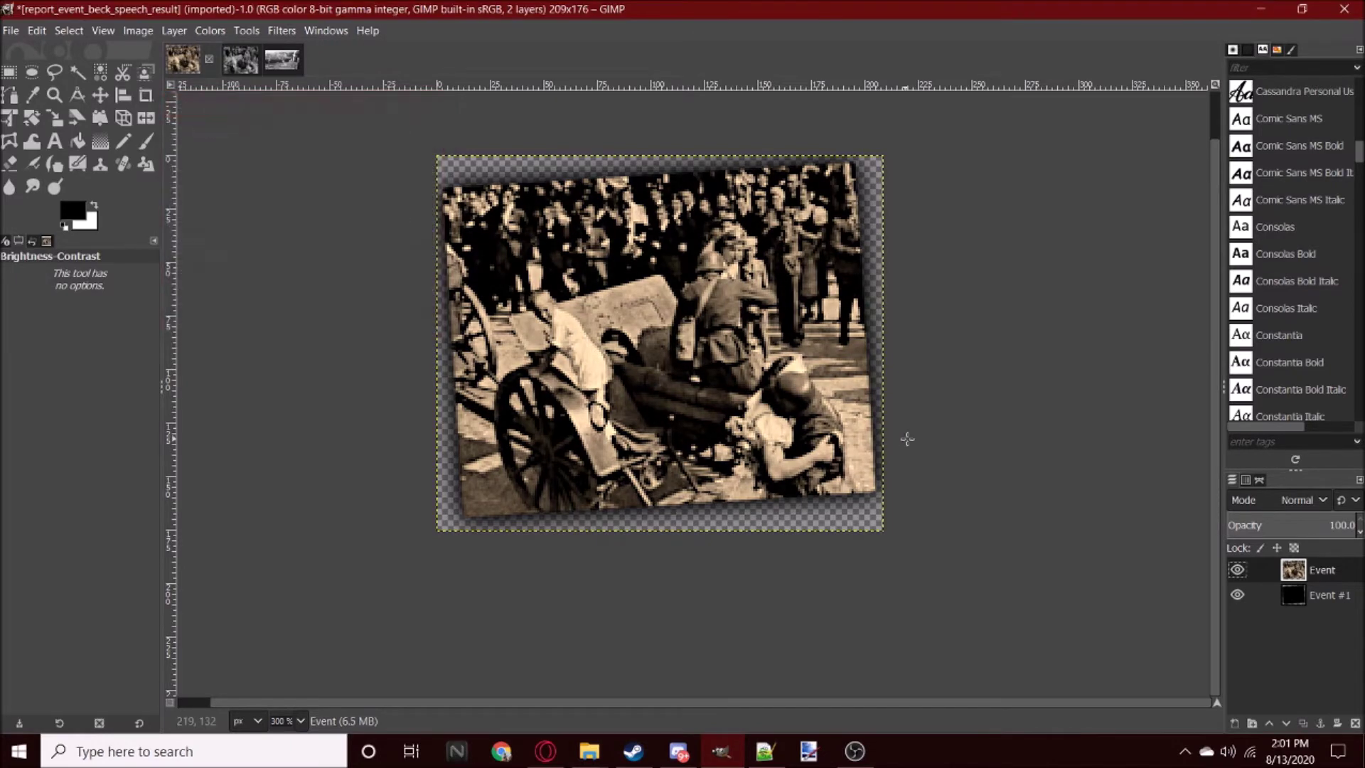
pyautogui.keyDown('ctrl'); pyautogui.scroll(-5, 907, 439); pyautogui.keyUp('ctrl')
# Step: Open a second Explorer window and navigate to the Hearts of Iron IV game's gfx folder
pyautogui.keyDown('ctrl'); pyautogui.scroll(3, 910, 423); pyautogui.keyUp('ctrl')
pyautogui.keyDown('ctrl'); pyautogui.scroll(2, 882, 431); pyautogui.keyUp('ctrl')
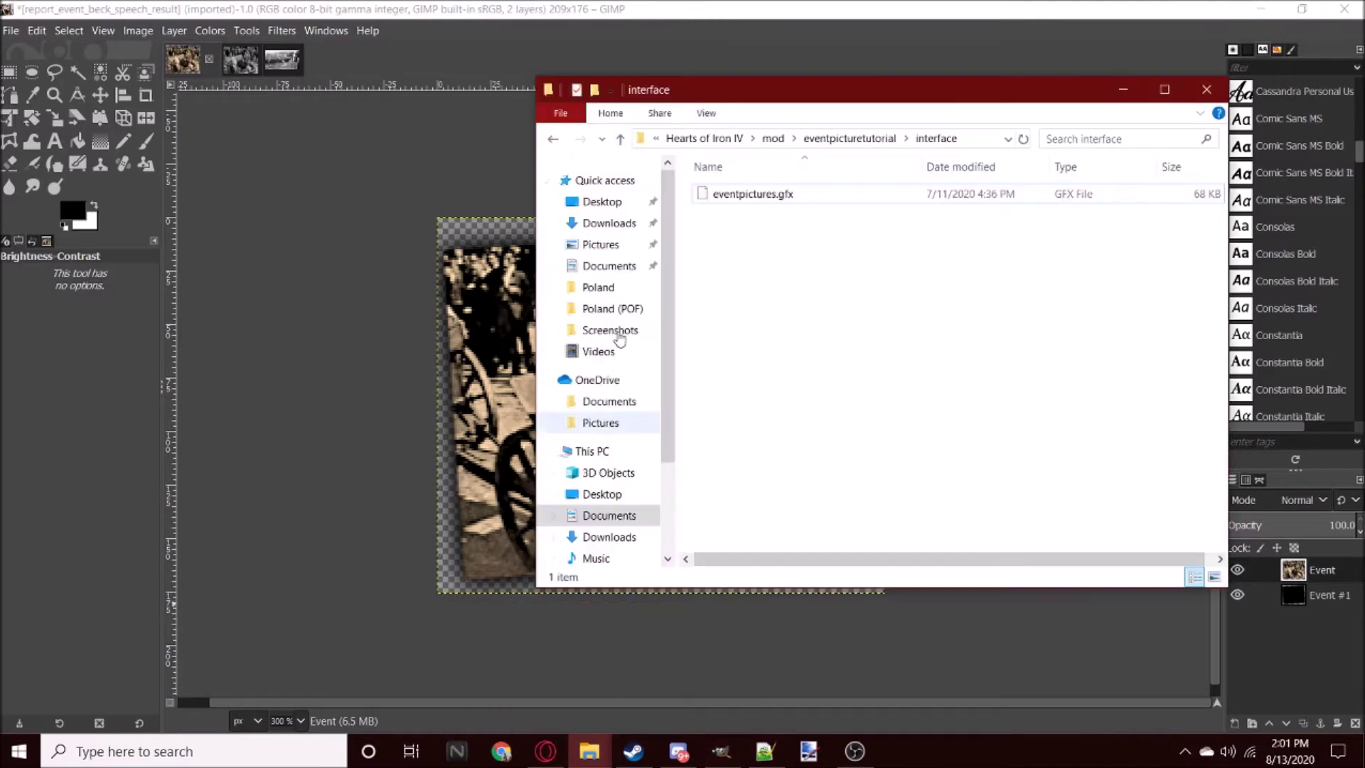
pyautogui.moveTo(588, 751)
pyautogui.click(523, 665)
pyautogui.click(662, 672)
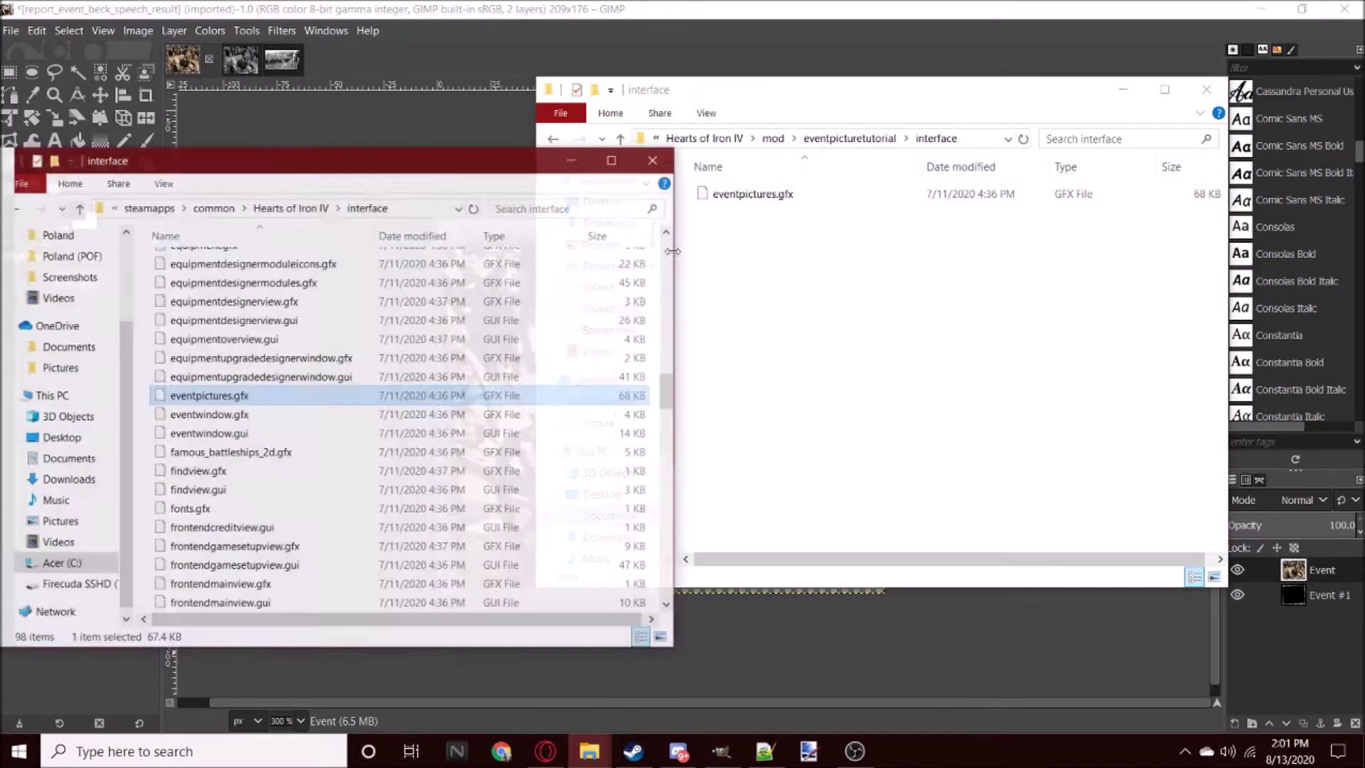
pyautogui.click(298, 192)
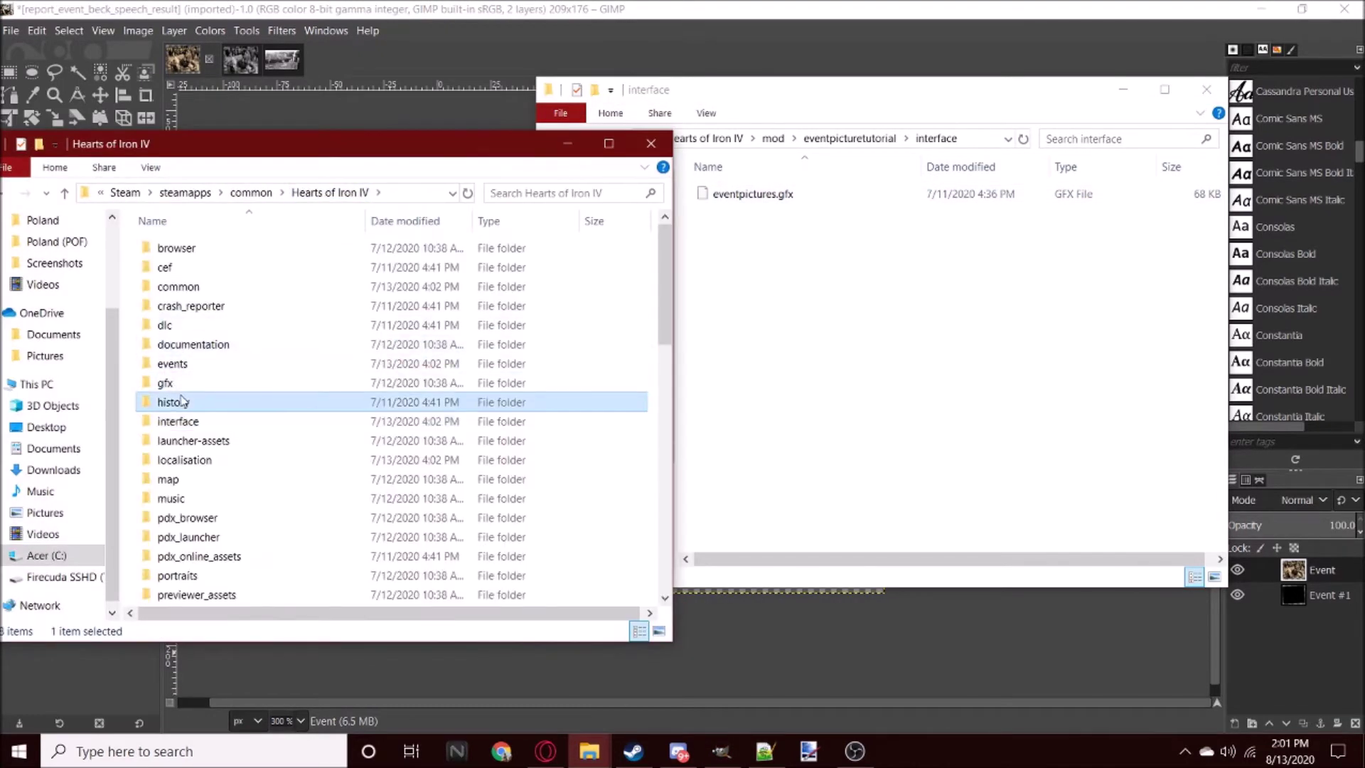
pyautogui.doubleClick(181, 382)
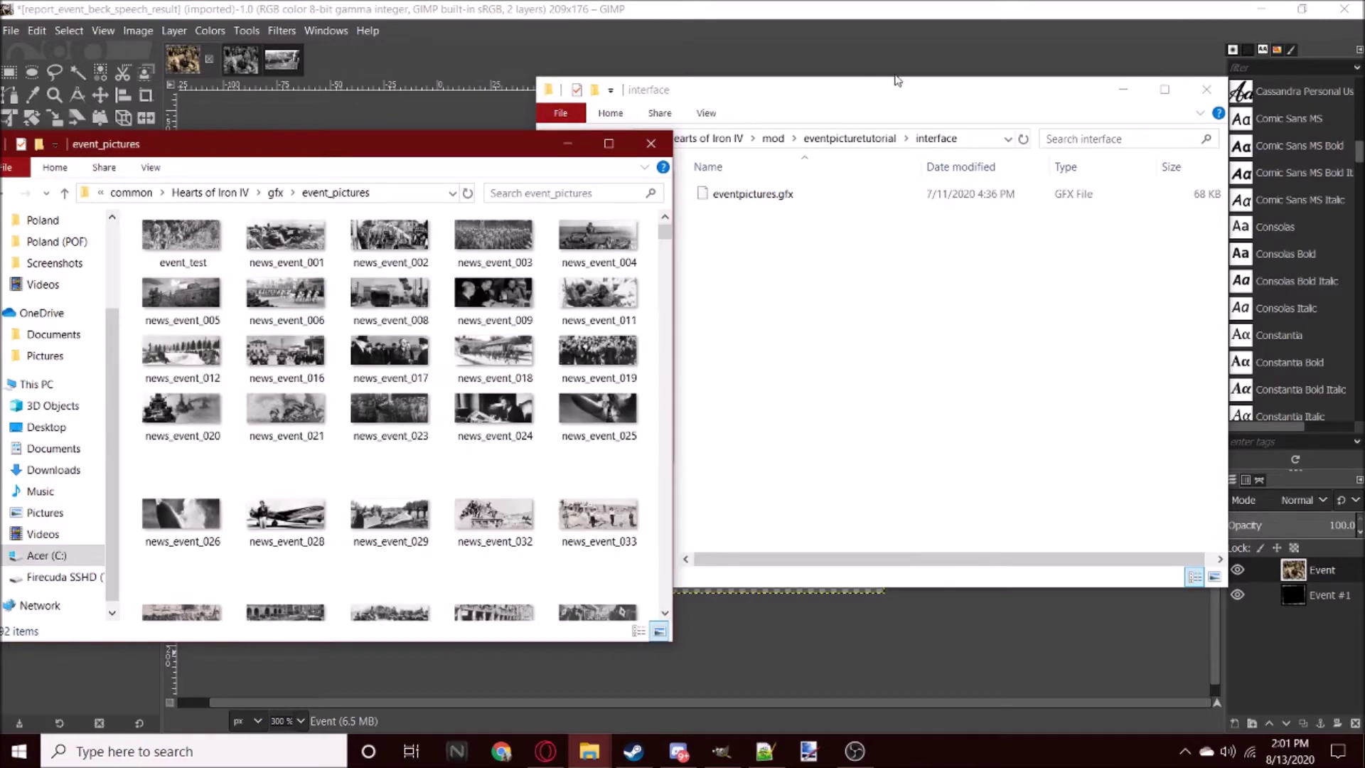
# Step: Hide the mod's interface window and scroll event_pictures to the report_event thumbnails
pyautogui.click(1122, 91)
pyautogui.scroll(-5, 490, 496)
pyautogui.scroll(-5, 489, 495)
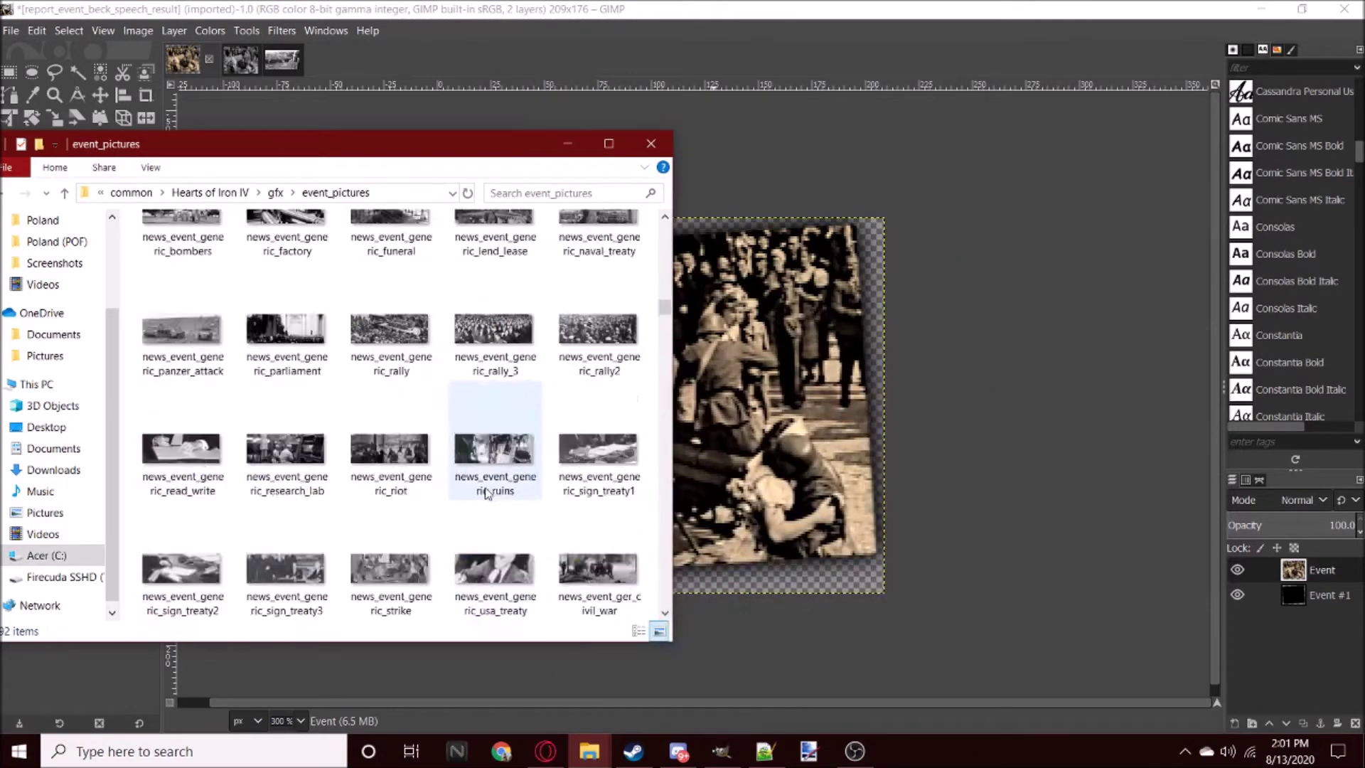
pyautogui.scroll(-5, 490, 496)
pyautogui.scroll(-5, 489, 496)
pyautogui.scroll(-3, 497, 441)
pyautogui.scroll(-3, 538, 334)
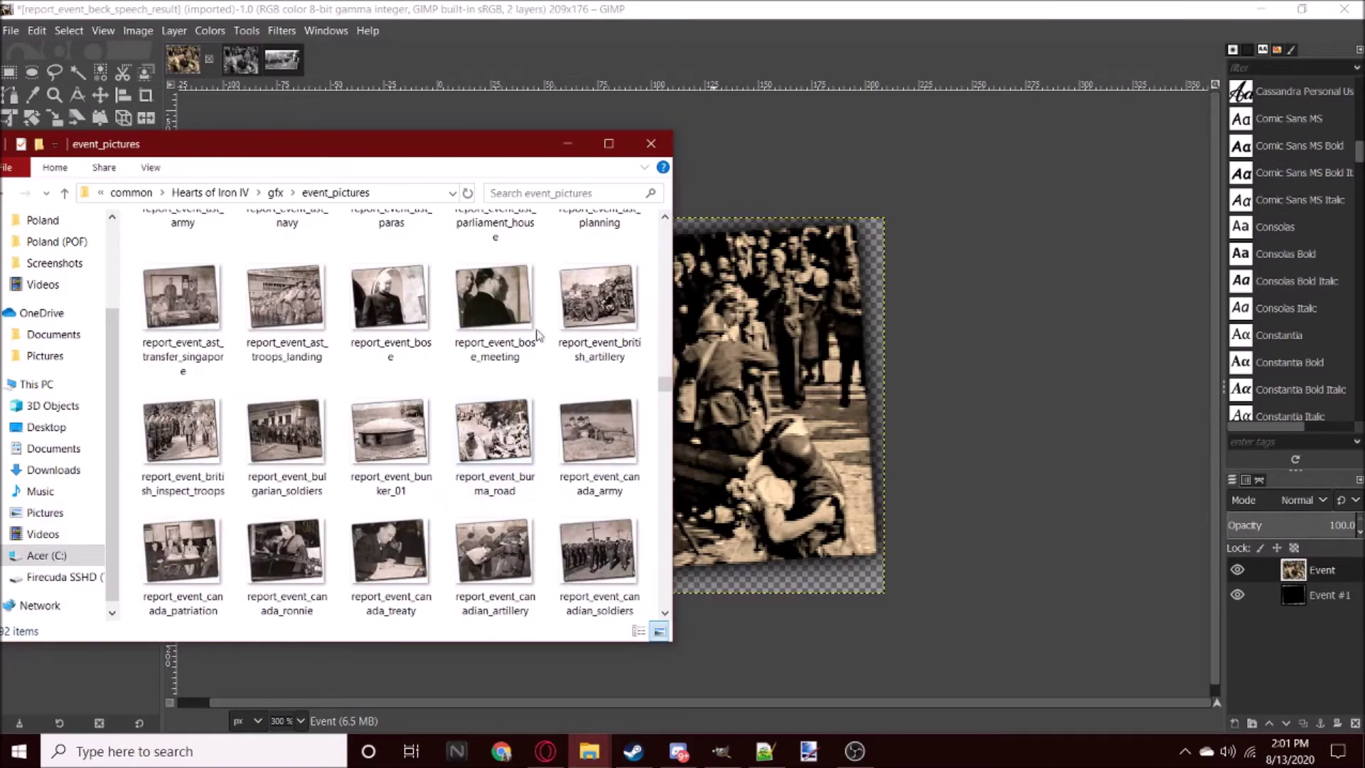
pyautogui.moveTo(463, 160)
pyautogui.mouseDown()
pyautogui.moveTo(289, 110)
pyautogui.moveTo(482, 161)
pyautogui.mouseUp()
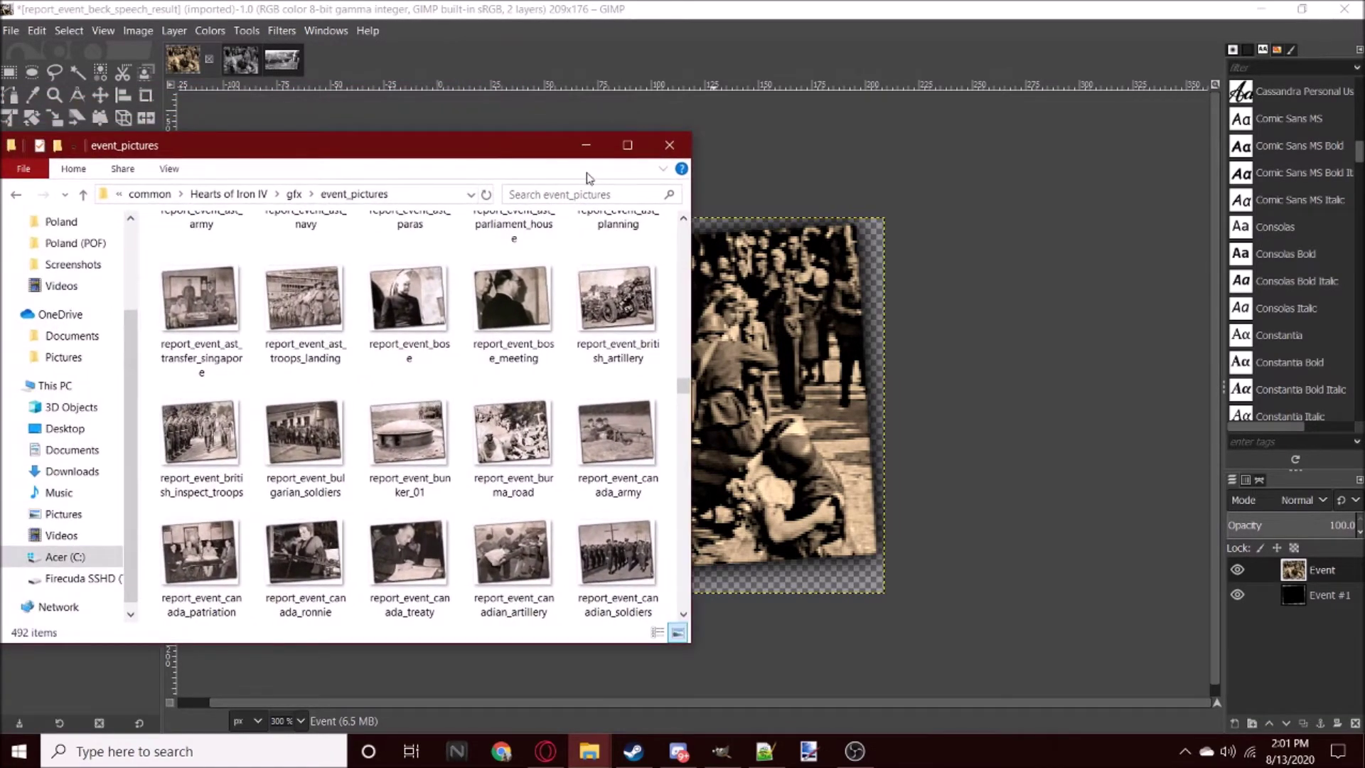
# Step: Hide Explorer and return to the Event image in GIMP
pyautogui.click(585, 145)
pyautogui.scroll(-5, 719, 458)
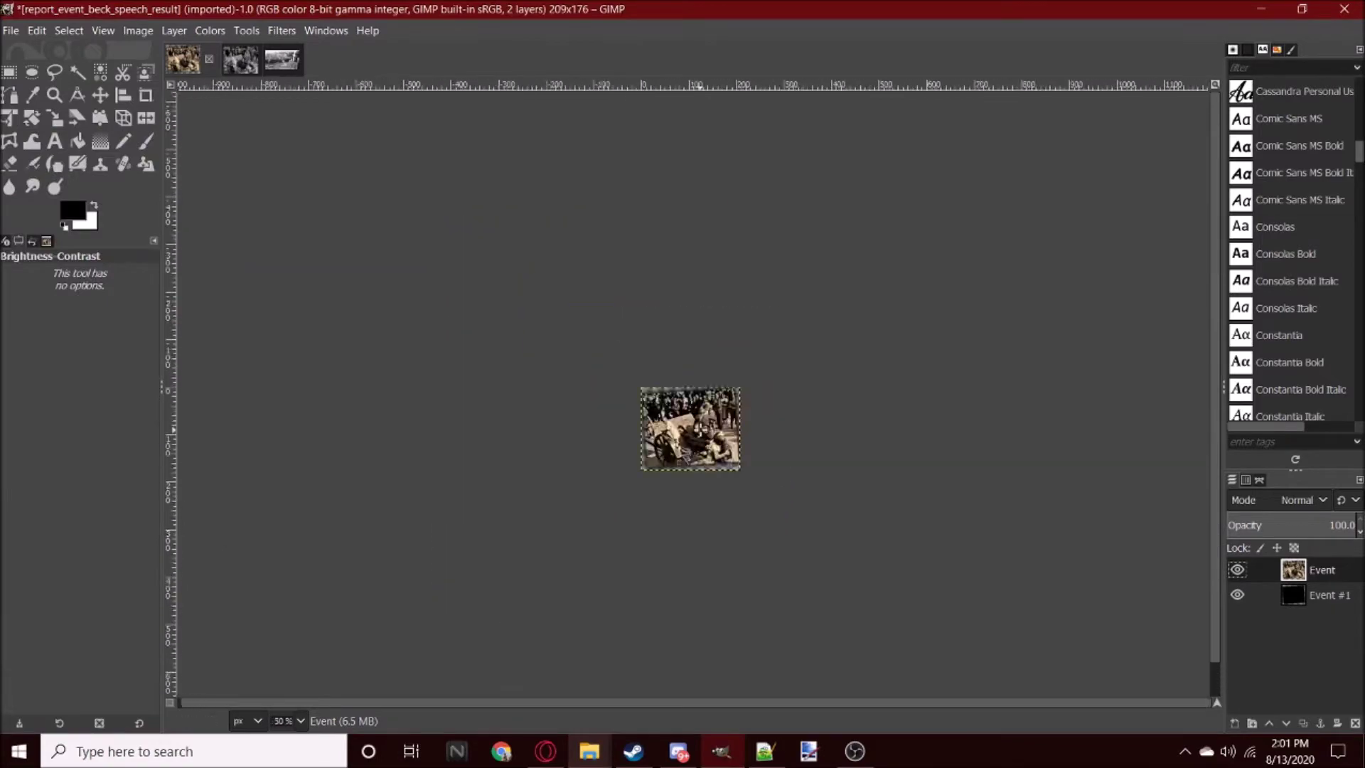
pyautogui.scroll(5, 720, 444)
pyautogui.scroll(-4, 721, 444)
pyautogui.scroll(6, 721, 444)
pyautogui.scroll(-6, 720, 444)
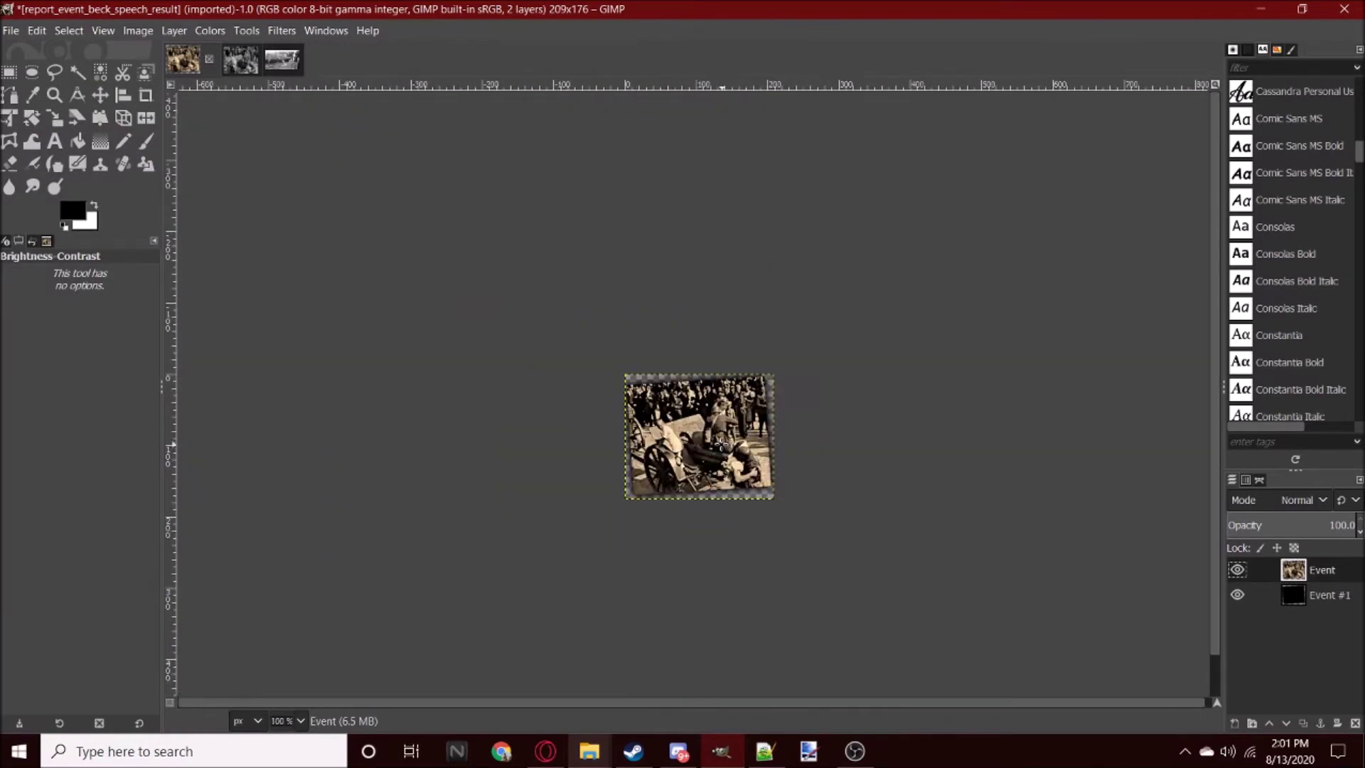
pyautogui.scroll(2, 694, 460)
pyautogui.scroll(1, 694, 461)
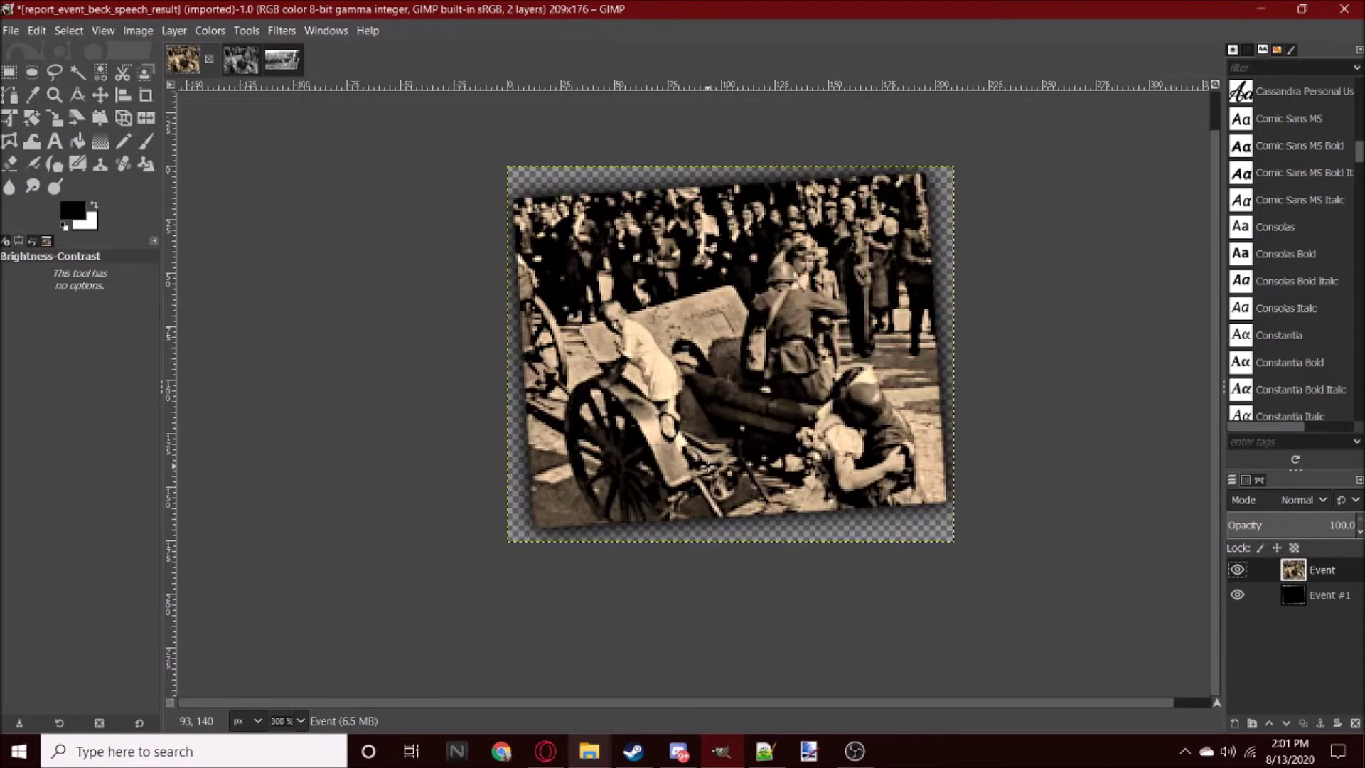
pyautogui.scroll(-4, 705, 464)
pyautogui.scroll(4, 736, 452)
# Step: Merge the Event image's visible layers into one, then view the untitled ruined-city photo
pyautogui.hotkey('ctrl', 'm')
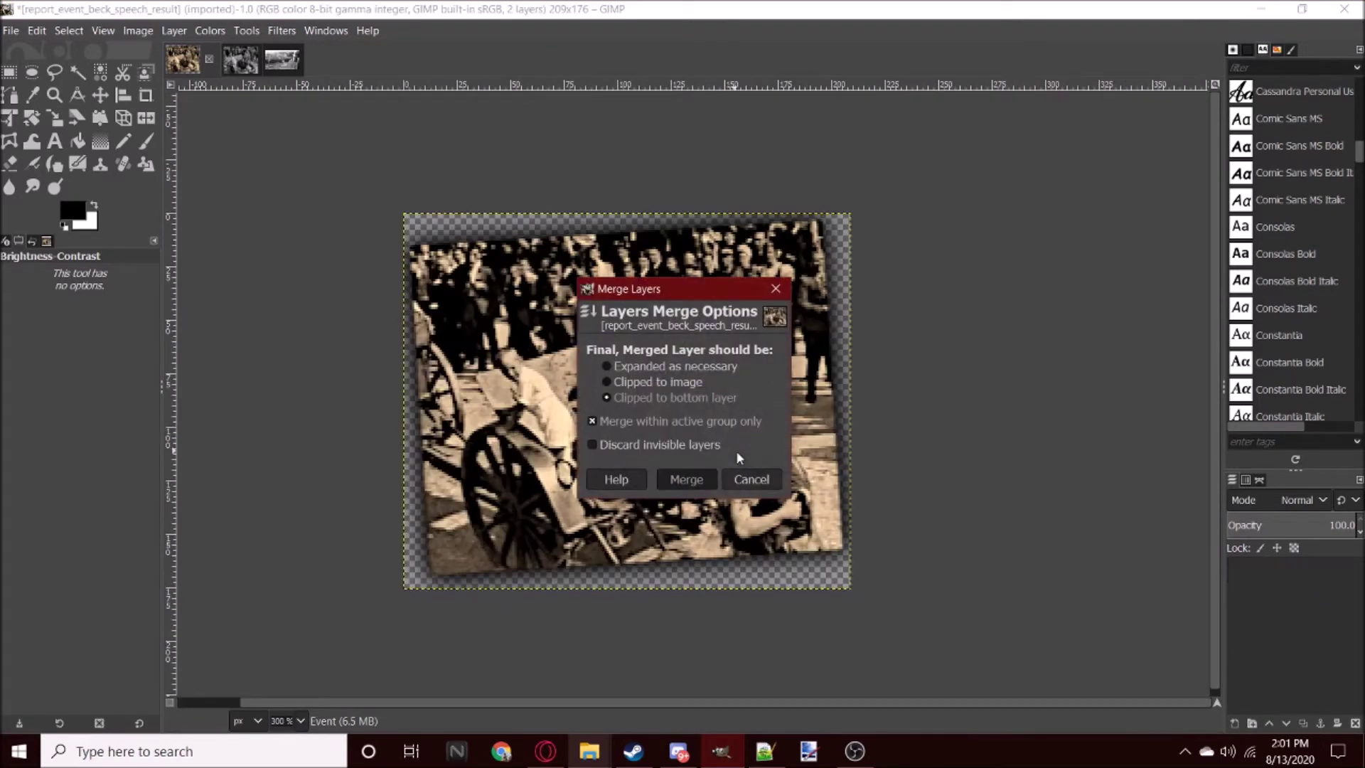
pyautogui.press('Return')
pyautogui.click(279, 62)
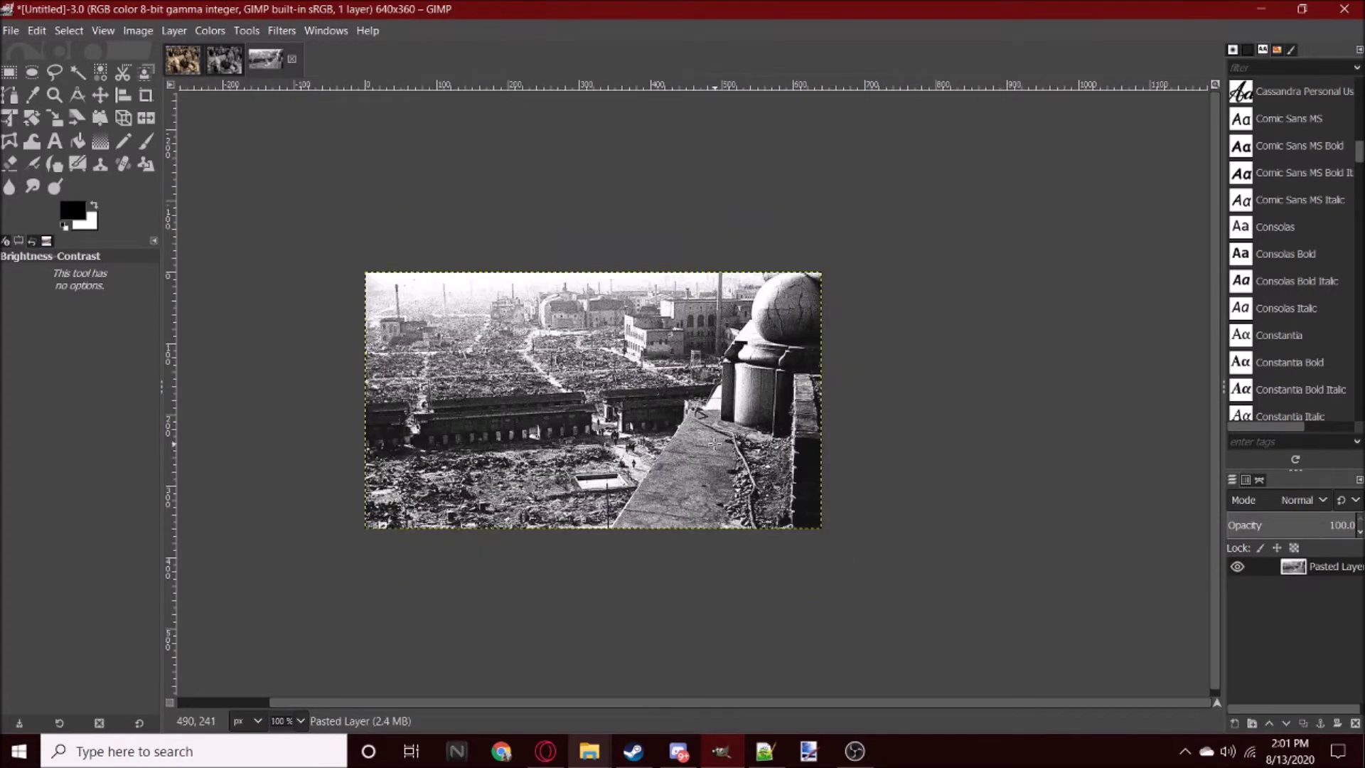
pyautogui.scroll(-3, 226, 240)
# Step: Open news_event_gdansk_handover_result from the Database folder
pyautogui.scroll(2, 225, 240)
pyautogui.click(11, 30)
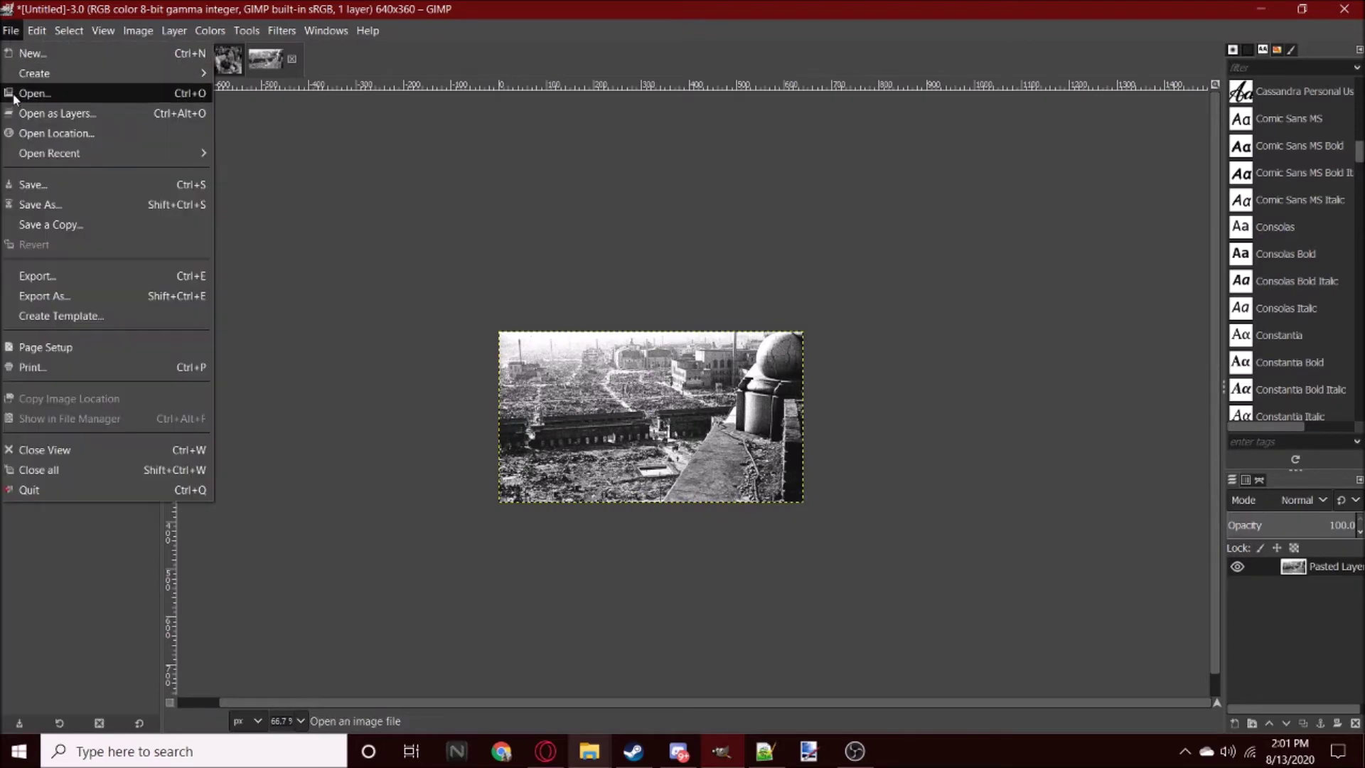
pyautogui.click(29, 95)
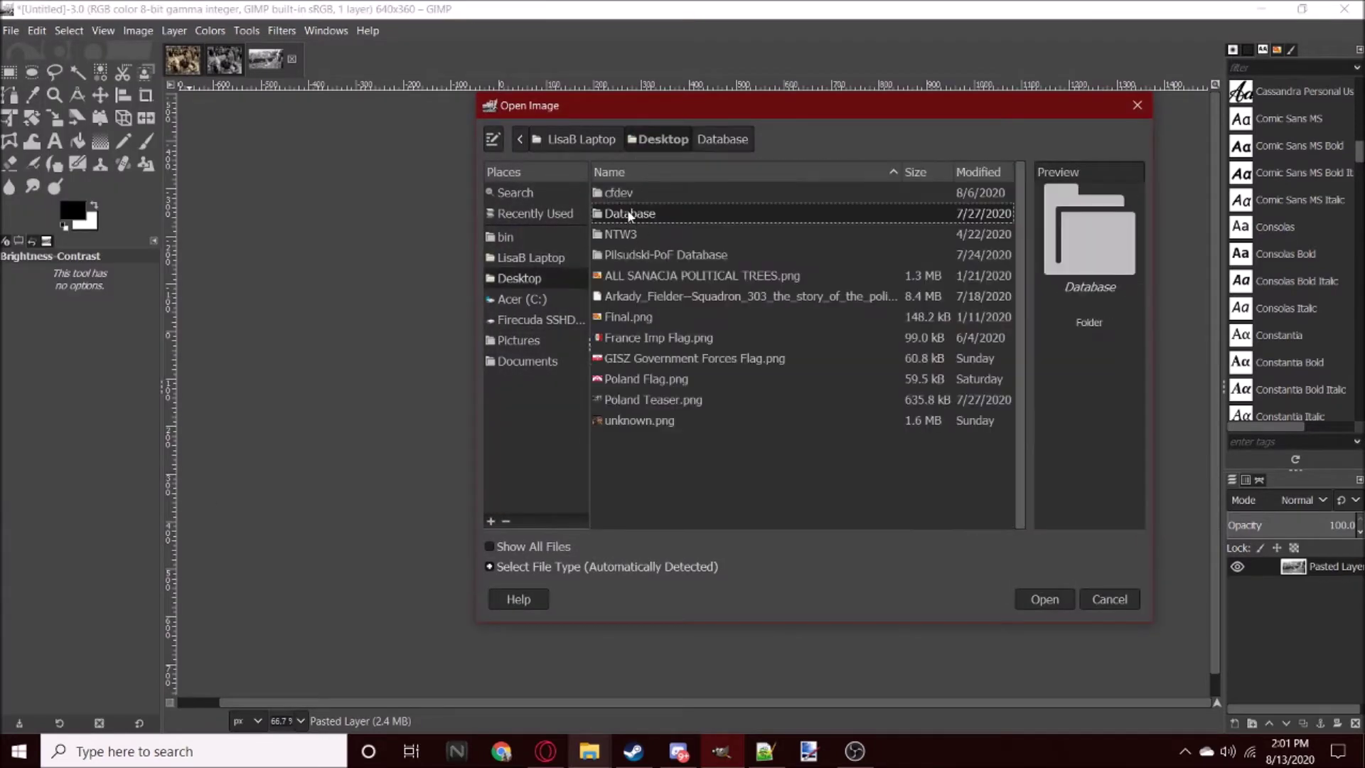
pyautogui.doubleClick(630, 214)
pyautogui.moveTo(1021, 191); pyautogui.dragTo(1052, 359)
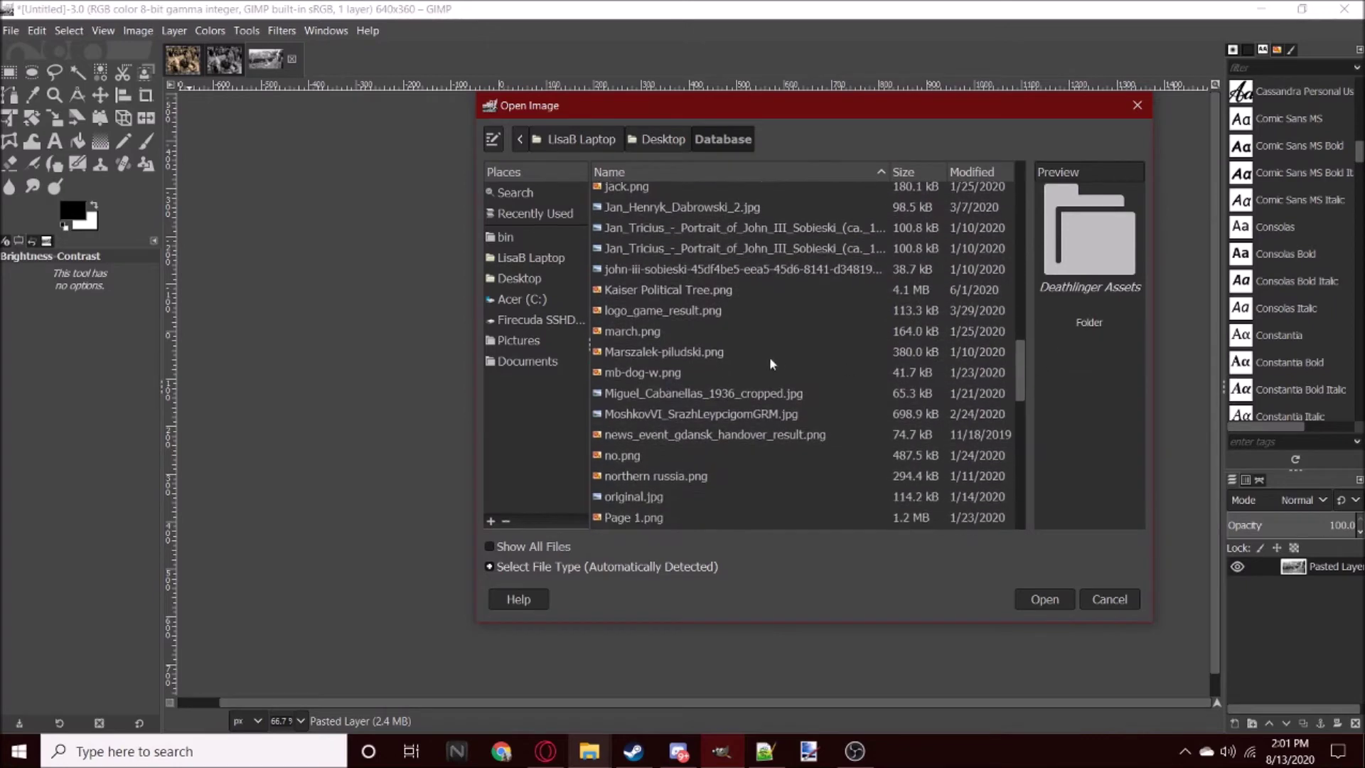
pyautogui.doubleClick(752, 431)
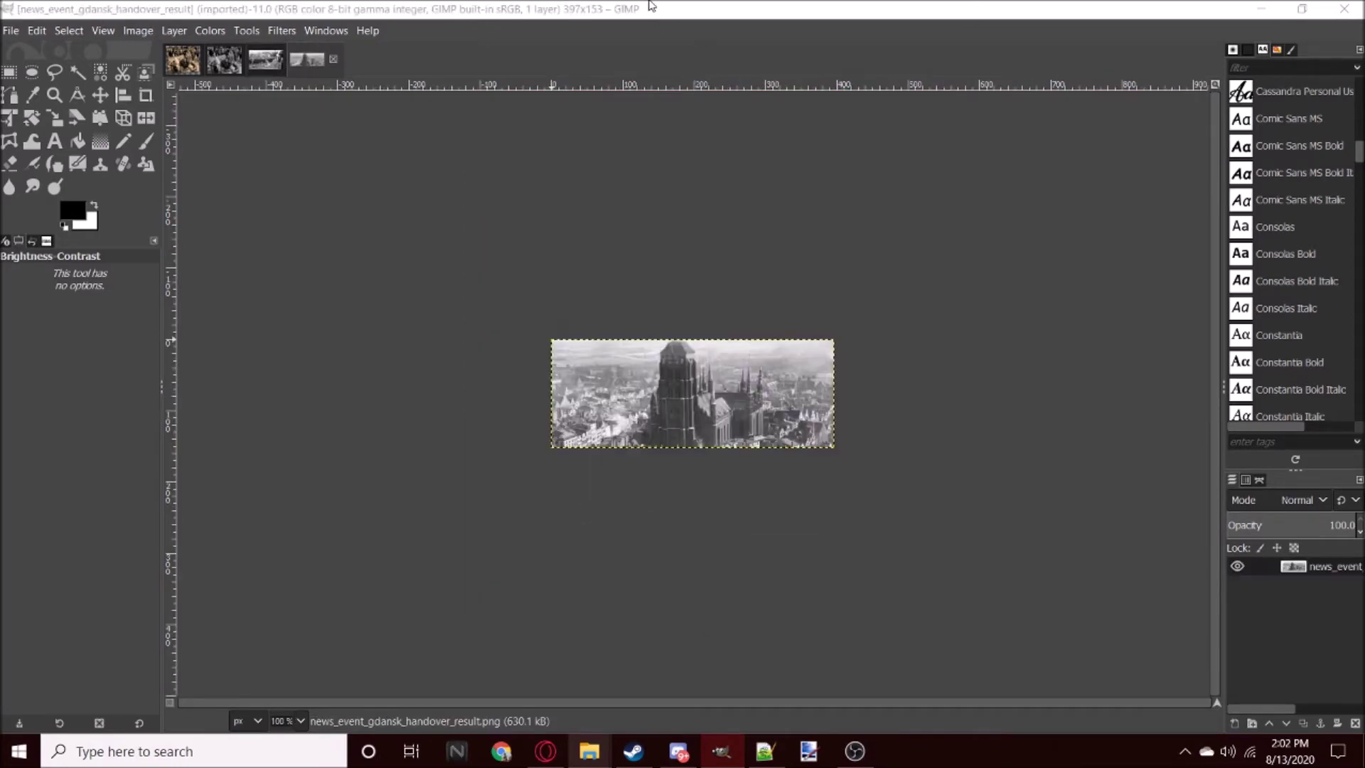
# Step: Crop the untitled ruined-city photo to 640×285 across its full width
pyautogui.click(267, 62)
pyautogui.hotkey('shift', 'c')
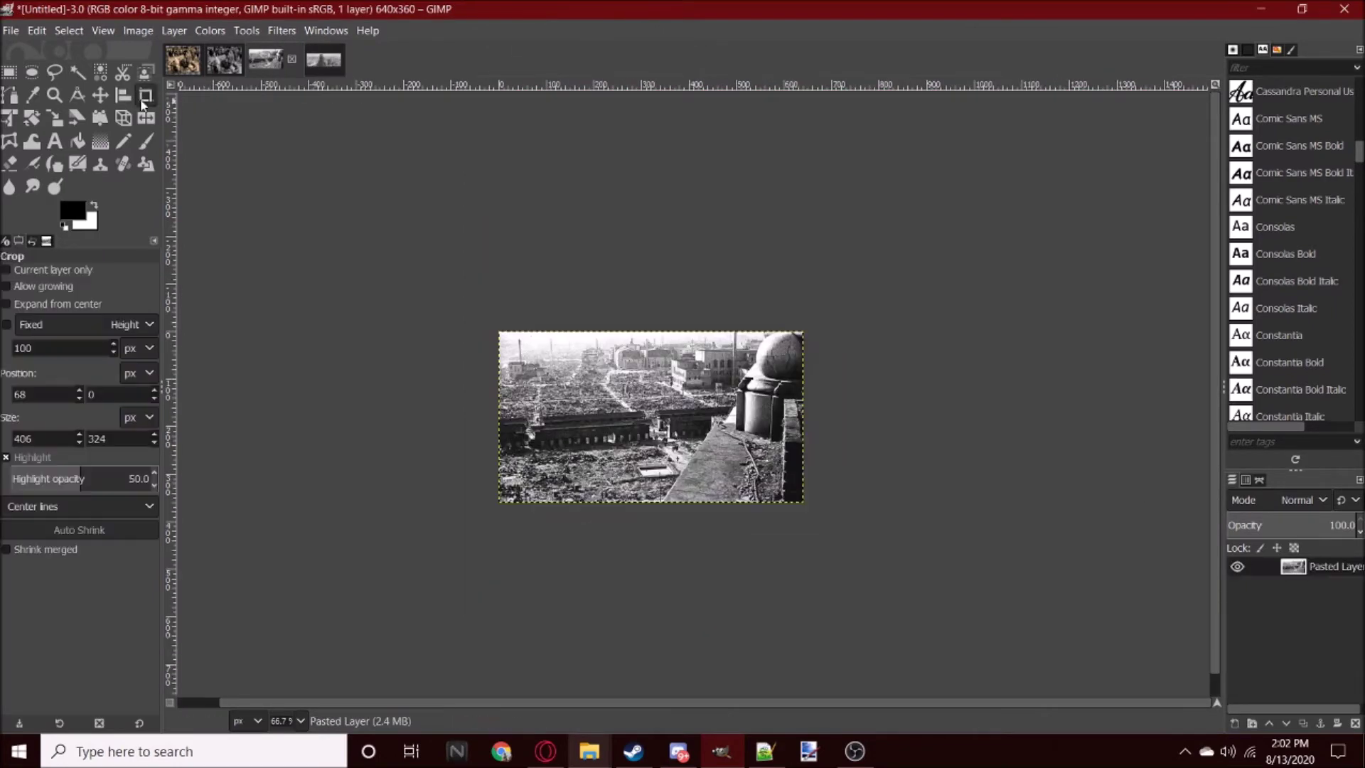
pyautogui.scroll(2, 587, 375)
pyautogui.scroll(-3, 376, 305)
pyautogui.scroll(2, 388, 314)
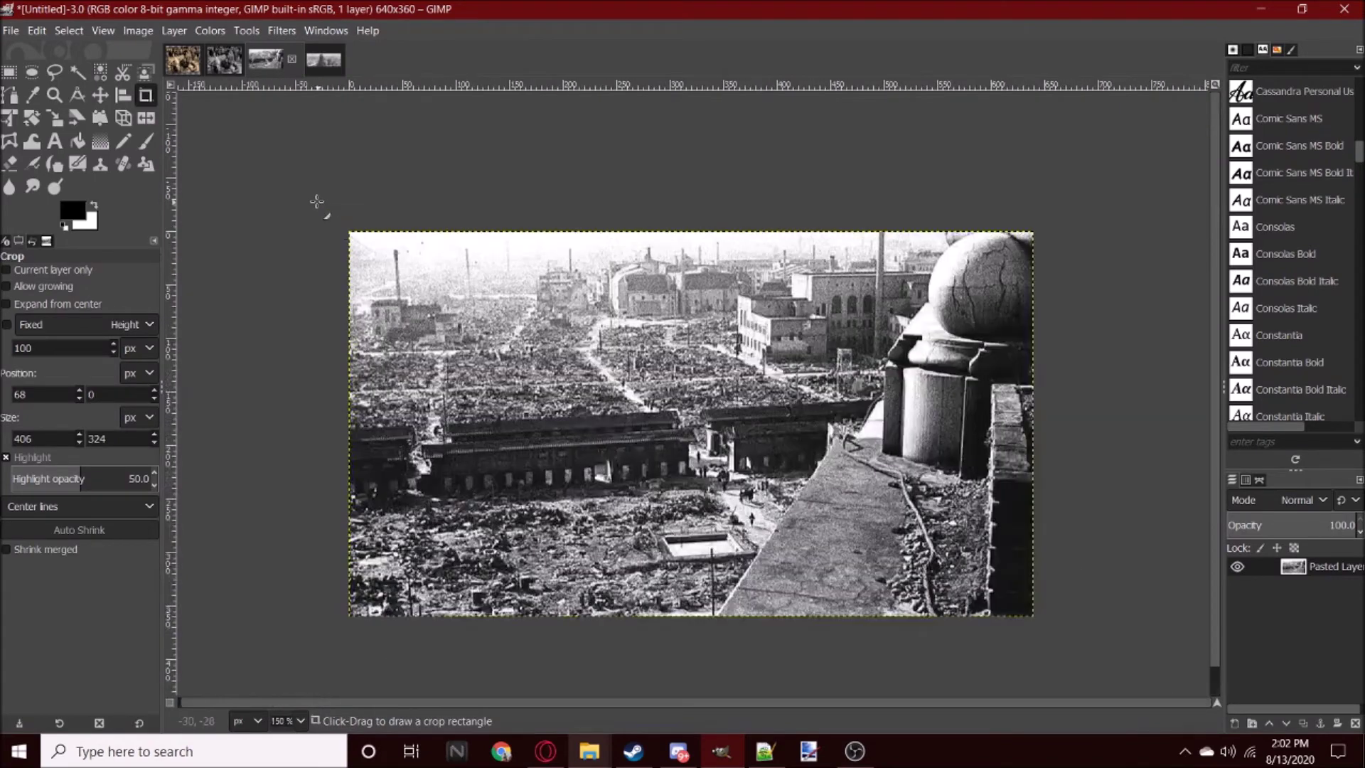
pyautogui.moveTo(317, 201); pyautogui.dragTo(1265, 524)
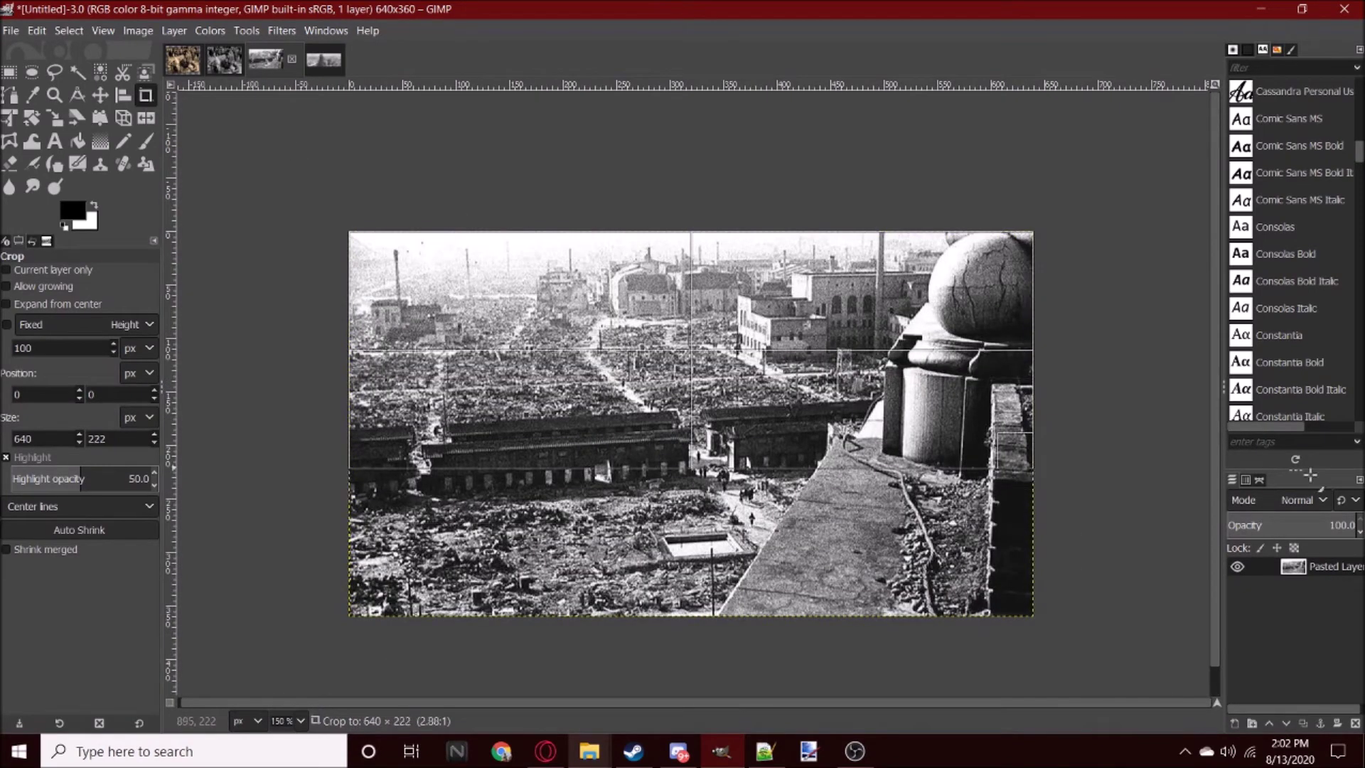
pyautogui.moveTo(1264, 524); pyautogui.dragTo(1337, 536)
pyautogui.press('Return')
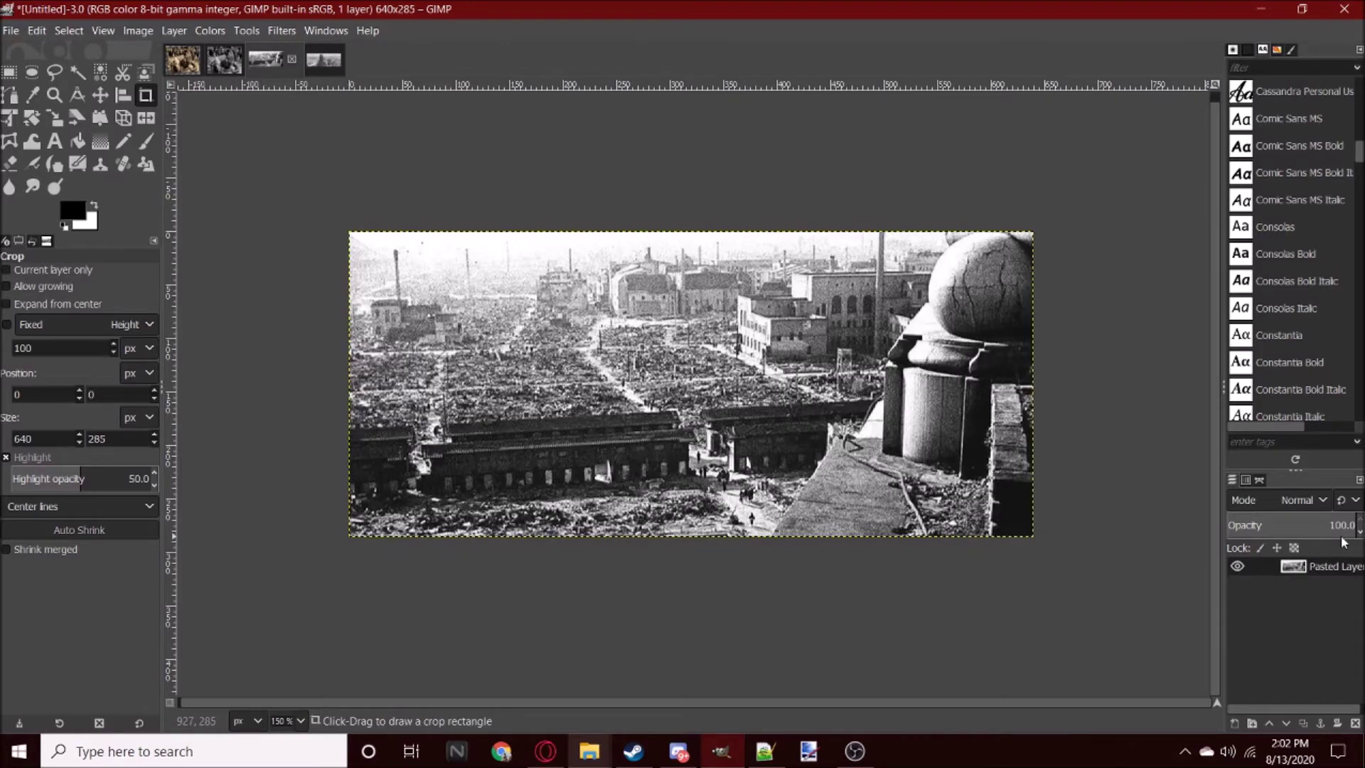
pyautogui.scroll(2, 738, 516)
pyautogui.scroll(-1, 743, 551)
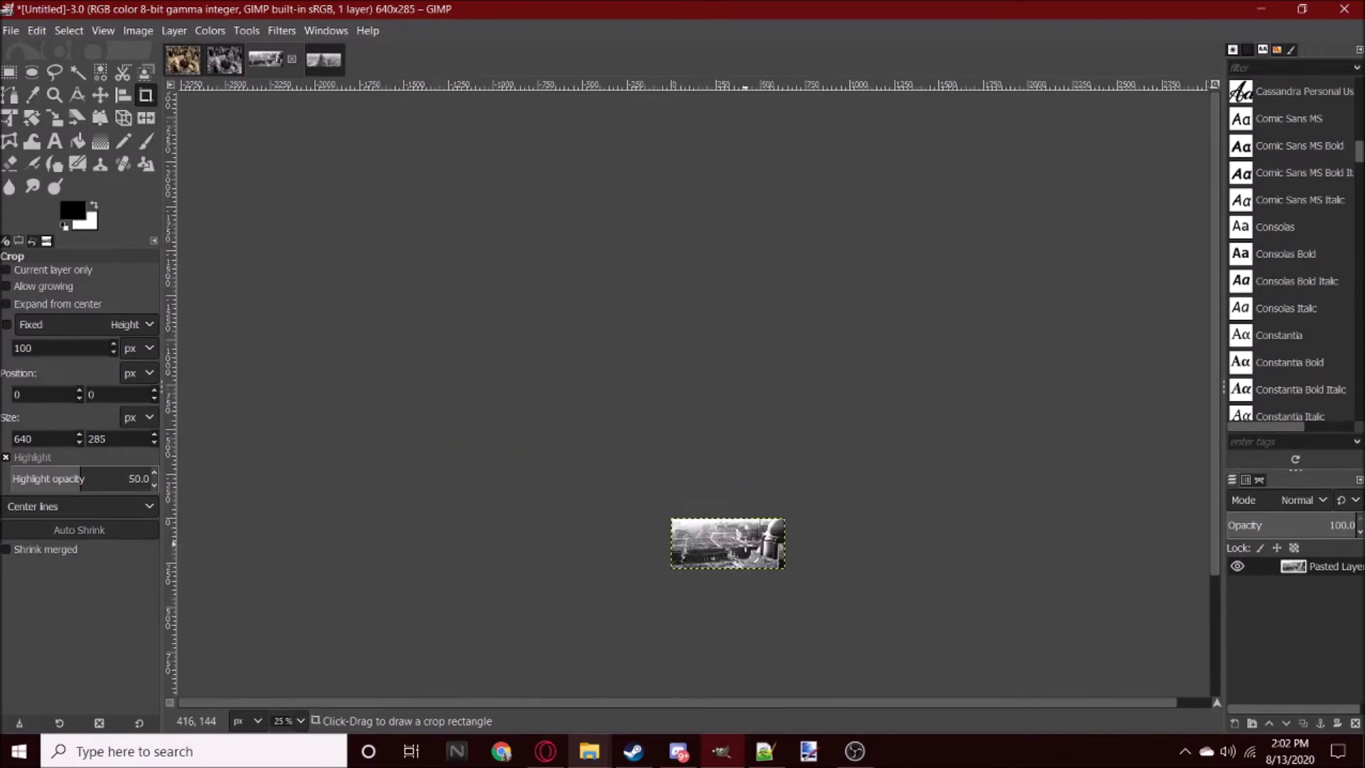
pyautogui.scroll(-3, 738, 561)
pyautogui.scroll(3, 729, 590)
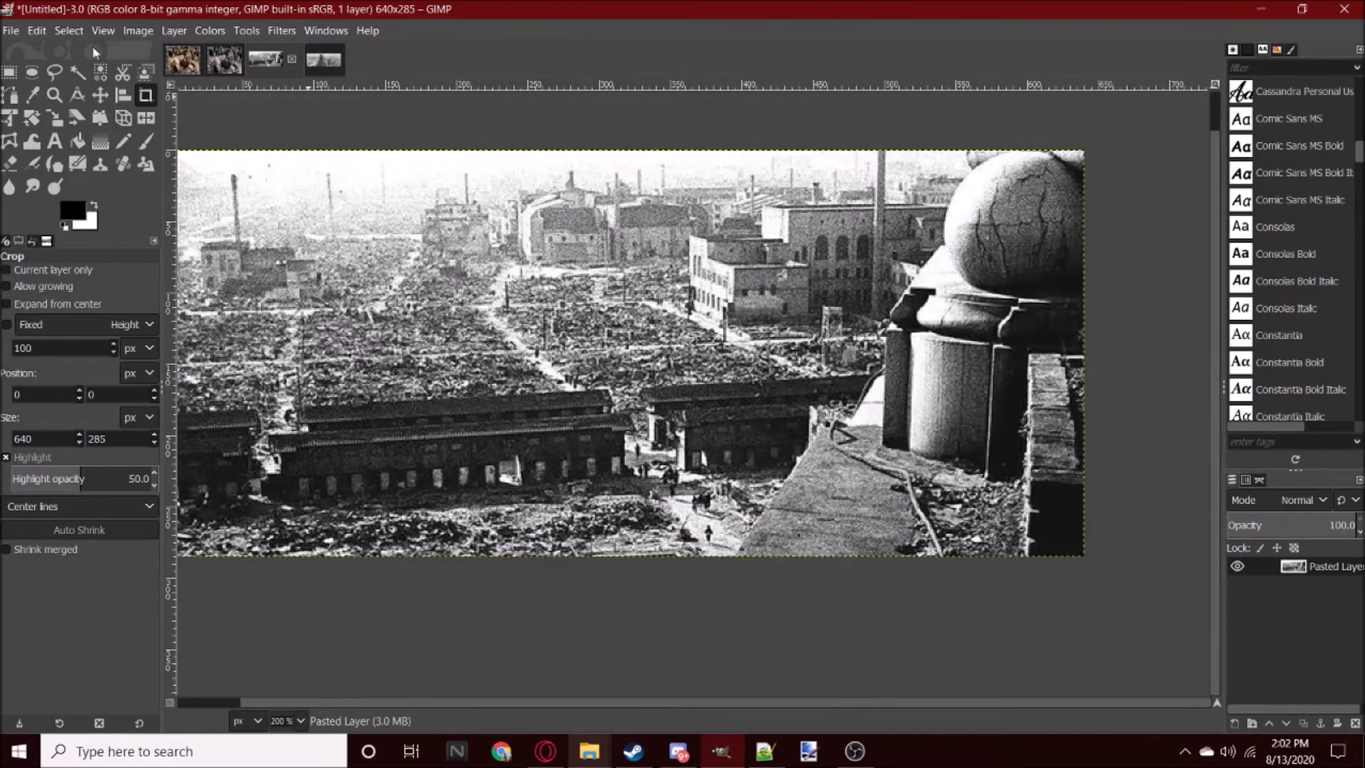
pyautogui.click(302, 68)
# Step: Paste the ruined-city photo into the Gdansk image, cancelling an accidental rotation
pyautogui.hotkey('ctrl', 'v')
pyautogui.hotkey('shift', 'r')
pyautogui.click(654, 337)
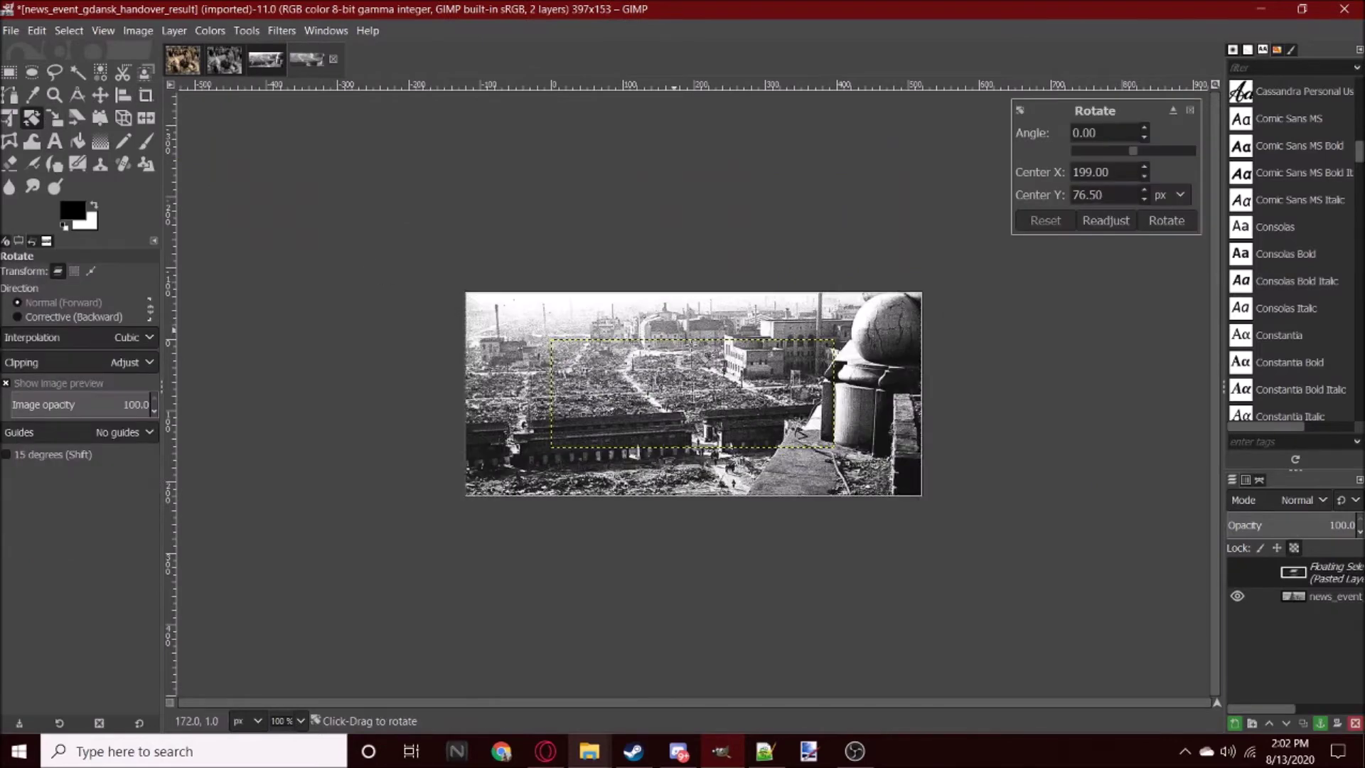
pyautogui.scroll(2, 647, 348)
pyautogui.click(1190, 111)
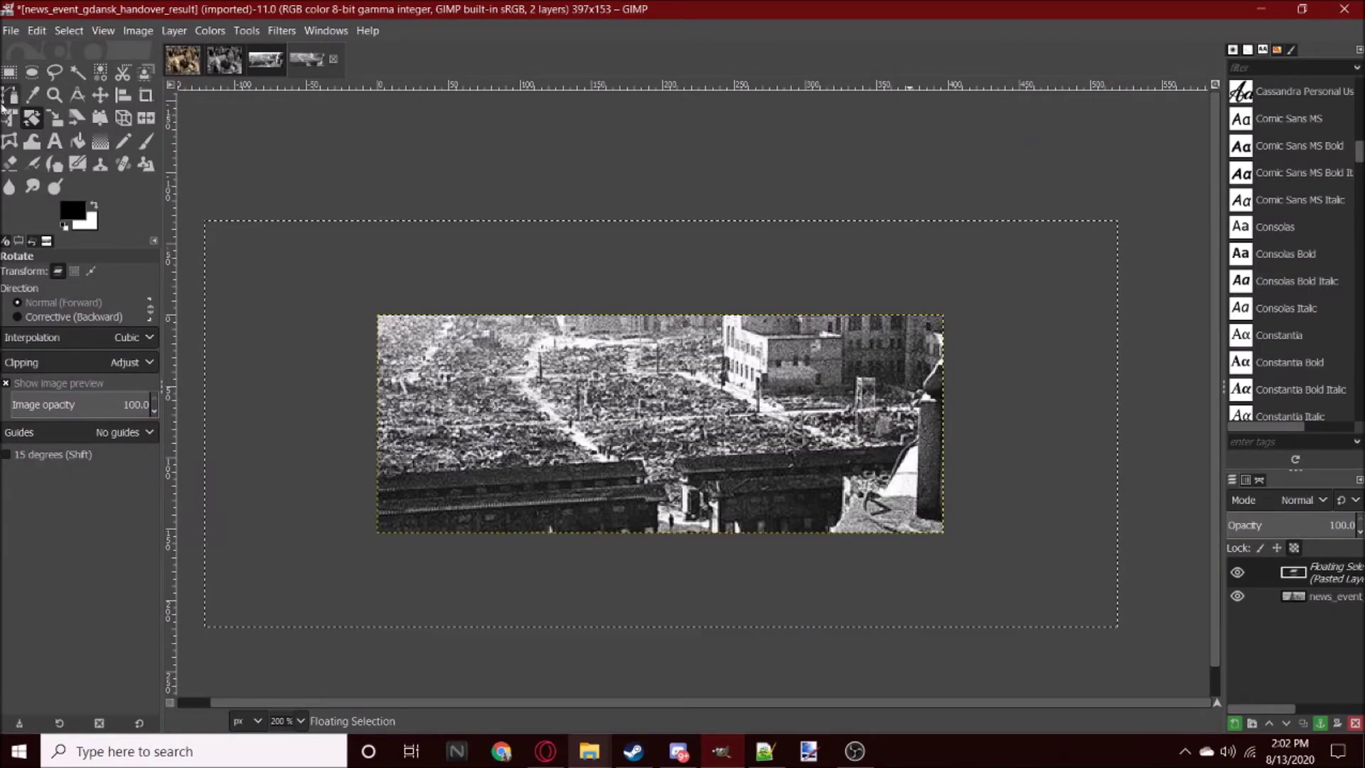
# Step: Scale the pasted photo down to about 397×177 and anchor it
pyautogui.hotkey('shift', 's')
pyautogui.click(879, 445)
pyautogui.moveTo(879, 444); pyautogui.dragTo(835, 425)
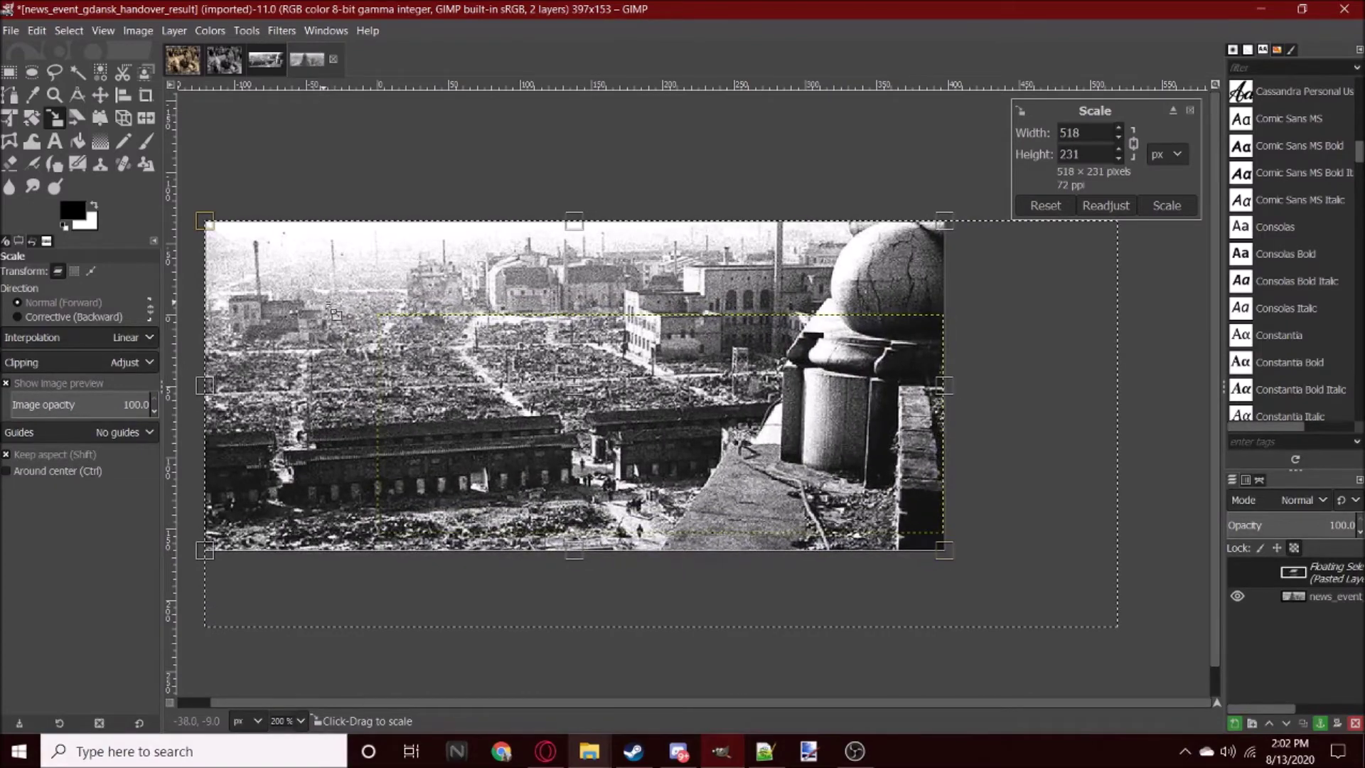
pyautogui.moveTo(834, 425); pyautogui.dragTo(509, 369)
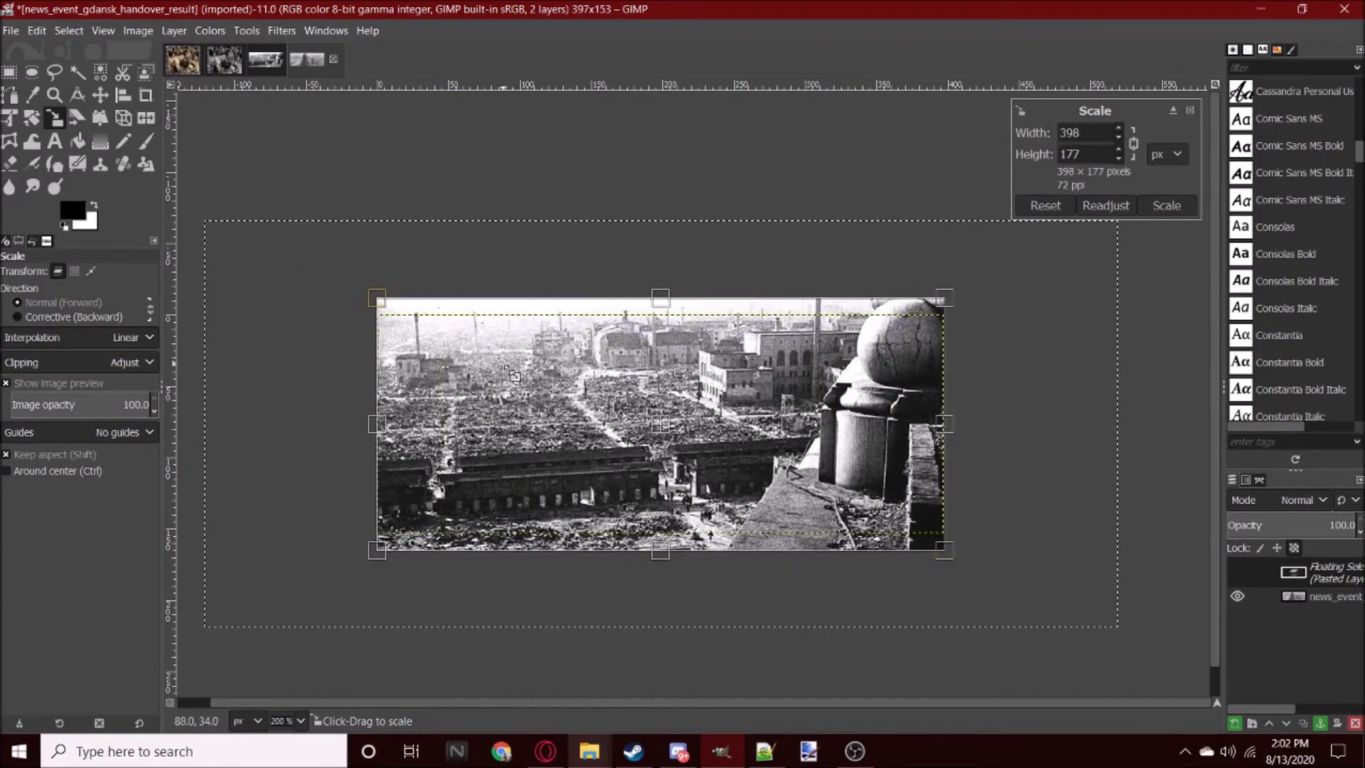
pyautogui.click(1167, 206)
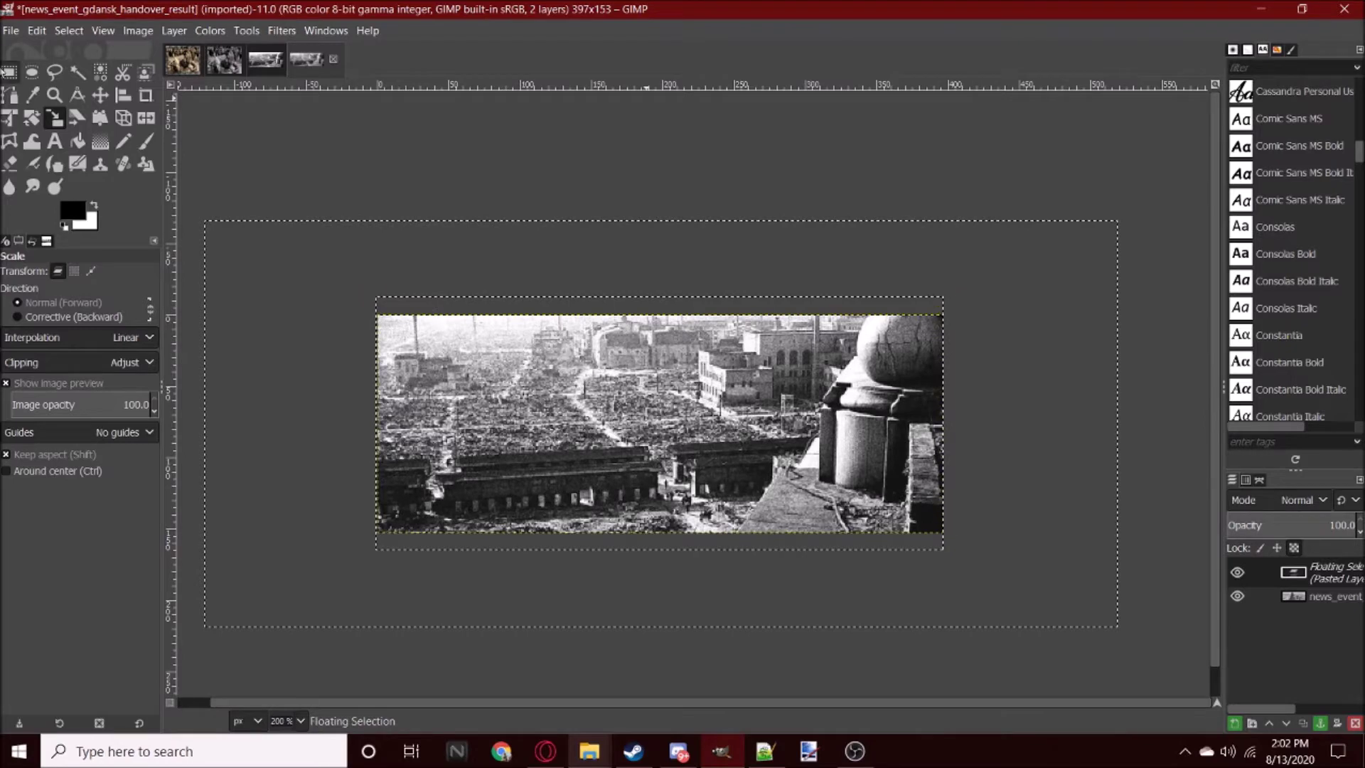
pyautogui.click(8, 72)
pyautogui.click(506, 165)
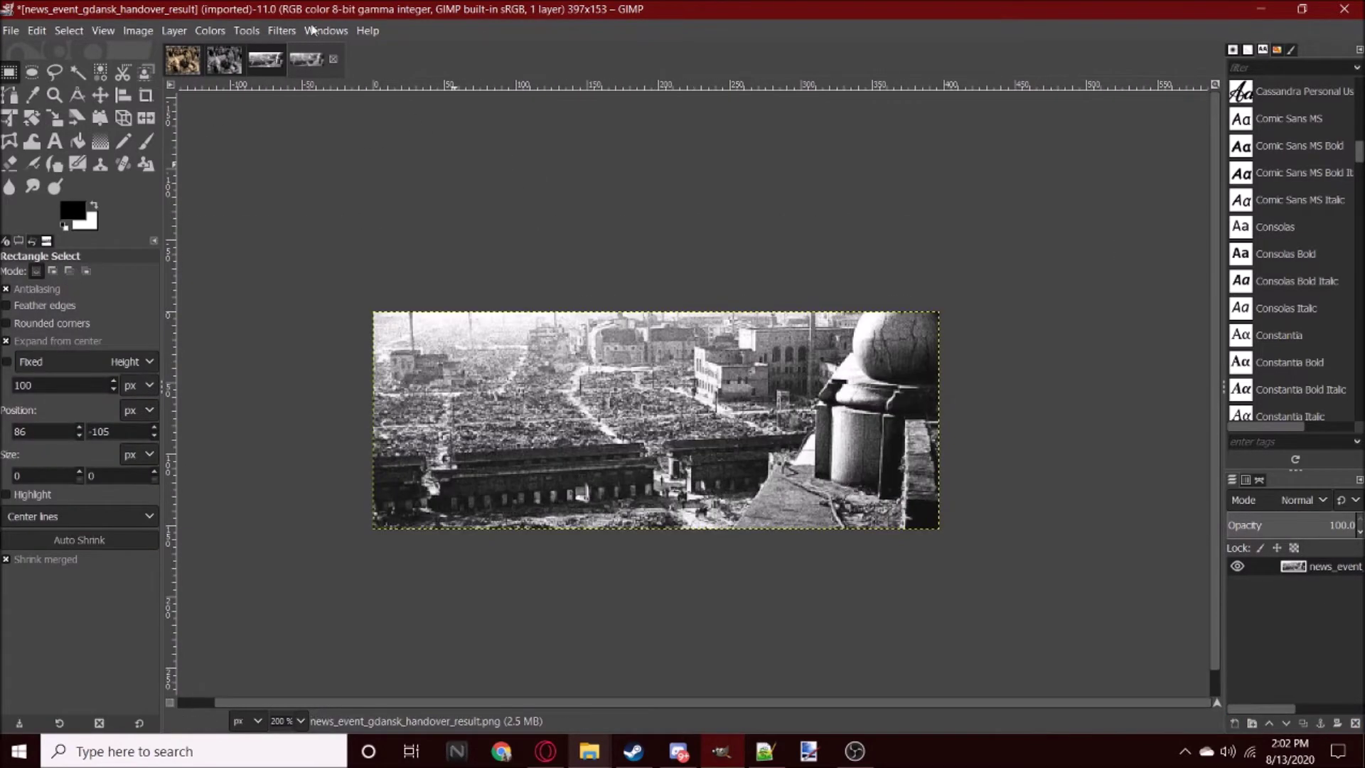
# Step: Apply an Unsharp Mask with a radius of about 1.2
pyautogui.click(281, 30)
pyautogui.moveTo(305, 164)
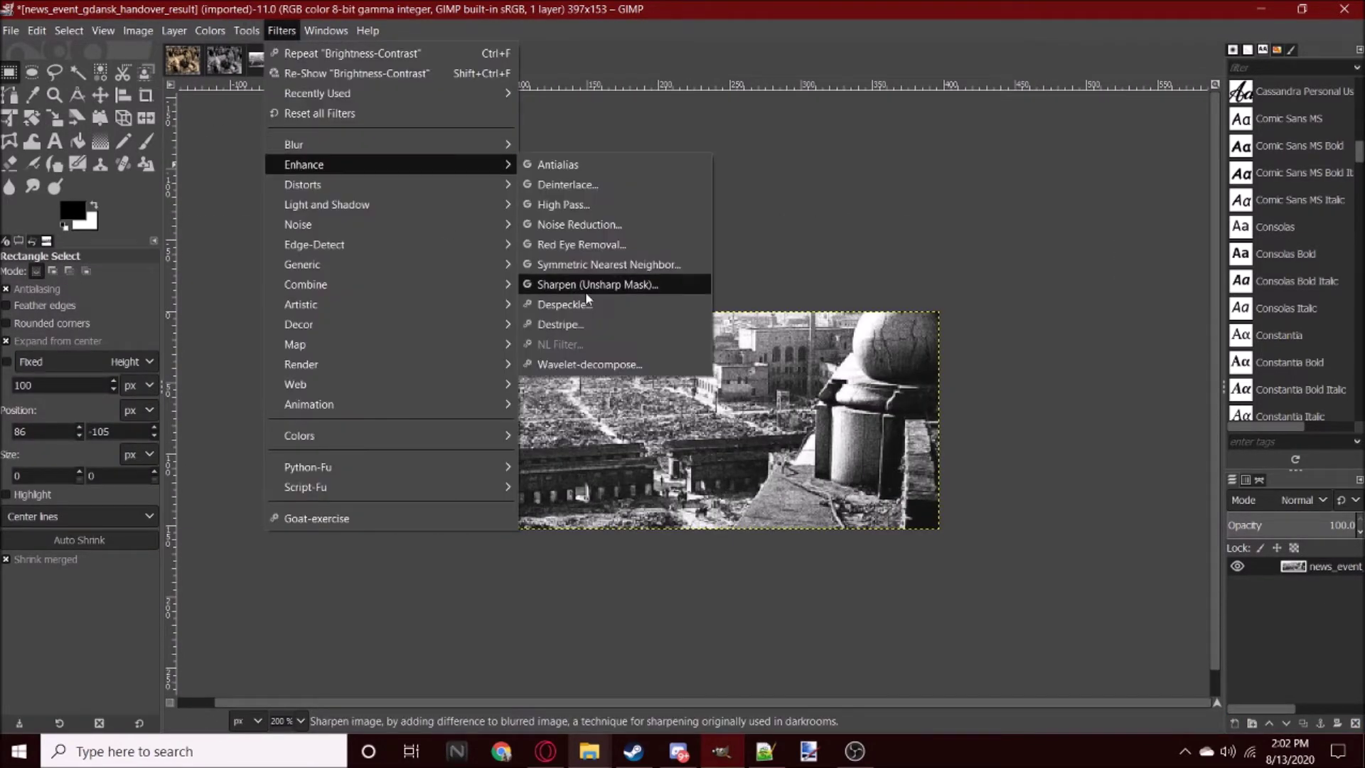
pyautogui.click(576, 285)
pyautogui.moveTo(108, 163); pyautogui.dragTo(104, 162)
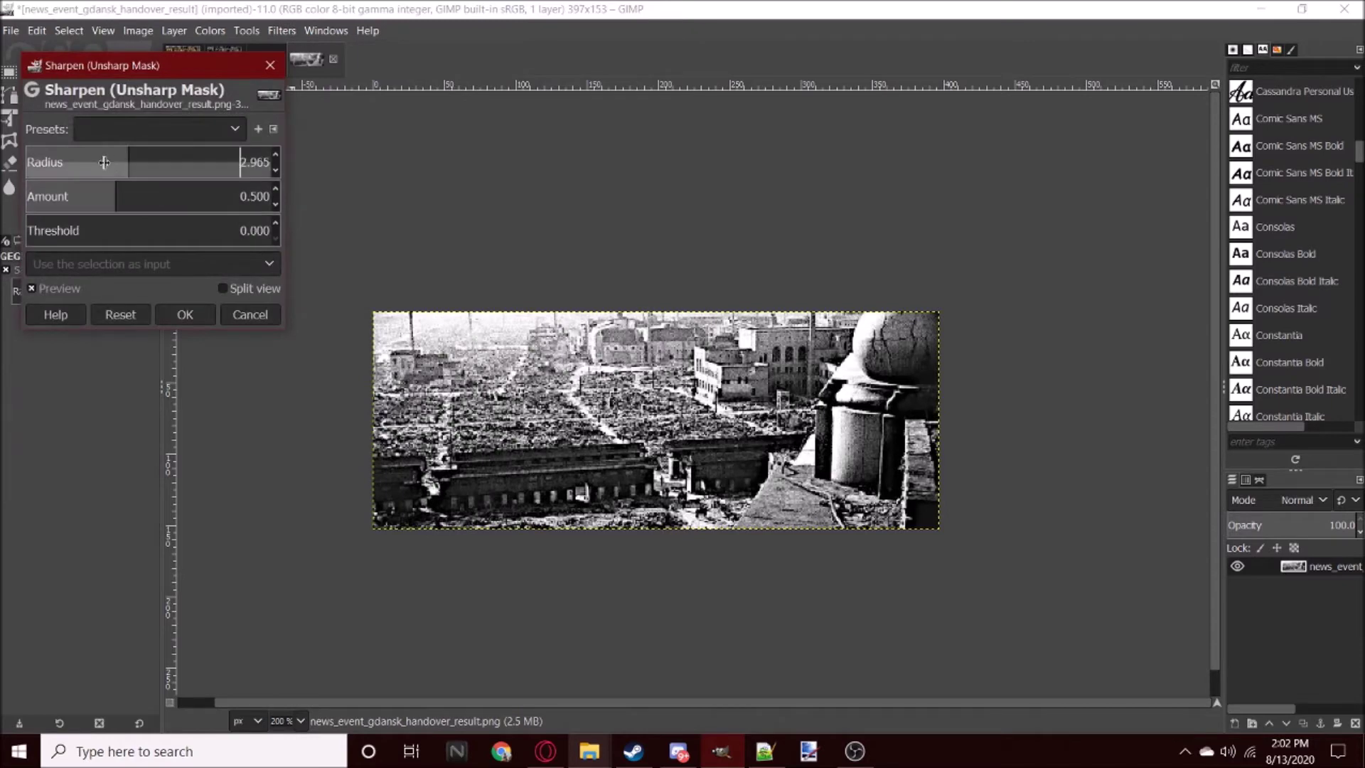
pyautogui.click(104, 155)
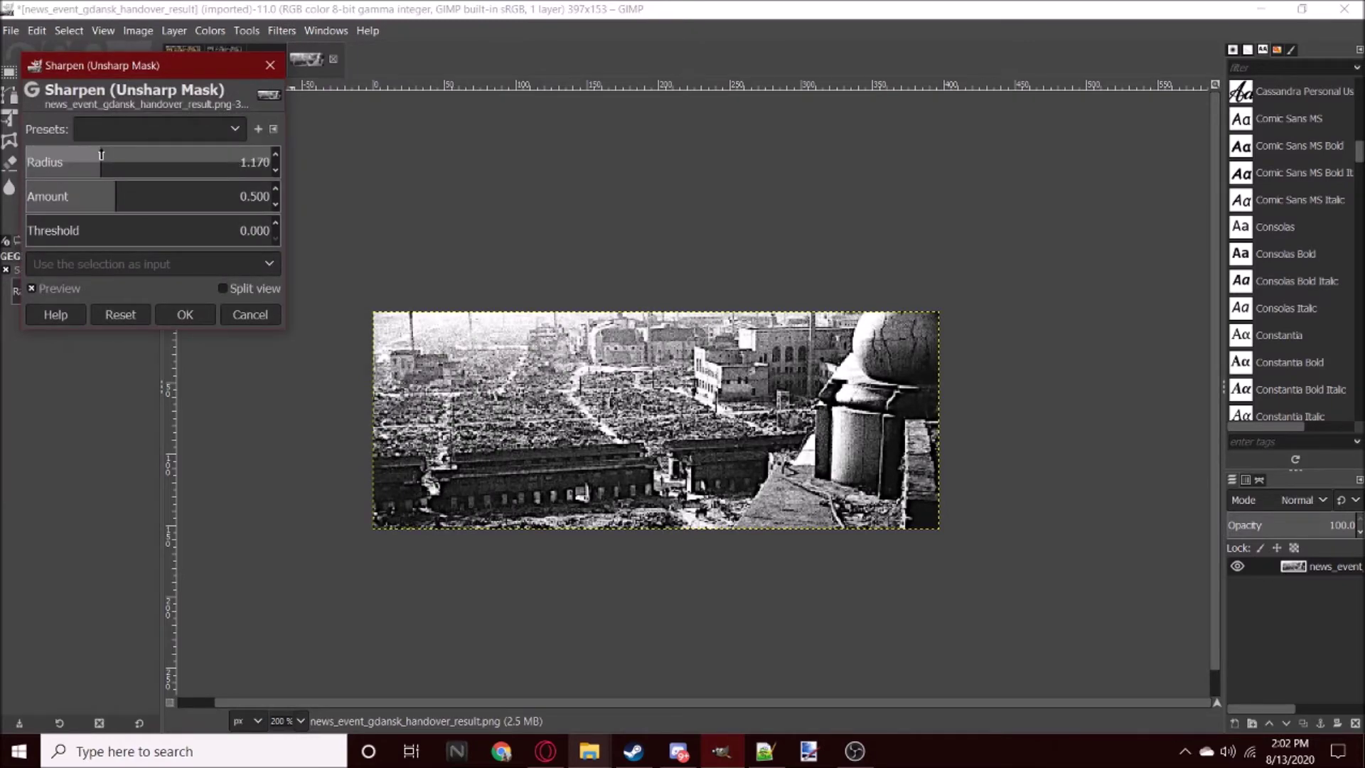
pyautogui.click(184, 313)
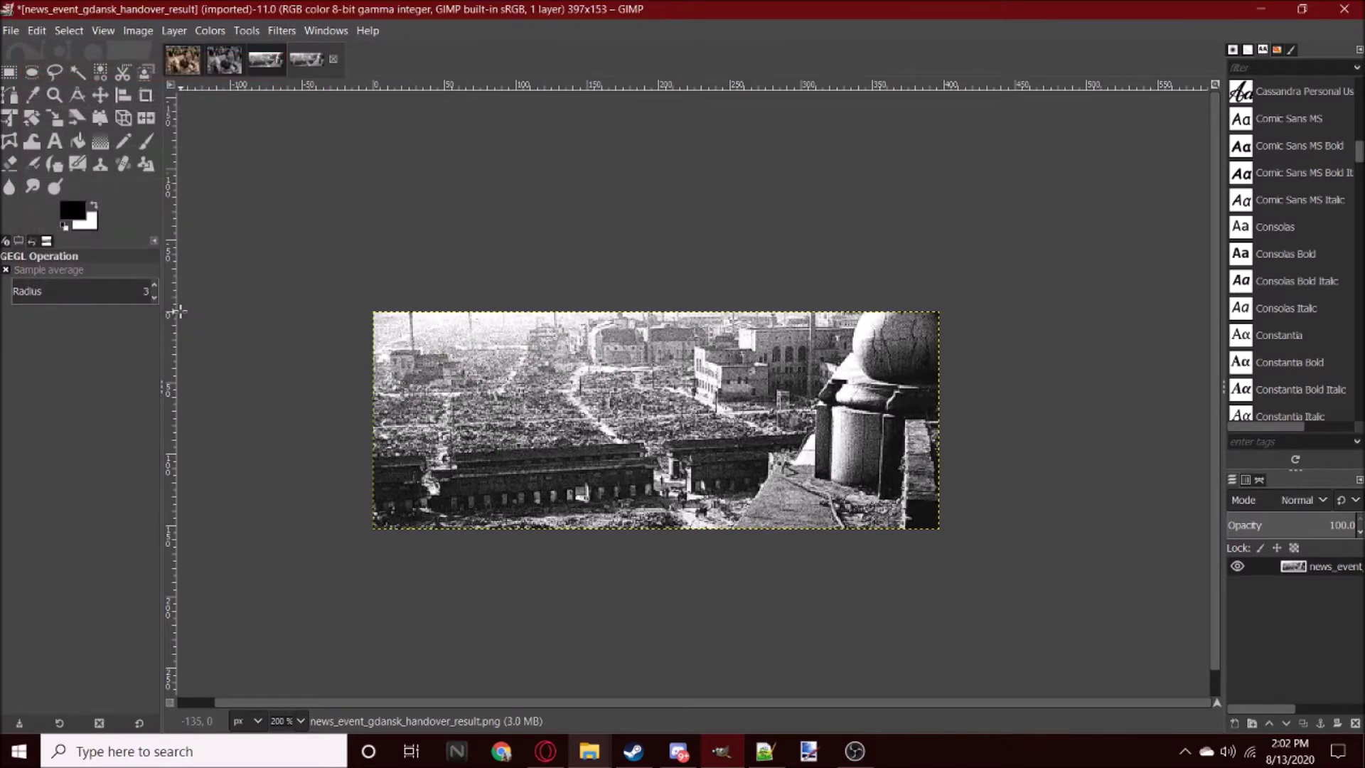
# Step: Merge the sharpened image's visible layers into a single layer
pyautogui.scroll(4, 573, 506)
pyautogui.scroll(-2, 573, 506)
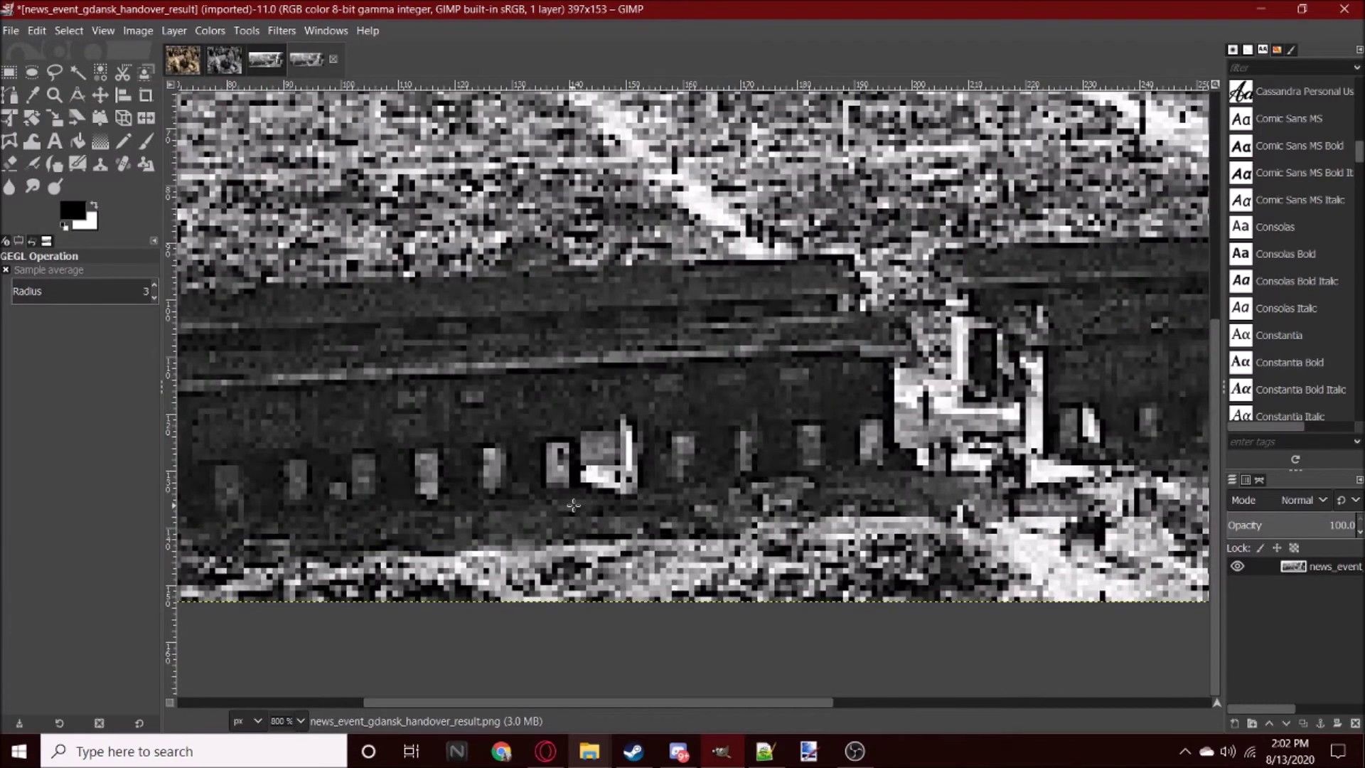
pyautogui.scroll(-3, 574, 506)
pyautogui.scroll(-3, 574, 506)
pyautogui.scroll(6, 730, 443)
pyautogui.scroll(-4, 730, 443)
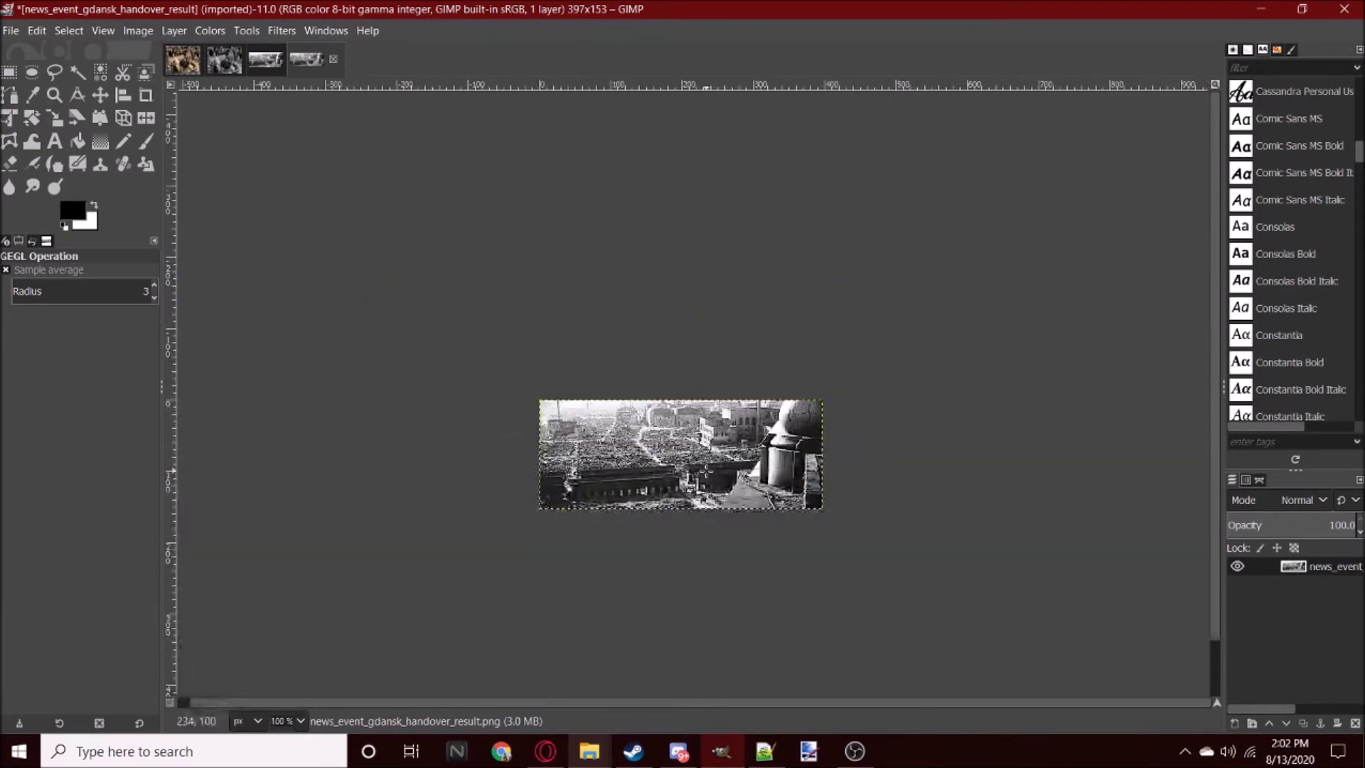
pyautogui.scroll(3, 730, 443)
pyautogui.hotkey('ctrl', 'm')
pyautogui.click(706, 471)
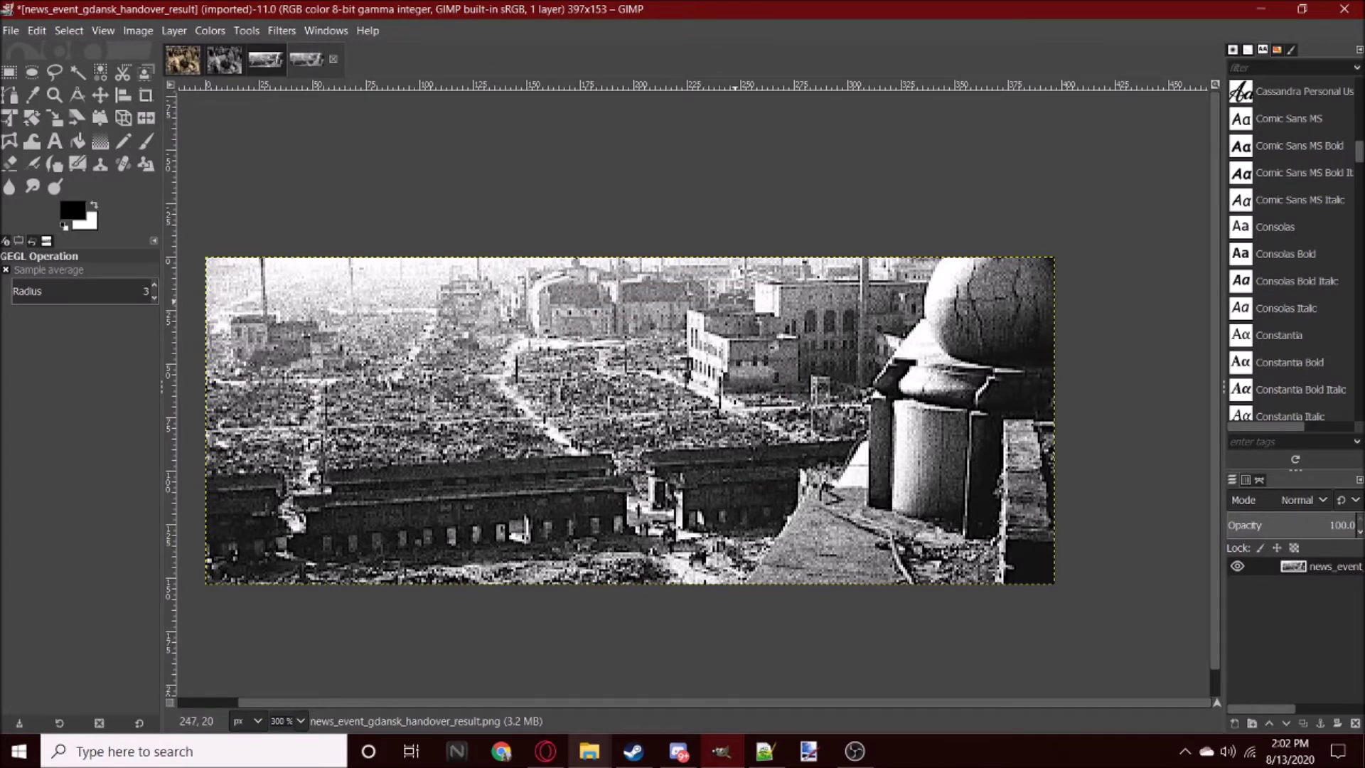
# Step: Export the sepia Beck speech image as report_event_beck_speech_result.dds
pyautogui.click(170, 66)
pyautogui.click(10, 31)
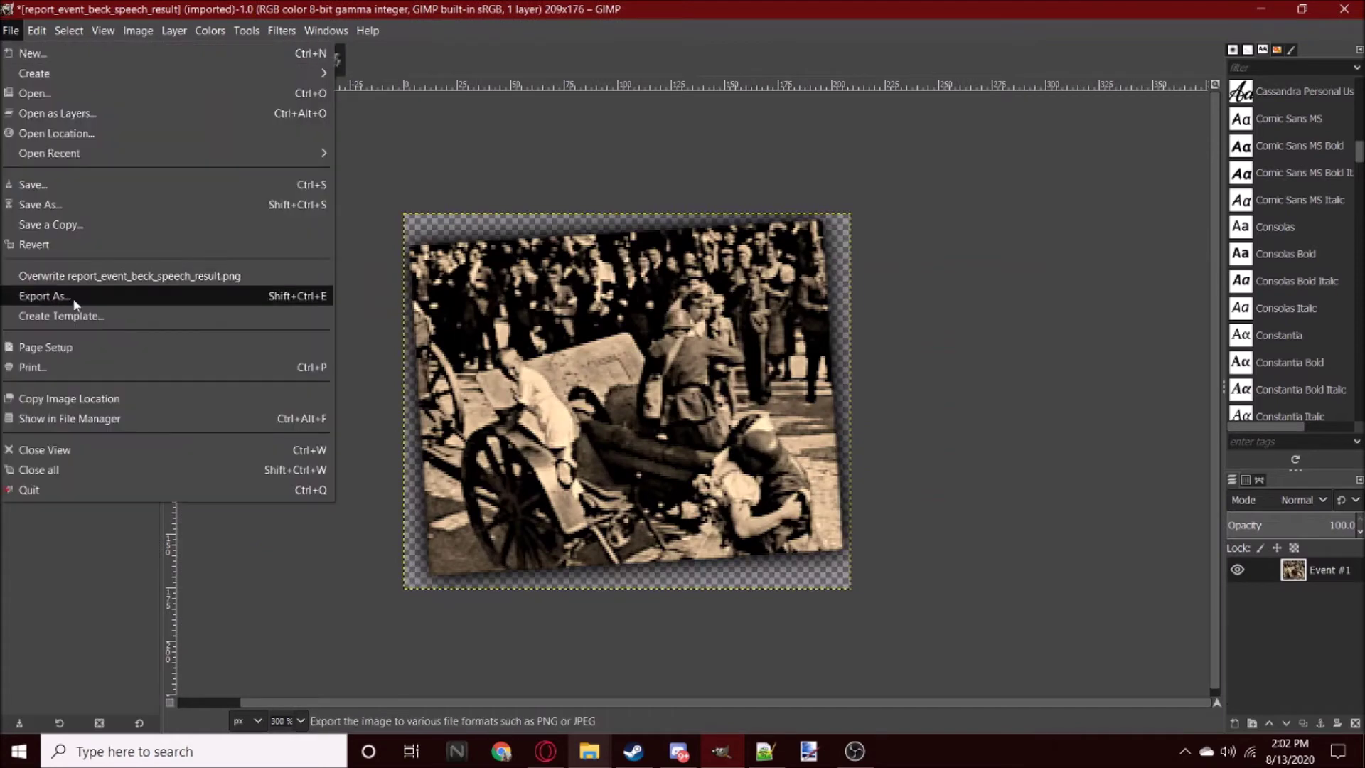
pyautogui.click(128, 298)
pyautogui.click(286, 139)
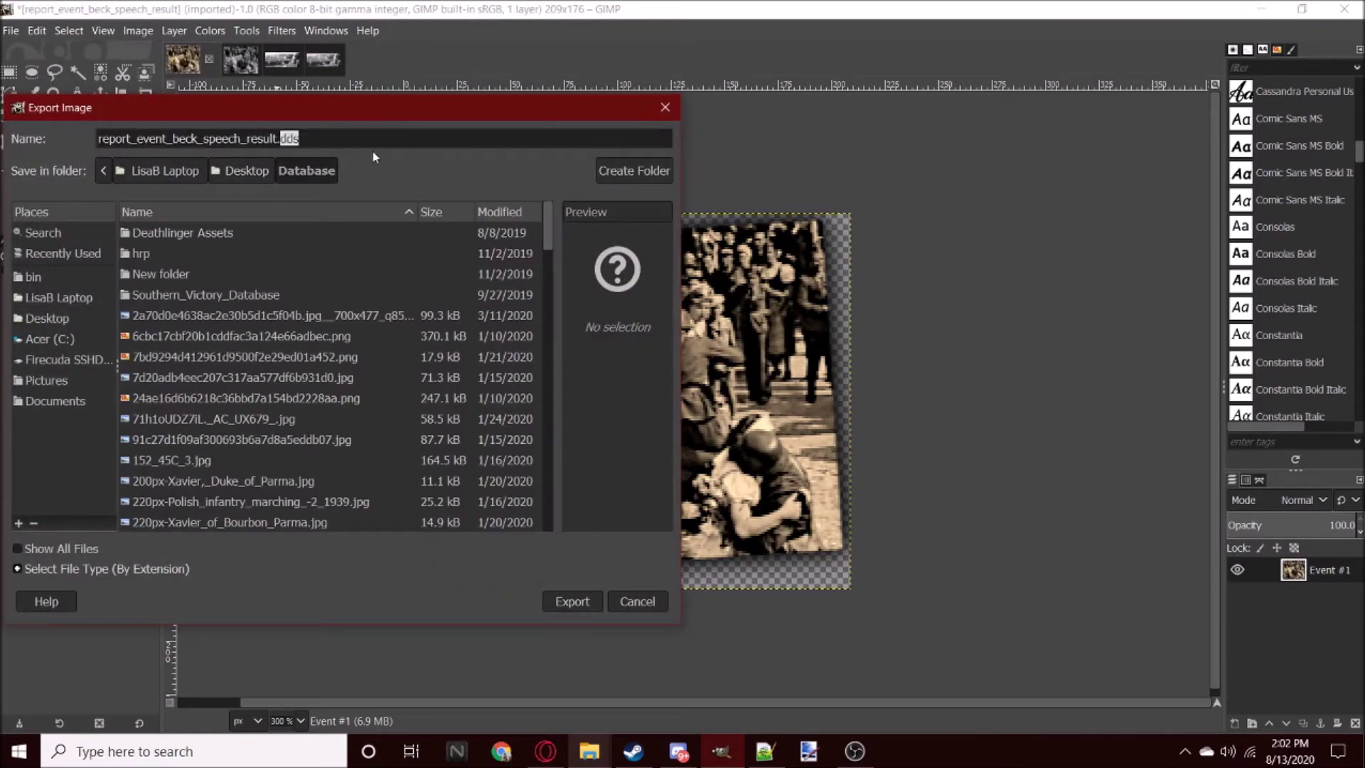
pyautogui.click(242, 170)
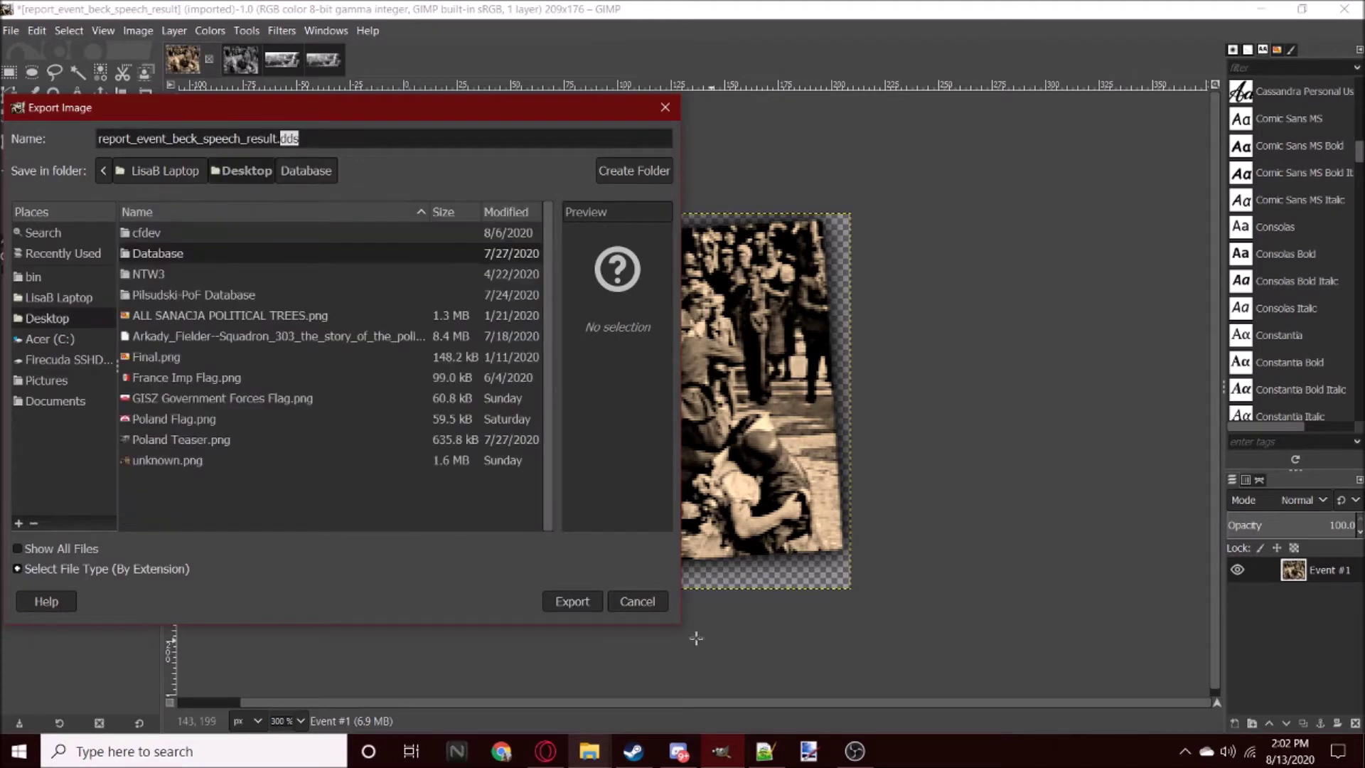
pyautogui.click(573, 601)
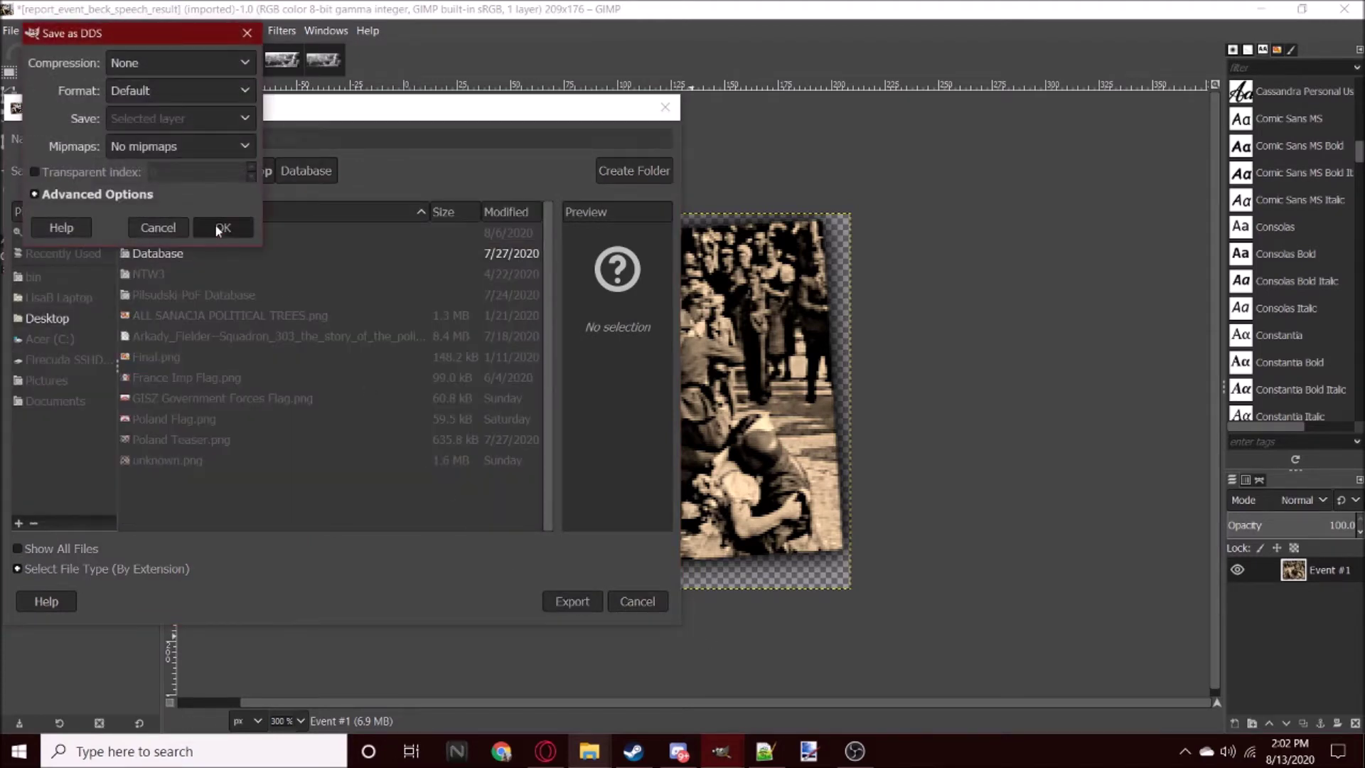
pyautogui.click(219, 227)
# Step: Begin exporting the Gdansk image with a .dds file name, then cancel
pyautogui.click(323, 59)
pyautogui.click(11, 30)
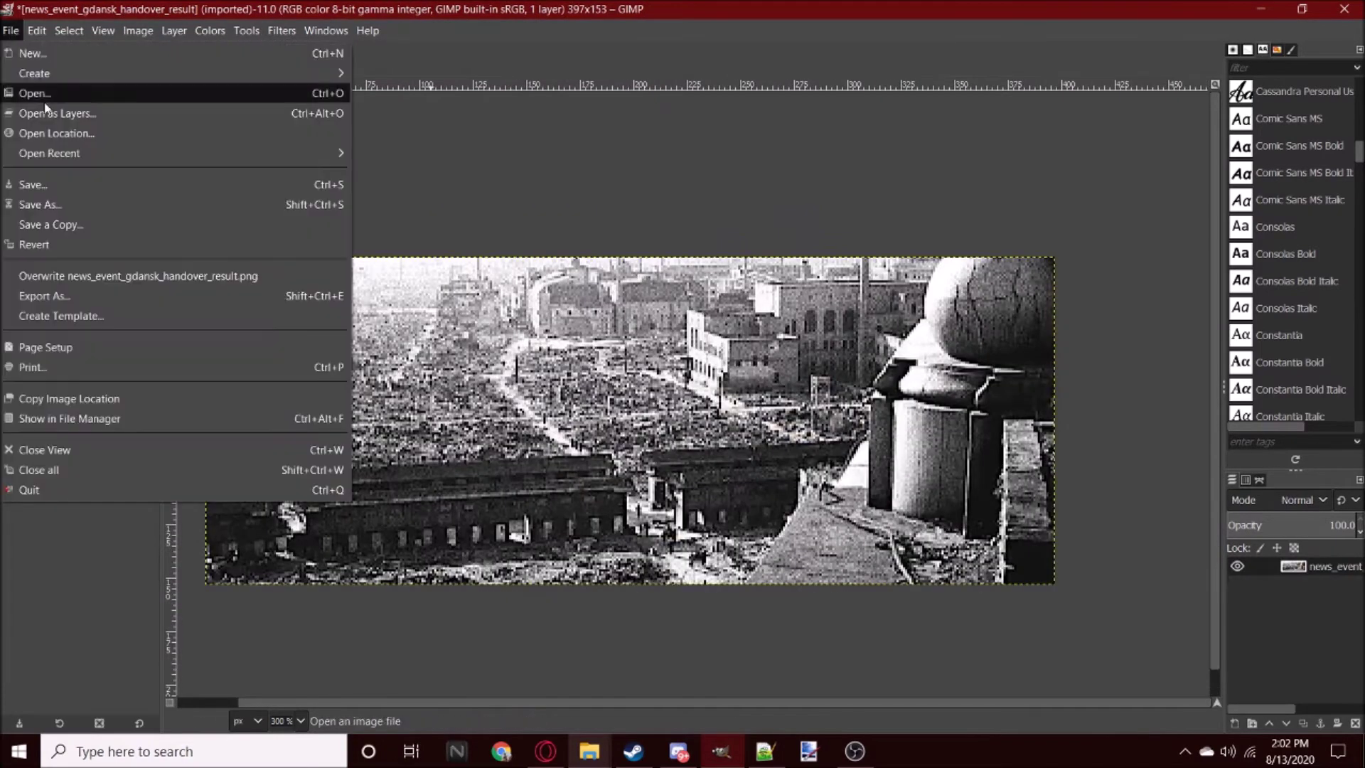
pyautogui.click(96, 297)
pyautogui.click(313, 138)
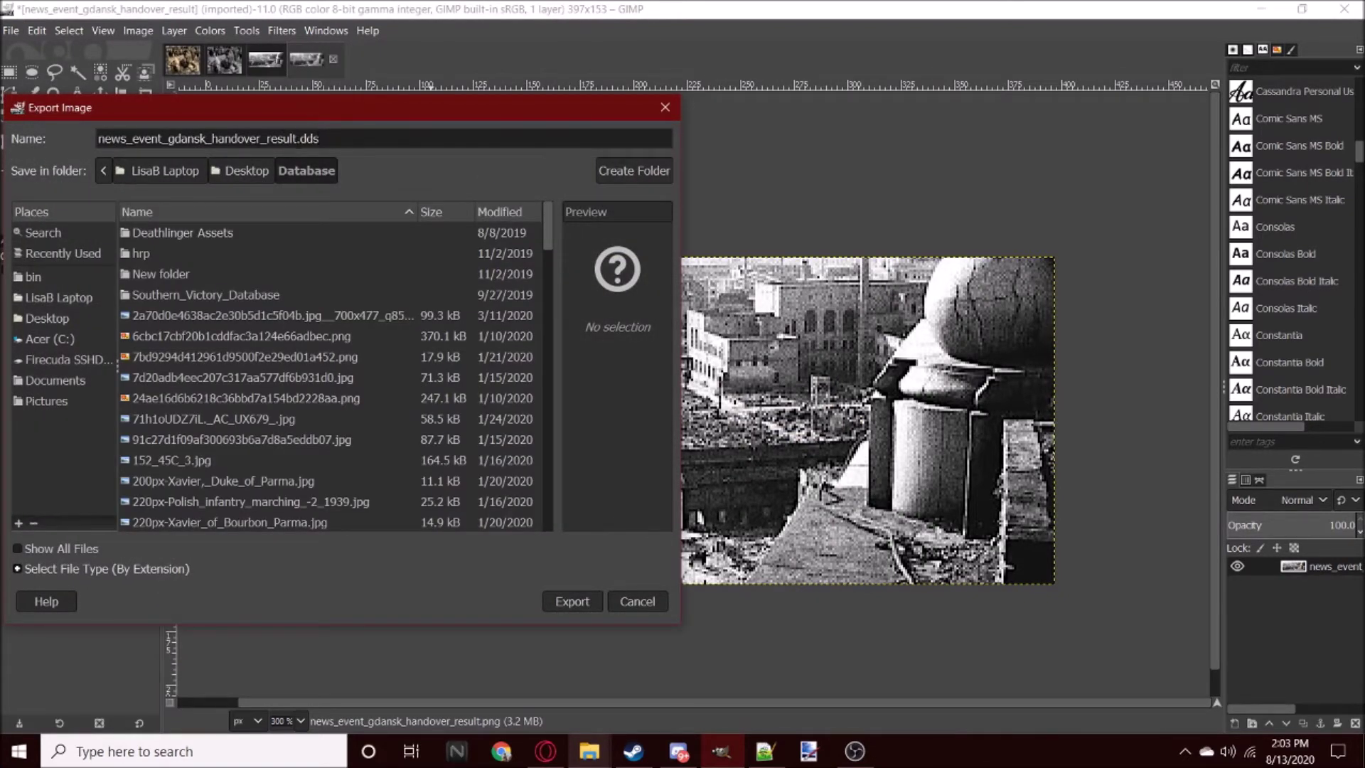
pyautogui.moveTo(297, 138); pyautogui.dragTo(121, 138)
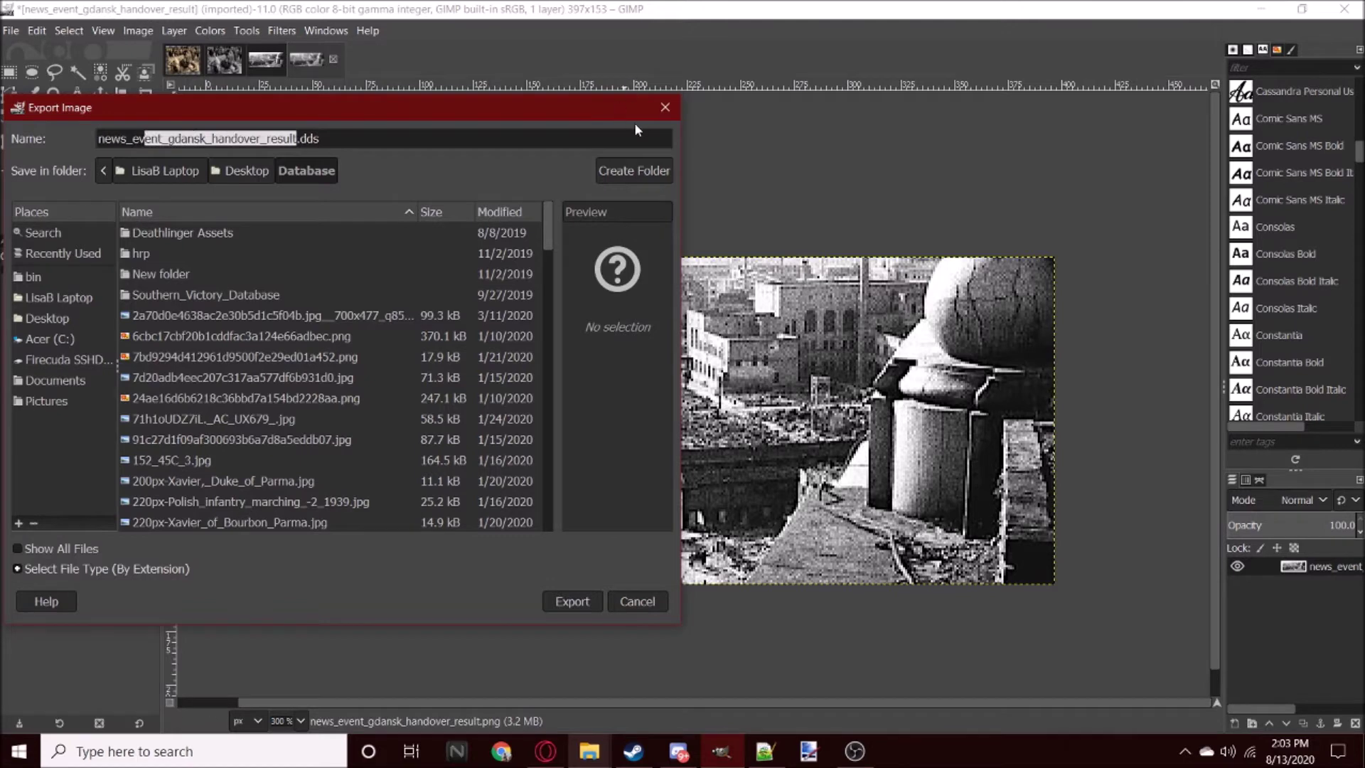
pyautogui.click(664, 108)
# Step: Start exporting the sepia picture under the name report_event_second_vienna_award_hungary.dds
pyautogui.click(183, 60)
pyautogui.click(11, 30)
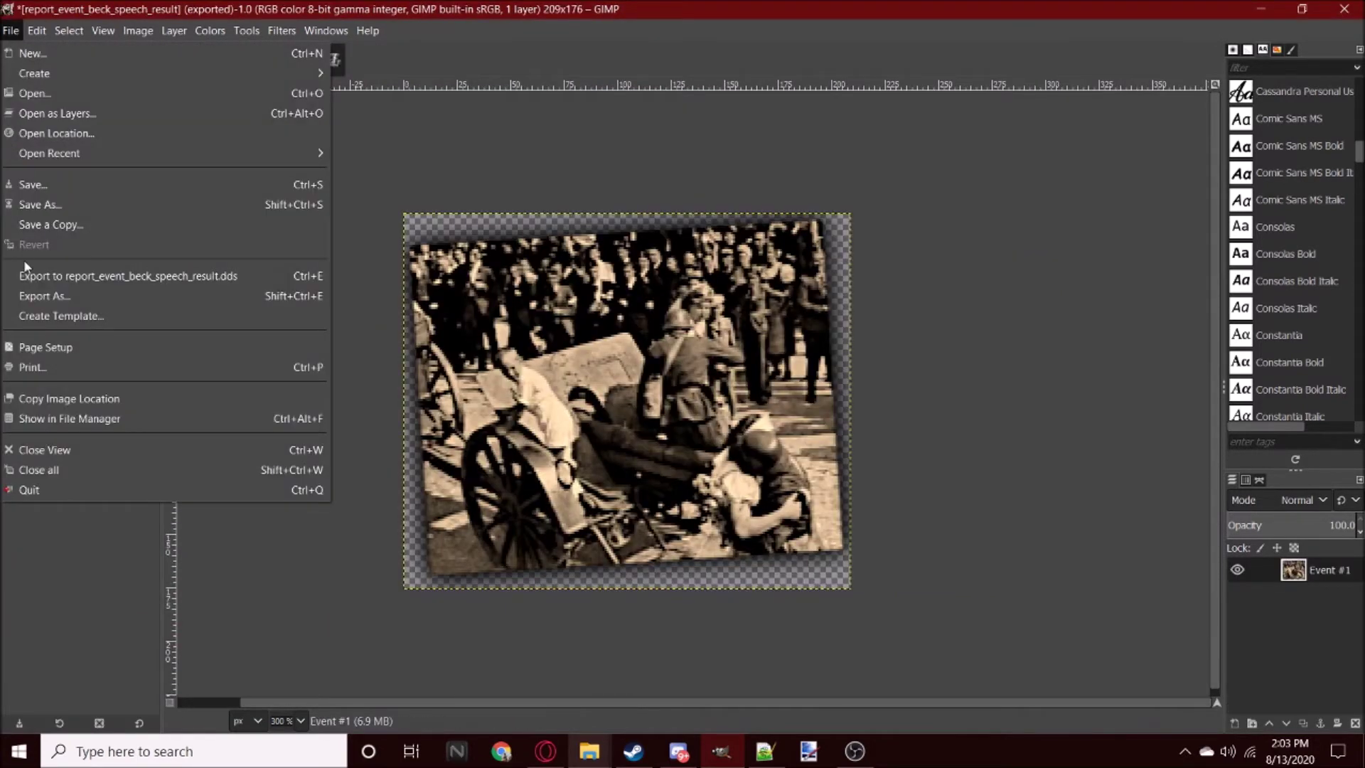
pyautogui.click(37, 295)
pyautogui.write('report_event_.dds')
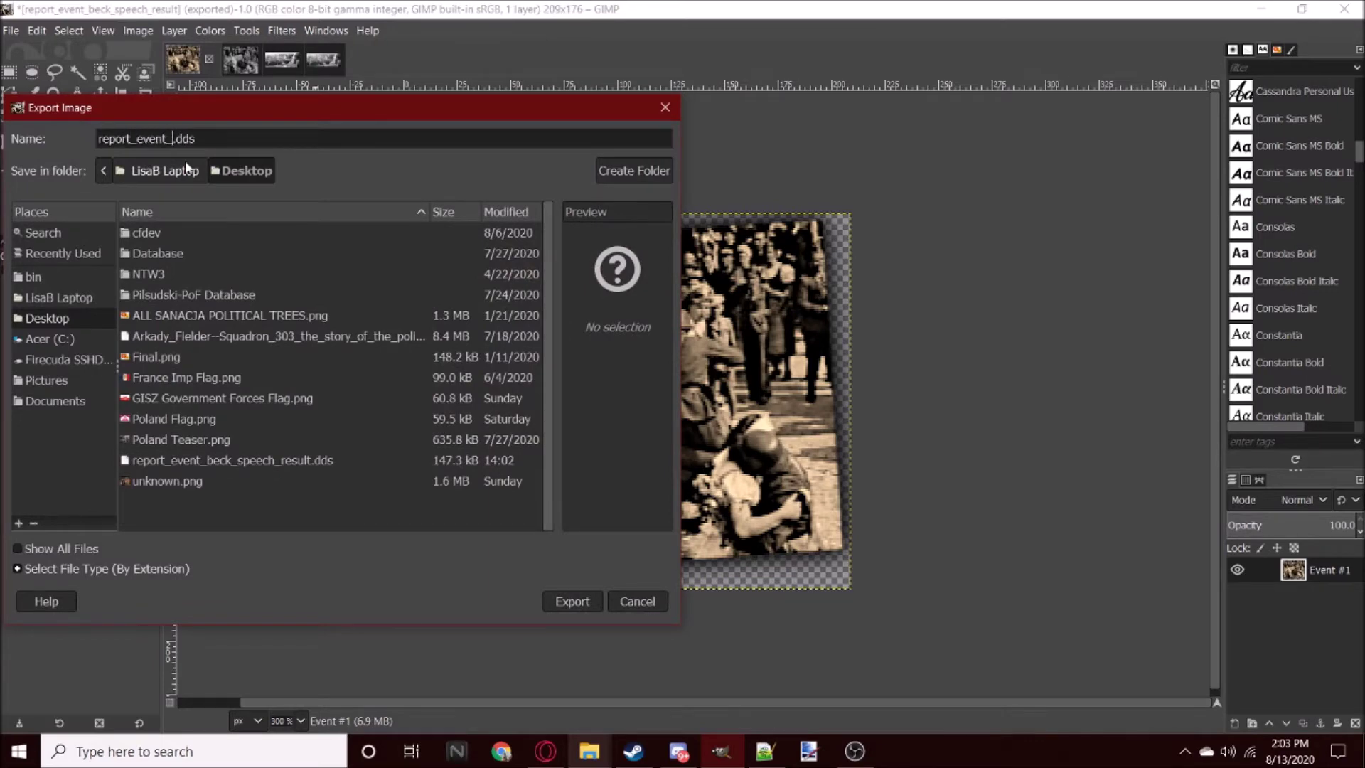
pyautogui.write('econd_vienna_w')
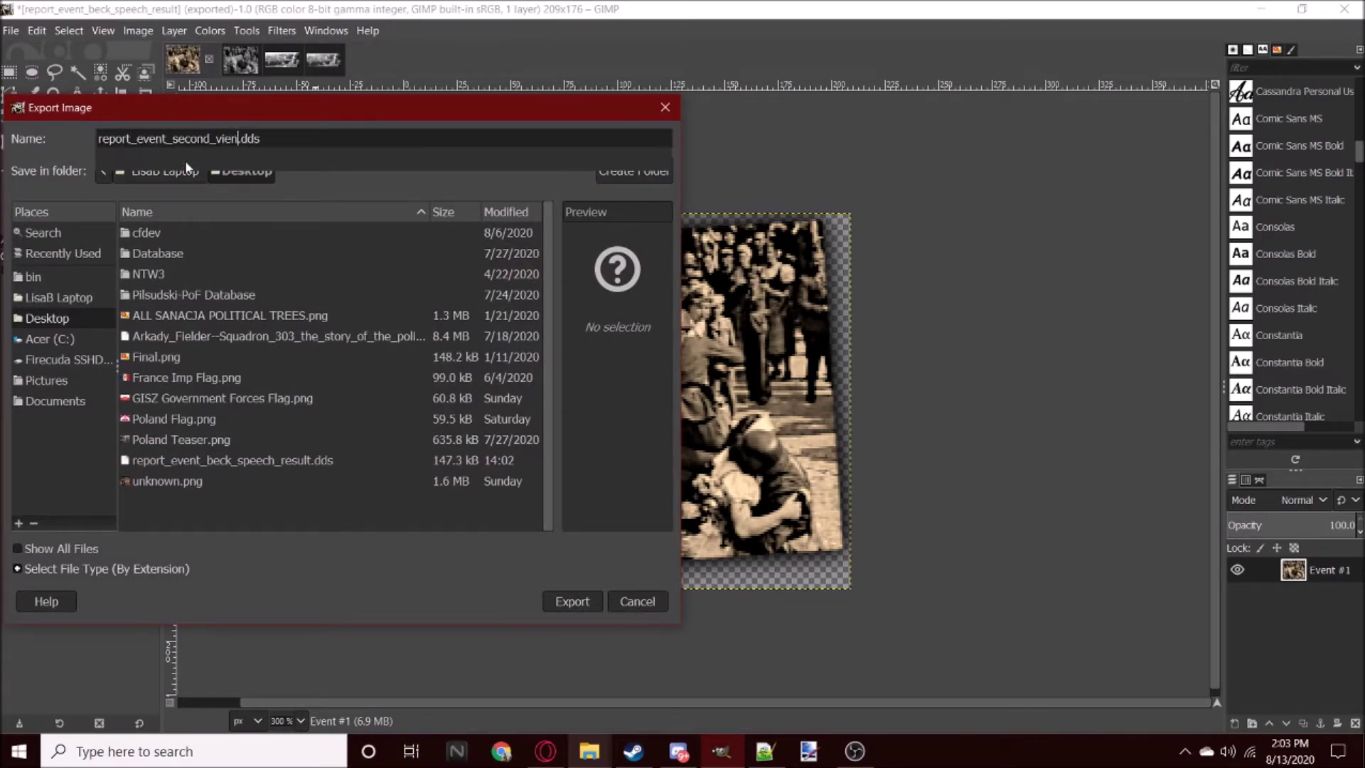
pyautogui.press('BackSpace')
pyautogui.write('a_award_hungary')
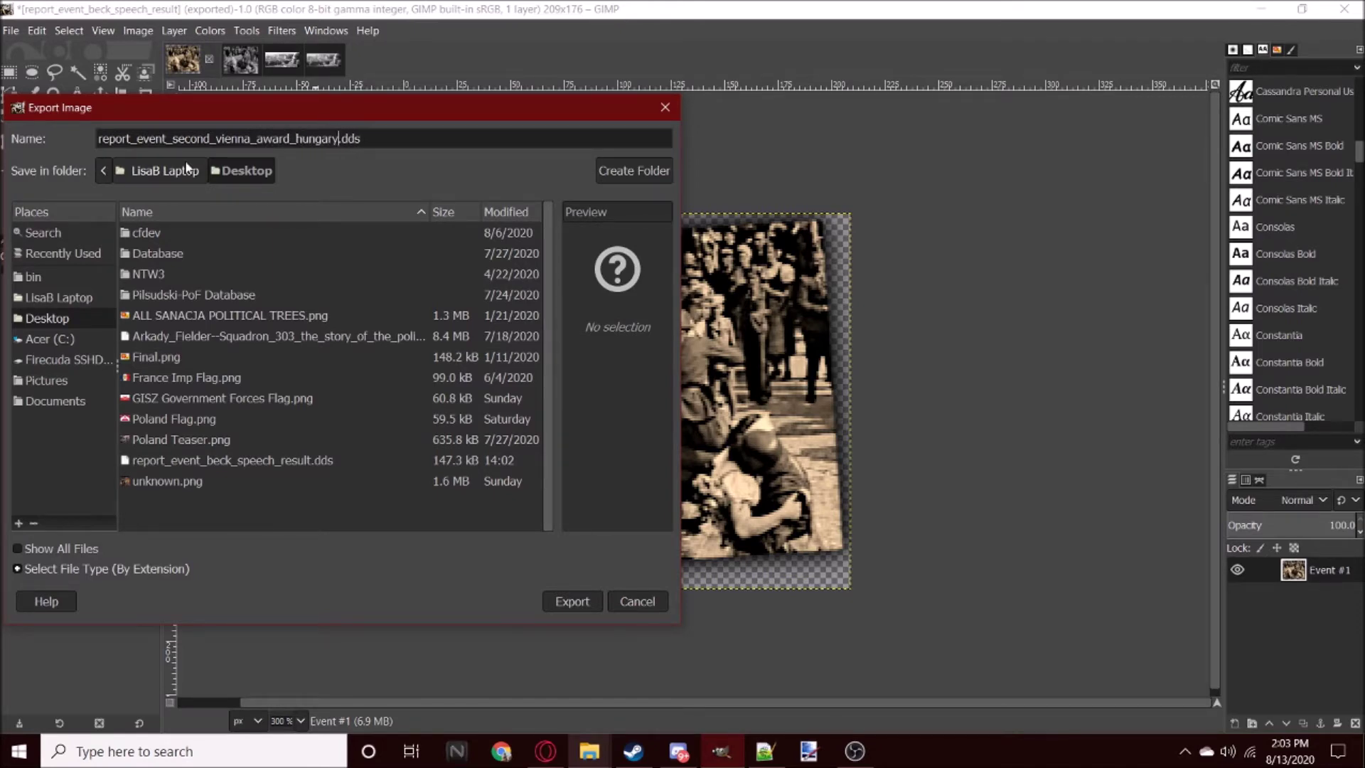
# Step: Confirm the DDS options to save the Vienna award picture
pyautogui.press('Return')
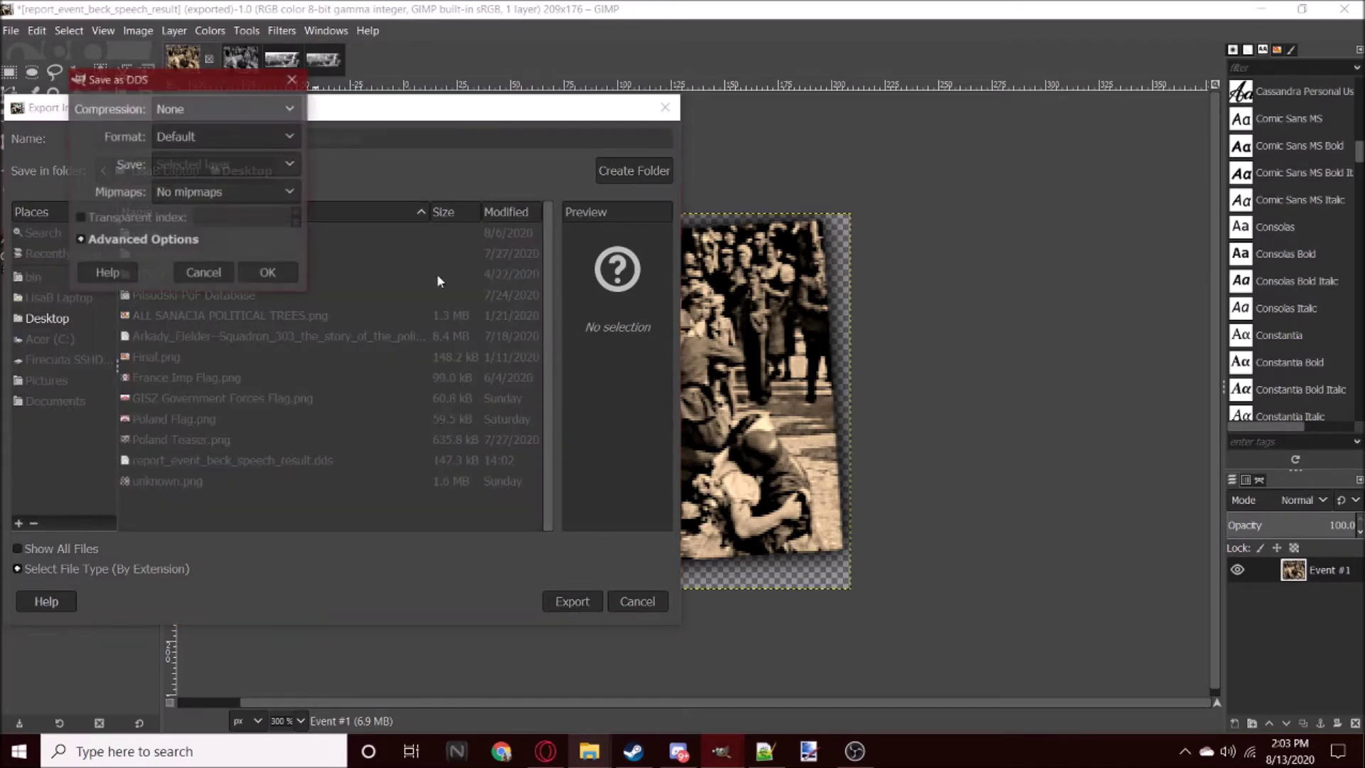
pyautogui.click(271, 266)
pyautogui.click(306, 59)
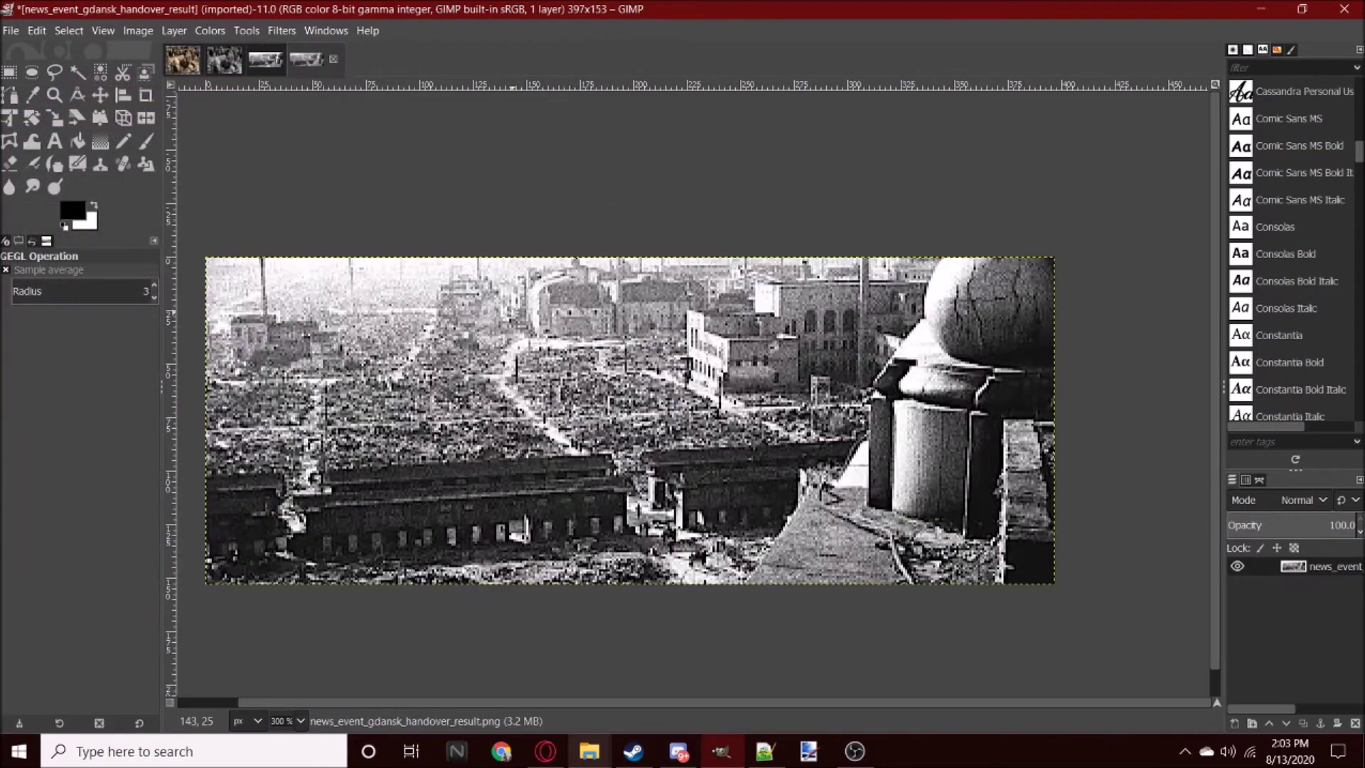
# Step: Export the Gdansk image to the Desktop as news_event_fall_of_tokyo_america.dds
pyautogui.hotkey('ctrl', 'shift', 'e')
pyautogui.write('ne')
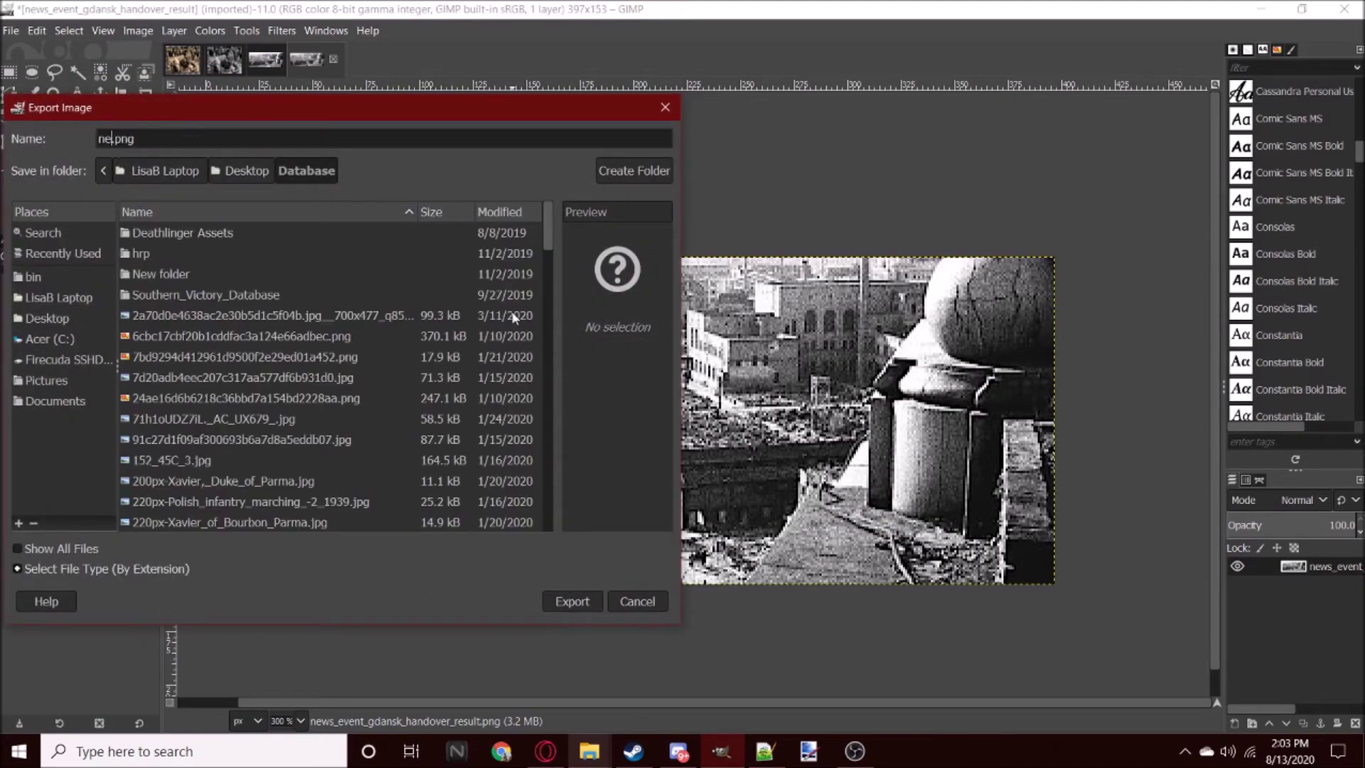
pyautogui.write('_event_')
pyautogui.write('fall_of_')
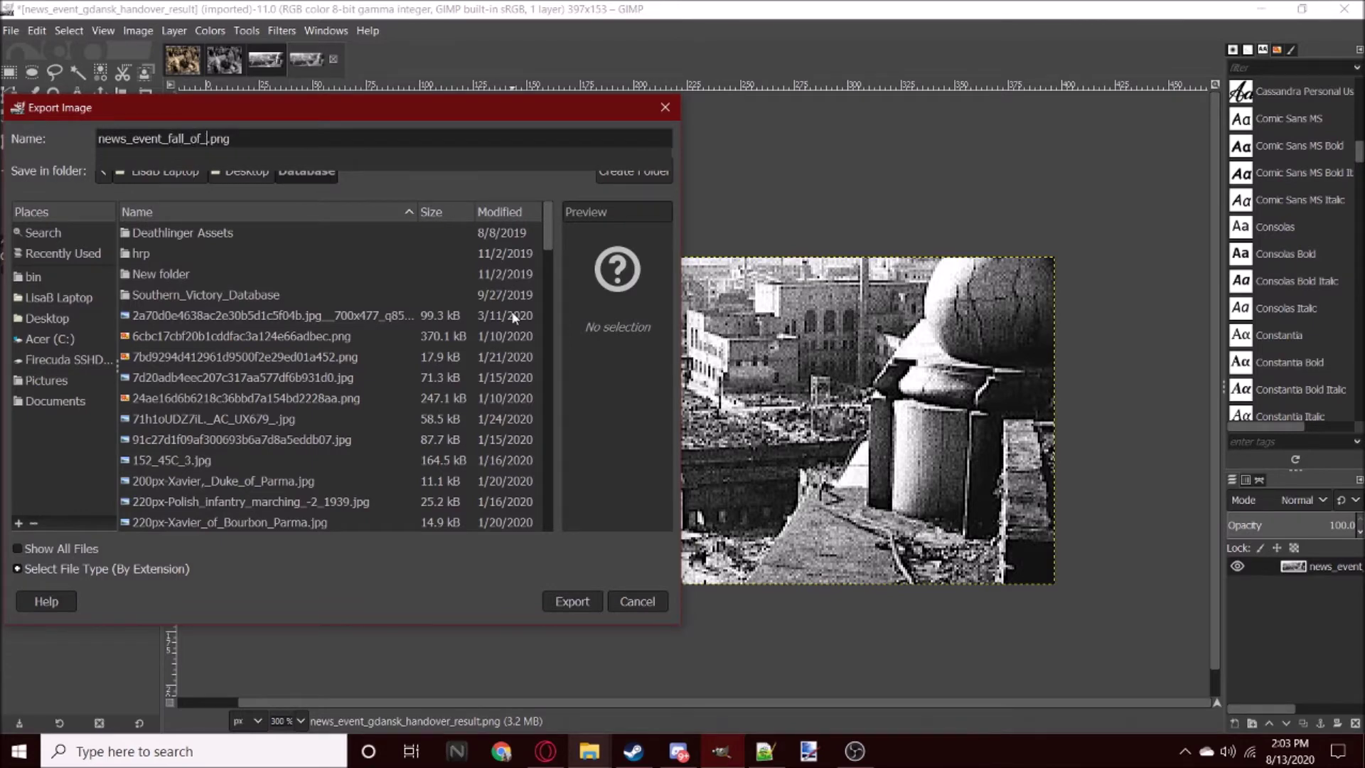
pyautogui.write('okyo_america')
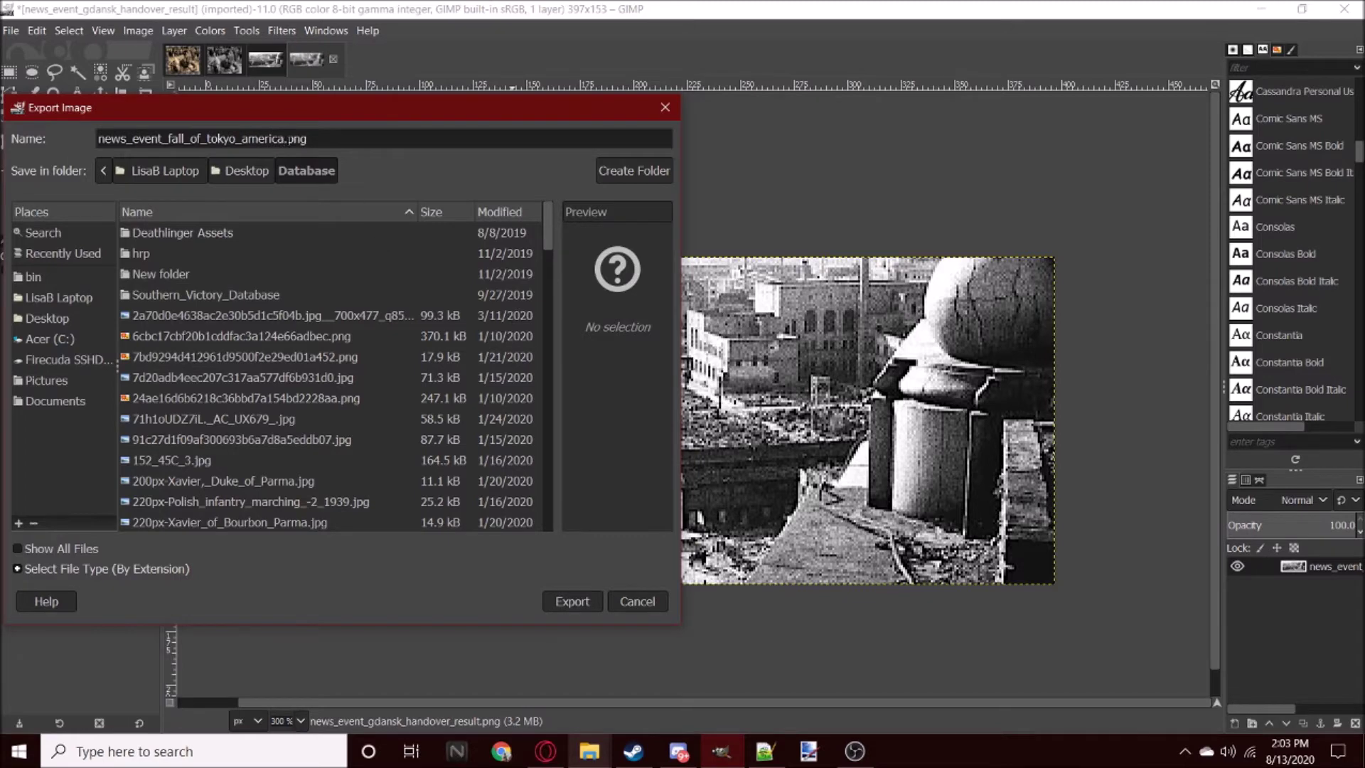
pyautogui.click(251, 170)
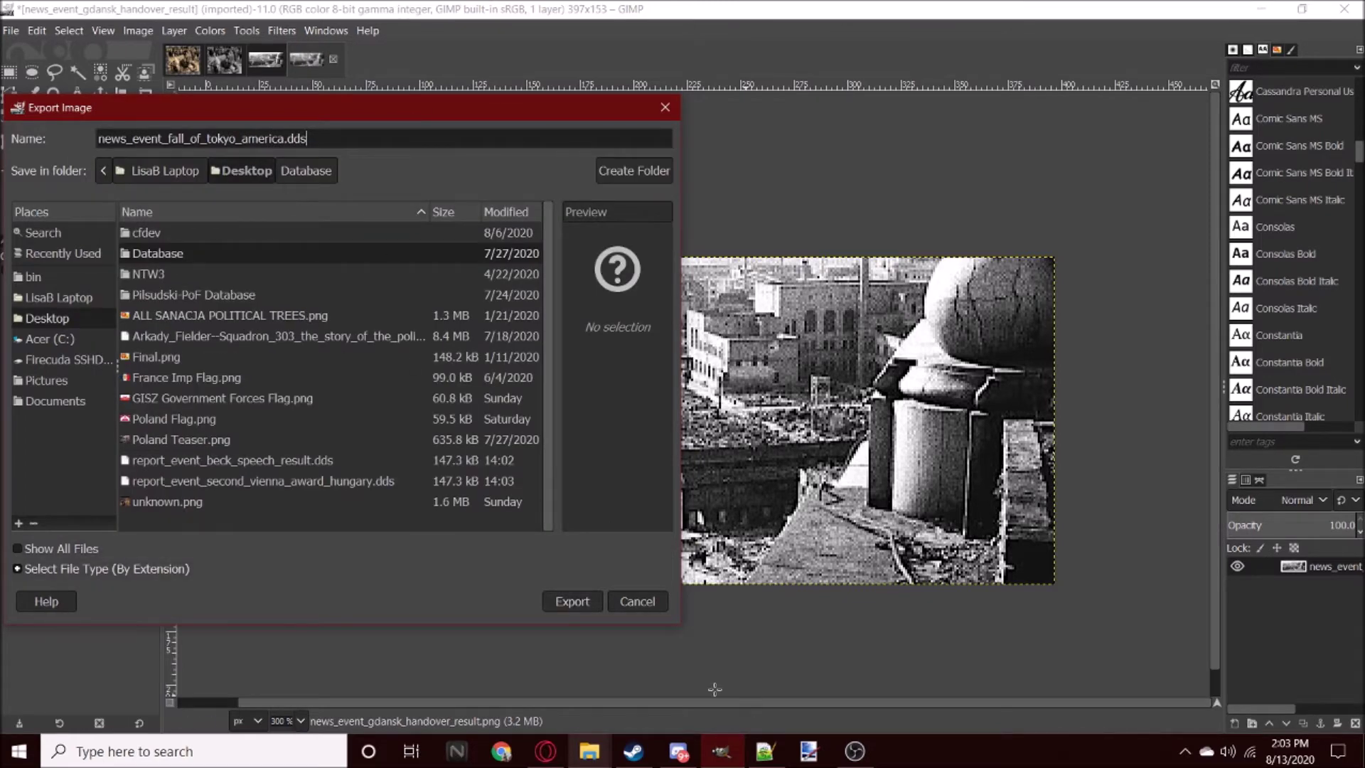
pyautogui.click(567, 599)
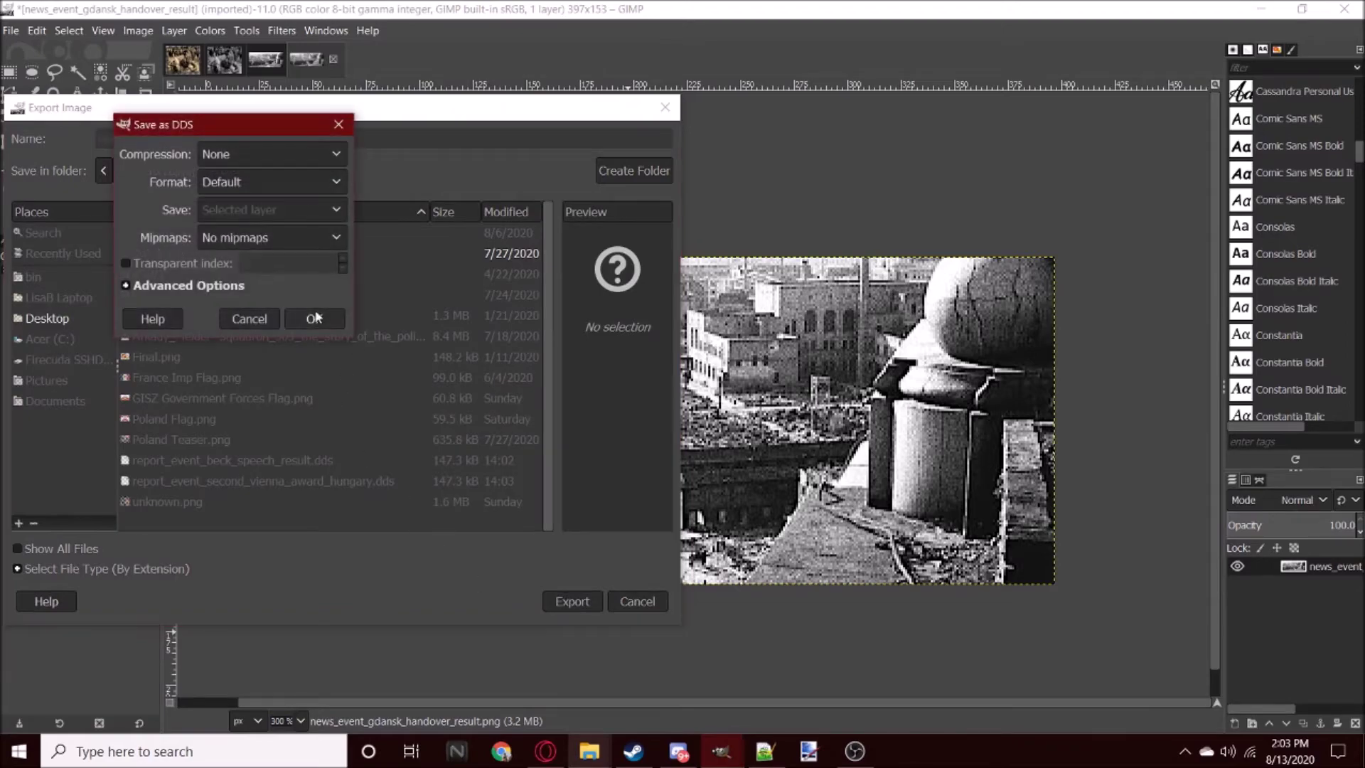
pyautogui.click(315, 317)
pyautogui.click(1255, 6)
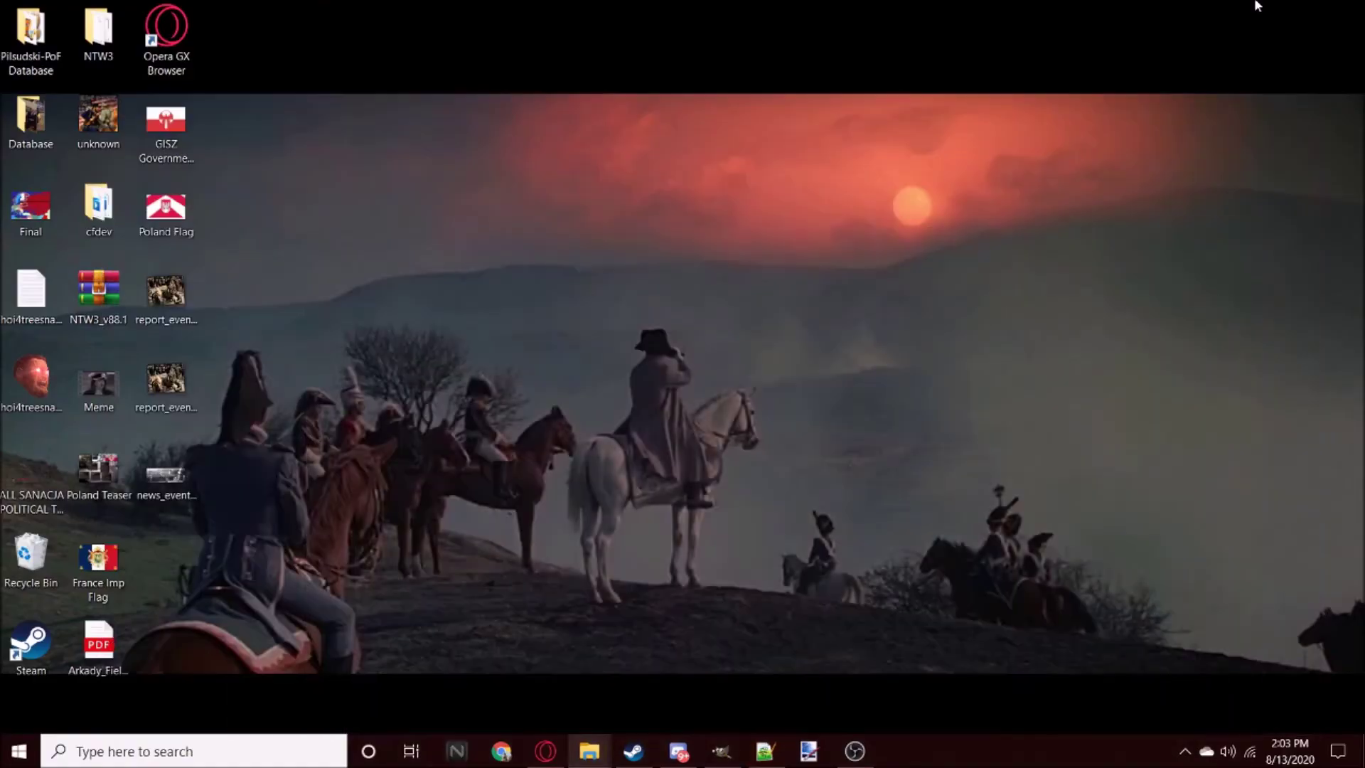
# Step: Move the two DDS pictures from the desktop into the mod's gfx/event_pictures folder
pyautogui.moveTo(589, 751)
pyautogui.click(522, 674)
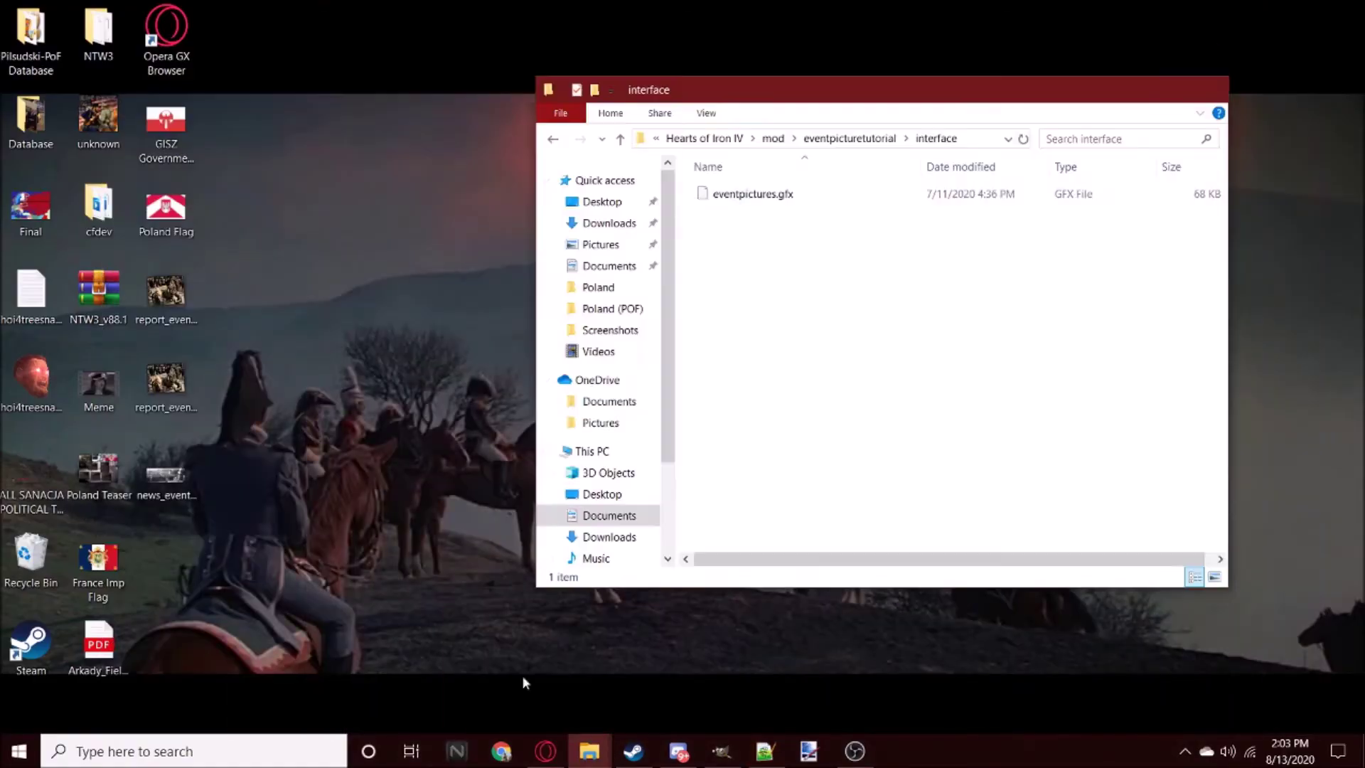
pyautogui.click(827, 137)
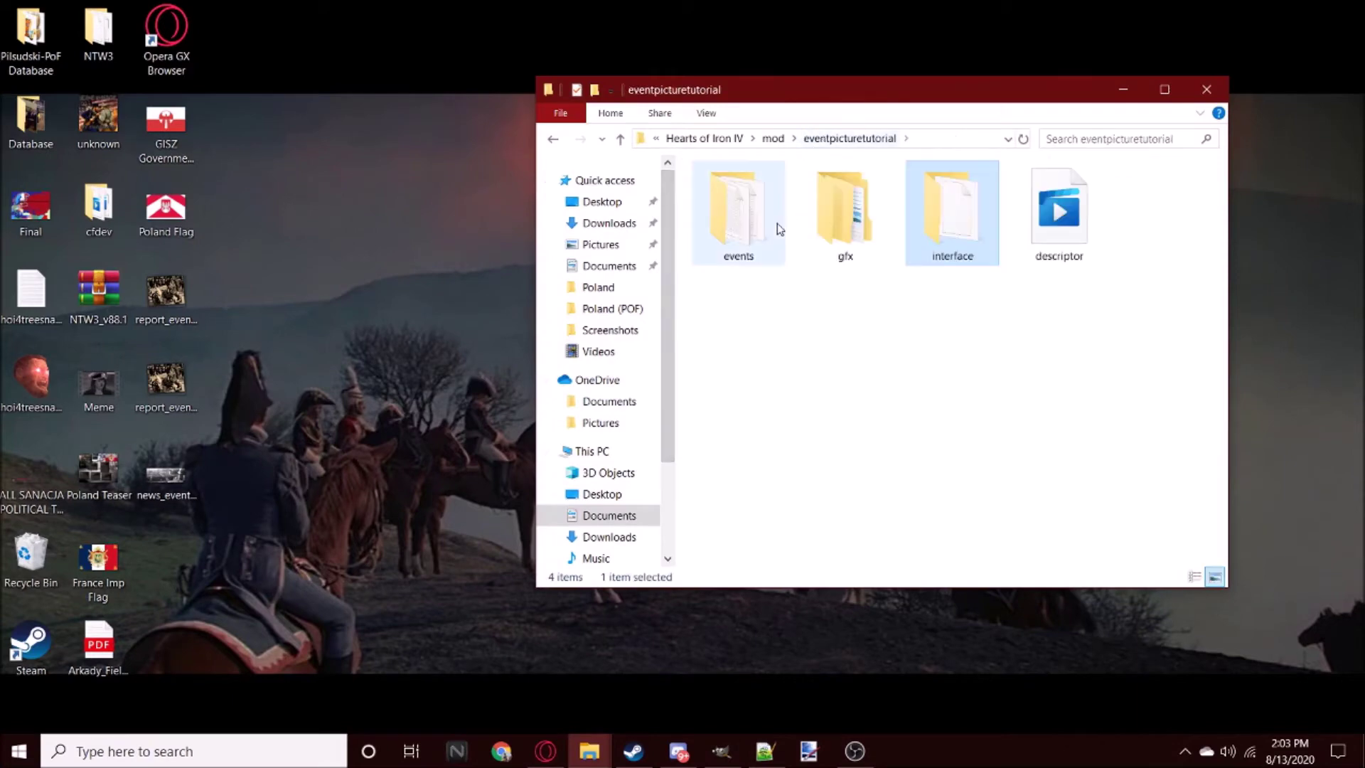
pyautogui.doubleClick(846, 213)
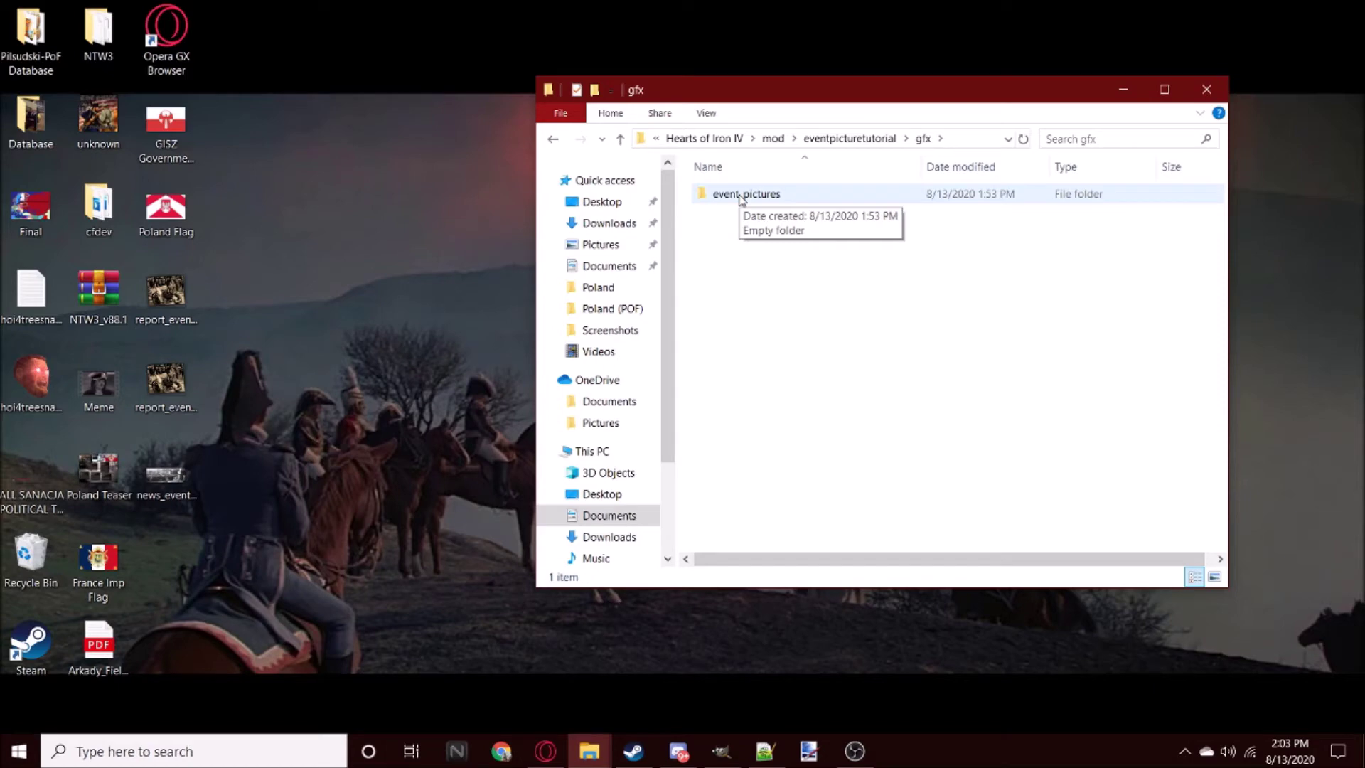
pyautogui.doubleClick(742, 196)
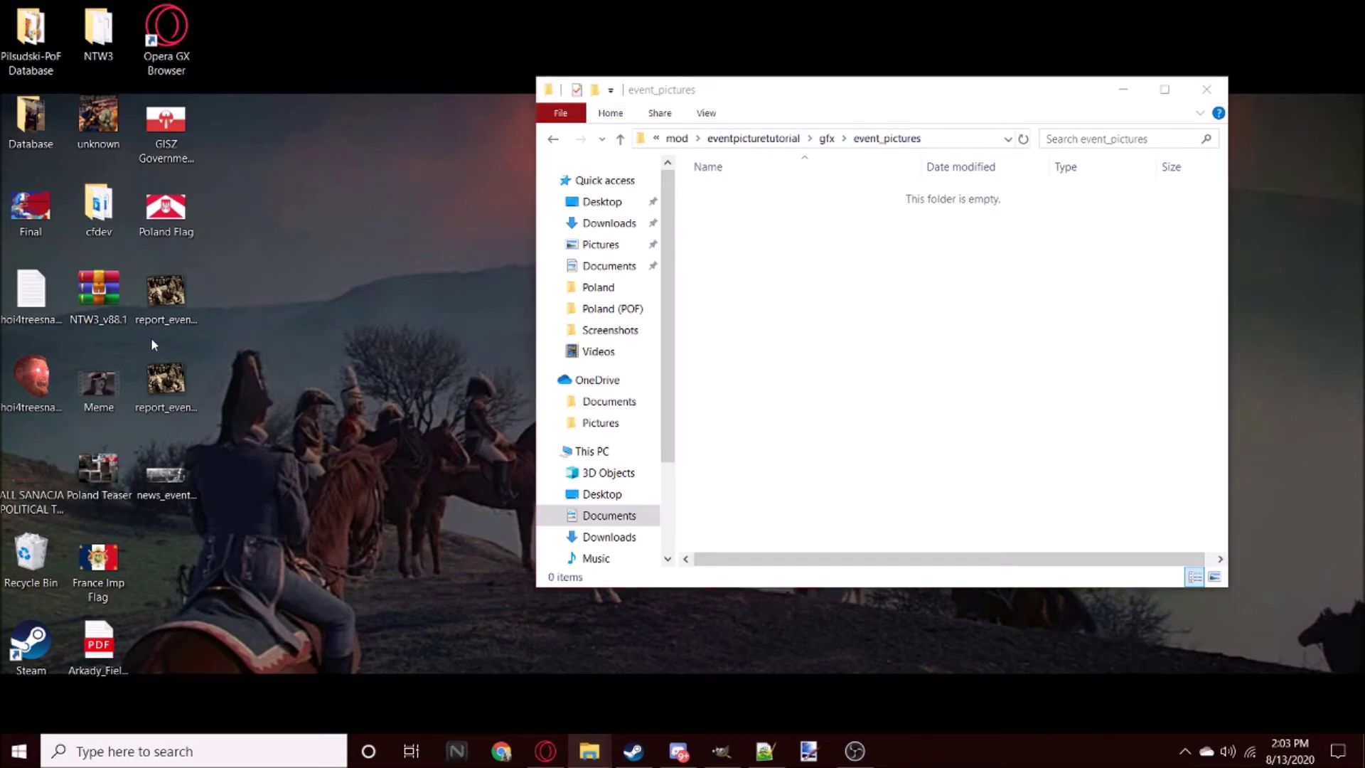
pyautogui.click(167, 373)
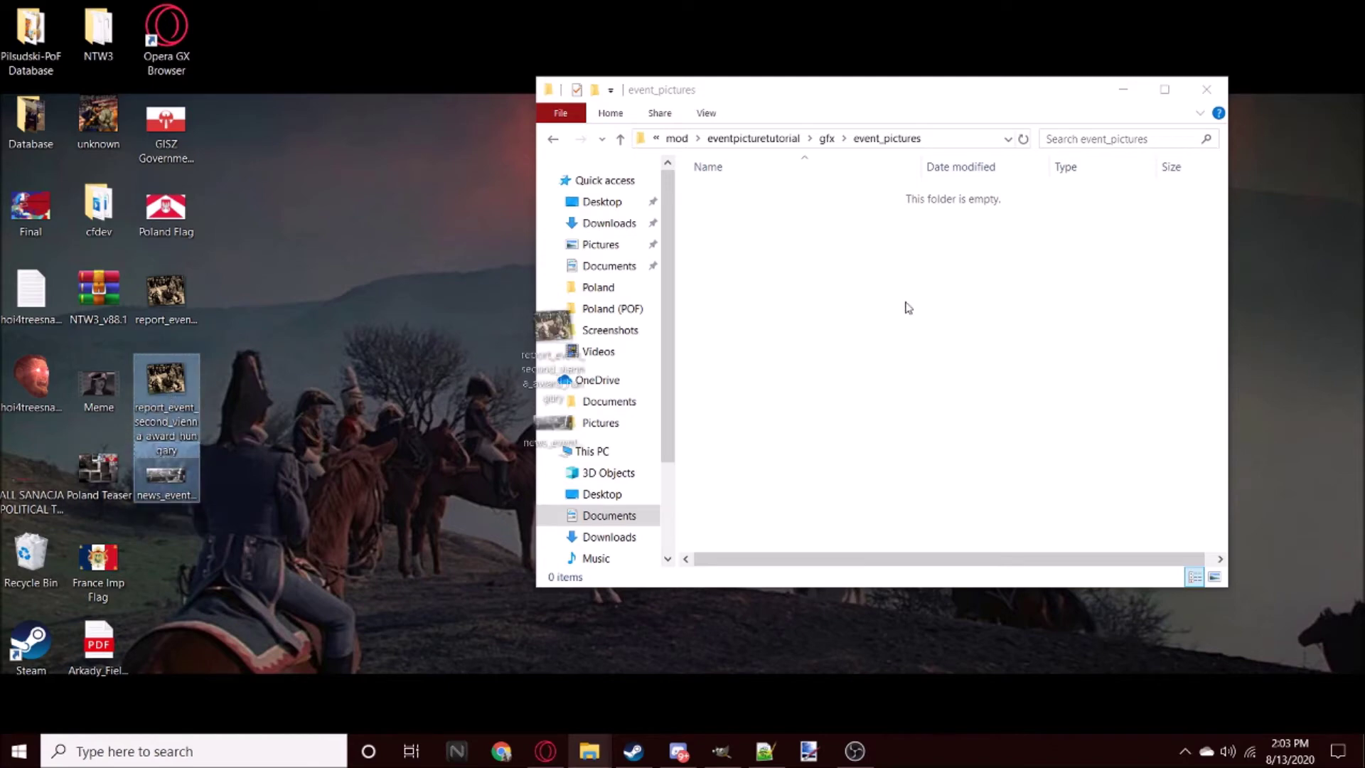
pyautogui.moveTo(166, 374); pyautogui.dragTo(915, 307)
pyautogui.click(897, 409)
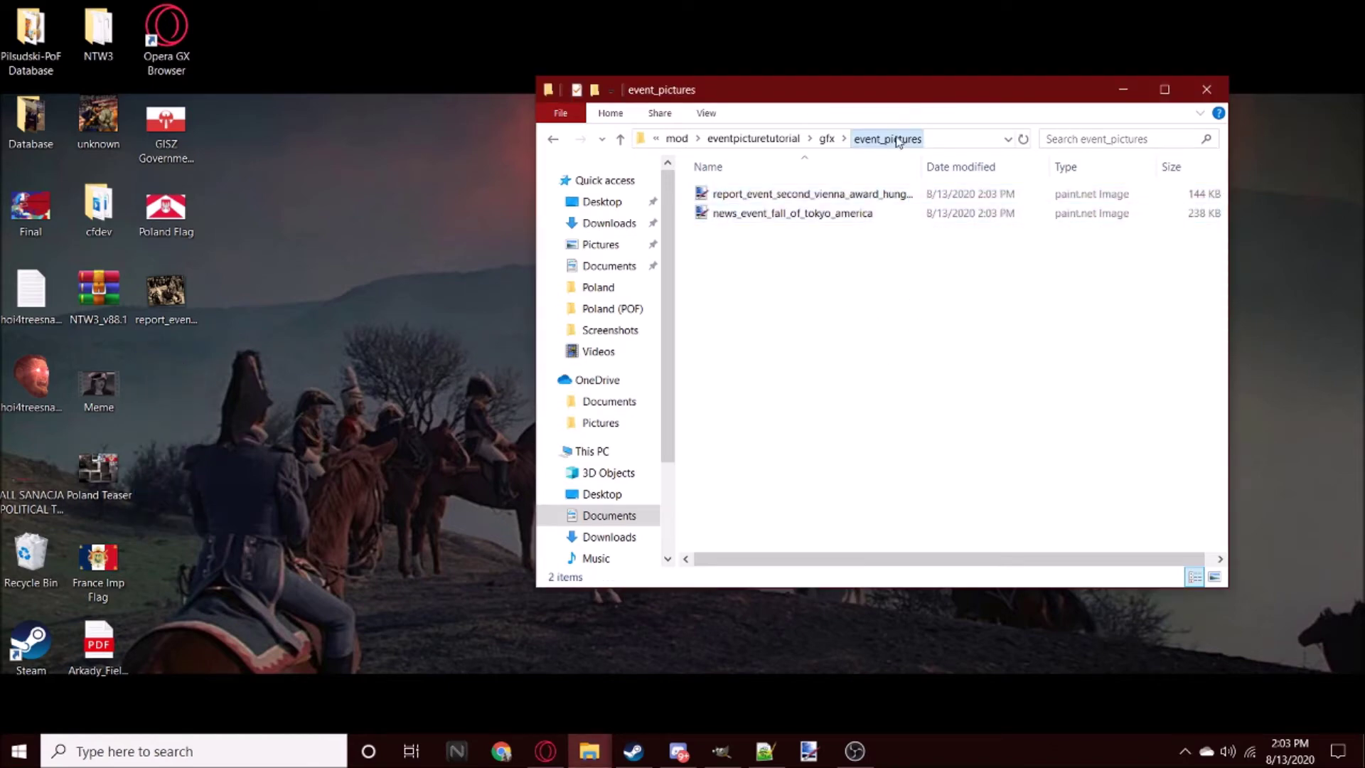
# Step: Show event_pictures as large thumbnails, then open the mod's interface folder
pyautogui.hotkey('ctrl', 'shift', '2')
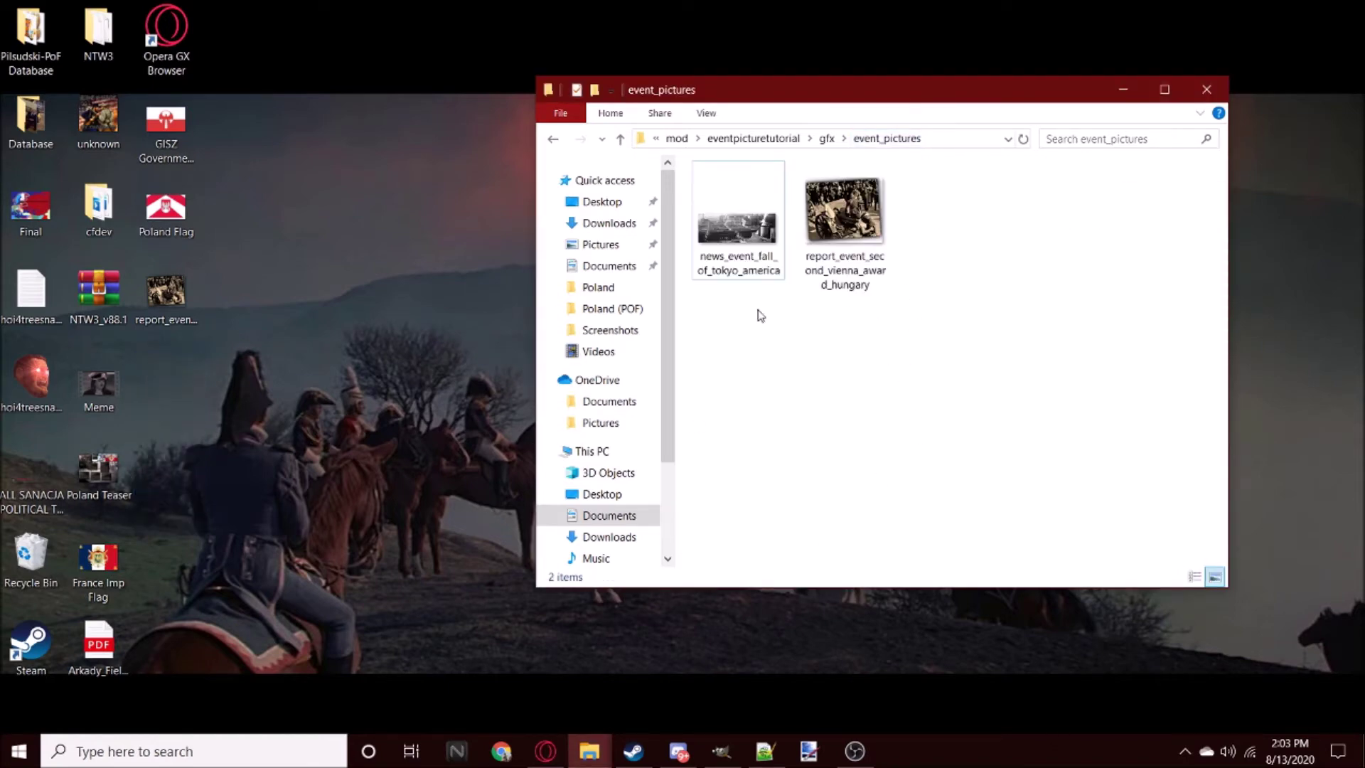
pyautogui.hotkey('alt', 'Up')
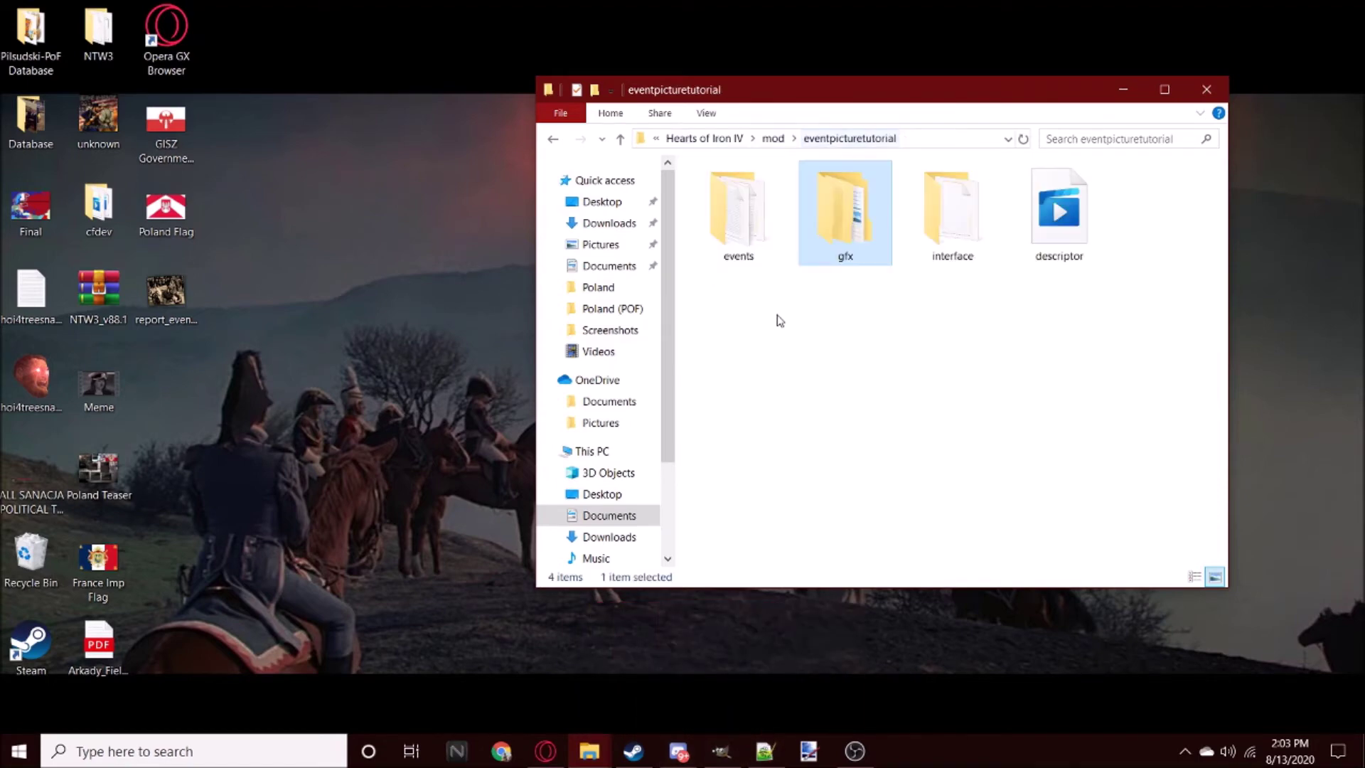
pyautogui.doubleClick(994, 208)
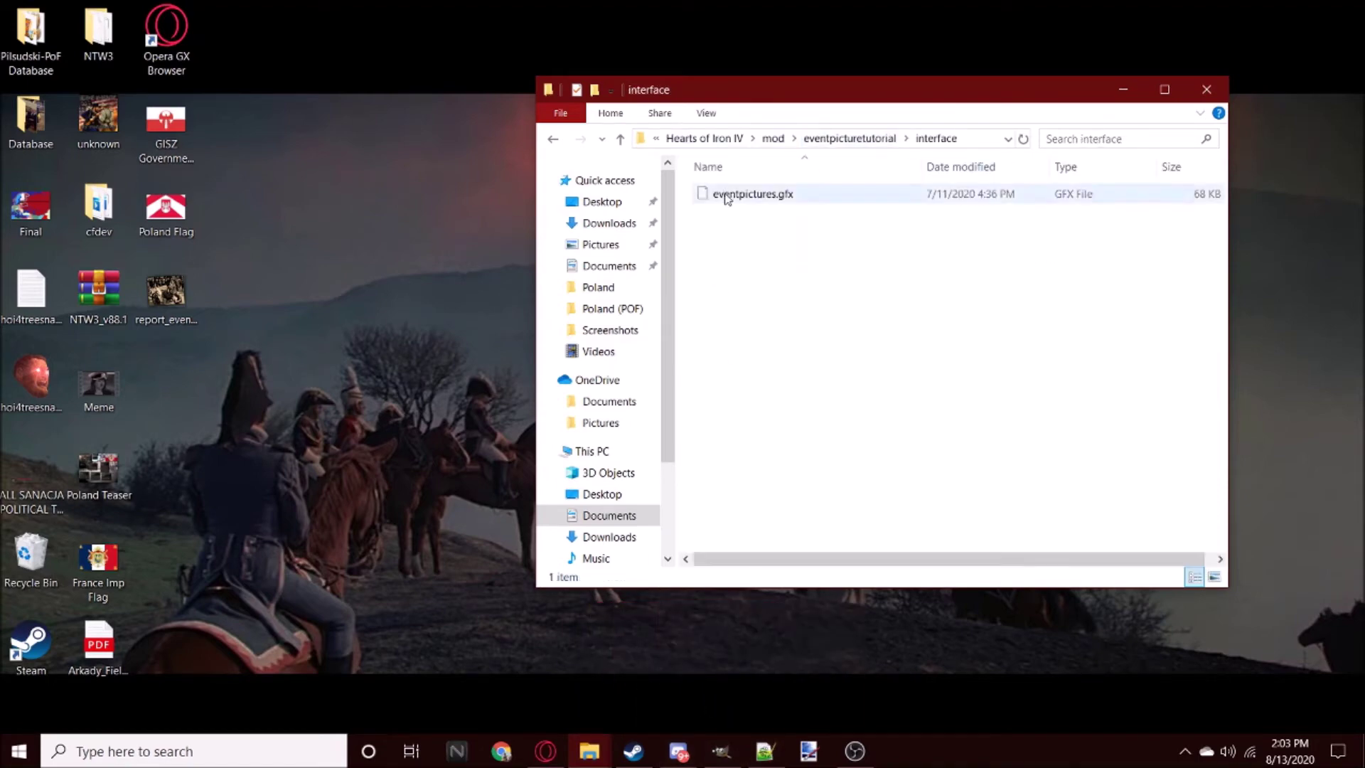
pyautogui.click(765, 751)
# Step: Open eventpictures.gfx in Notepad++ and browse Explorer to the mod's gfx/event_pictures folder
pyautogui.click(517, 675)
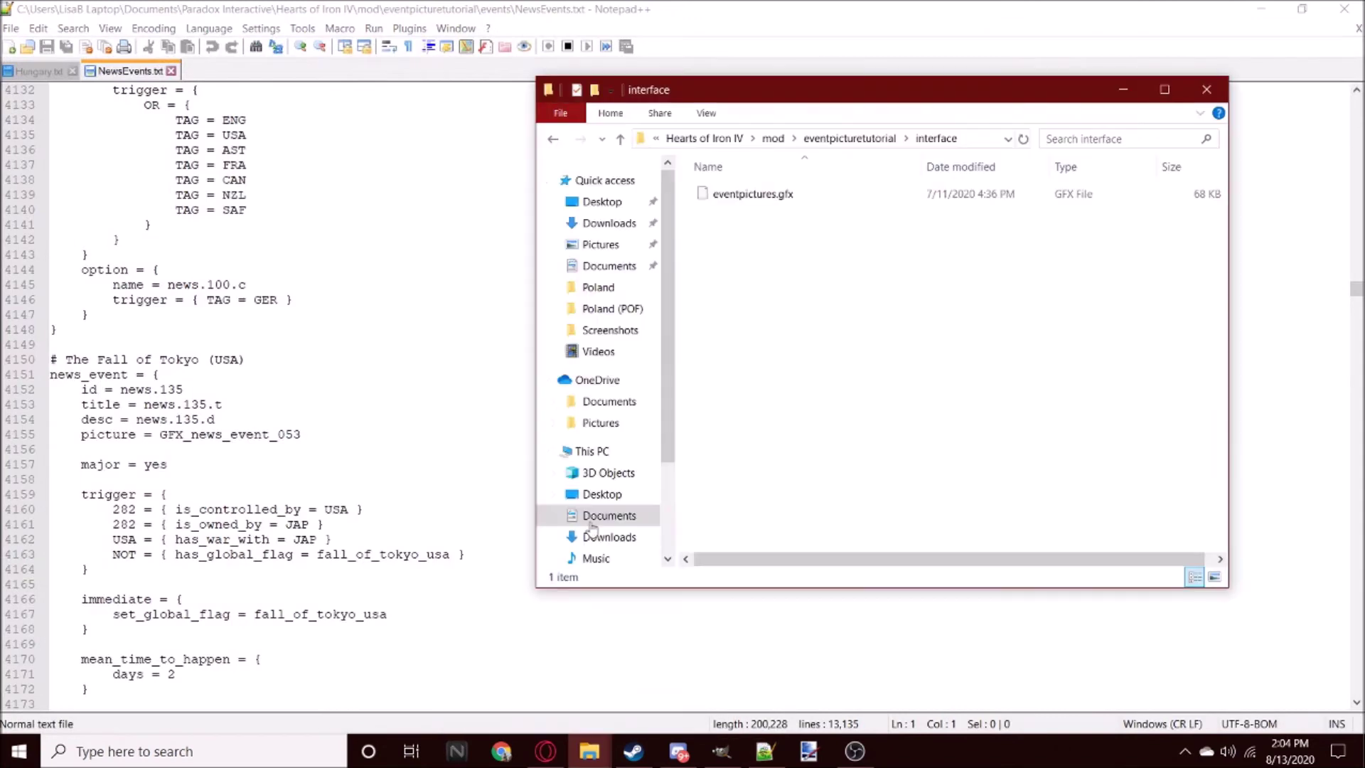
pyautogui.doubleClick(740, 197)
pyautogui.moveTo(589, 752)
pyautogui.click(634, 752)
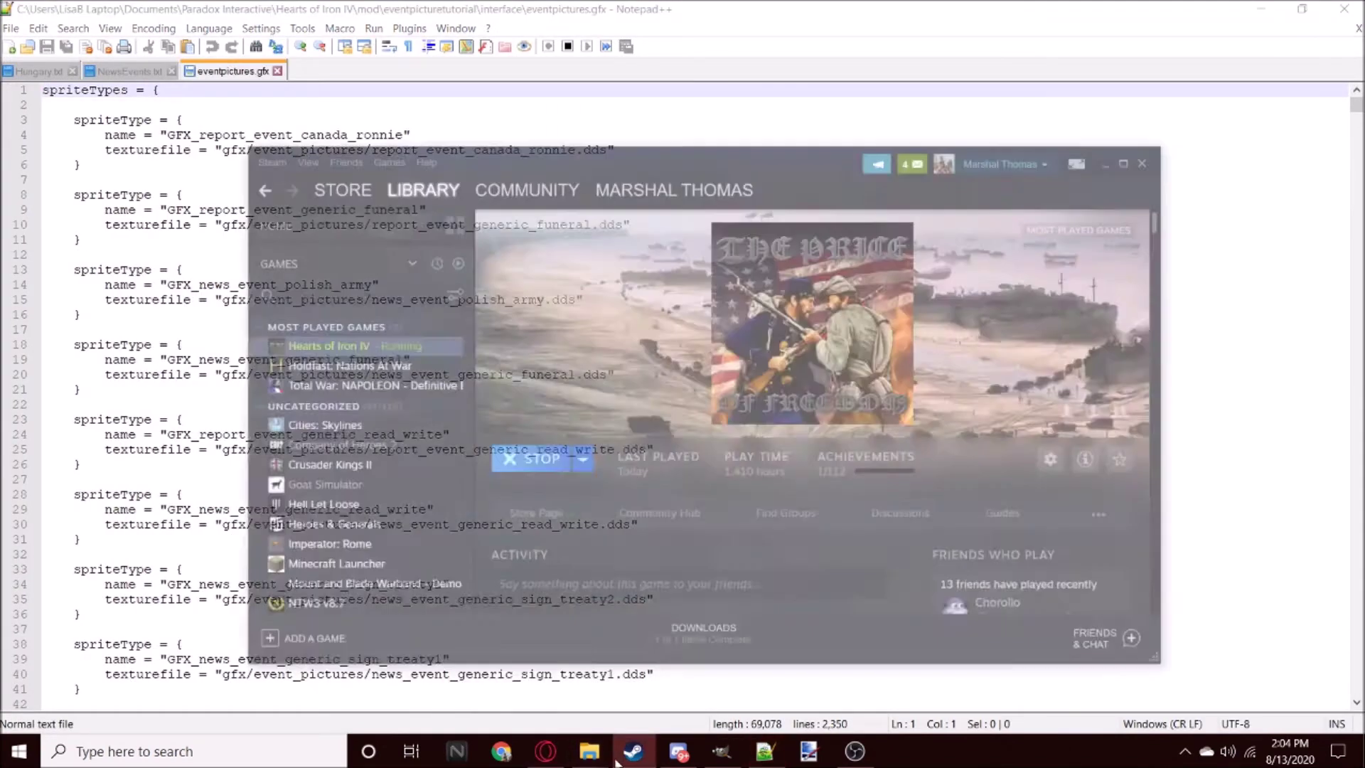
pyautogui.click(1135, 116)
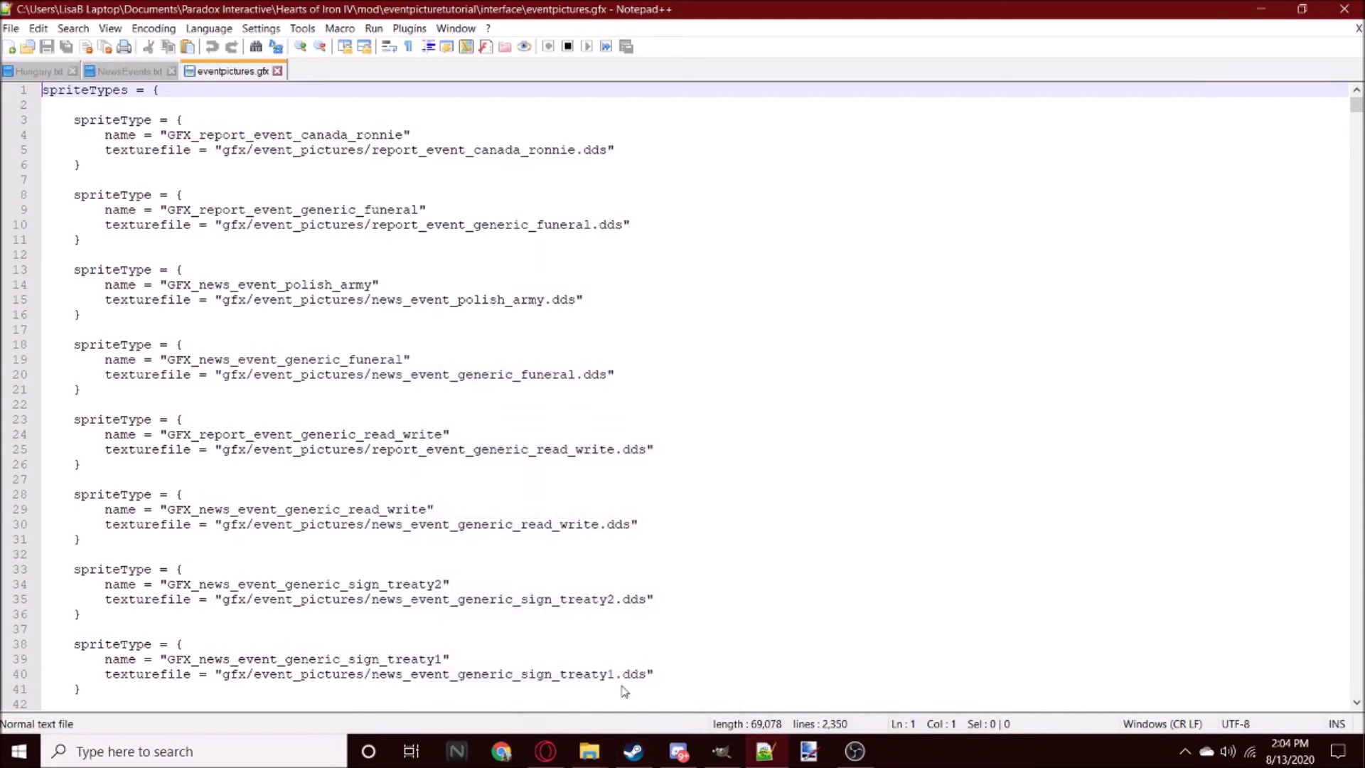
pyautogui.click(517, 675)
pyautogui.click(850, 138)
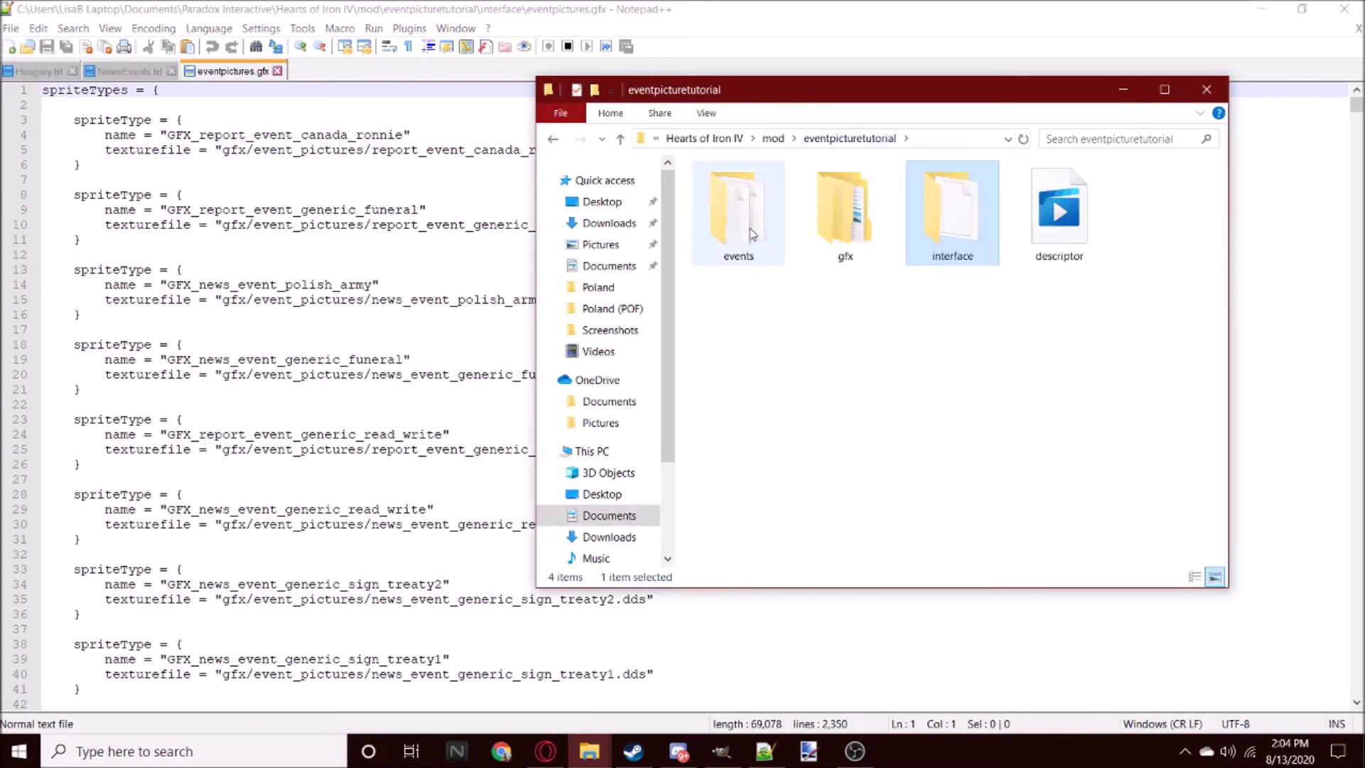
pyautogui.doubleClick(842, 213)
pyautogui.doubleClick(725, 193)
# Step: Append two copies of the last salazar_franco spriteType block to eventpictures.gfx
pyautogui.click(420, 434)
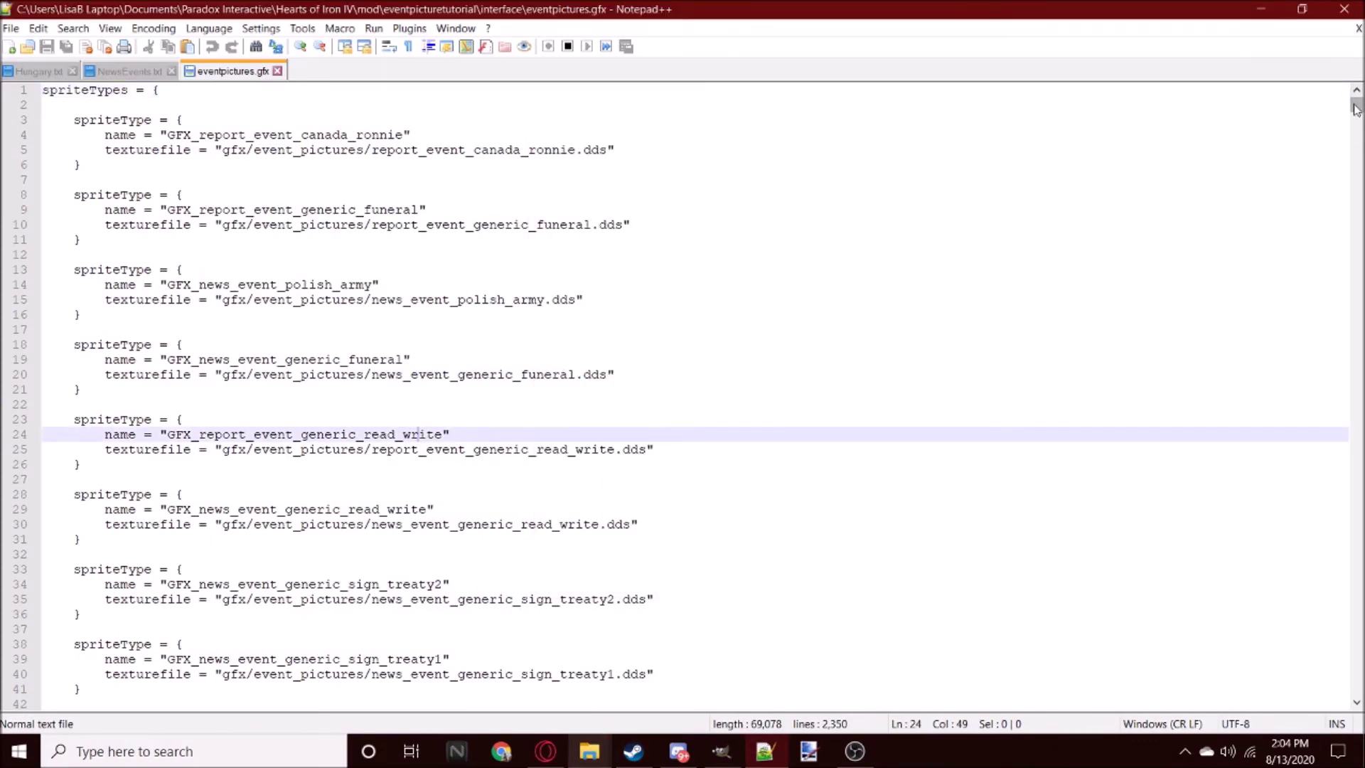
pyautogui.moveTo(1355, 108); pyautogui.dragTo(1356, 672)
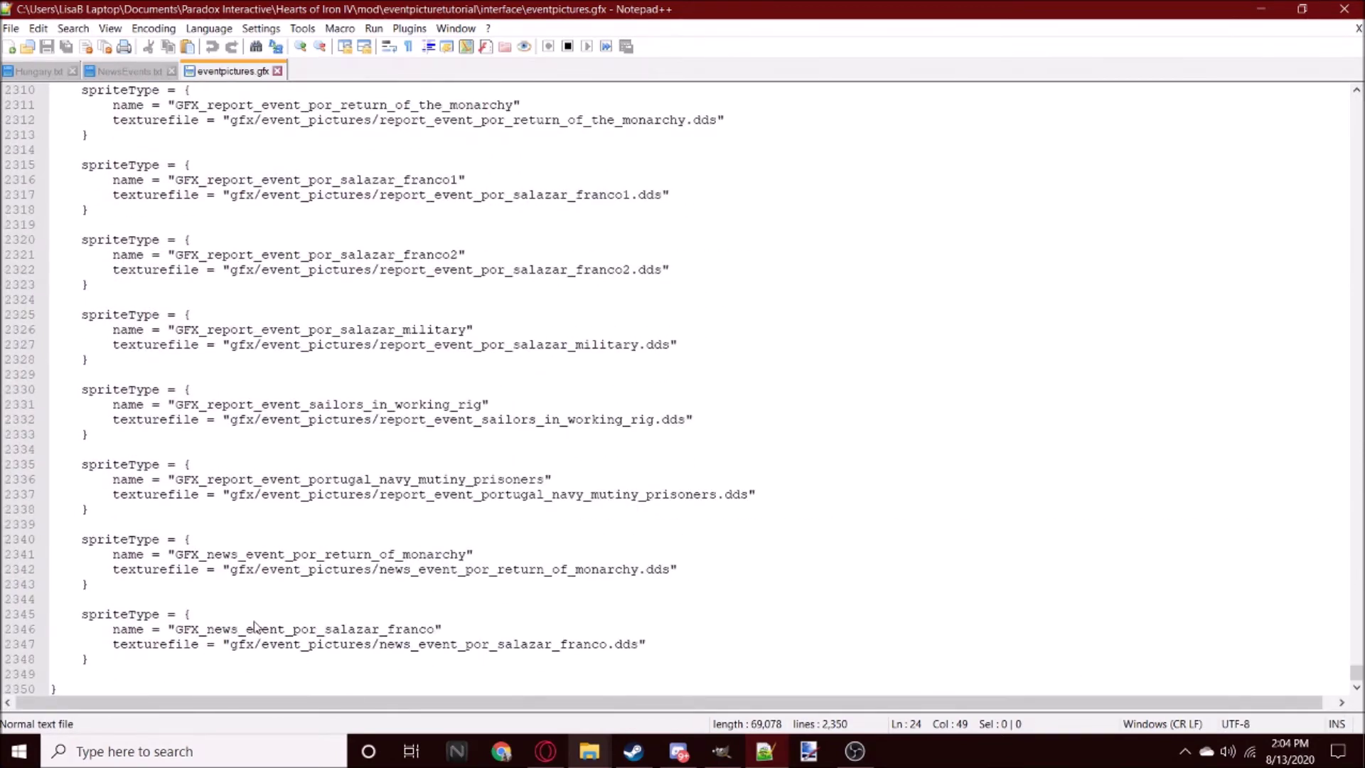
pyautogui.moveTo(81, 616); pyautogui.dragTo(104, 667)
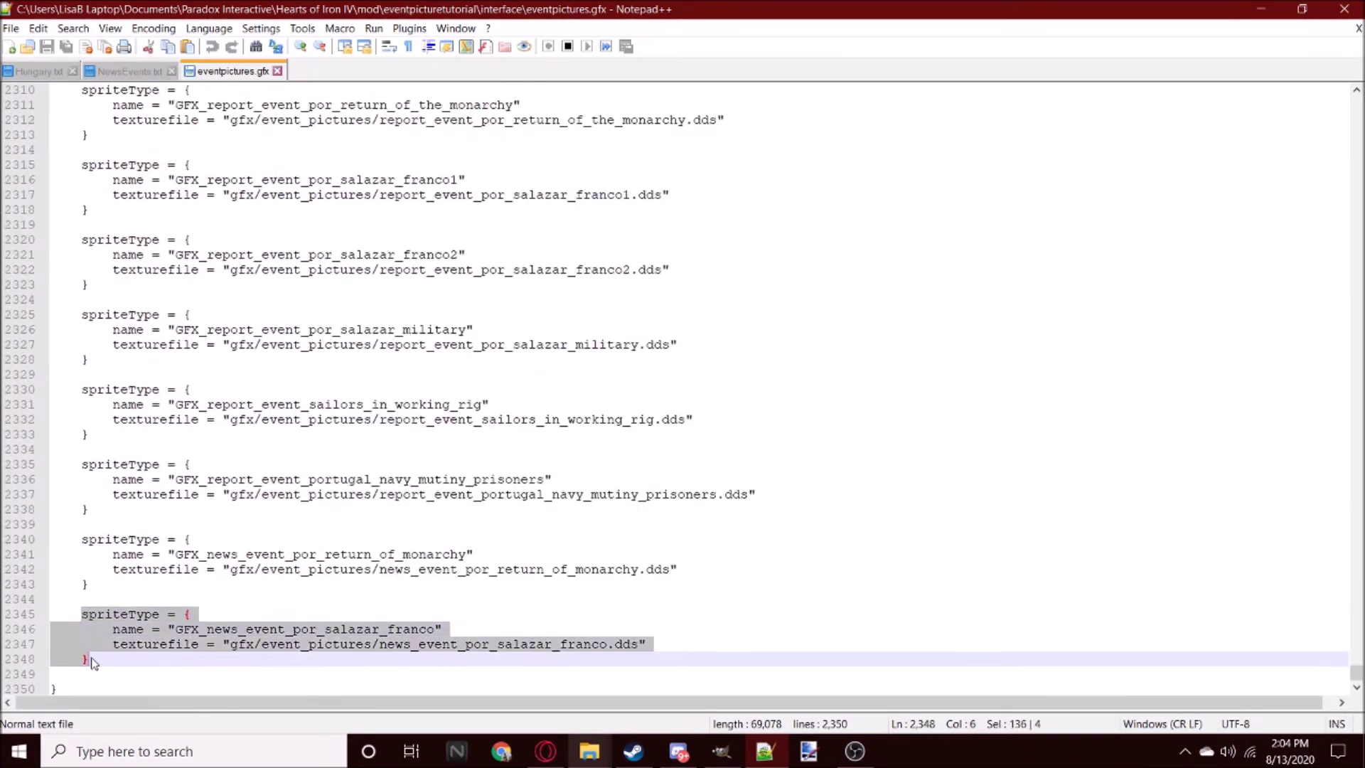
pyautogui.click(121, 664)
pyautogui.press('Return')
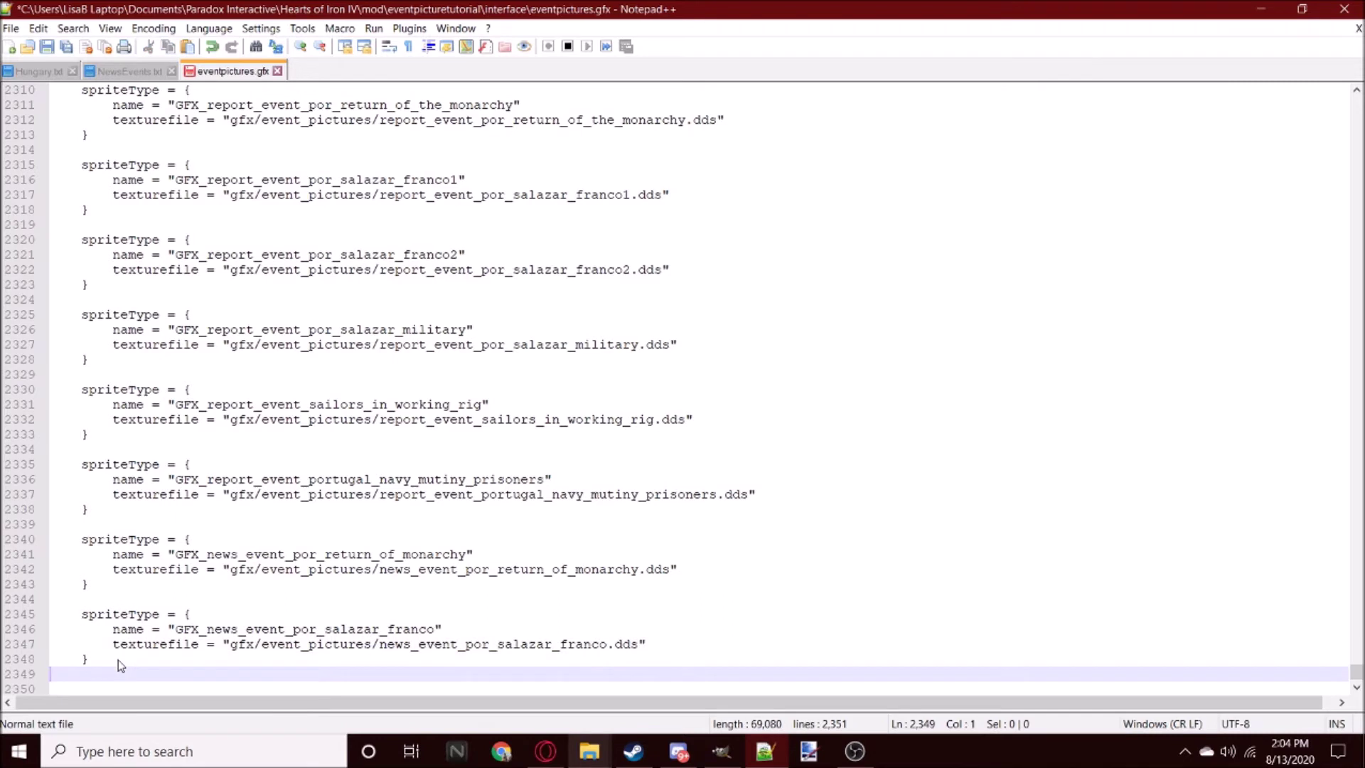
pyautogui.press('Return')
pyautogui.write('spriteType = { \t\tname = "GFX_news_event_por_salazar_franco" \t\ttexturefile = "gfx/event_pictures/news_event_por_salazar_franco.dds" \t}')
pyautogui.press('Return')
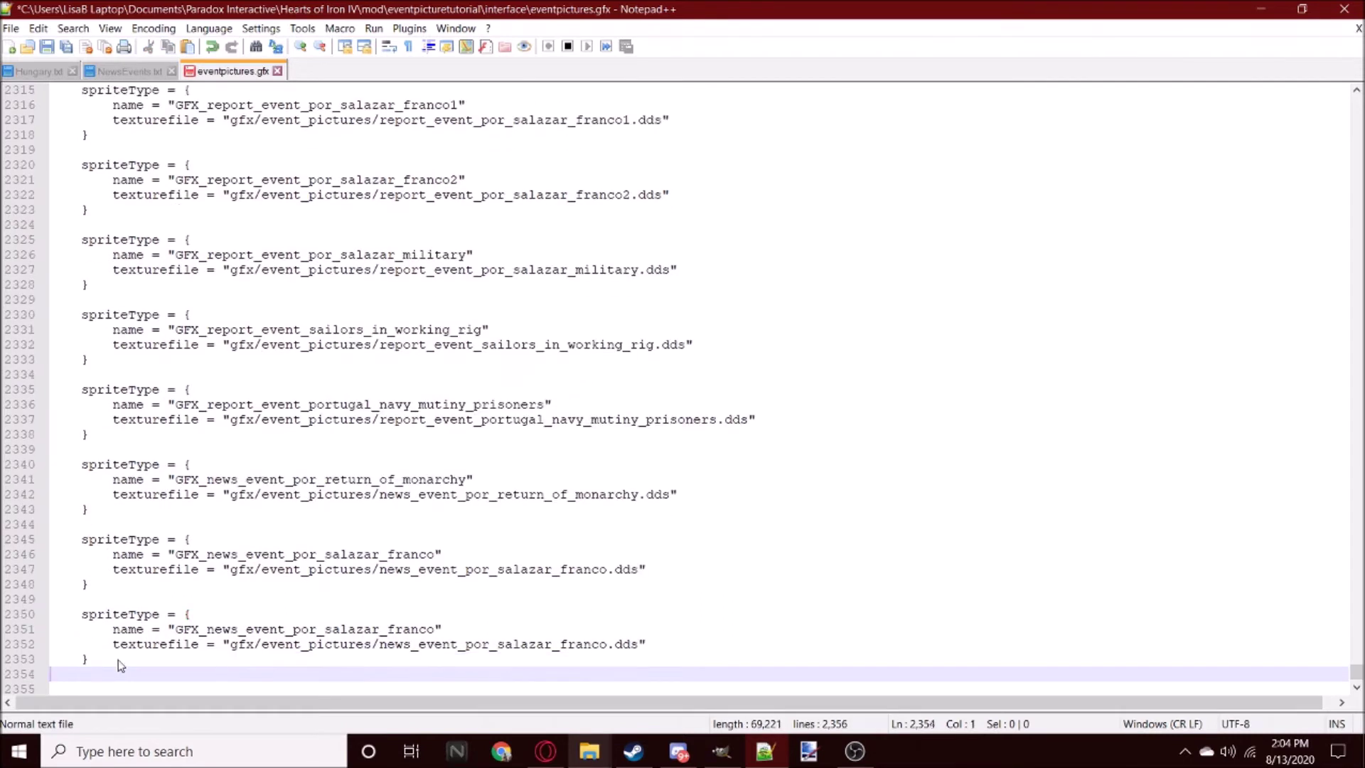
pyautogui.press('Return')
pyautogui.write('spriteType = { \t\tname = "GFX_news_event_por_salazar_franco" \t\ttexturefile = "gfx/event_pictures/news_event_por_salazar_franco.dds" \t}')
pyautogui.scroll(-1, 225, 620)
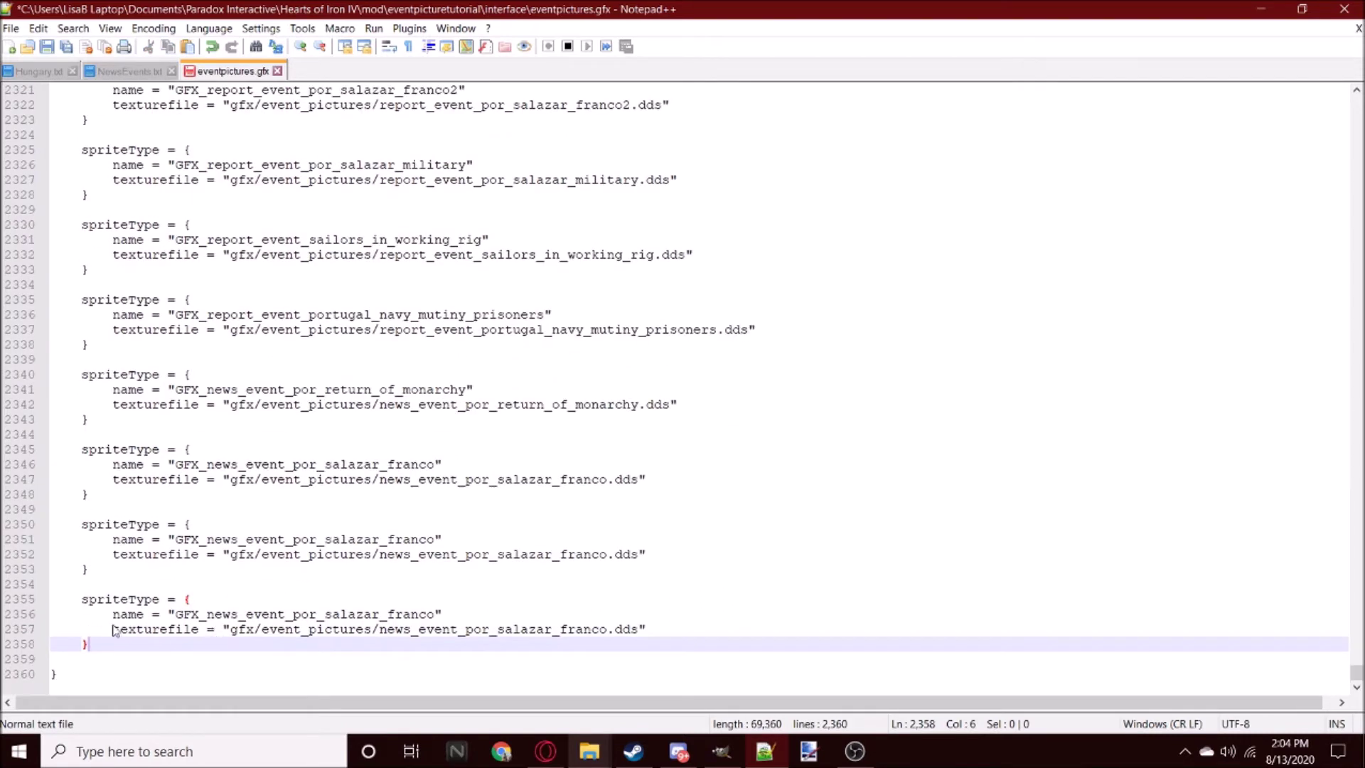
pyautogui.click(540, 675)
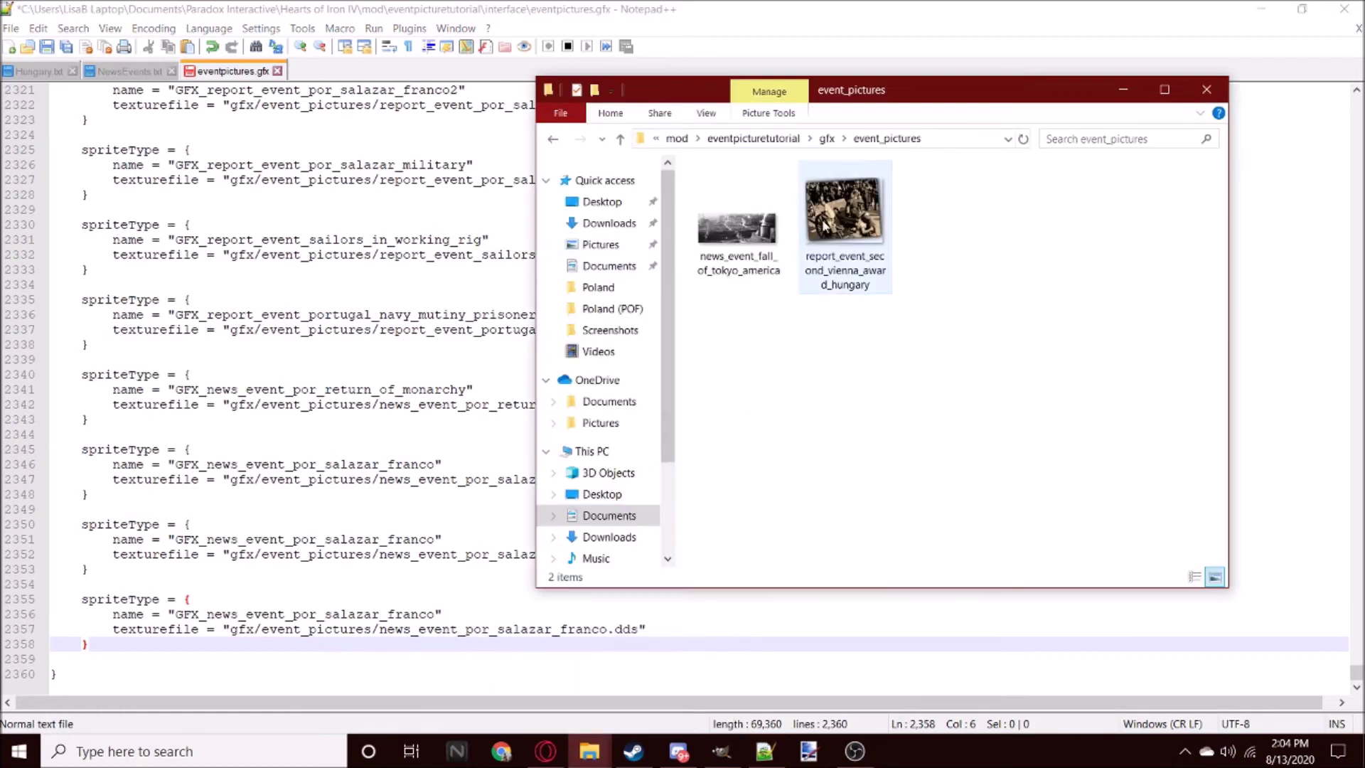
# Step: Put report_event_second_vienna_award_hungary into the middle sprite's texturefile and name lines
pyautogui.click(874, 221)
pyautogui.rightClick(873, 220)
pyautogui.click(924, 687)
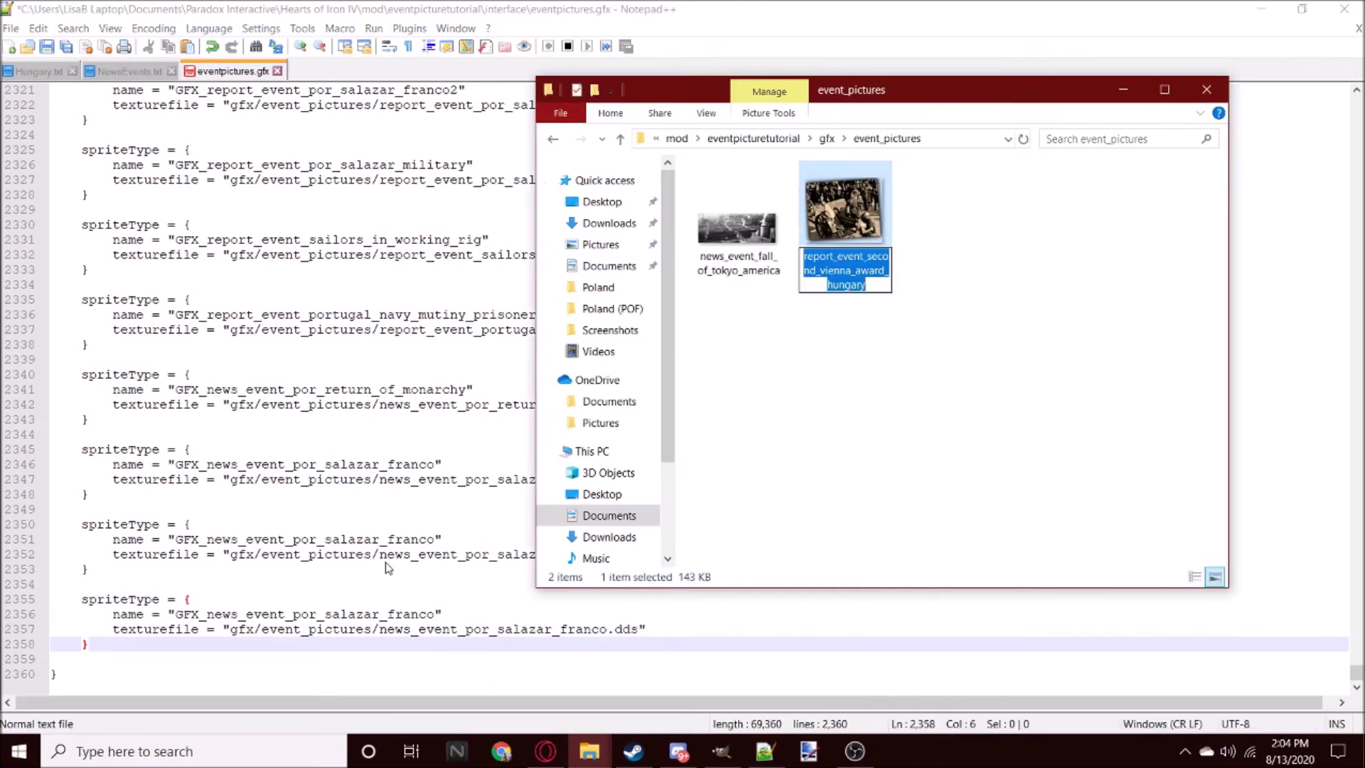
pyautogui.doubleClick(404, 555)
pyautogui.click(1177, 78)
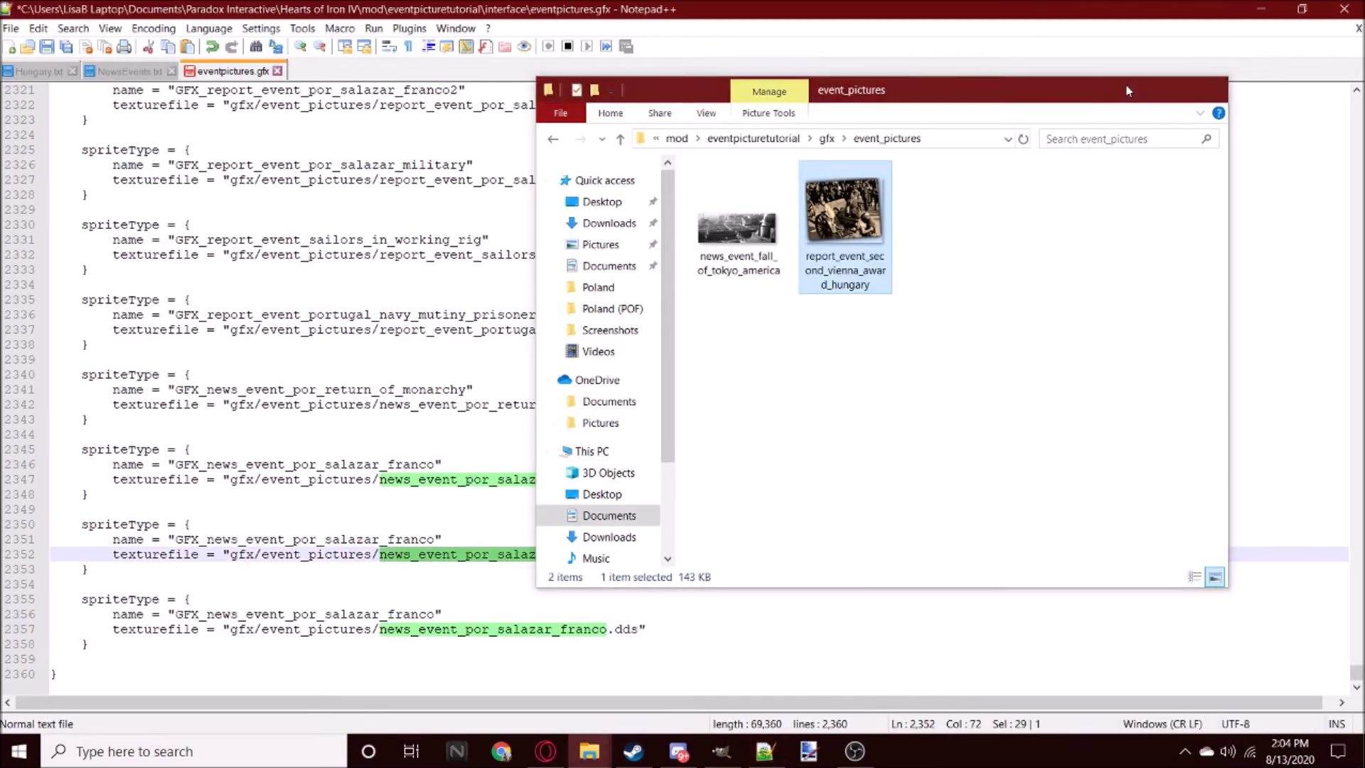
pyautogui.click(228, 71)
pyautogui.write('report_event_second_vienna_award_hungary')
pyautogui.moveTo(435, 541); pyautogui.dragTo(200, 541)
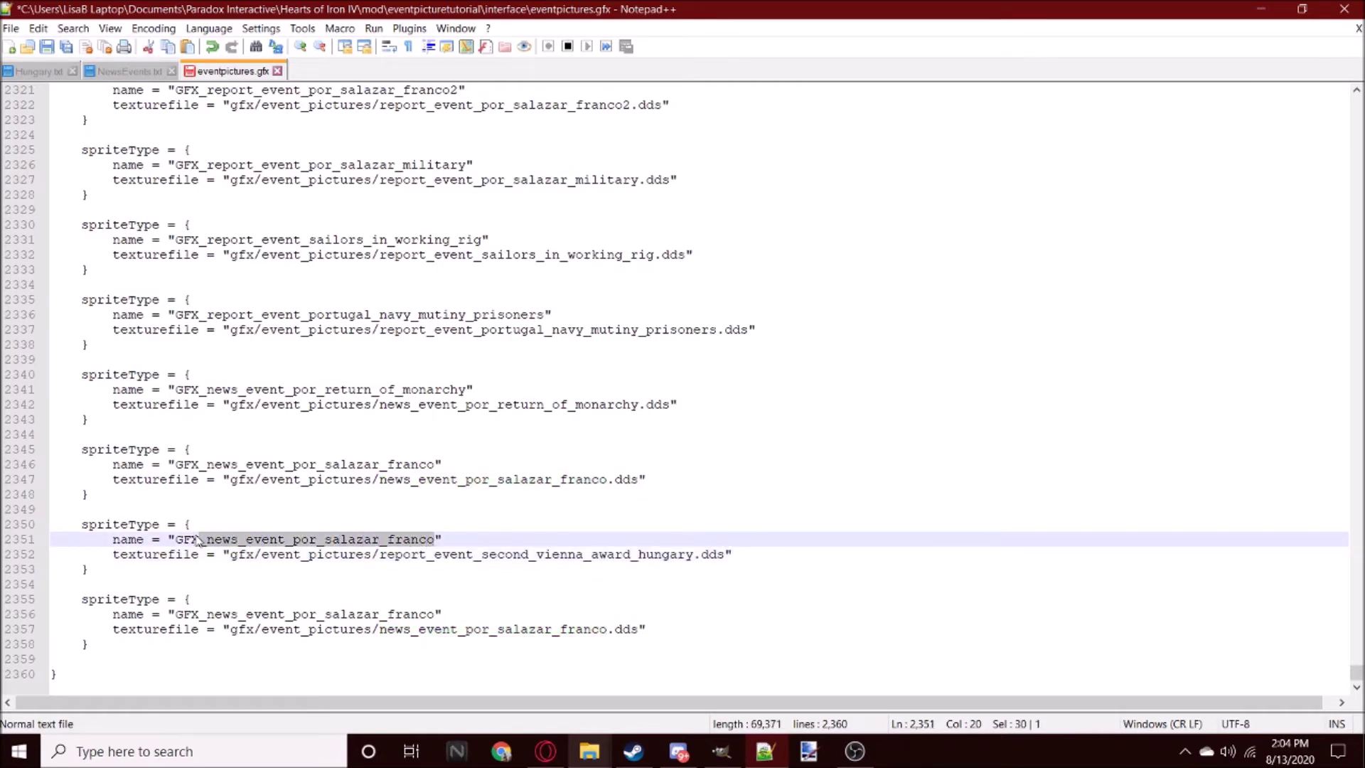
pyautogui.write('report_event_second_vienna_award_hungary')
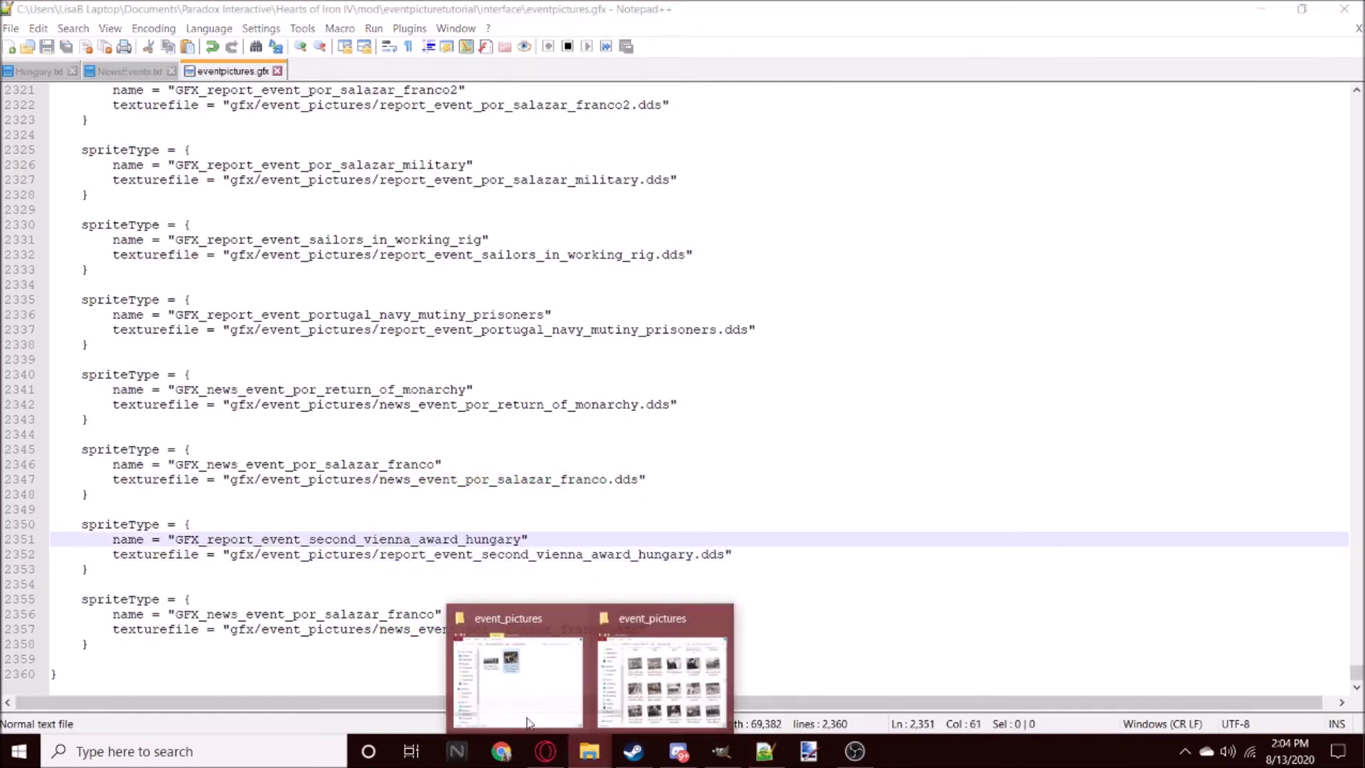
# Step: Put news_event_fall_of_tokyo_america into the last sprite entry and save eventpictures.gfx
pyautogui.click(517, 668)
pyautogui.rightClick(740, 228)
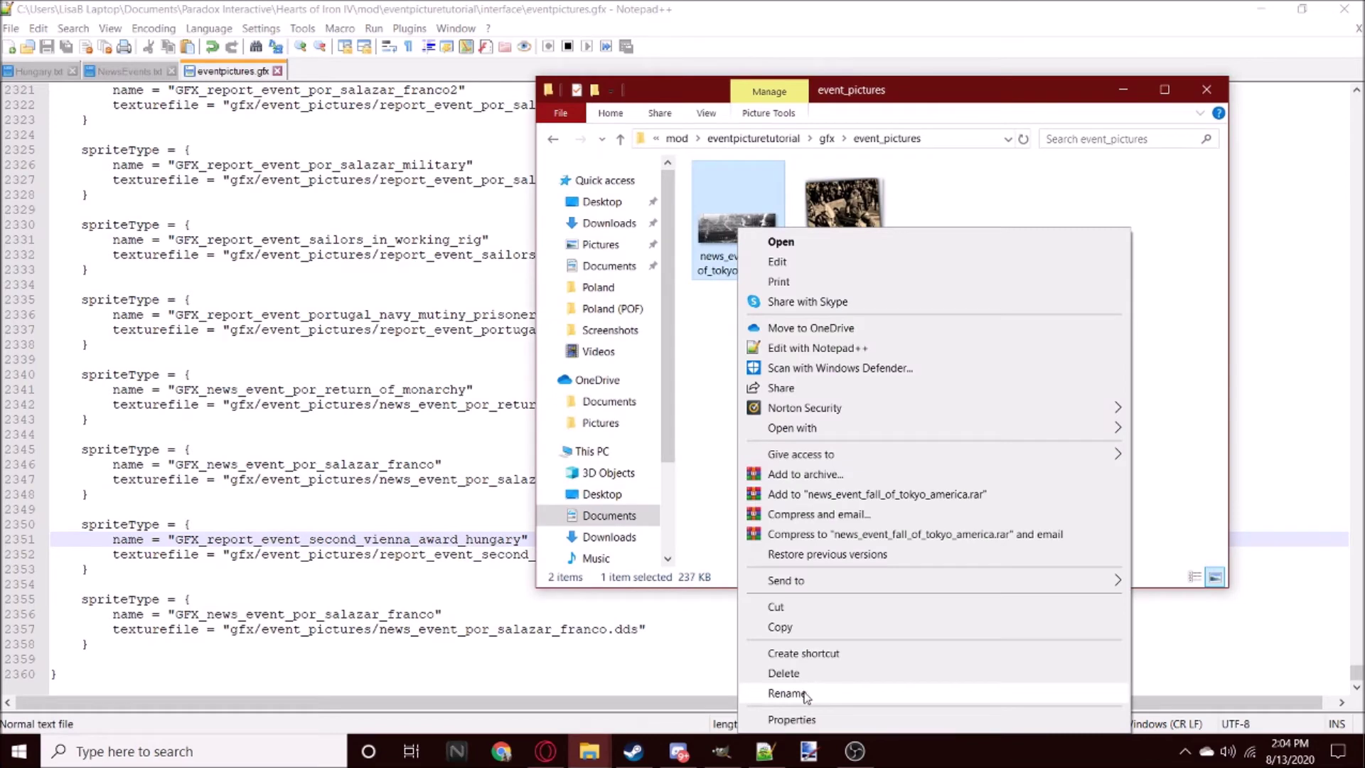
pyautogui.click(810, 696)
pyautogui.hotkey('ctrl', 'c')
pyautogui.doubleClick(464, 629)
pyautogui.hotkey('ctrl', 'v')
pyautogui.moveTo(434, 614); pyautogui.dragTo(207, 615)
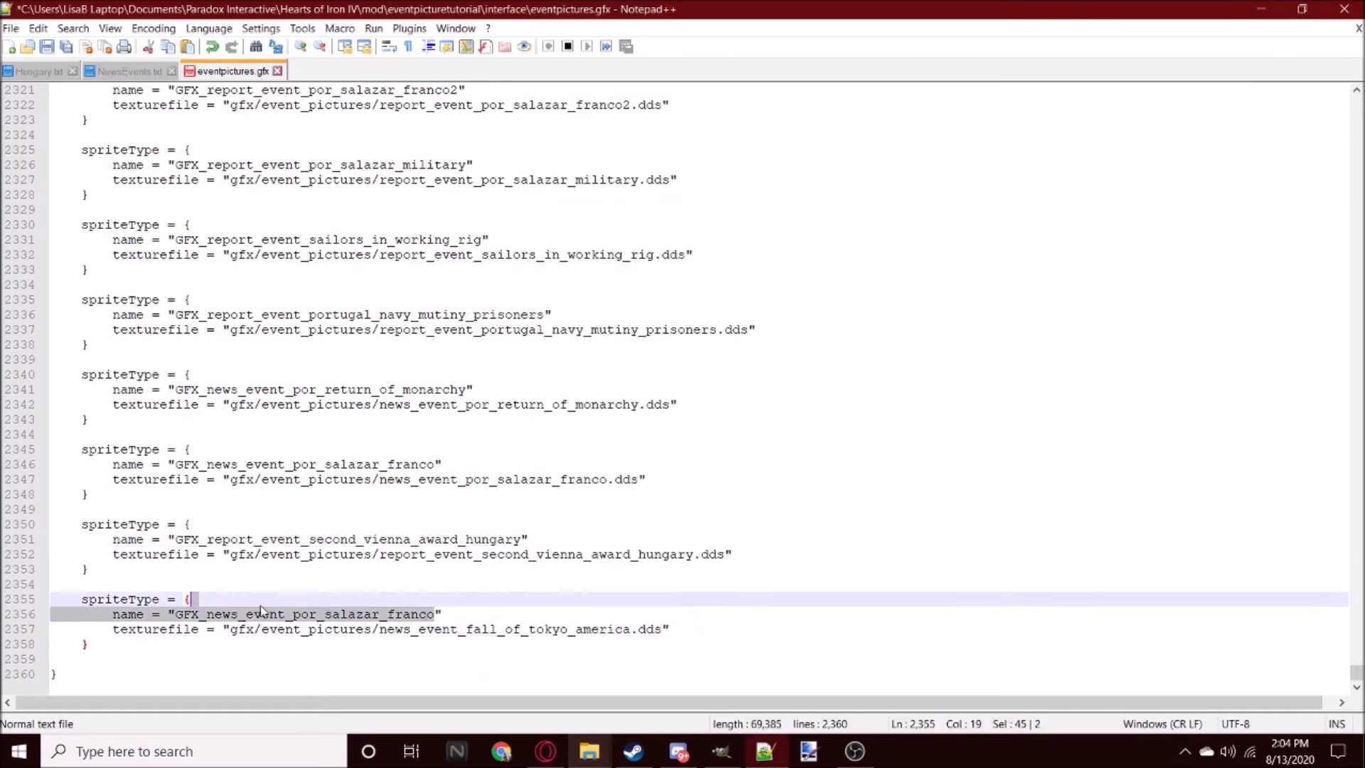
pyautogui.hotkey('ctrl', 'v')
pyautogui.hotkey('ctrl', 's')
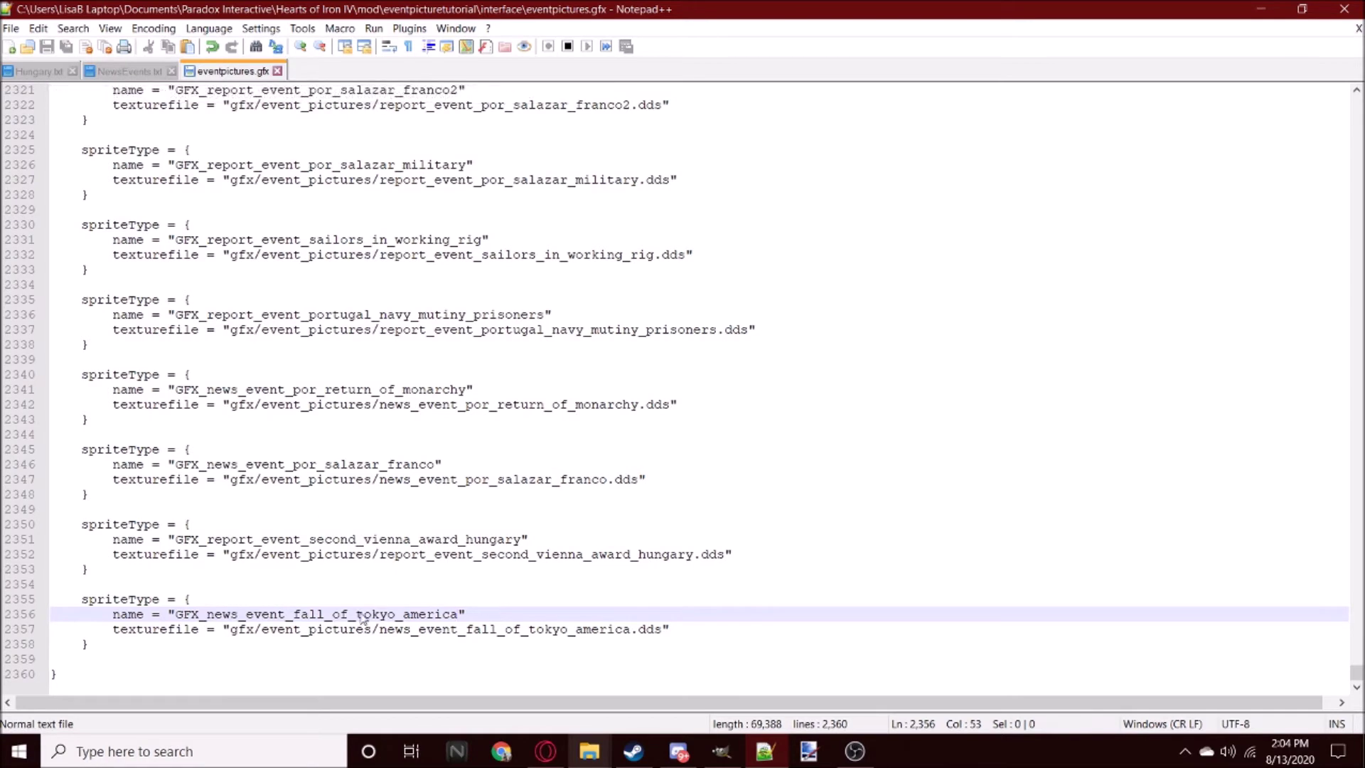
pyautogui.click(133, 72)
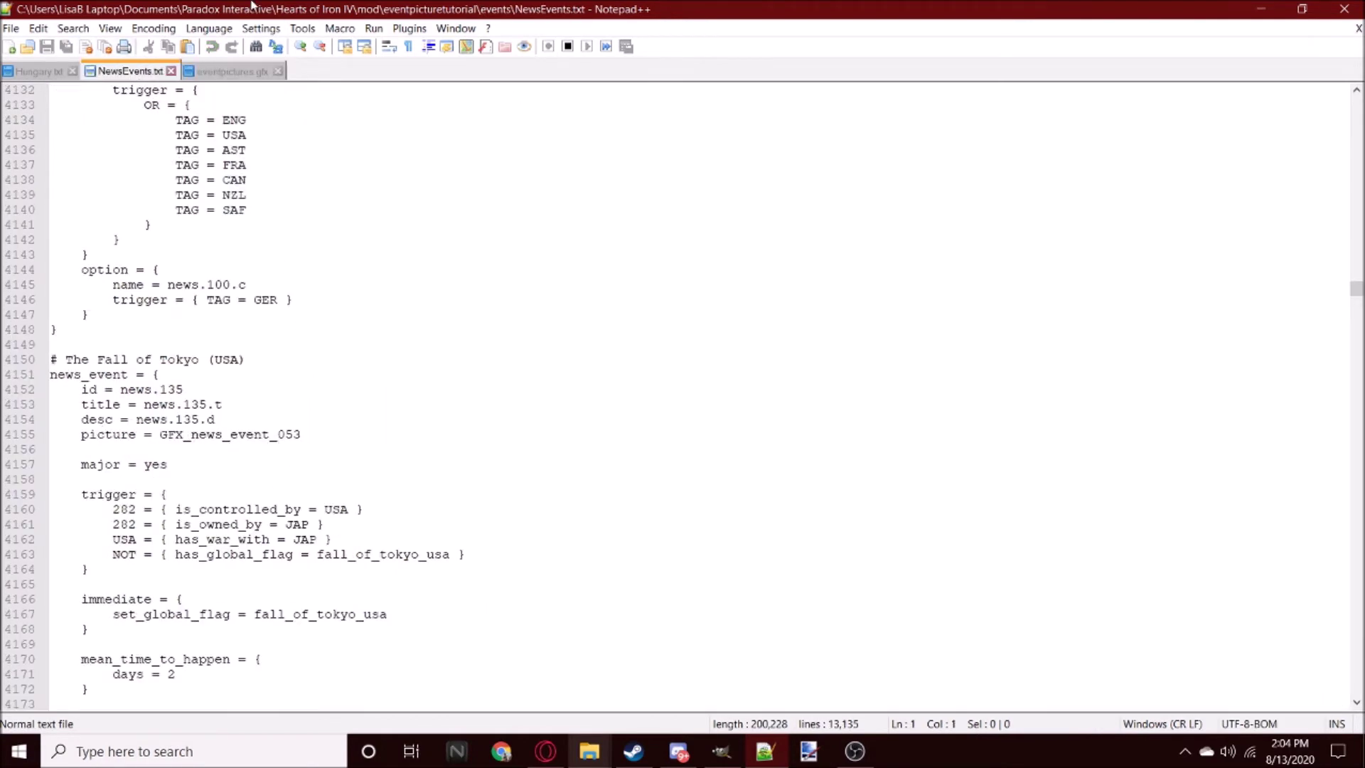
# Step: Replace GFX_news_event_053 in NewsEvents.txt with GFX_news_event_fall_of_tokyo_america
pyautogui.click(229, 71)
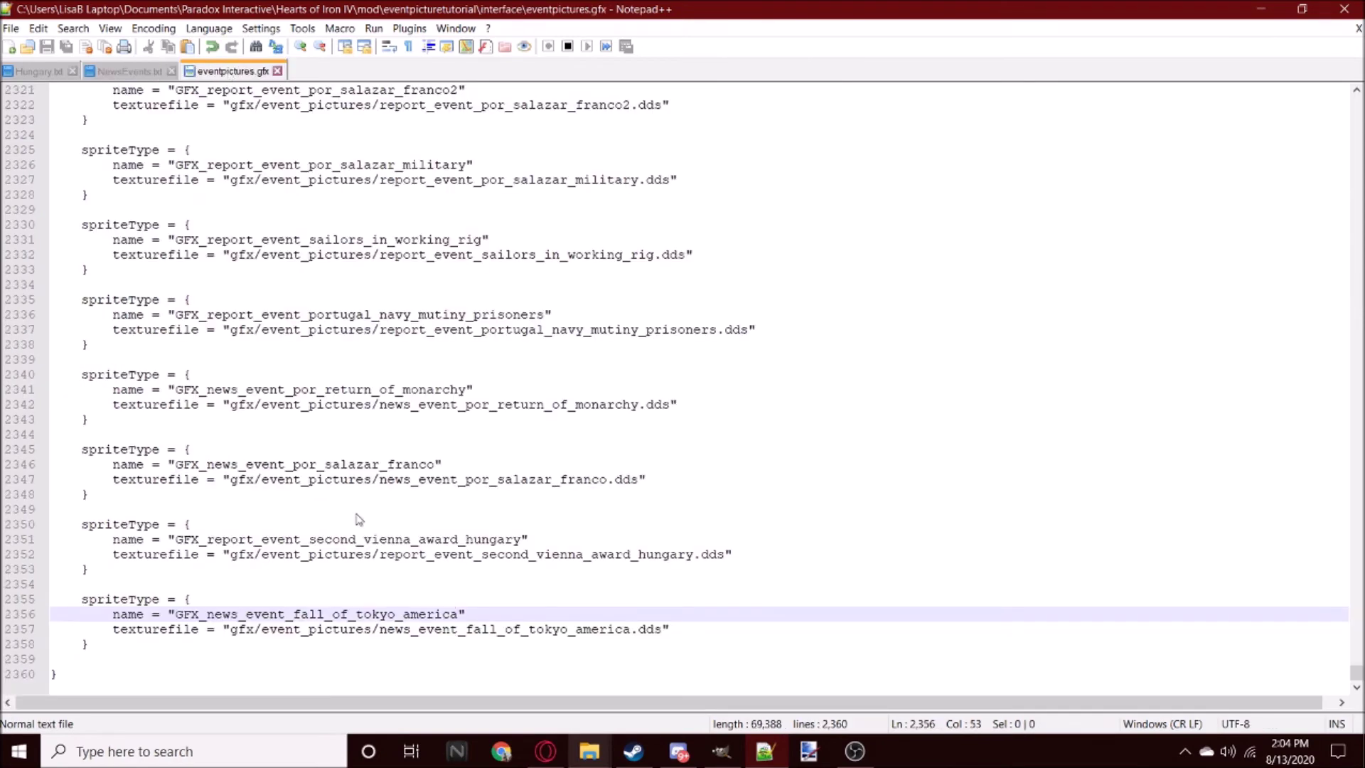
pyautogui.doubleClick(425, 615)
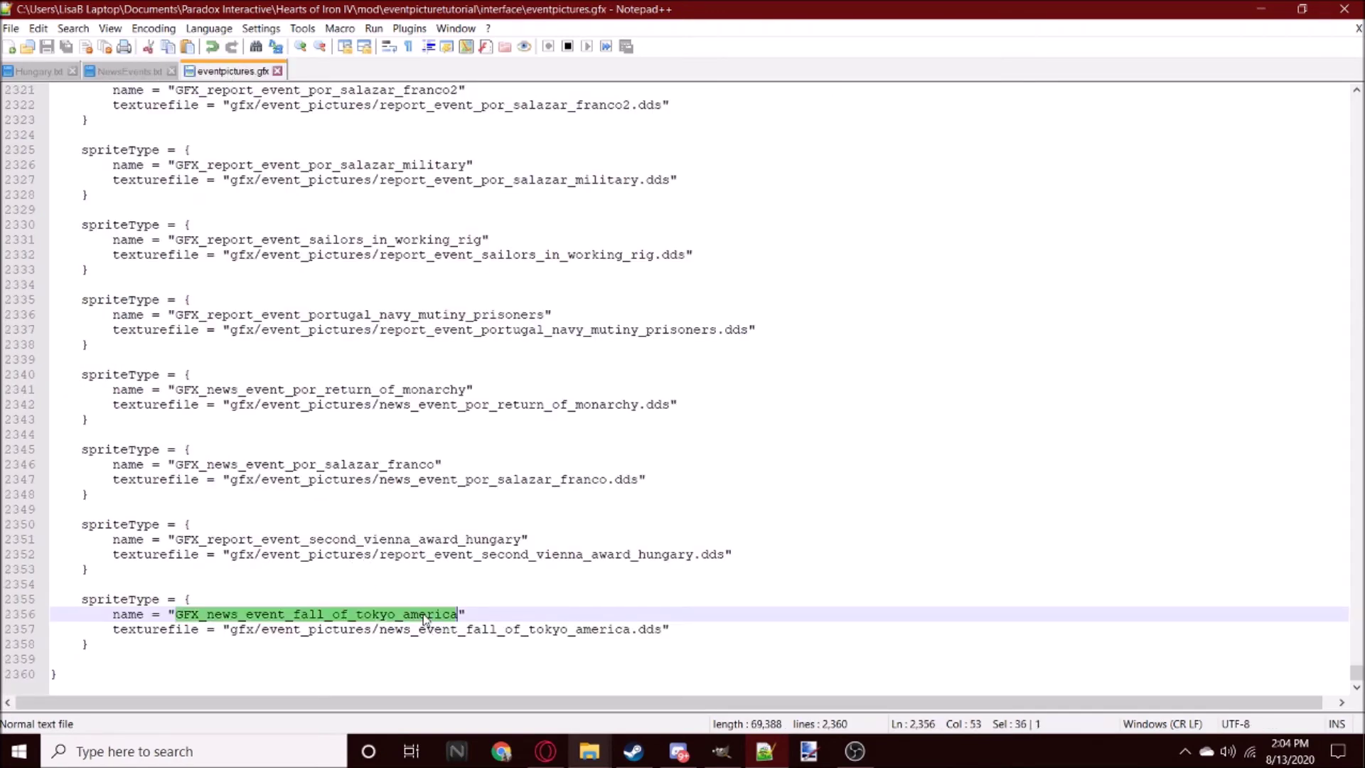
pyautogui.click(113, 71)
pyautogui.doubleClick(226, 435)
pyautogui.hotkey('ctrl', 'v')
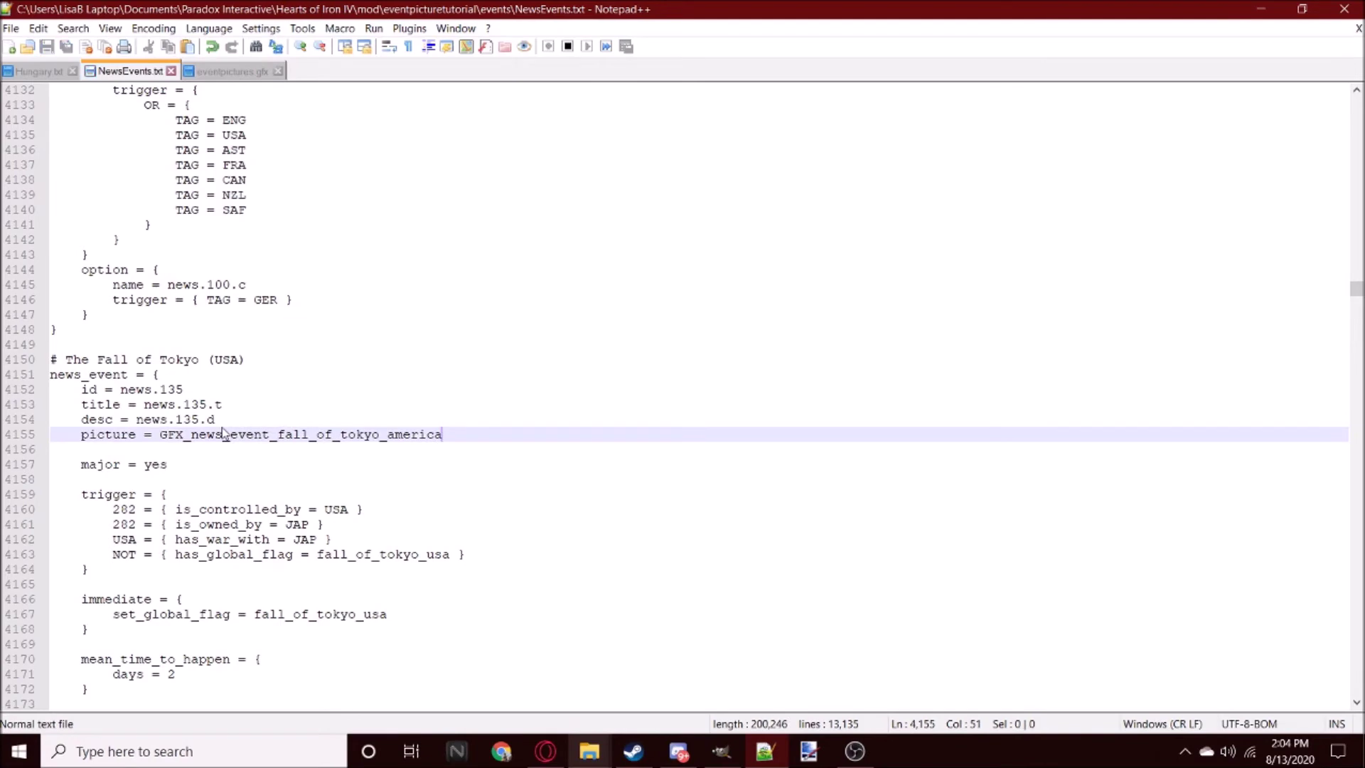
# Step: Set hungary.2's picture in Hungary.txt to GFX_report_event_second_vienna_award_hungary, then minimize Notepad++
pyautogui.click(252, 70)
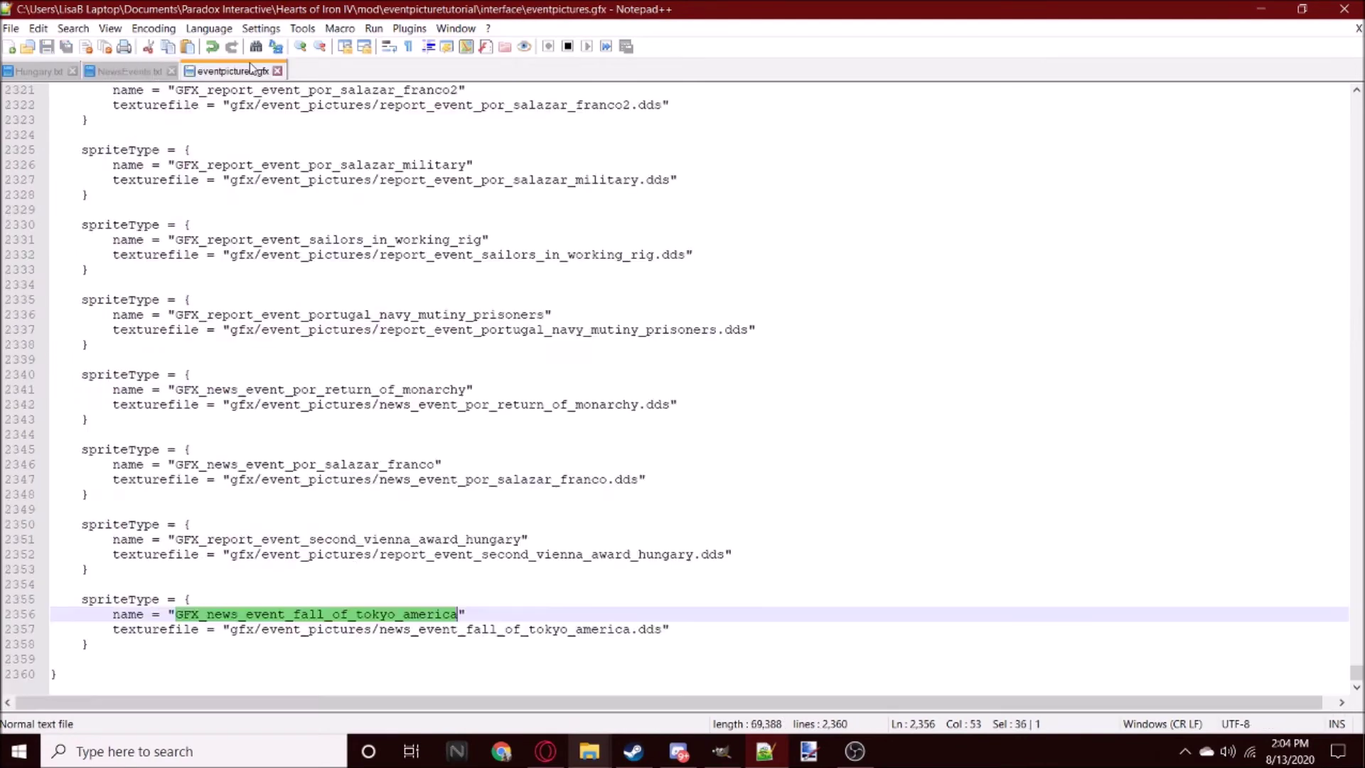
pyautogui.doubleClick(391, 540)
pyautogui.click(40, 71)
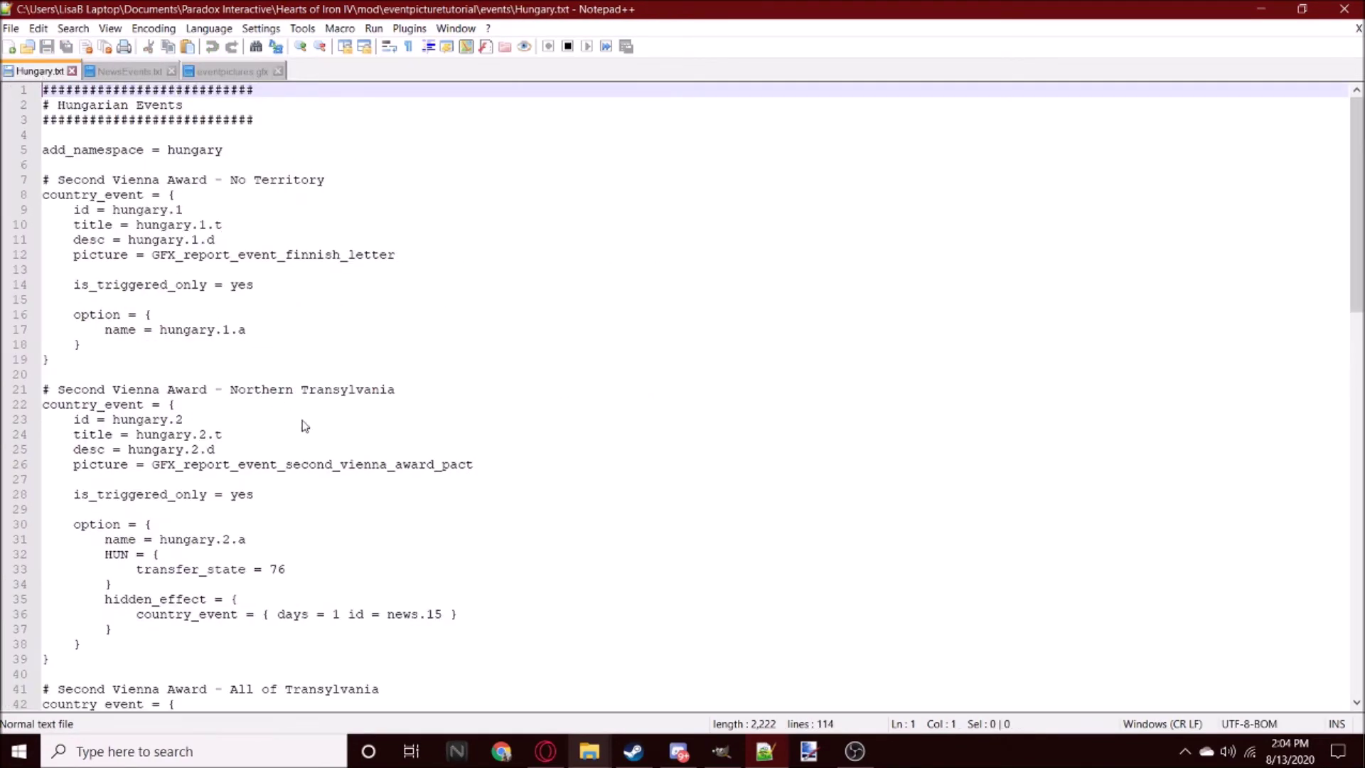
pyautogui.click(346, 466)
pyautogui.doubleClick(345, 466)
pyautogui.hotkey('ctrl', 'v')
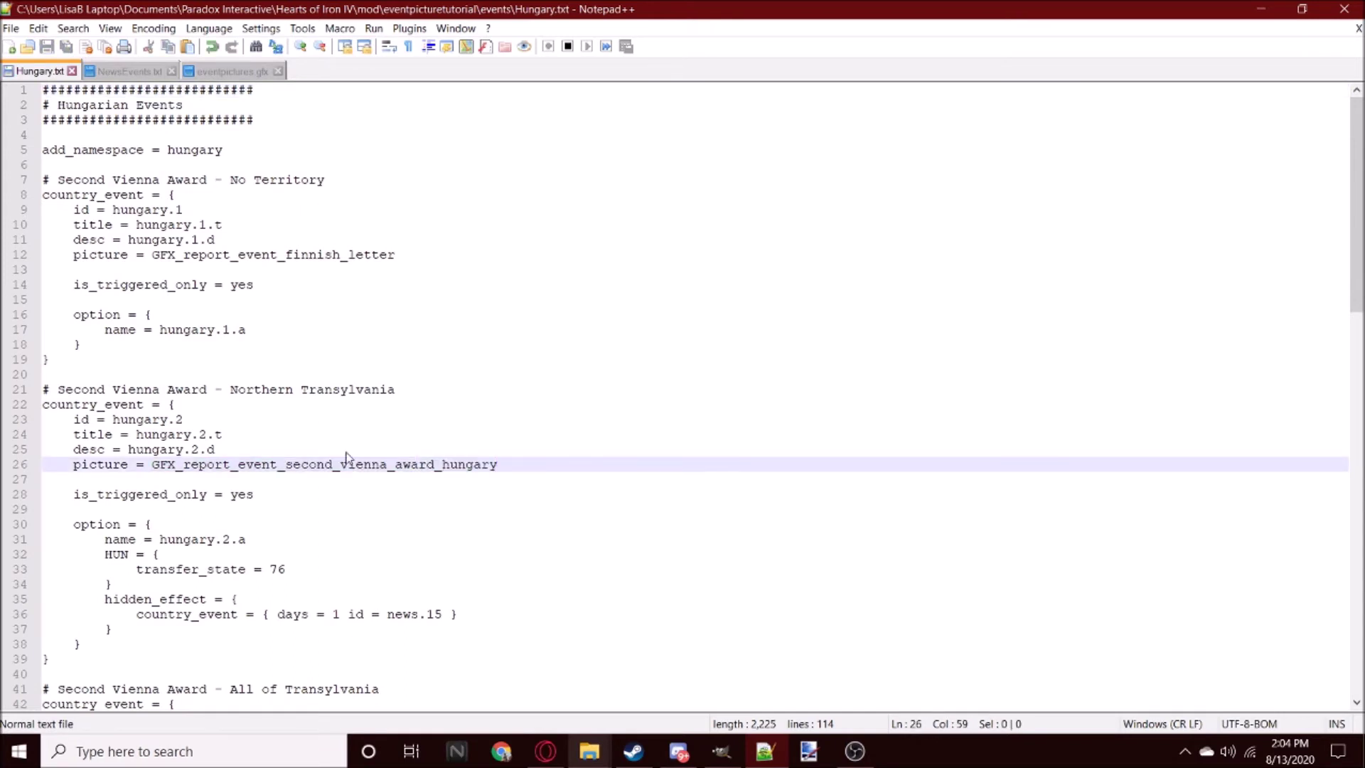
pyautogui.click(334, 434)
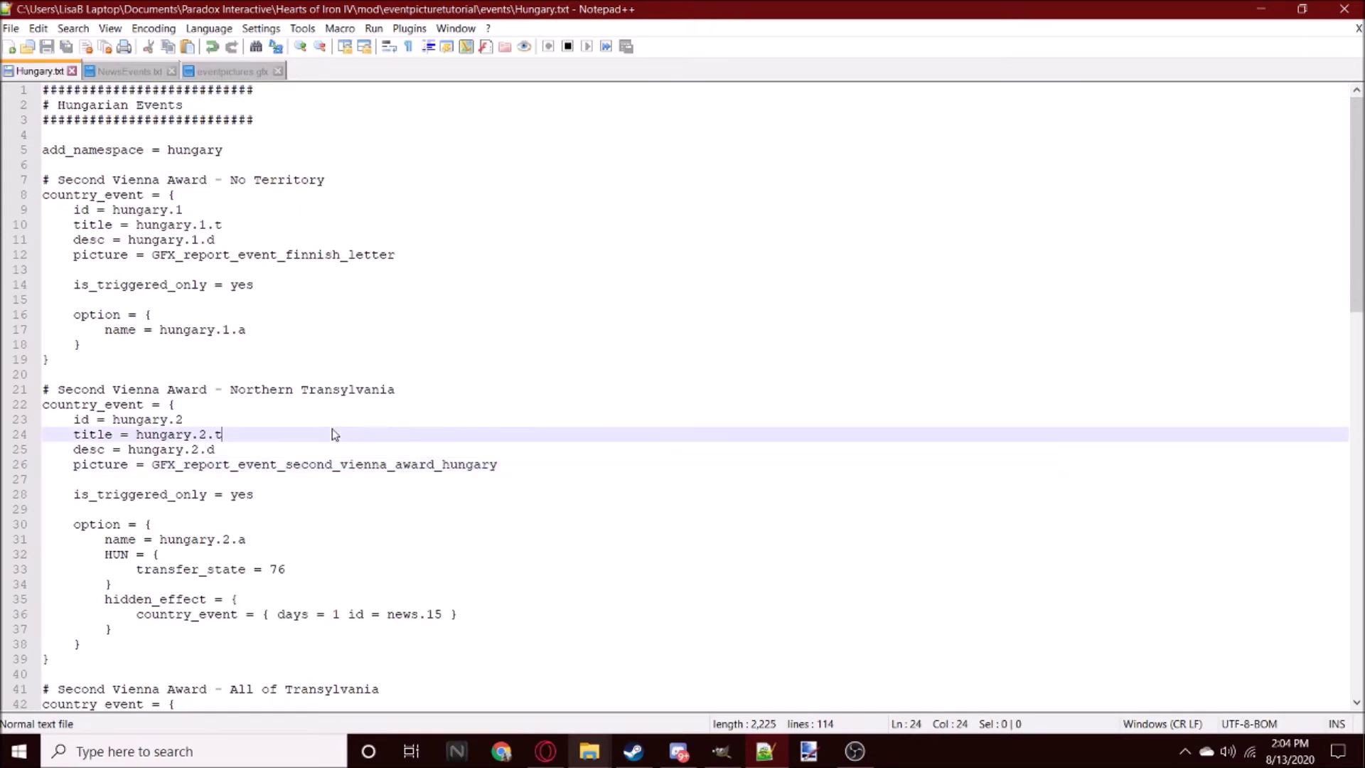
pyautogui.click(1260, 8)
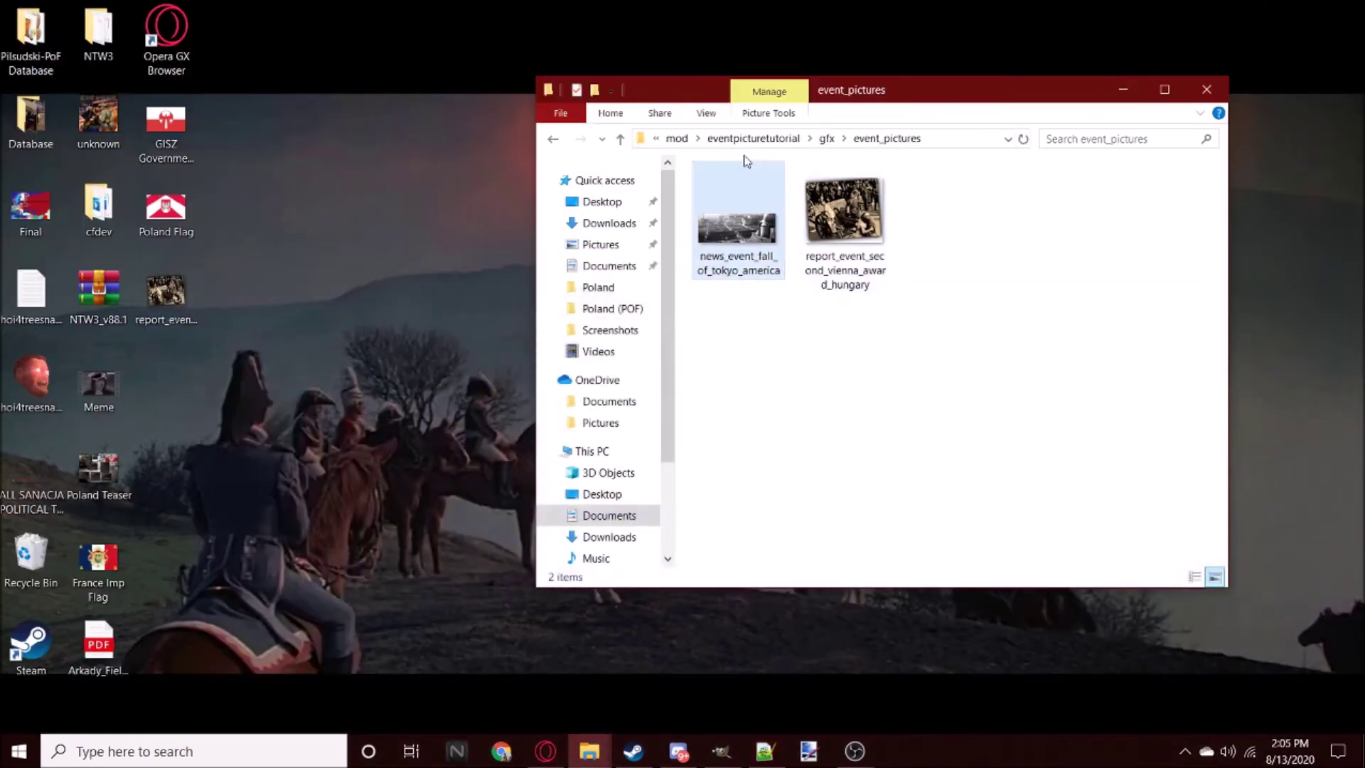
pyautogui.hotkey('alt', 'Up')
pyautogui.hotkey('alt', 'Up')
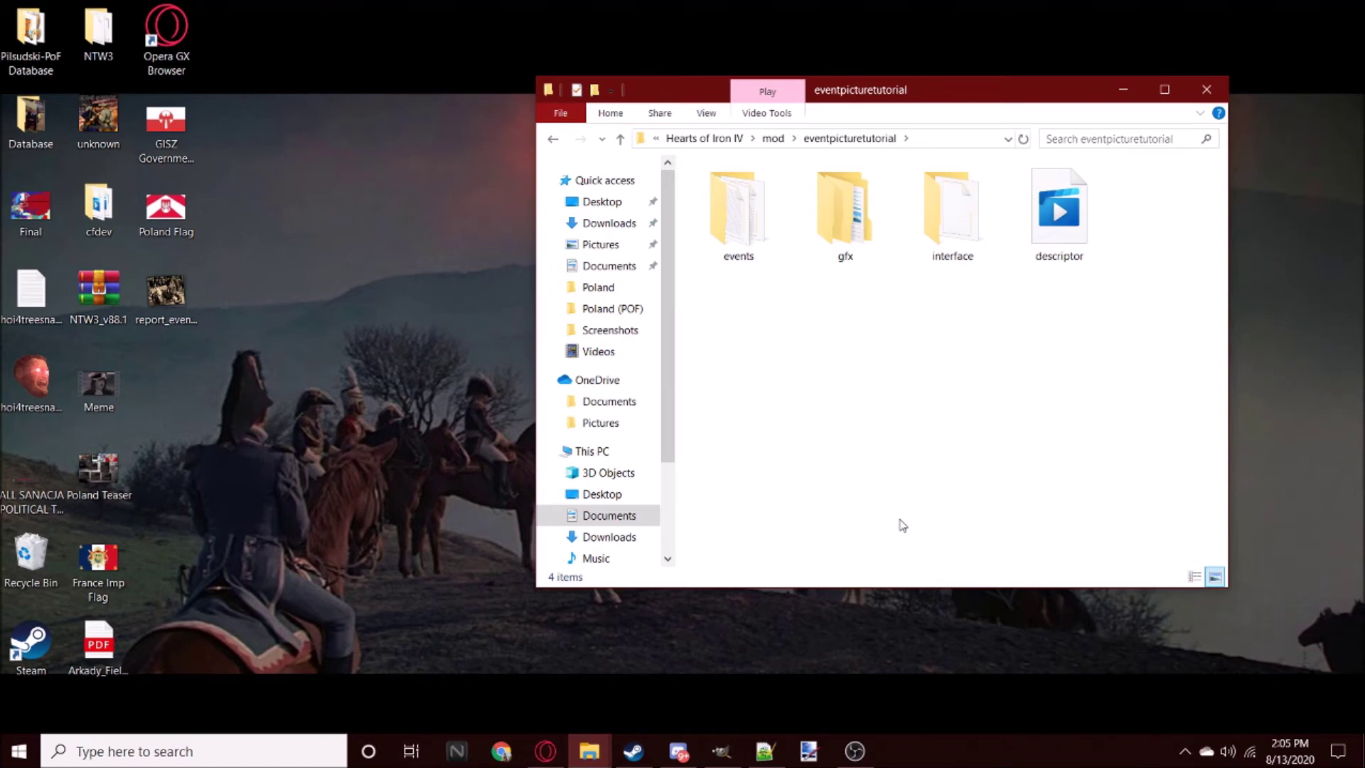
# Step: Start a new single-player 1936 game as the Kingdom of Hungary
pyautogui.click(1123, 89)
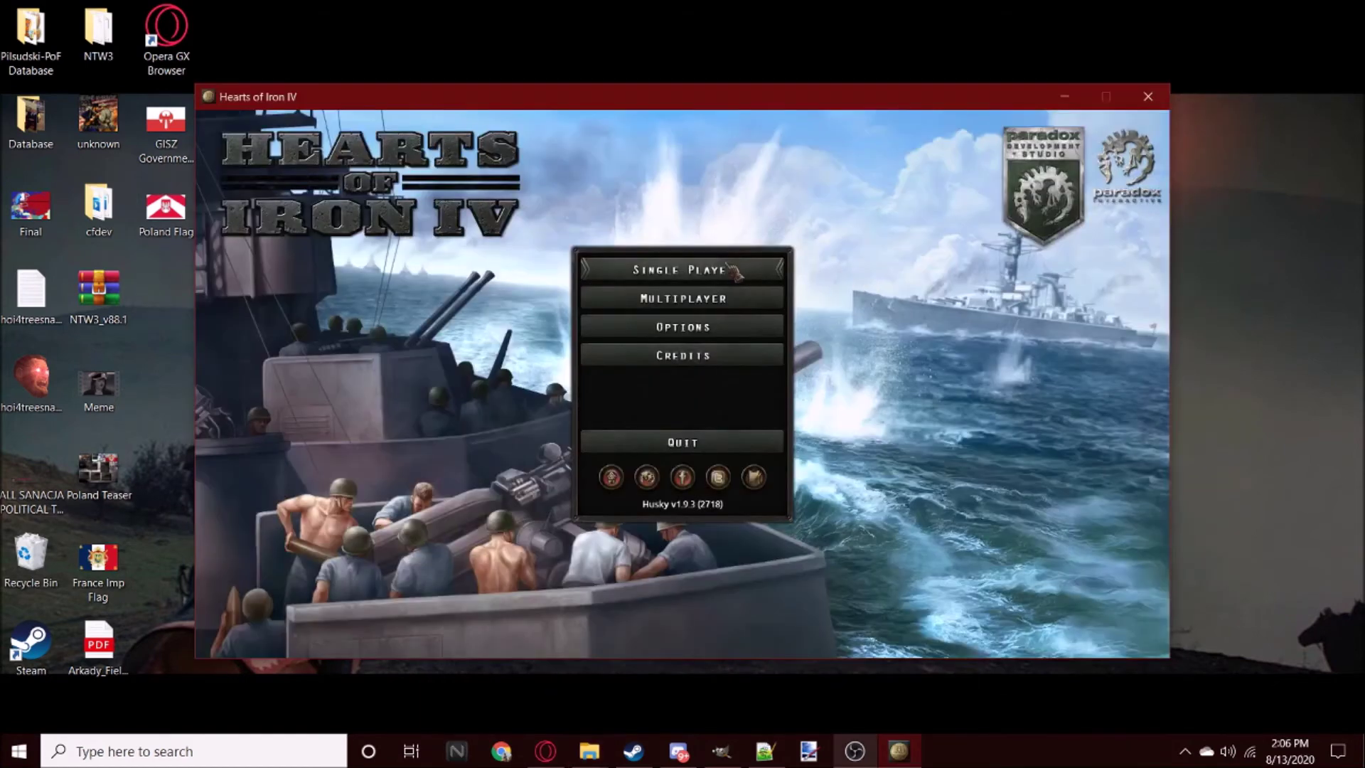
pyautogui.click(732, 272)
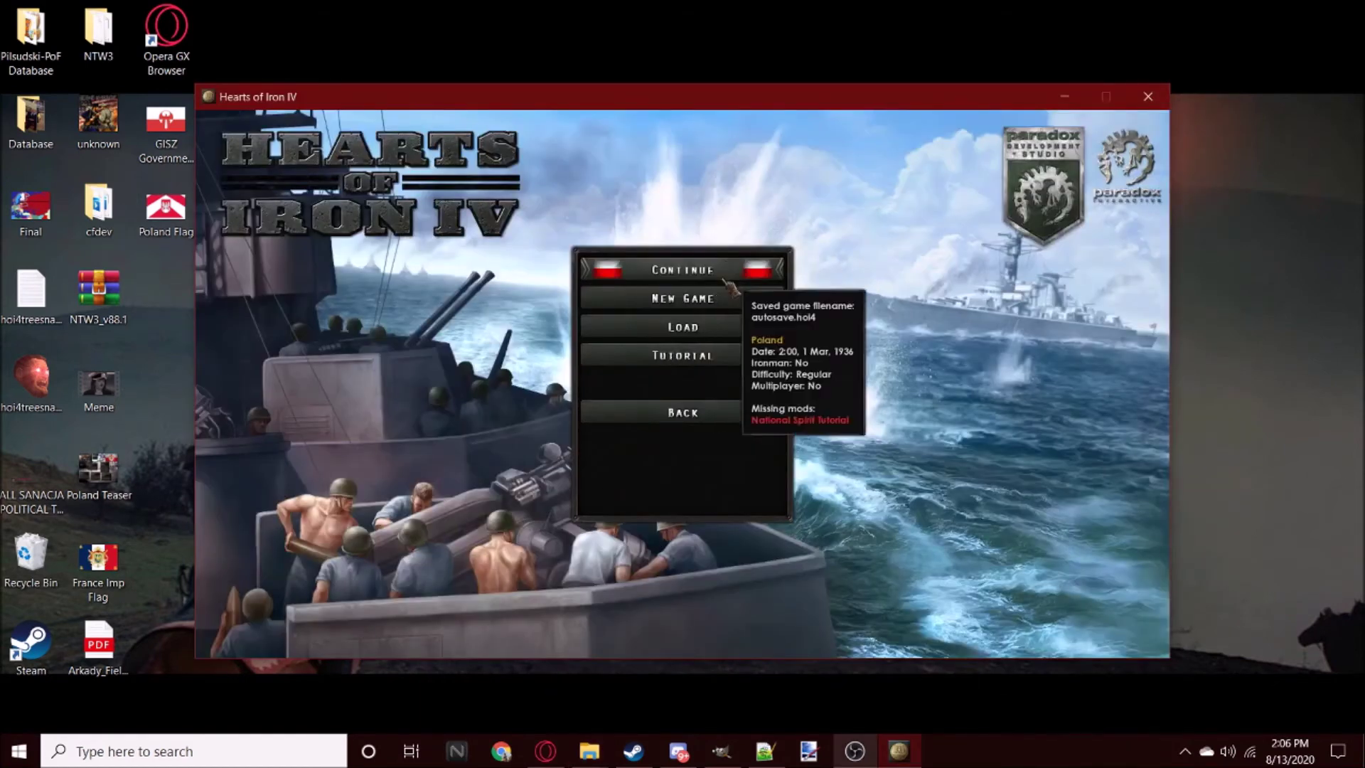
pyautogui.click(711, 298)
pyautogui.doubleClick(626, 313)
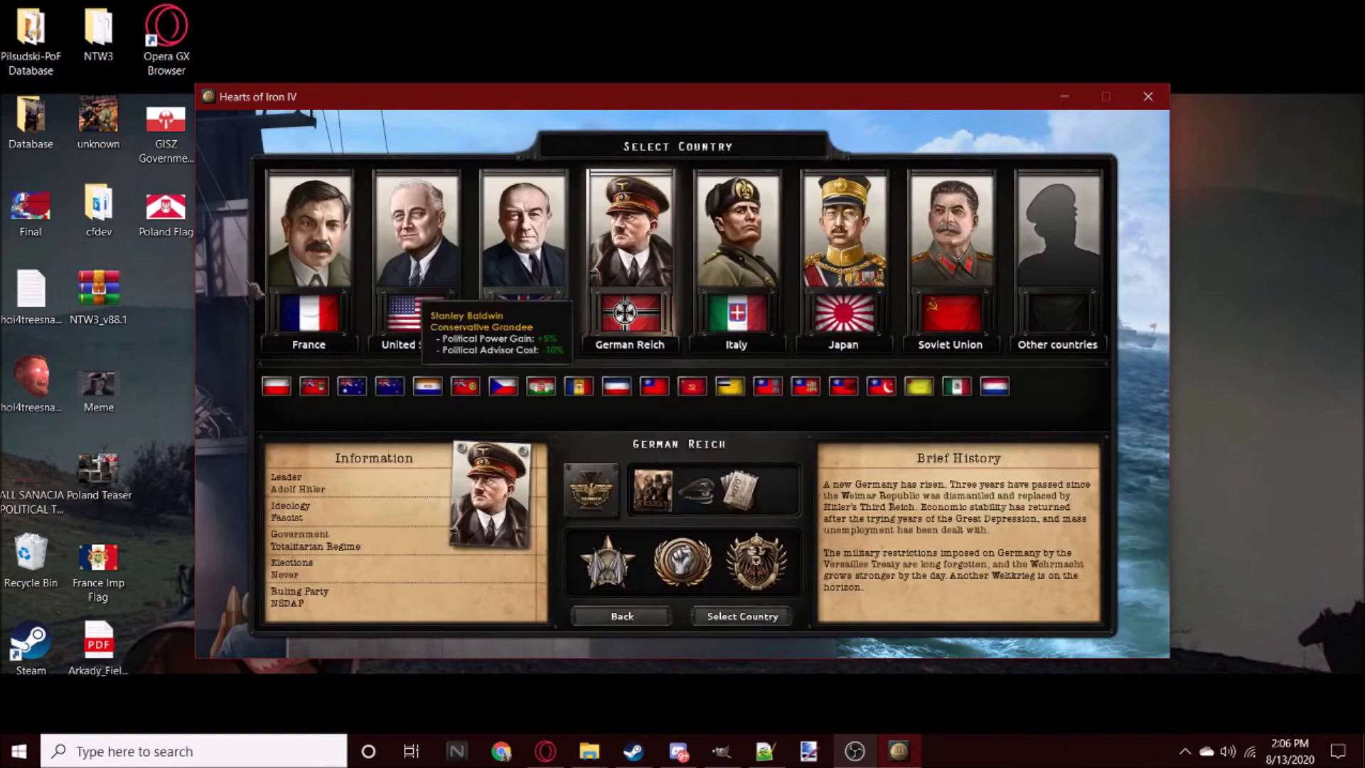
pyautogui.doubleClick(541, 386)
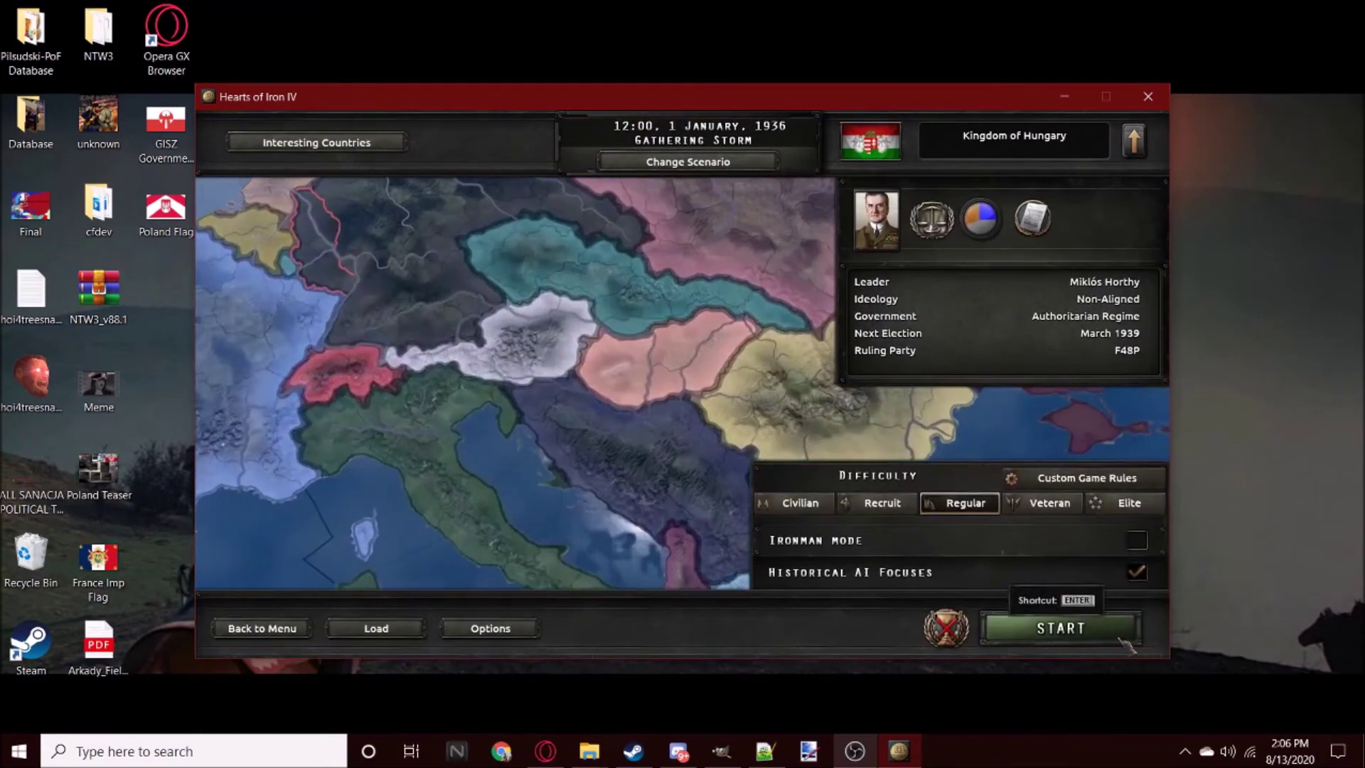
pyautogui.click(1098, 638)
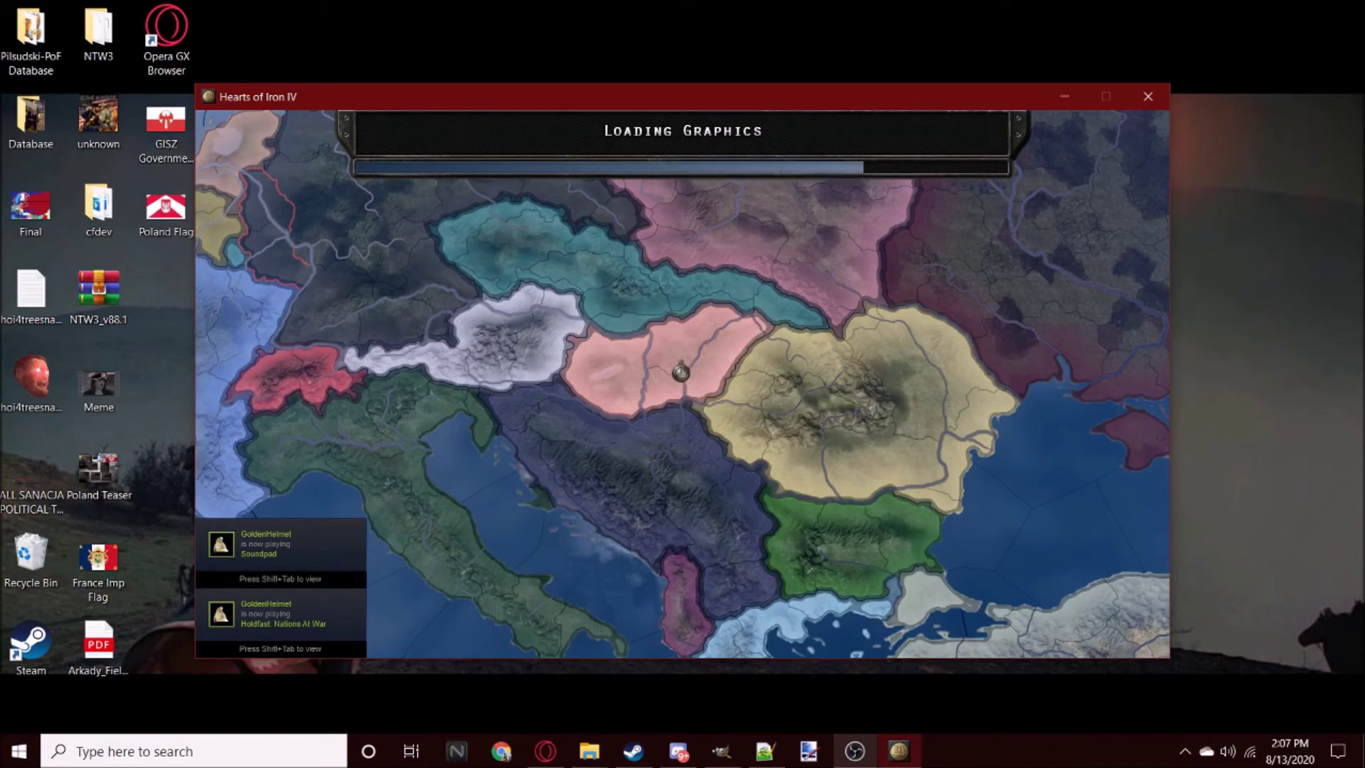
# Step: Pick out the hungary.2 event id in Hungary.txt, then return to the loading game
pyautogui.click(764, 751)
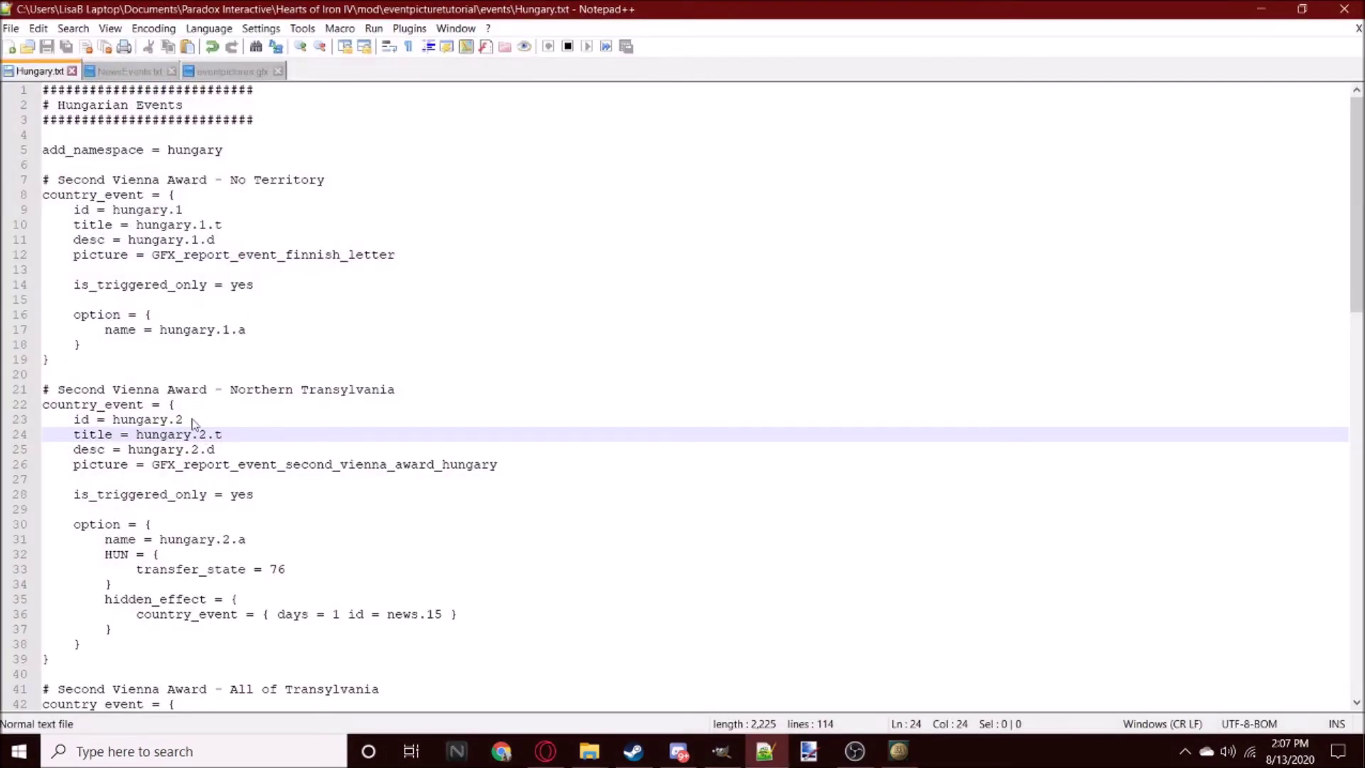
pyautogui.moveTo(194, 424); pyautogui.dragTo(110, 422)
pyautogui.hotkey('ctrl', 'c')
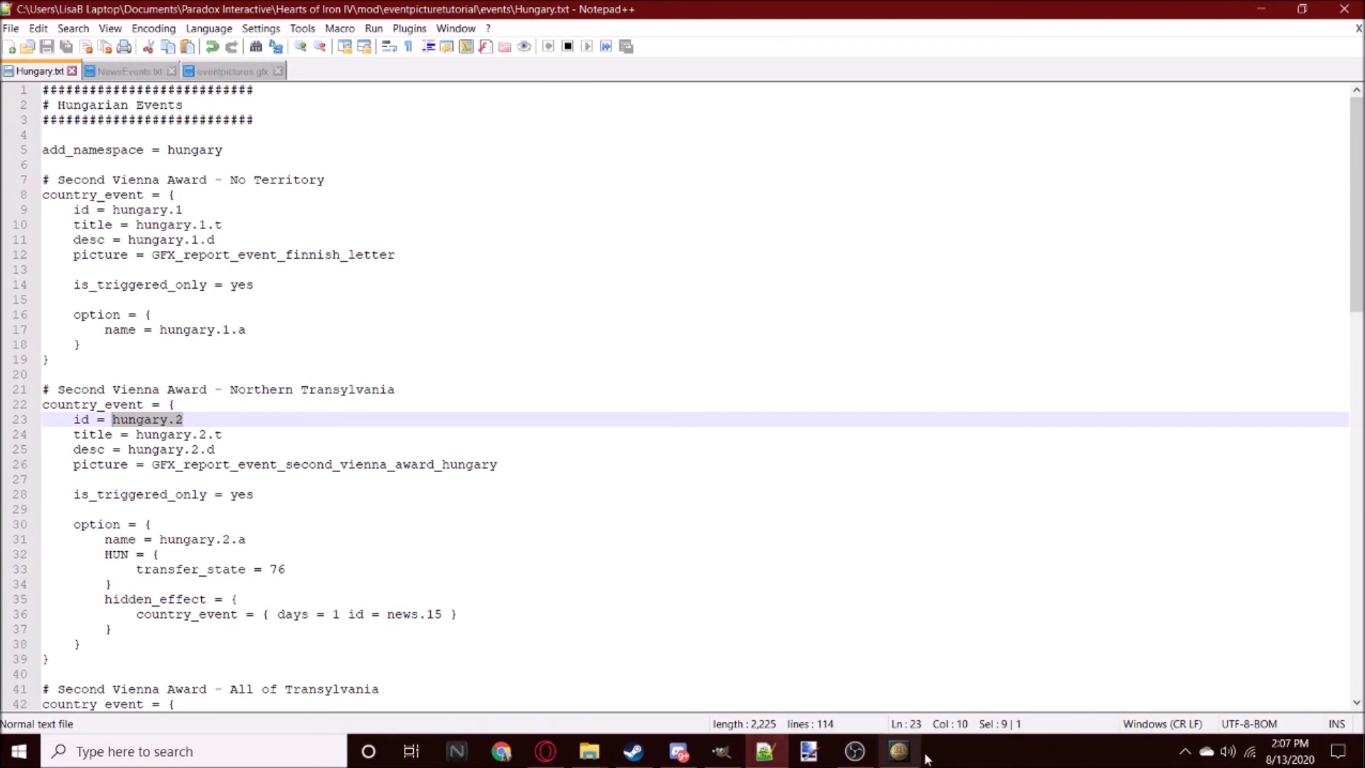
pyautogui.click(900, 755)
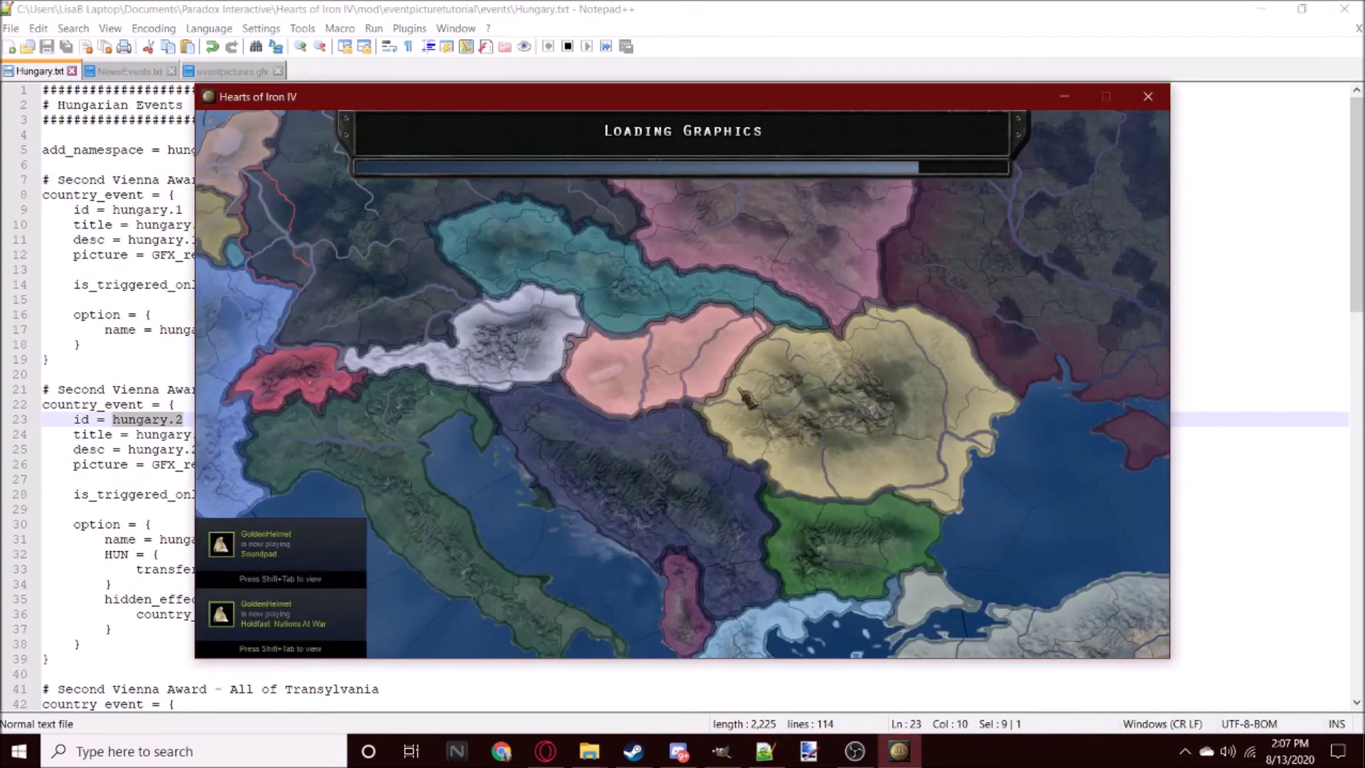
# Step: Fire event hungary.2 from the console and accept 'A day to celebrate!'
pyautogui.press('`')
pyautogui.write('event')
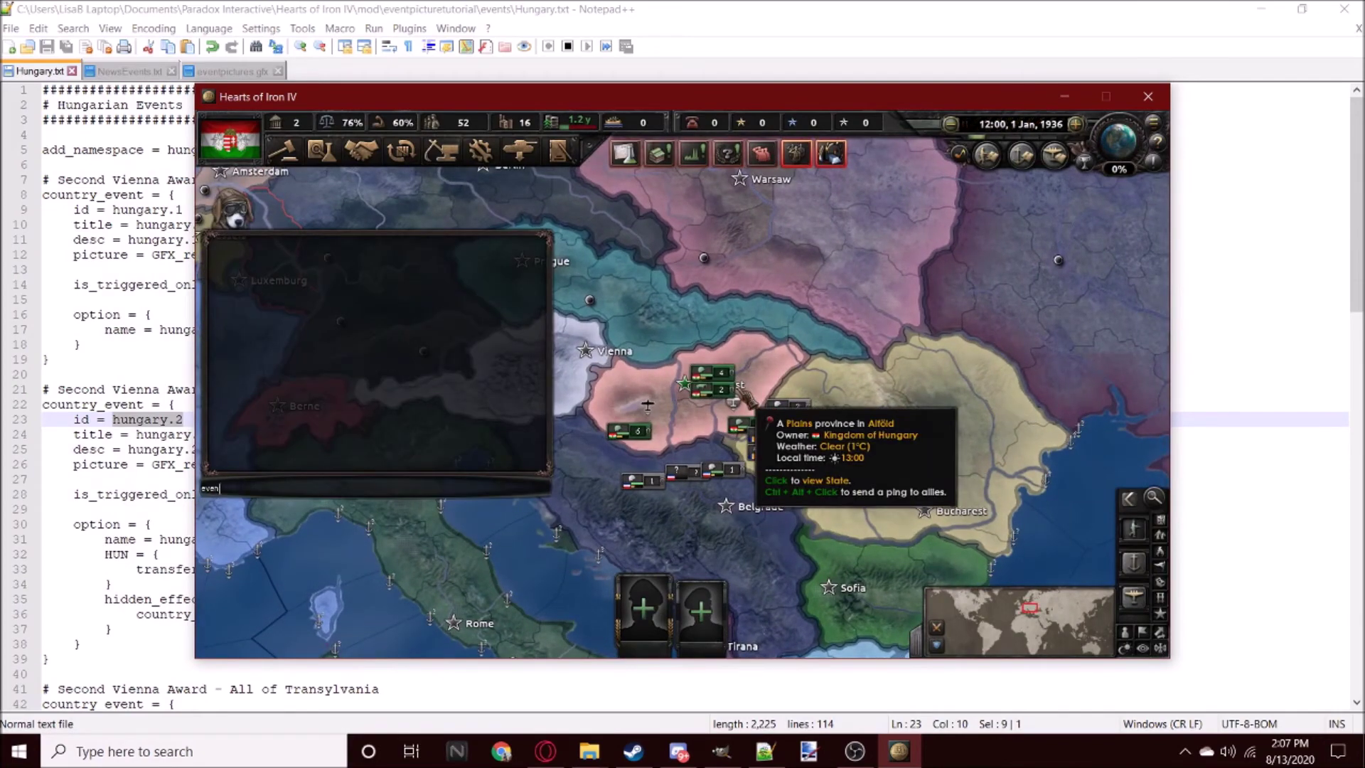
pyautogui.hotkey('ctrl', 'v')
pyautogui.press('Return')
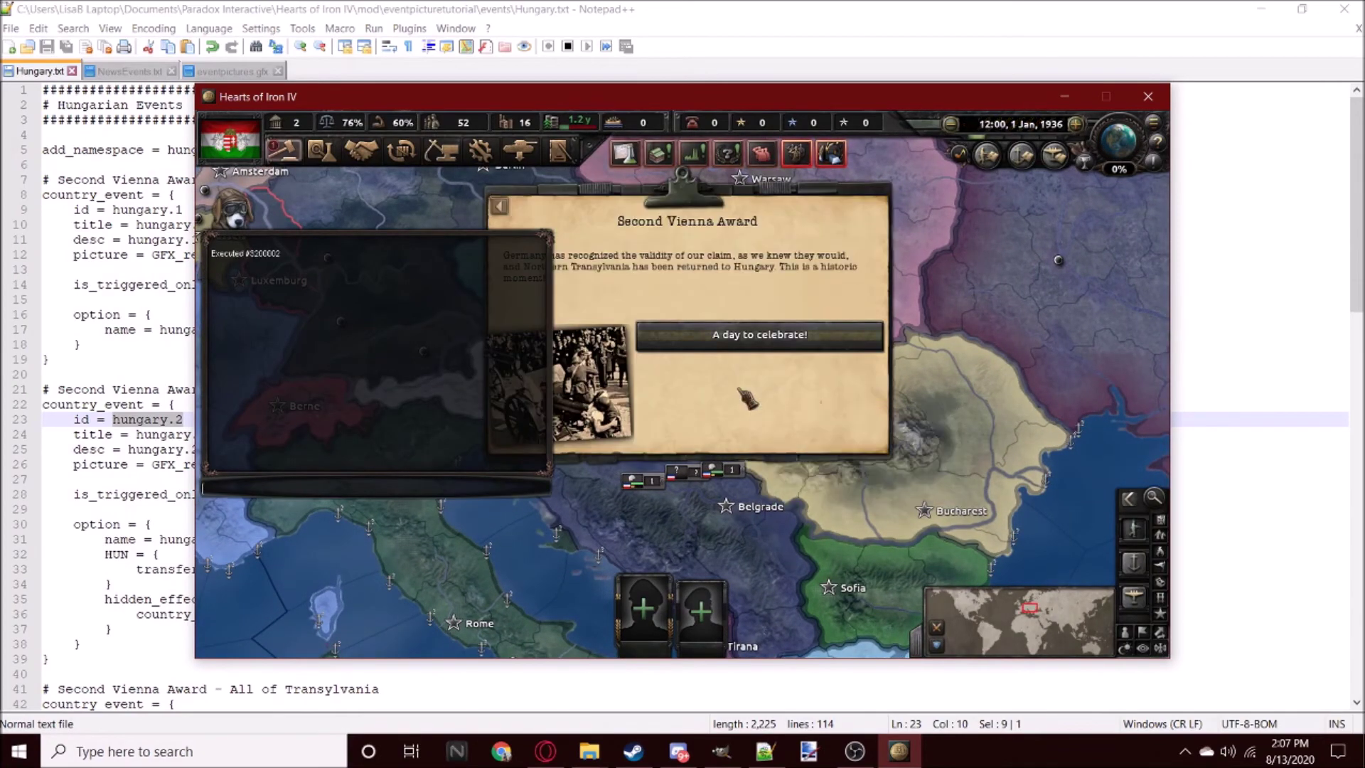
pyautogui.press('`')
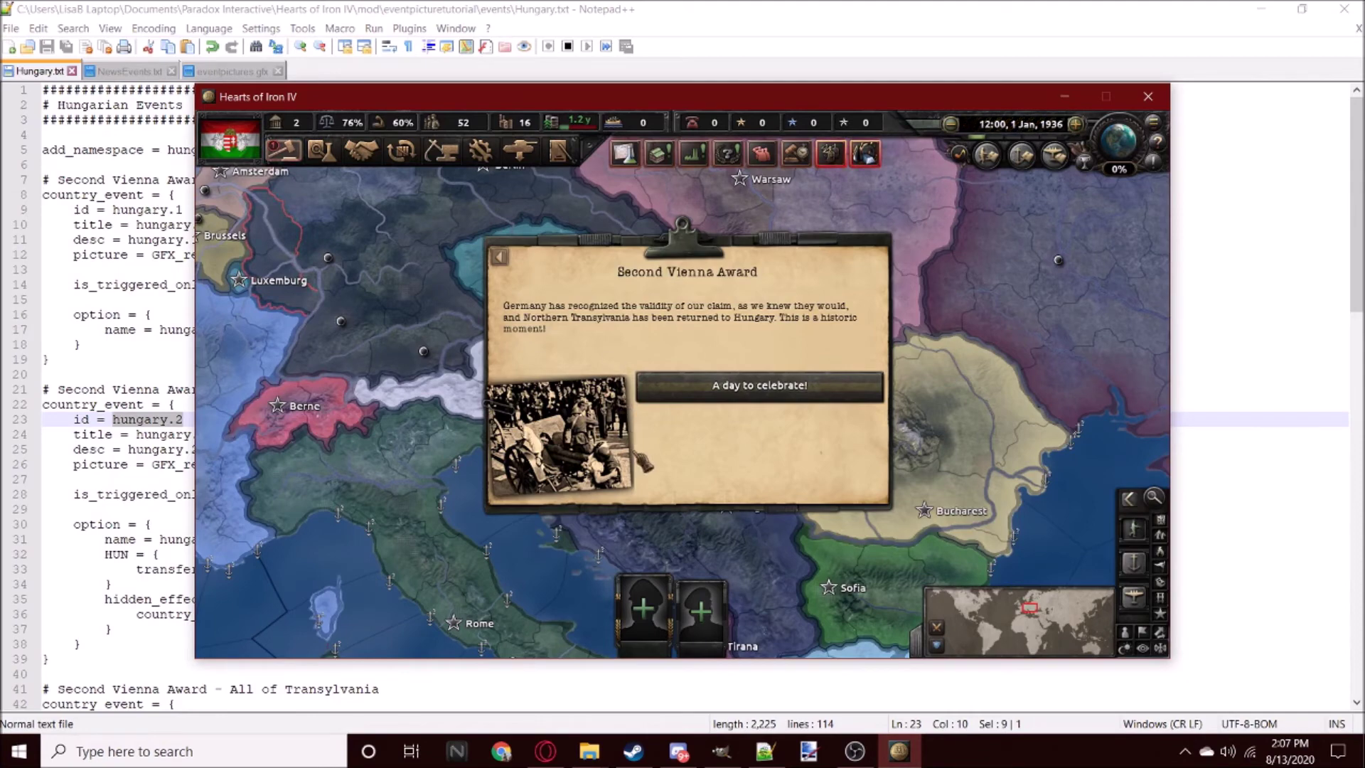
pyautogui.click(761, 387)
# Step: Begin an 'event ne…' console command and look up the news event id in NewsEvents.txt
pyautogui.scroll(-2, 762, 389)
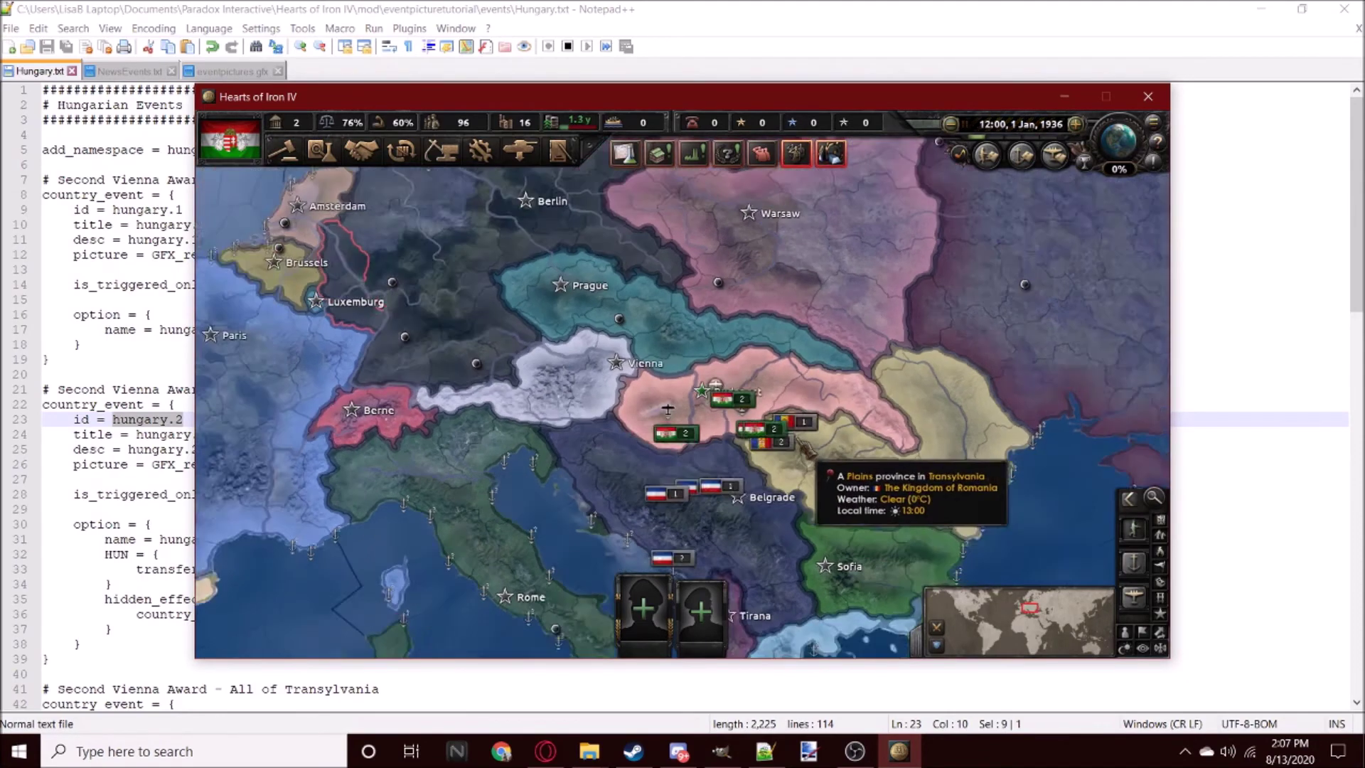
pyautogui.scroll(3, 762, 390)
pyautogui.scroll(3, 754, 405)
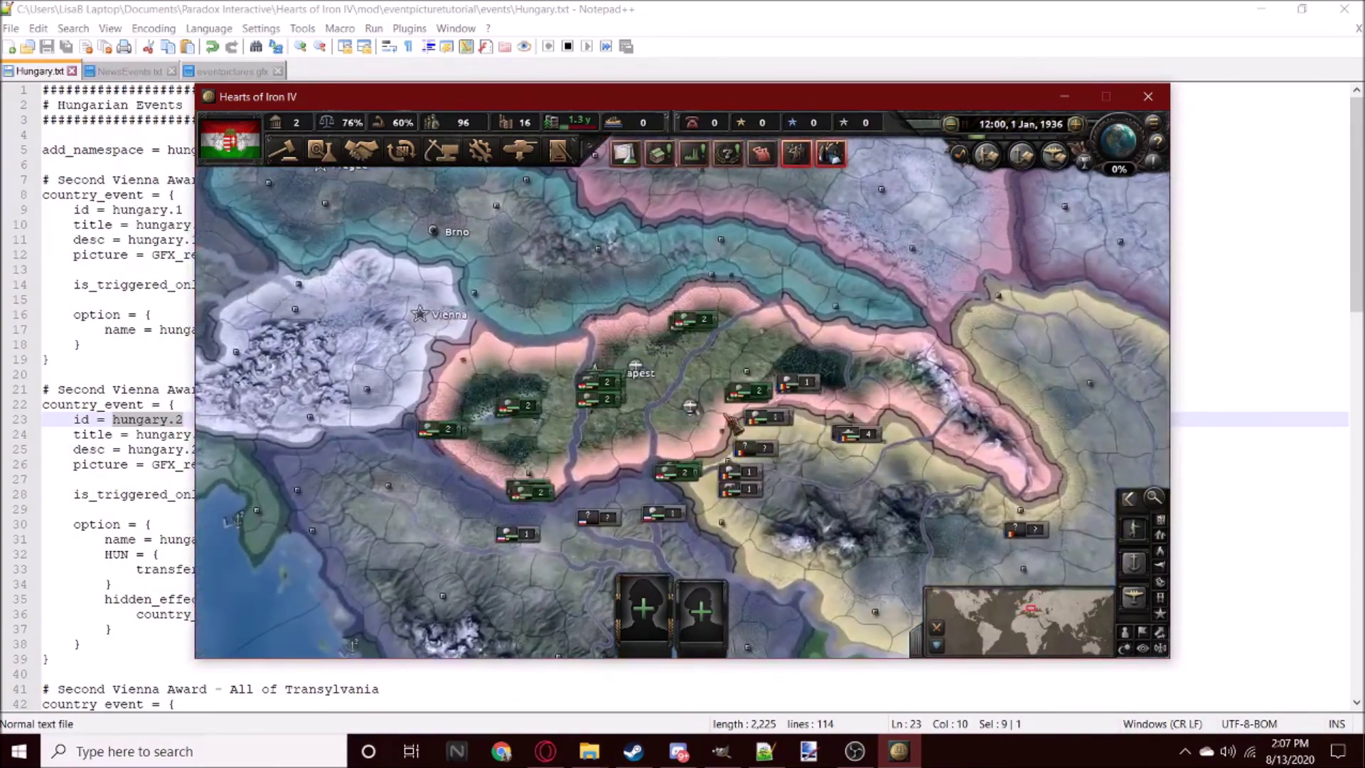
pyautogui.press('`')
pyautogui.write('news')
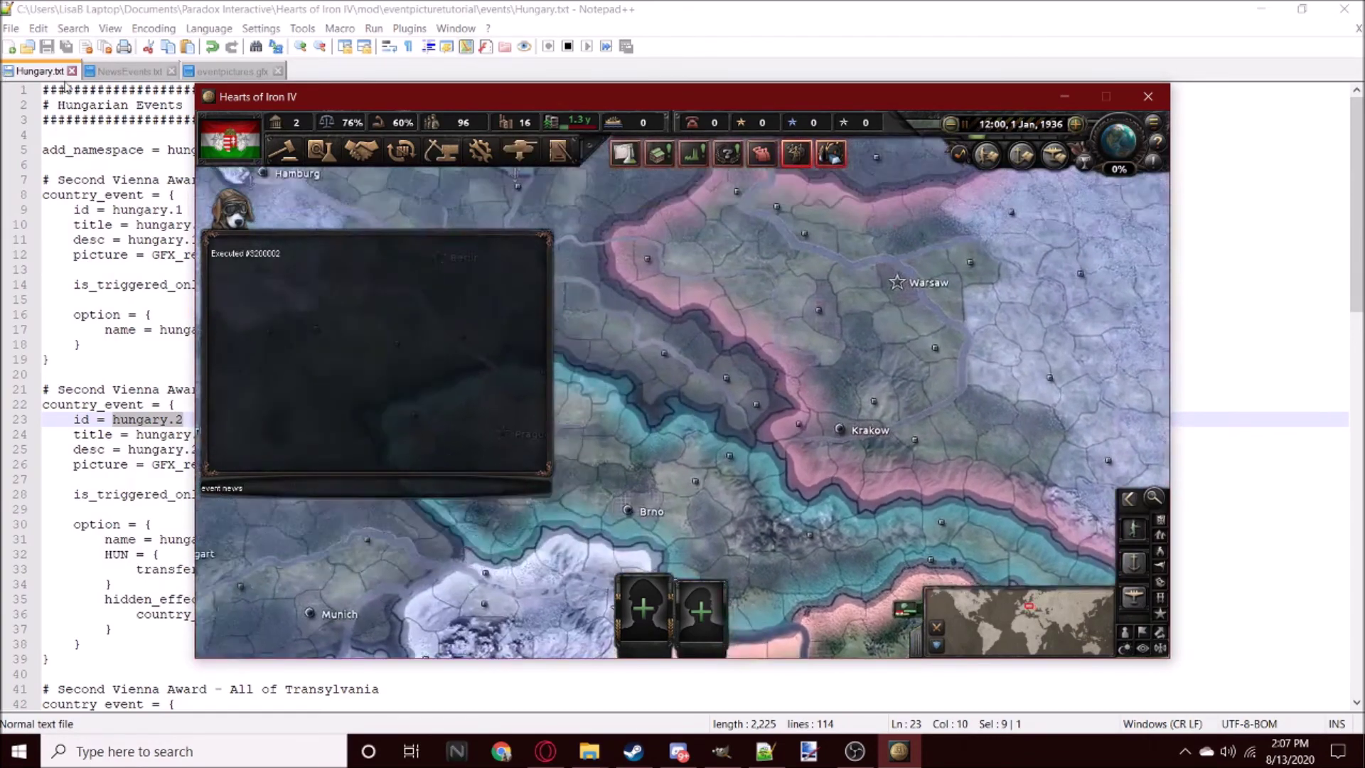
pyautogui.click(108, 73)
# Step: Fire the Fall of Tokyo news event from the console and dismiss it with 'A significant development.'
pyautogui.hotkey('alt', 'Tab')
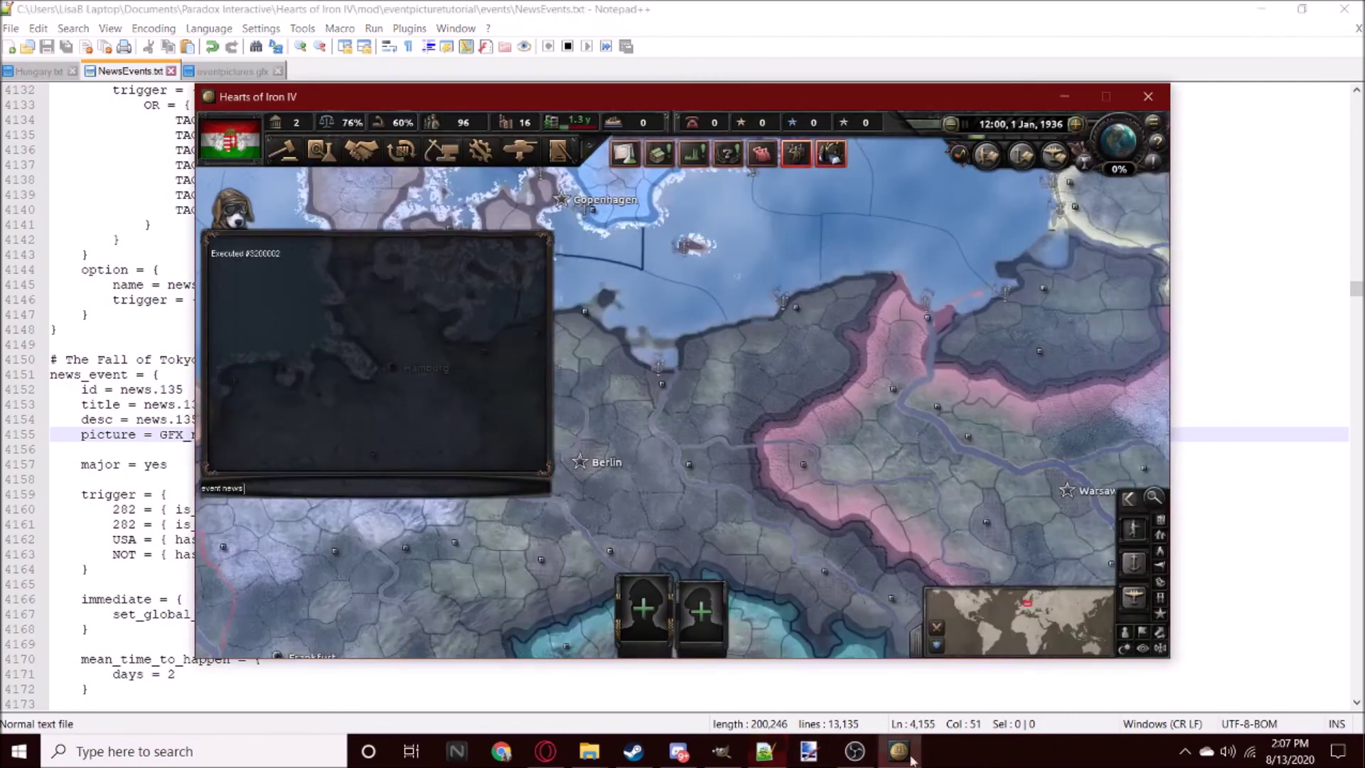
pyautogui.write('135')
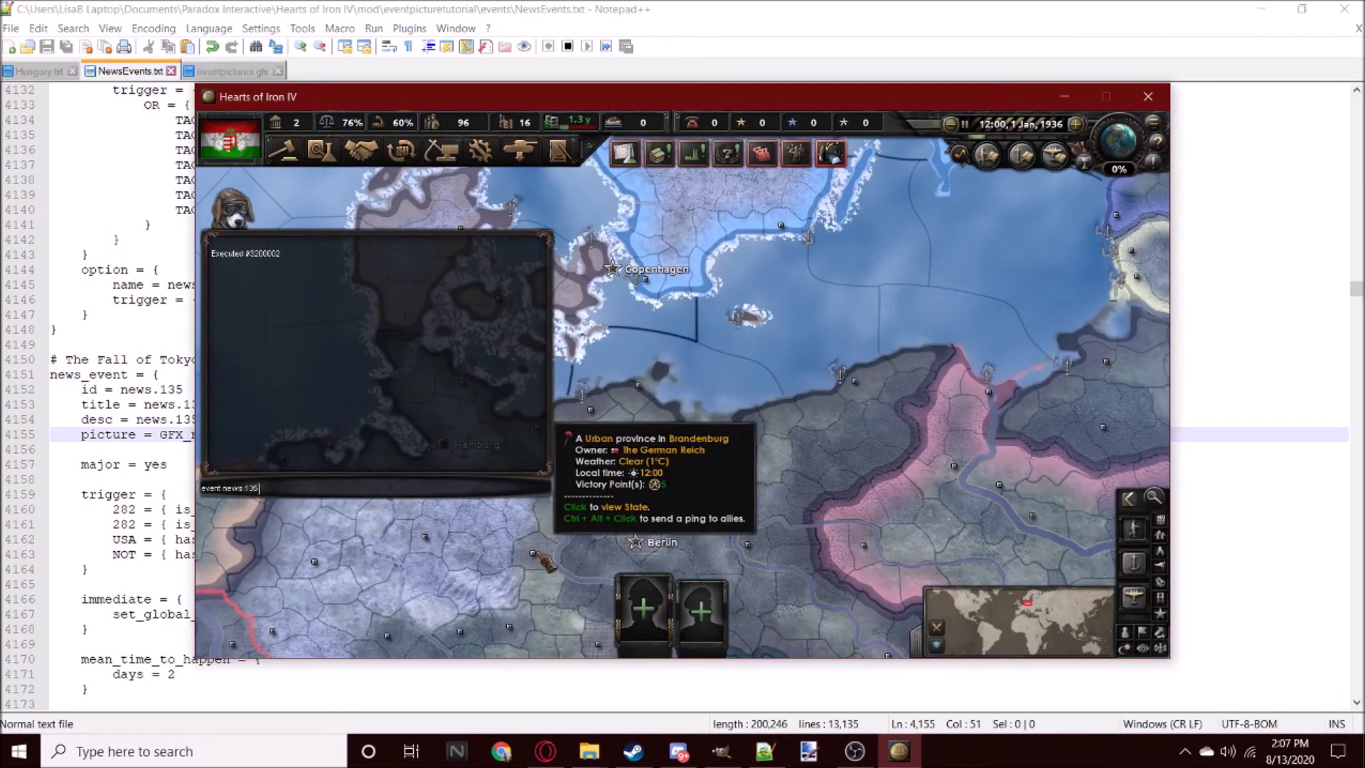
pyautogui.press('Return')
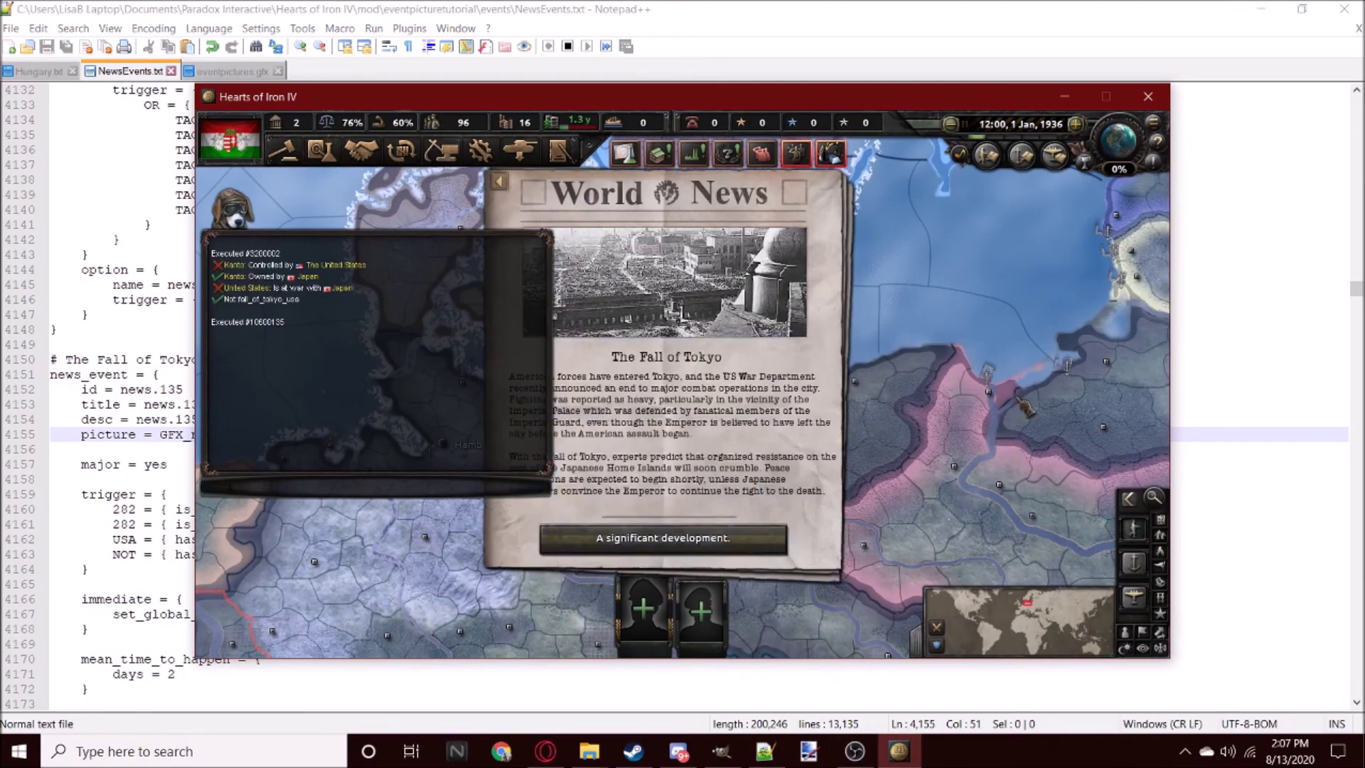
pyautogui.press('`')
pyautogui.scroll(-3, 883, 366)
pyautogui.scroll(-3, 884, 367)
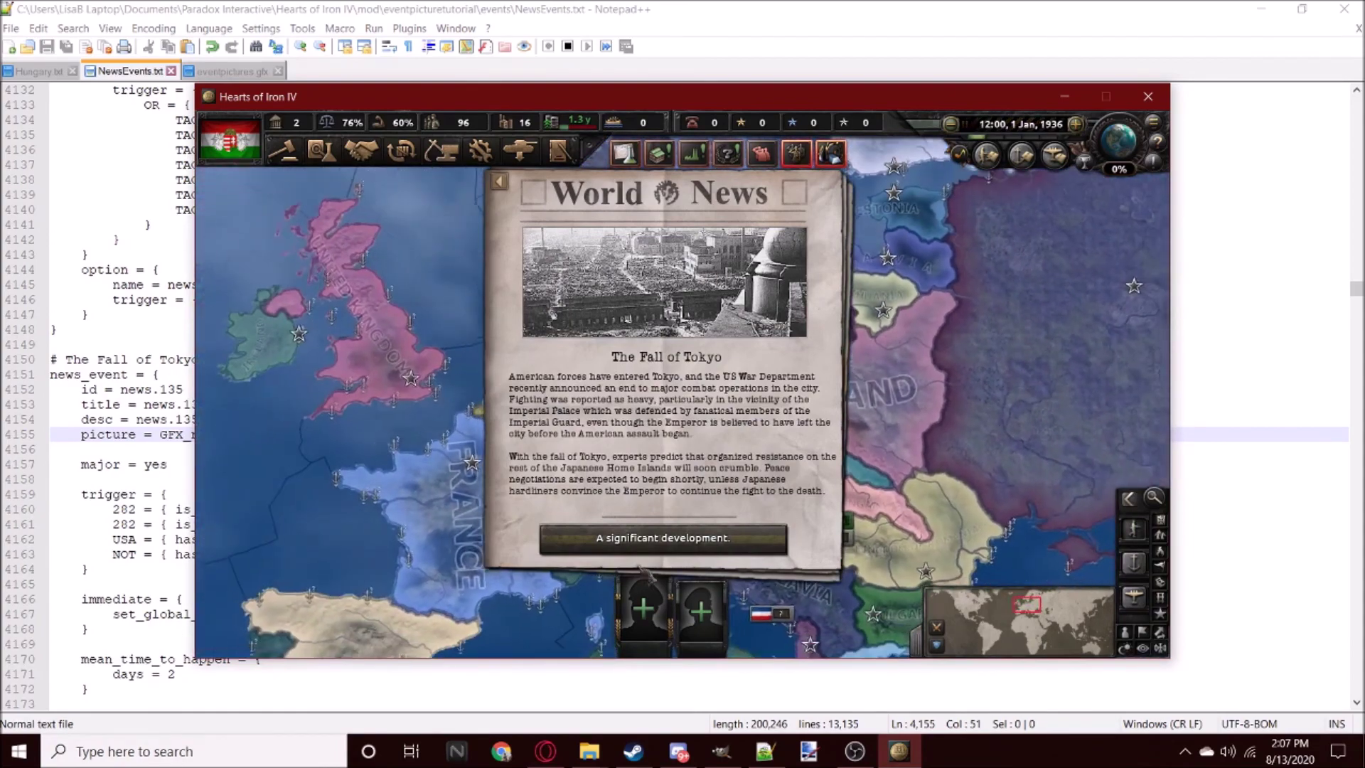
pyautogui.click(676, 540)
pyautogui.scroll(3, 881, 533)
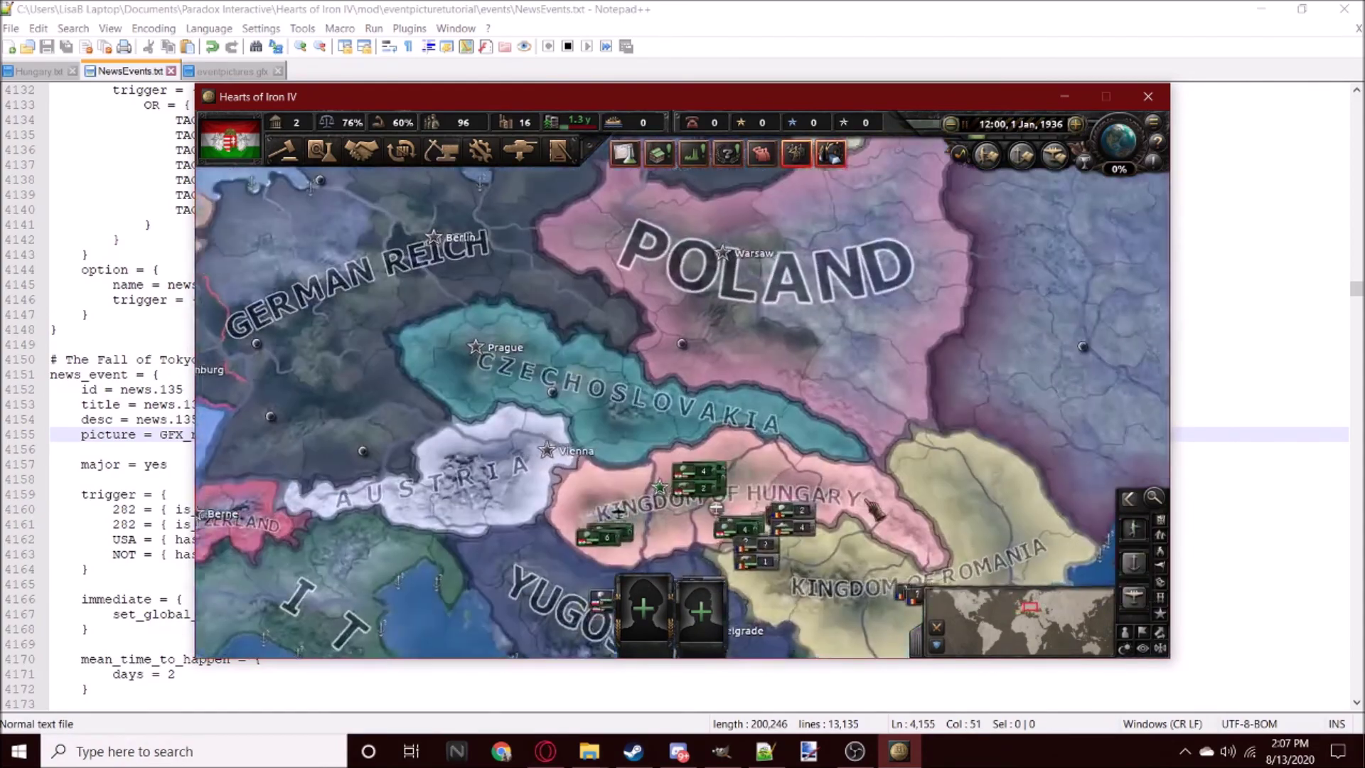
pyautogui.scroll(3, 711, 526)
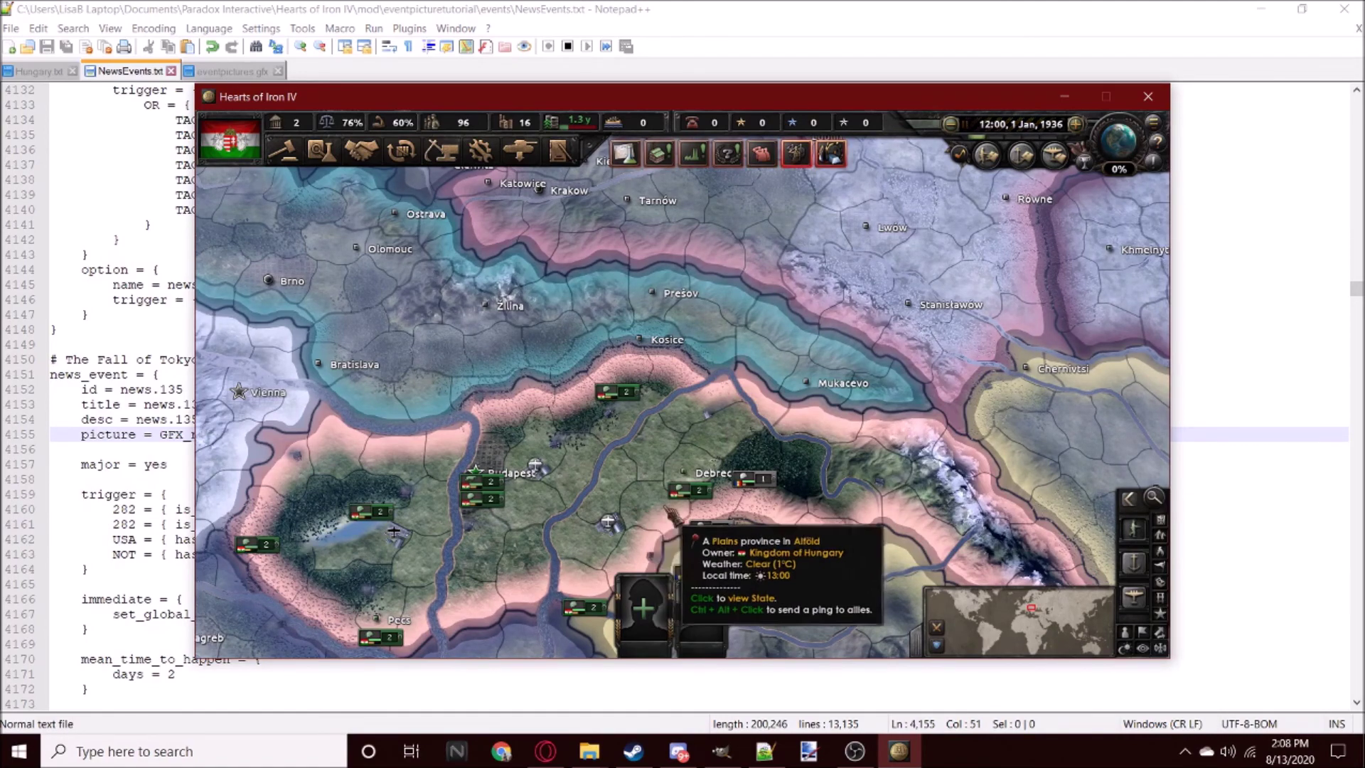
# Step: Scroll the game map, then switch to GIMP showing the Fall of Tokyo picture
pyautogui.scroll(-10, 644, 518)
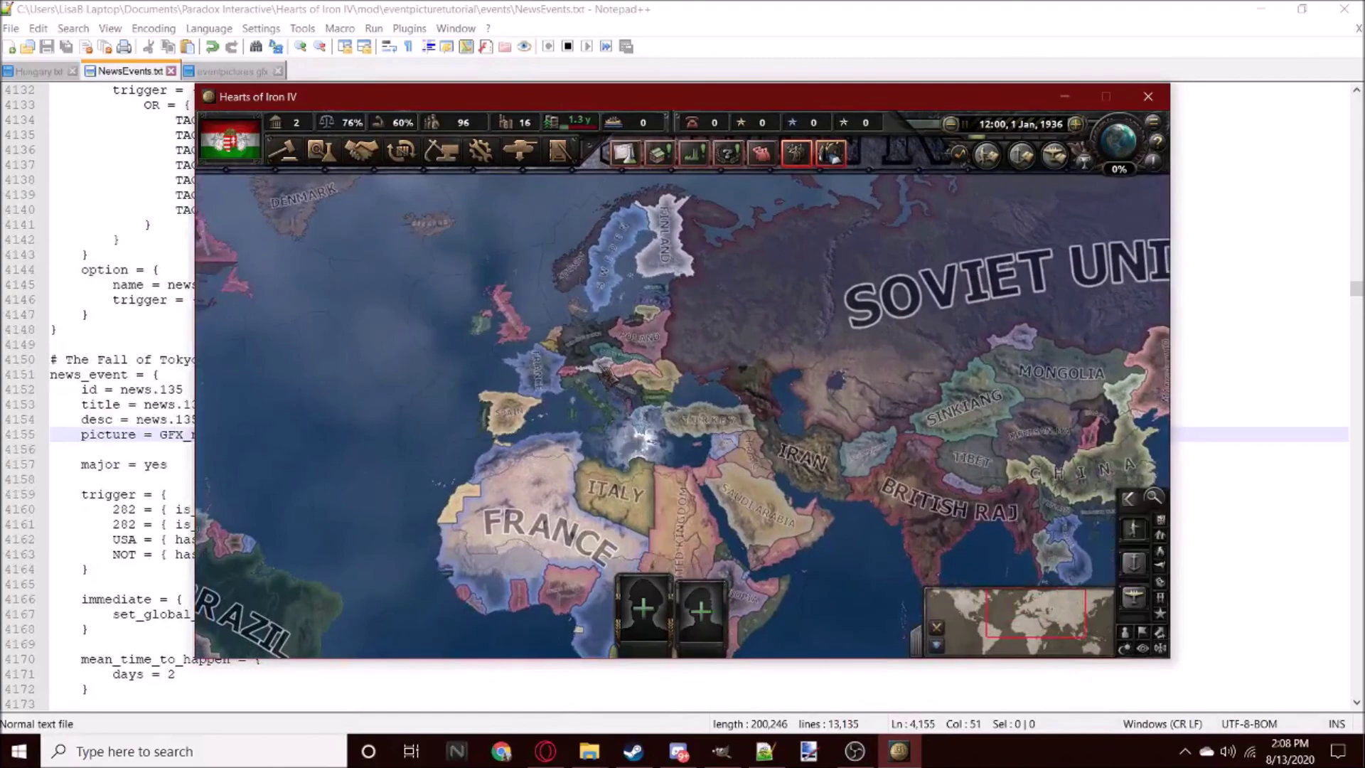
pyautogui.scroll(5, 644, 449)
pyautogui.click(740, 758)
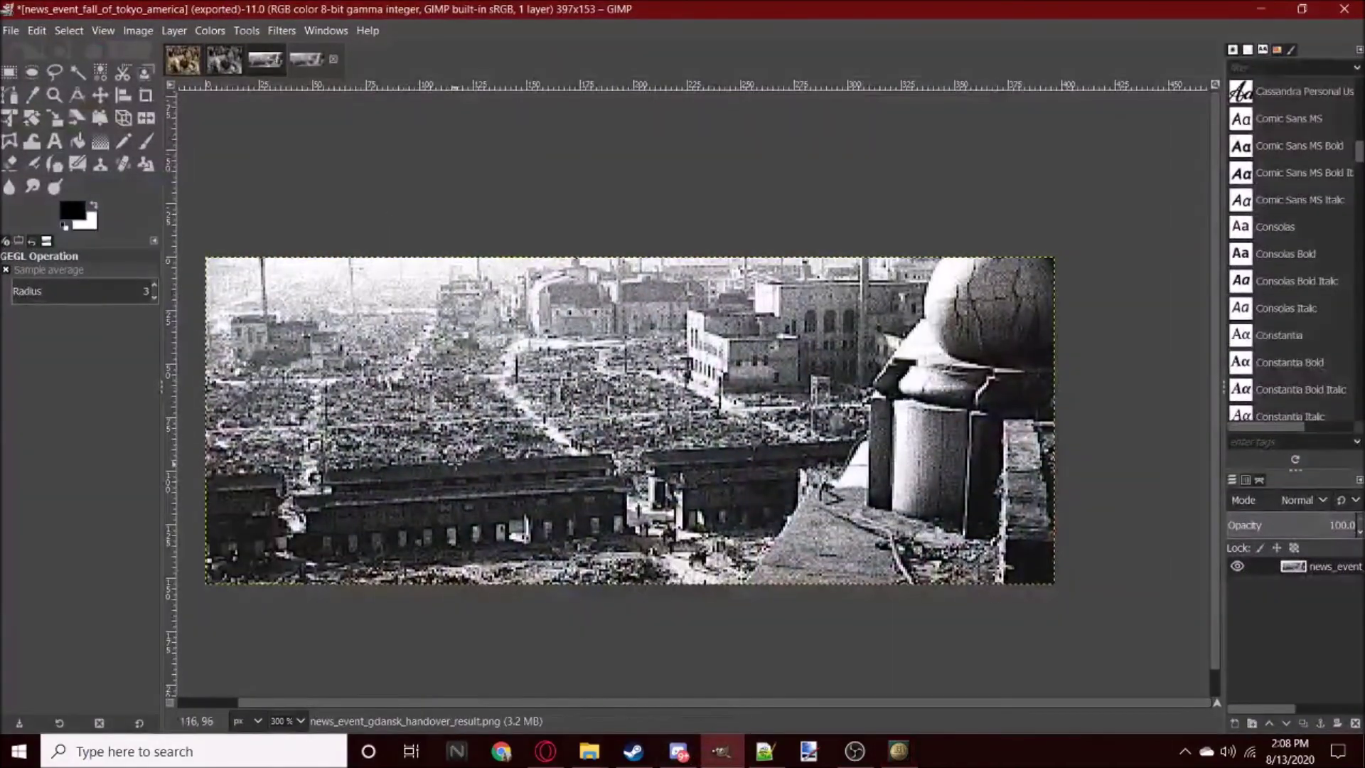
# Step: Zoom the canvas and bring the report_event_second_vienna_award_hungary image to the front
pyautogui.scroll(-5, 740, 544)
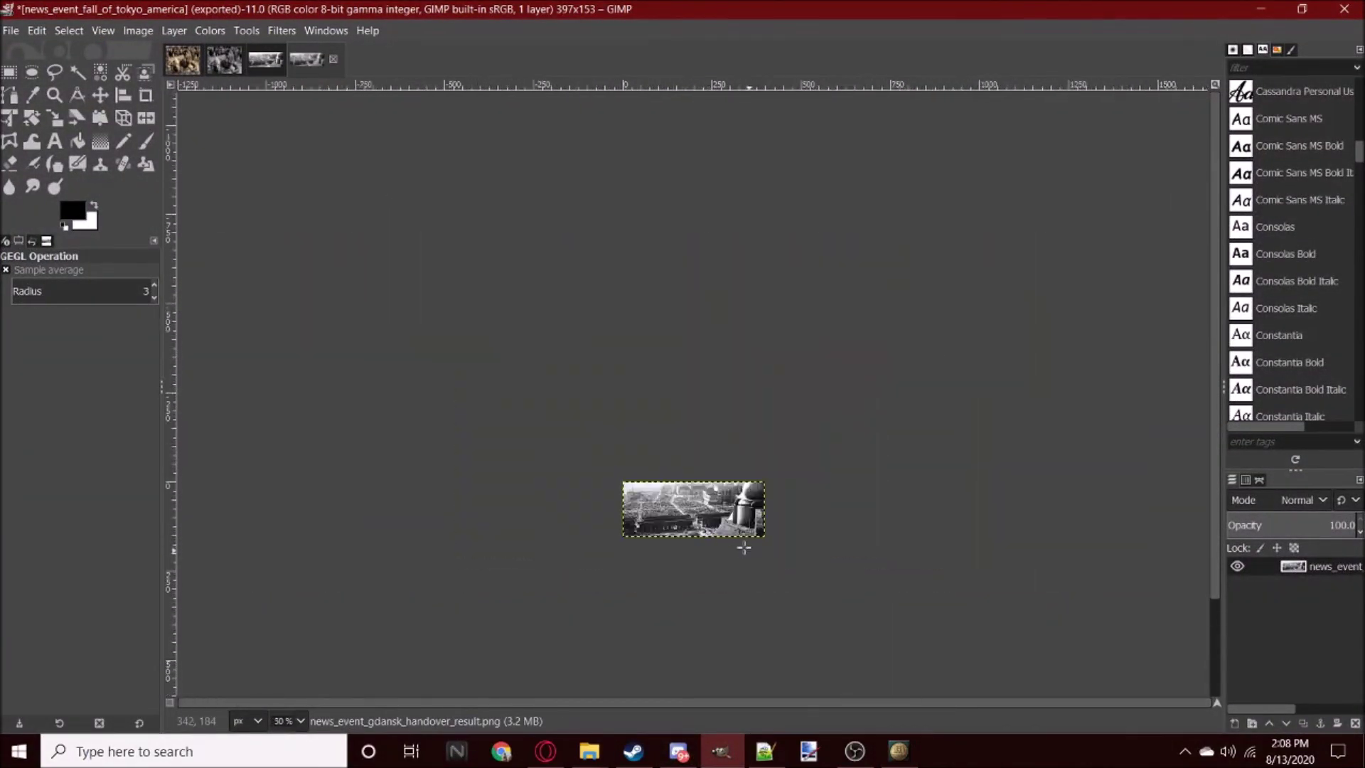
pyautogui.scroll(4, 740, 544)
pyautogui.scroll(-3, 558, 675)
pyautogui.scroll(5, 346, 429)
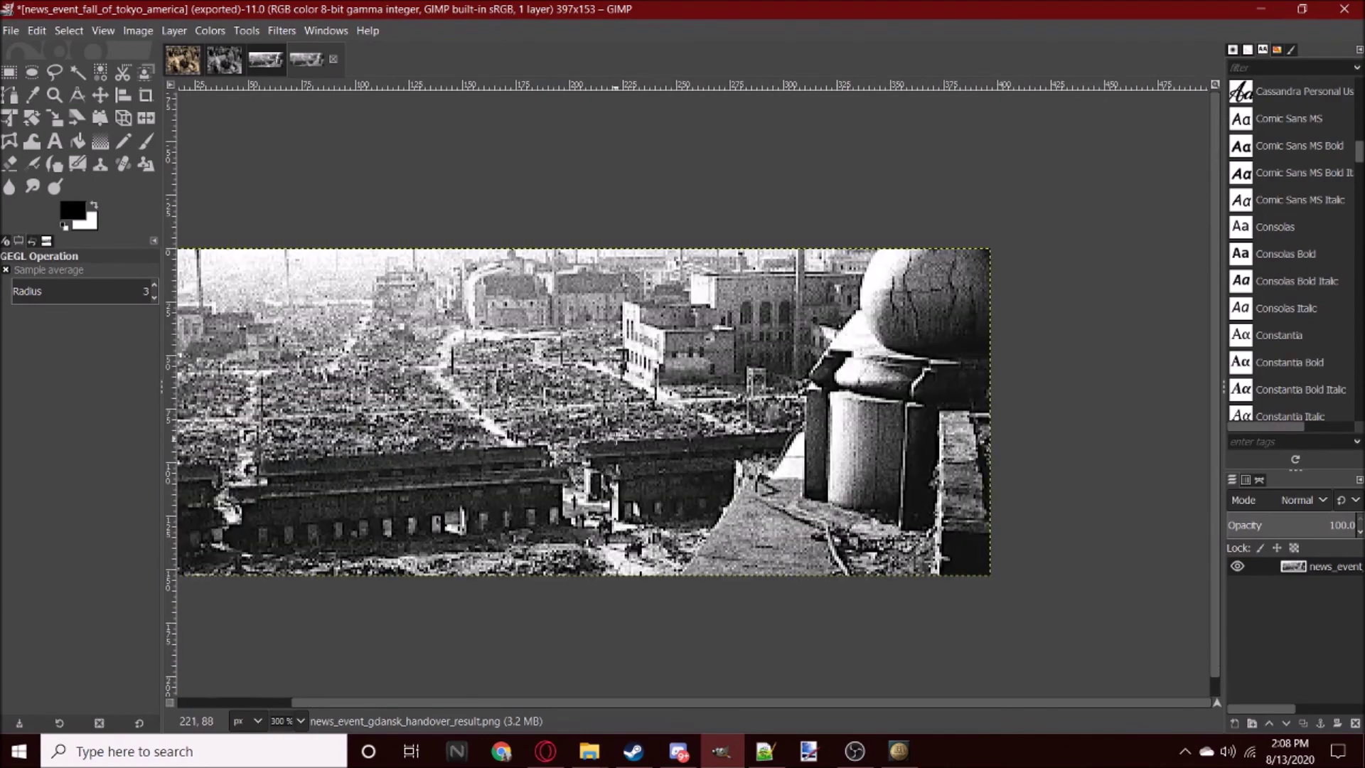
pyautogui.scroll(-3, 606, 498)
pyautogui.click(185, 57)
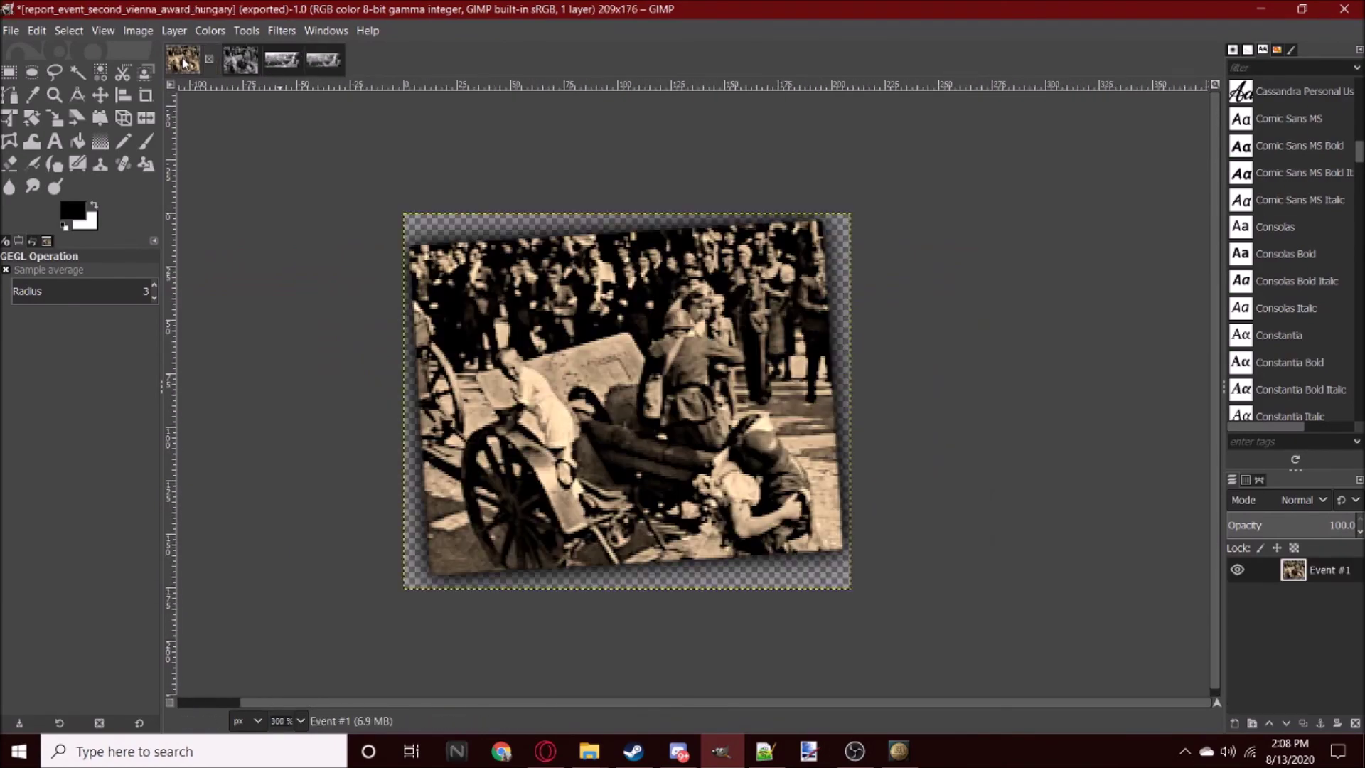
pyautogui.scroll(2, 867, 562)
pyautogui.scroll(2, 866, 561)
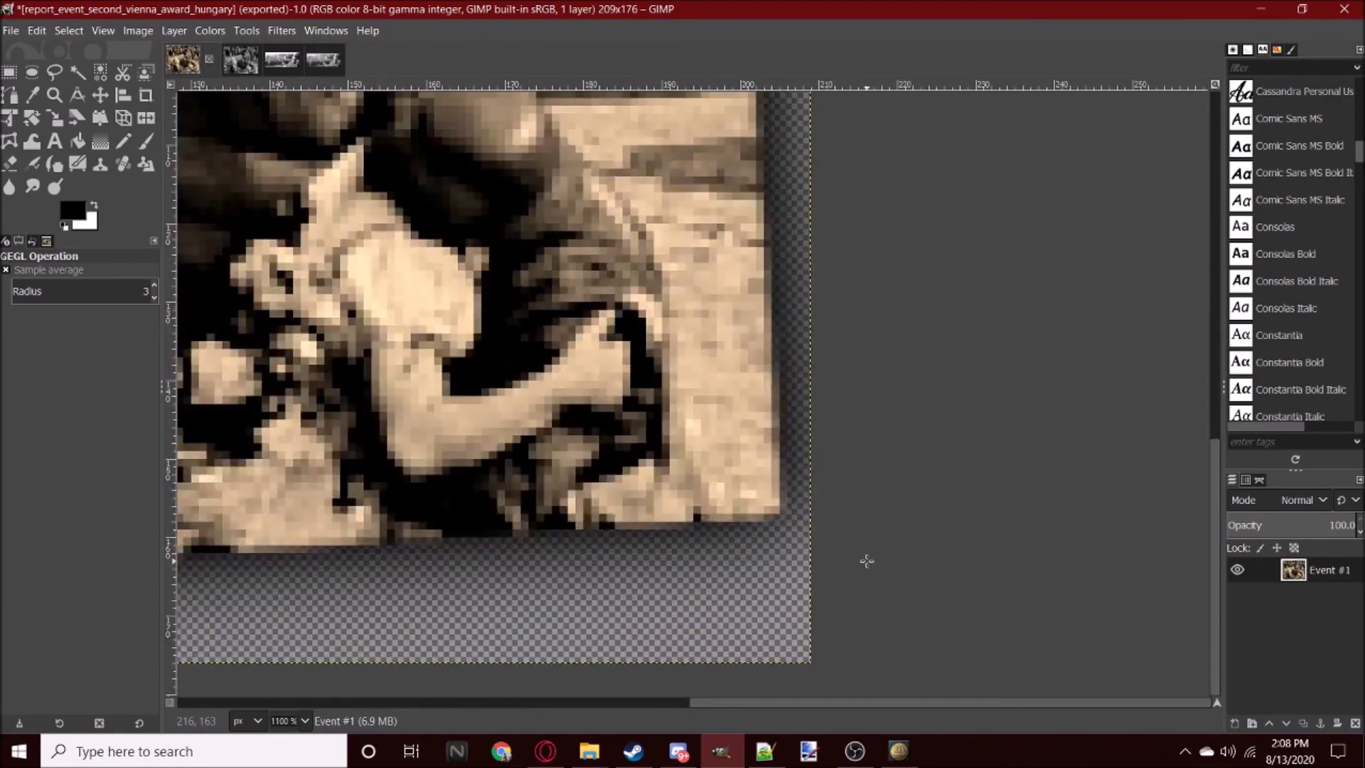
pyautogui.scroll(-4, 867, 562)
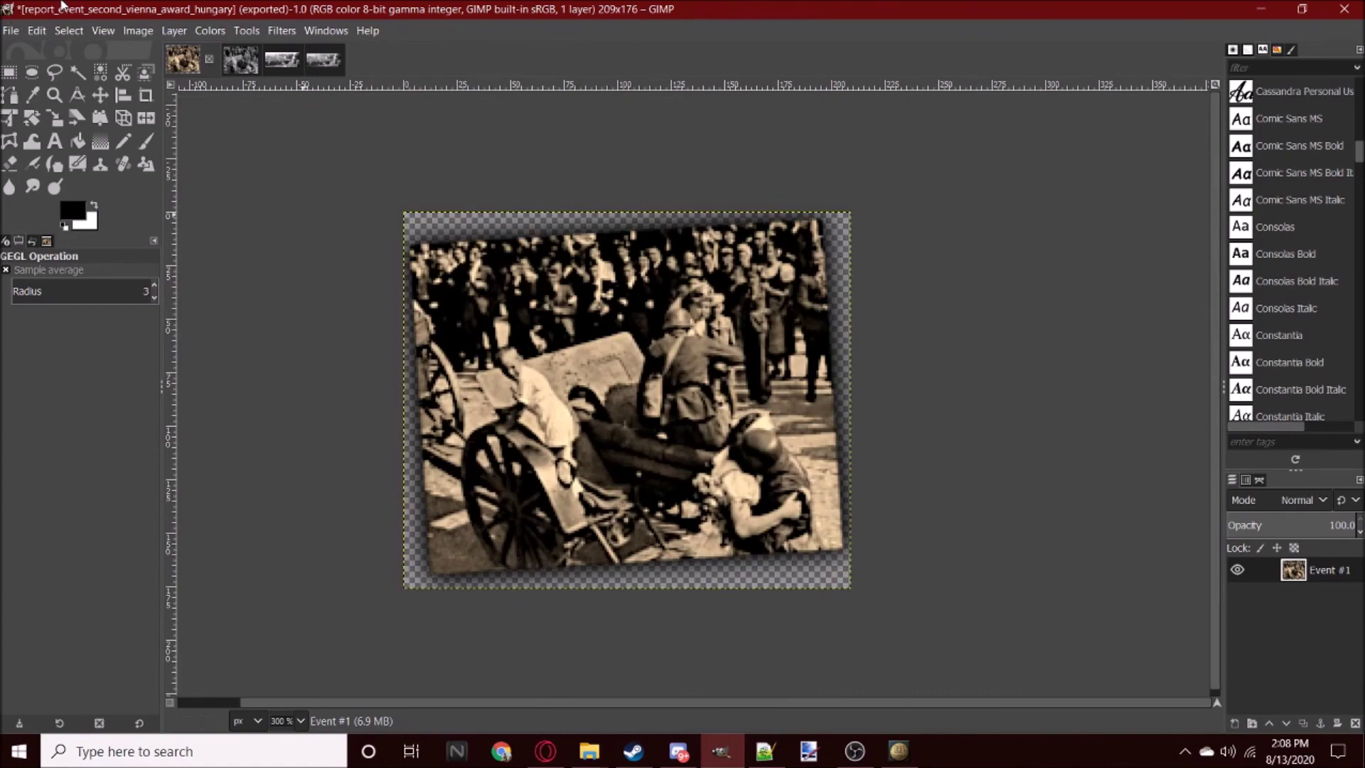
# Step: Return to Hearts of Iron IV and zoom the map in and out around Hungary
pyautogui.click(899, 751)
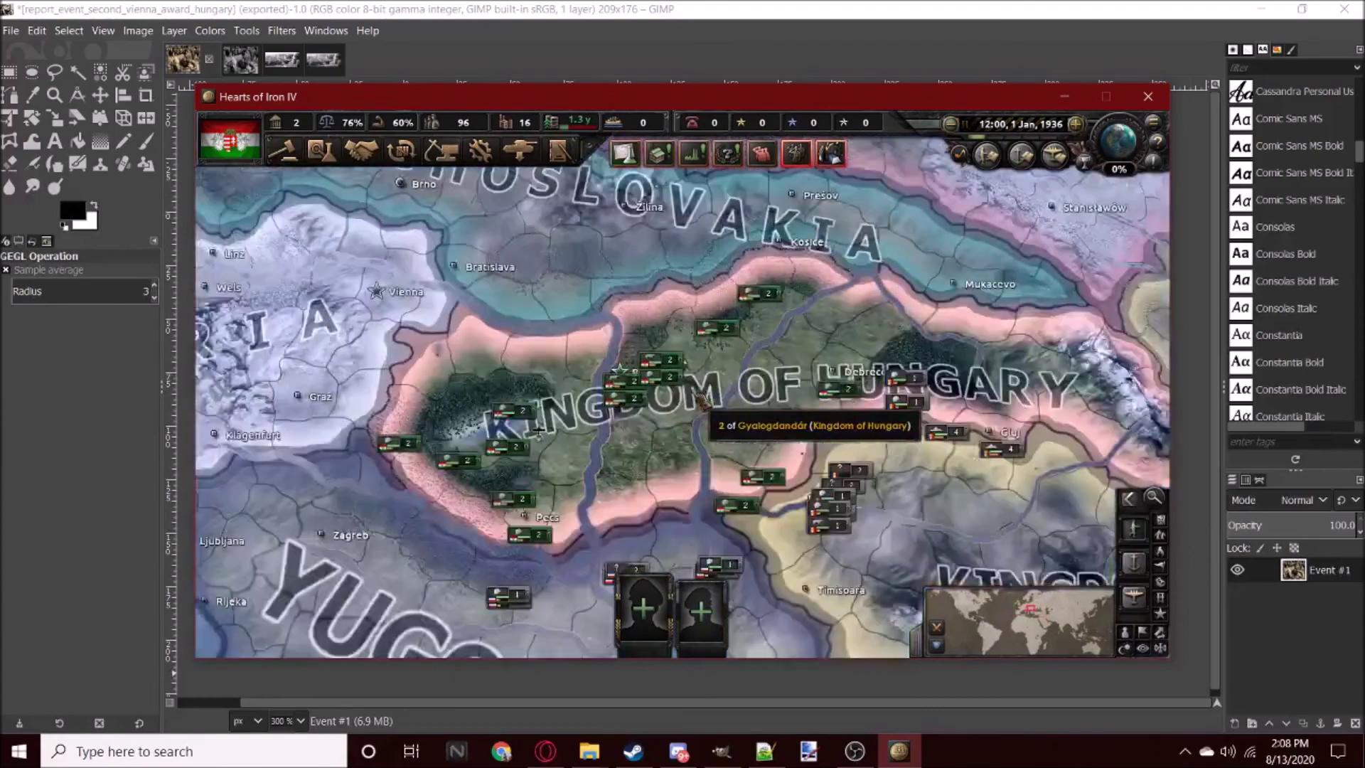
pyautogui.scroll(-3, 701, 401)
pyautogui.scroll(-3, 700, 401)
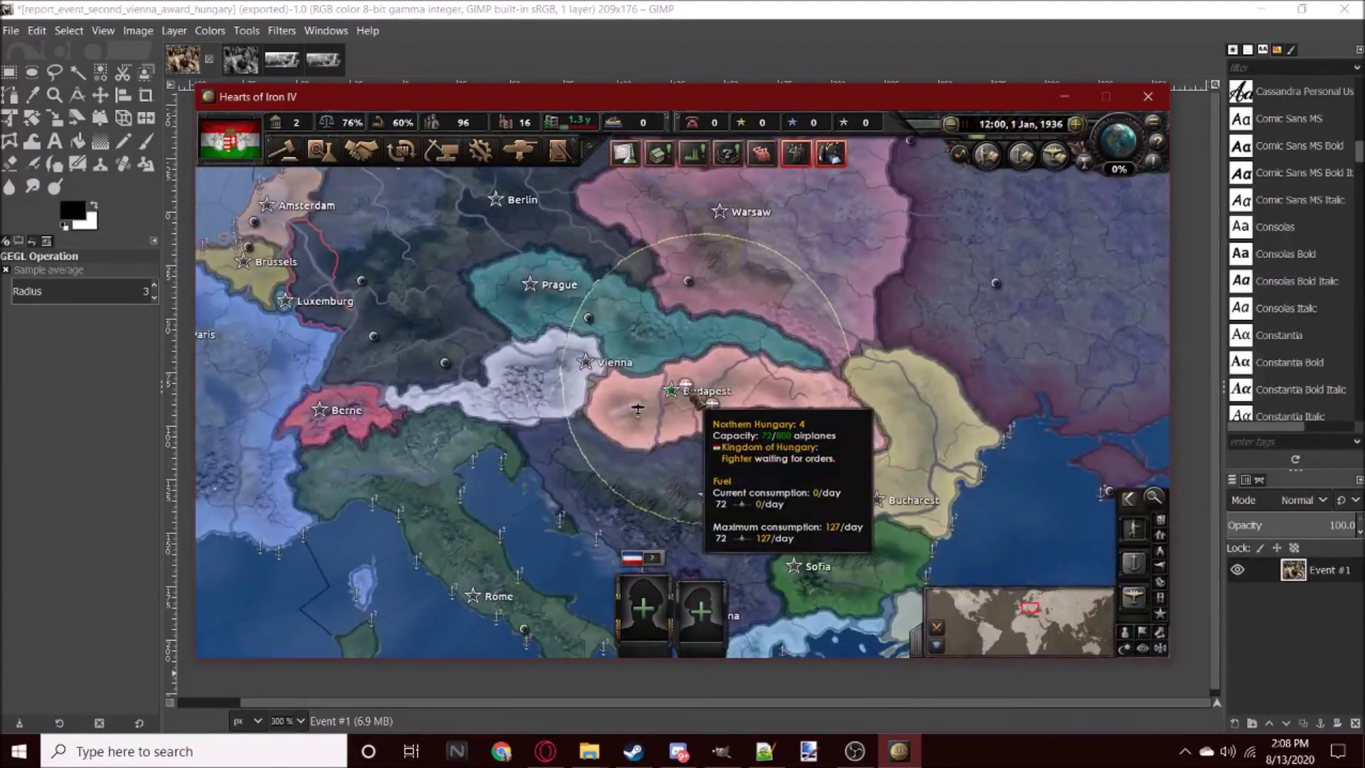
pyautogui.moveTo(686, 389)
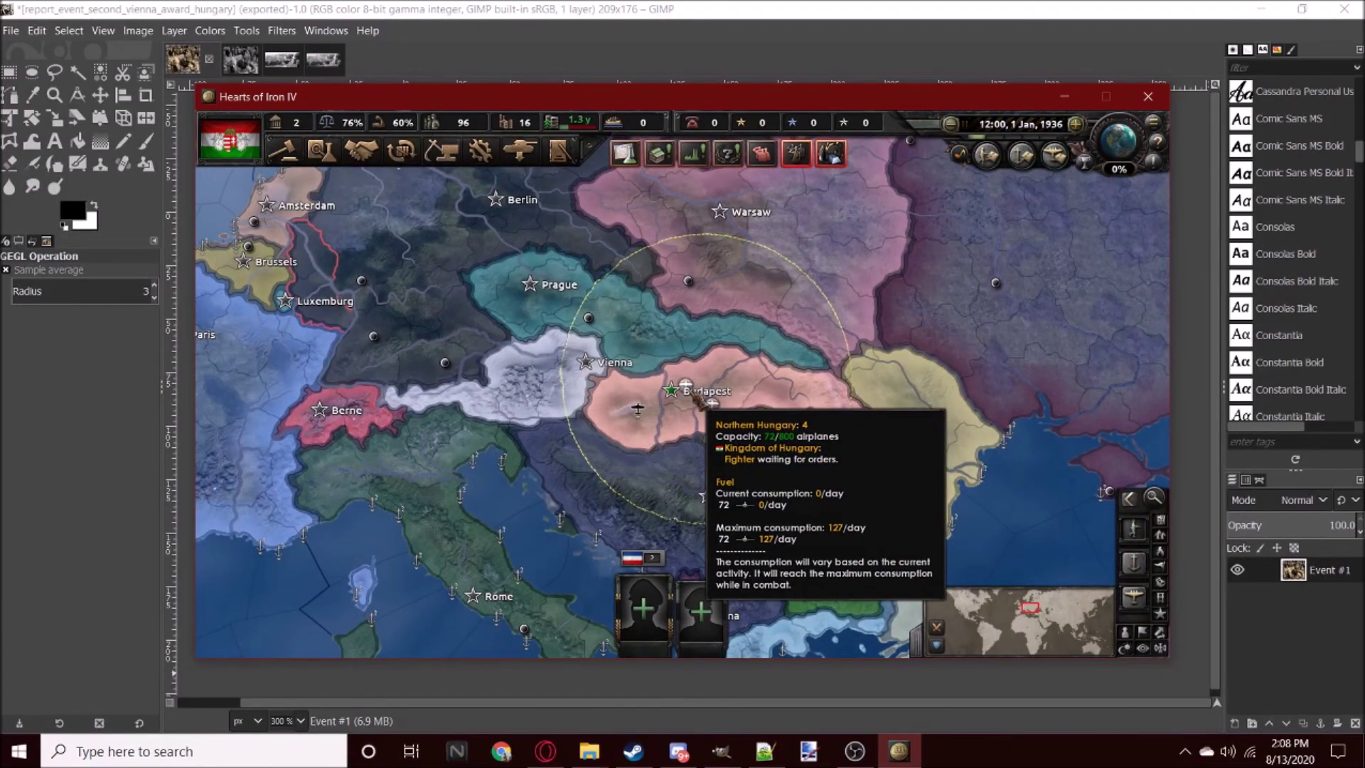
pyautogui.scroll(3, 700, 402)
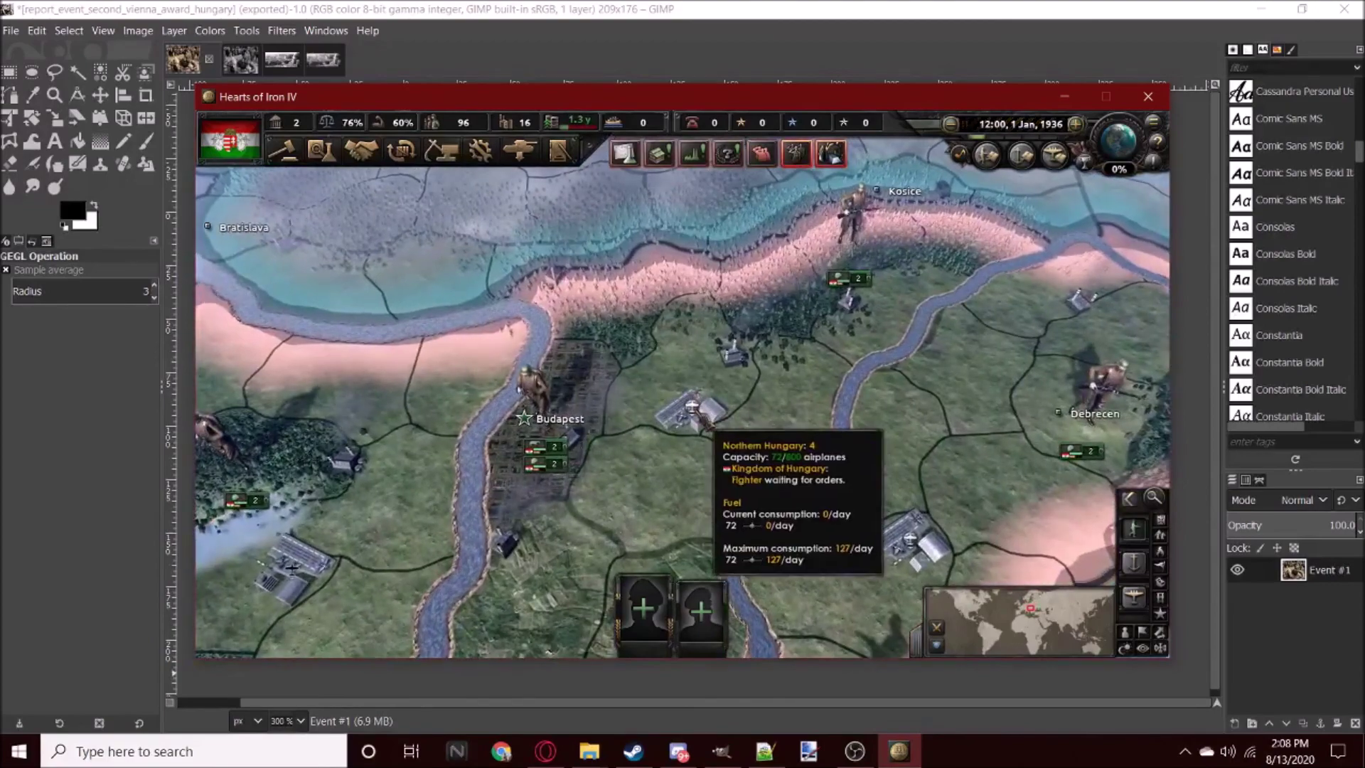
pyautogui.scroll(-2, 704, 415)
pyautogui.scroll(3, 704, 427)
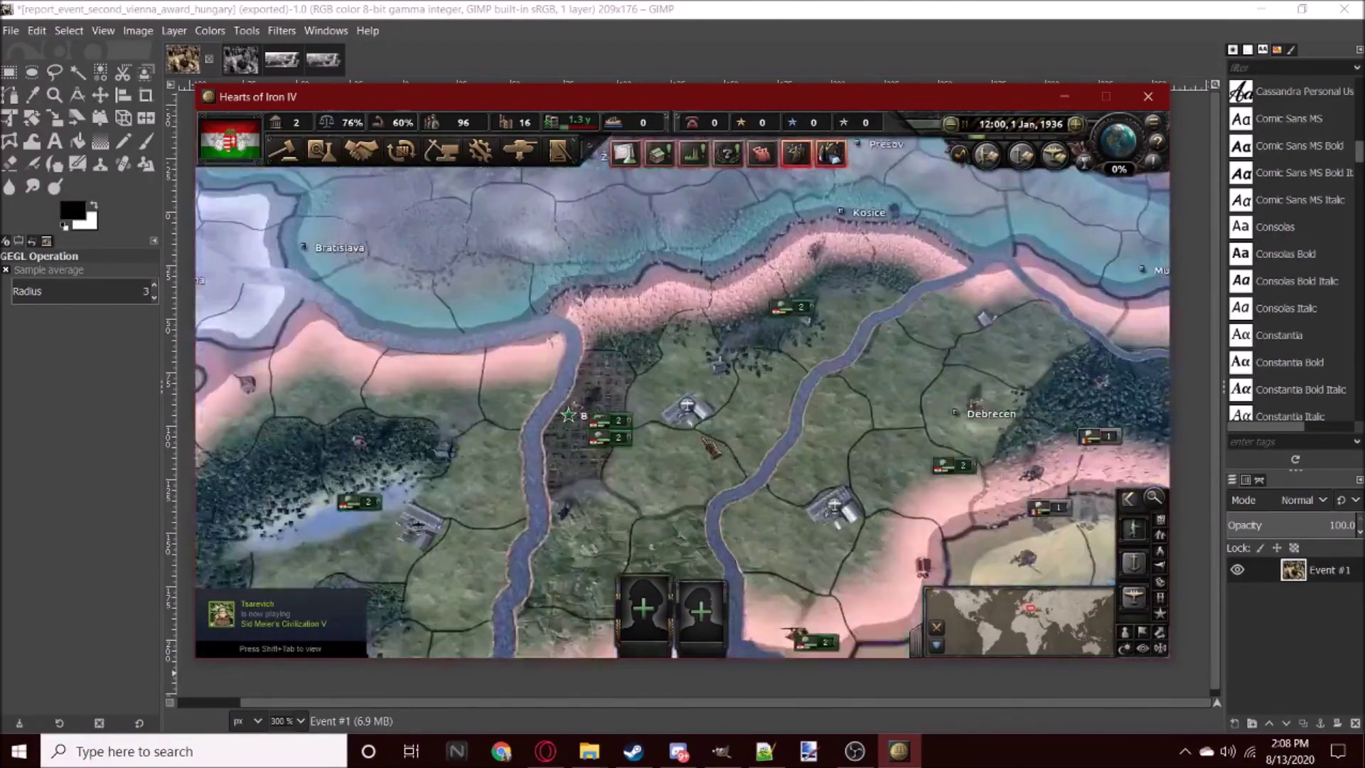
pyautogui.scroll(-3, 703, 419)
pyautogui.scroll(-2, 704, 421)
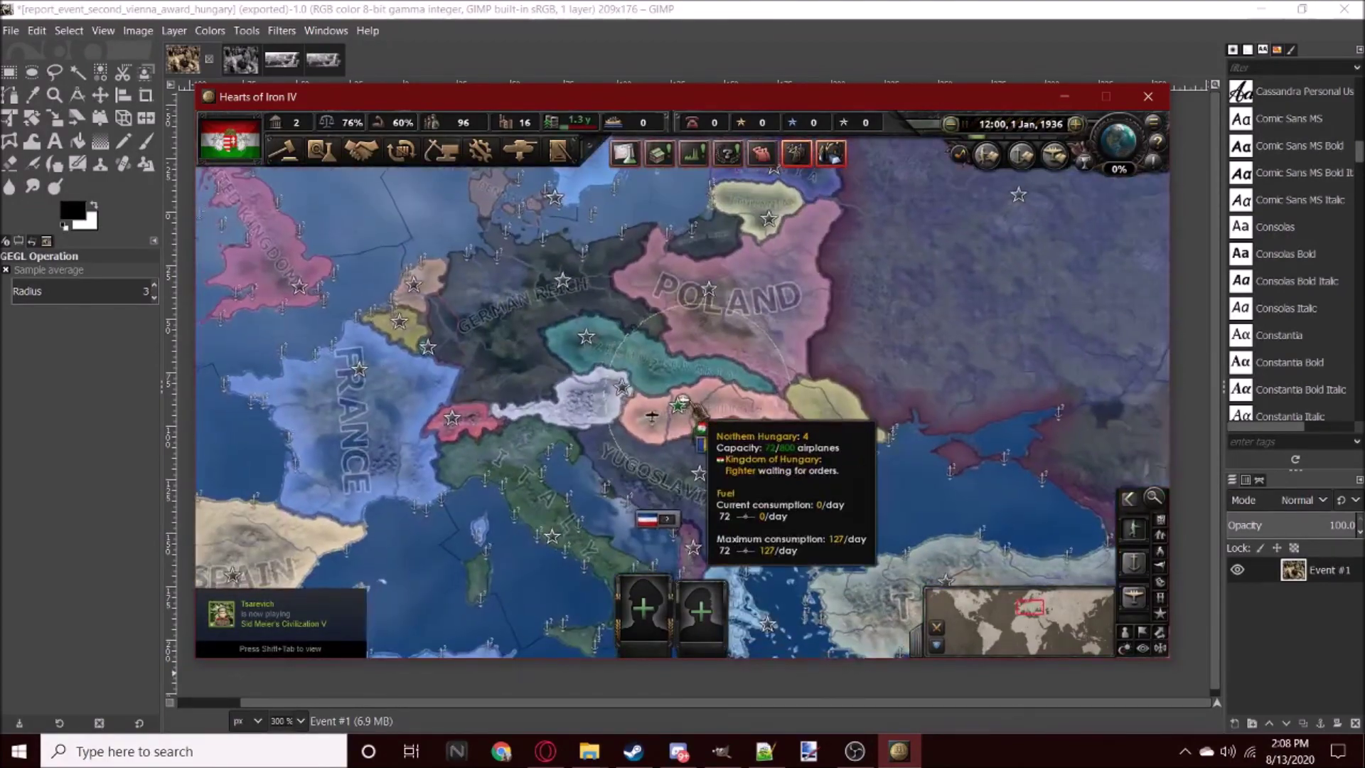
pyautogui.scroll(2, 704, 419)
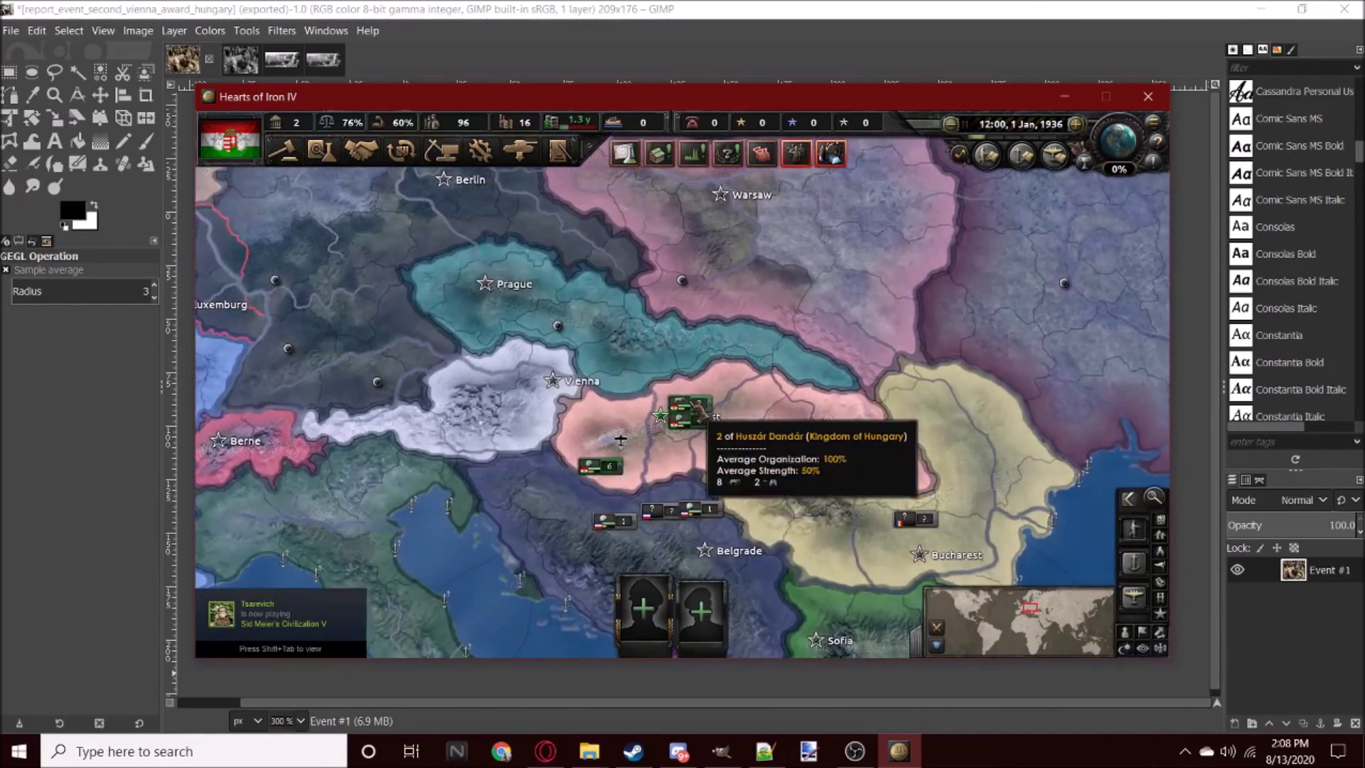